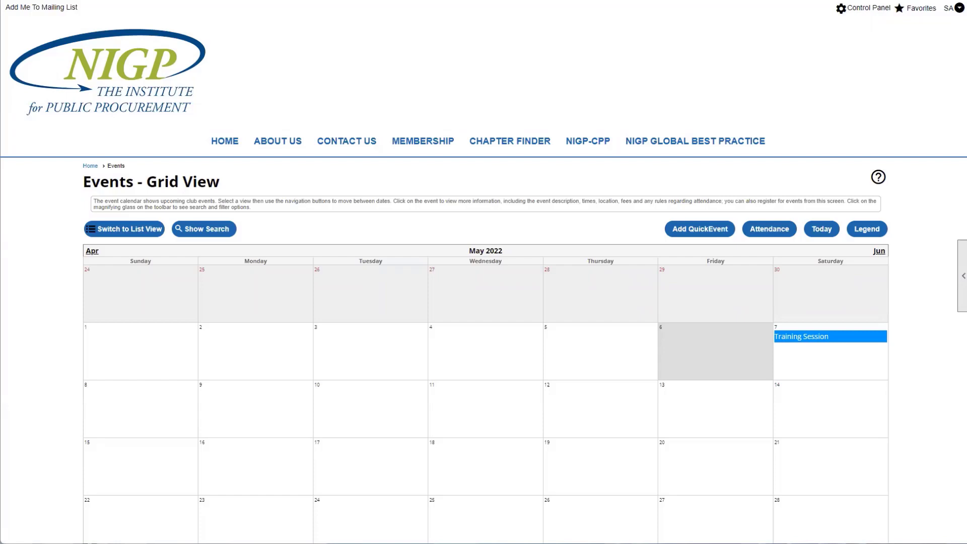
Look over the May 2022 event calendar in grid view, including the Training Session on May 7.
scroll(323, 349, down, 2)
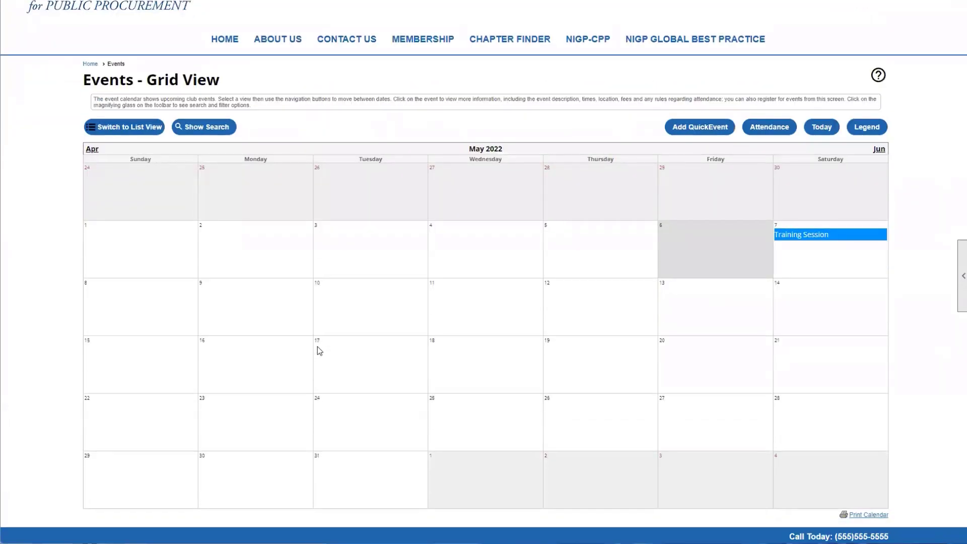
scroll(317, 347, up, 1)
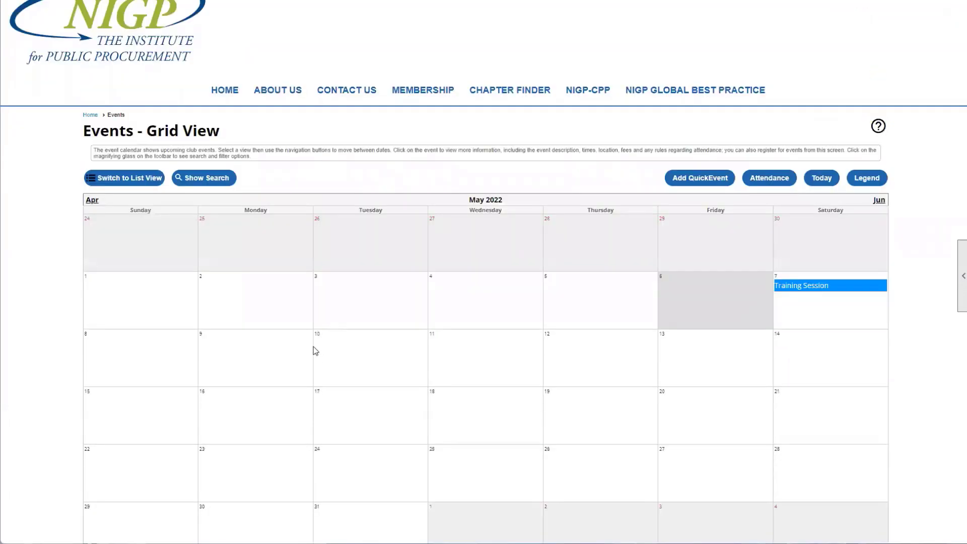
scroll(275, 339, down, 1)
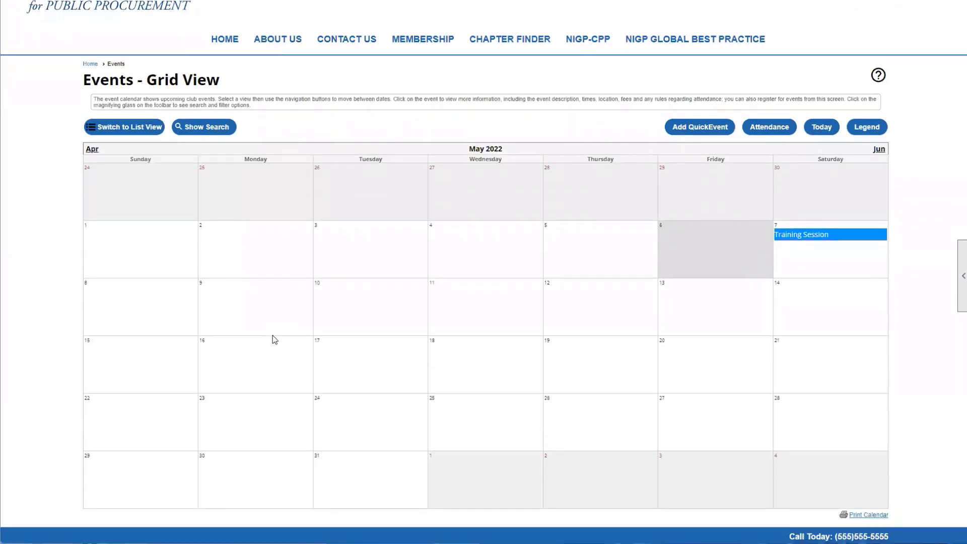
scroll(274, 339, up, 1)
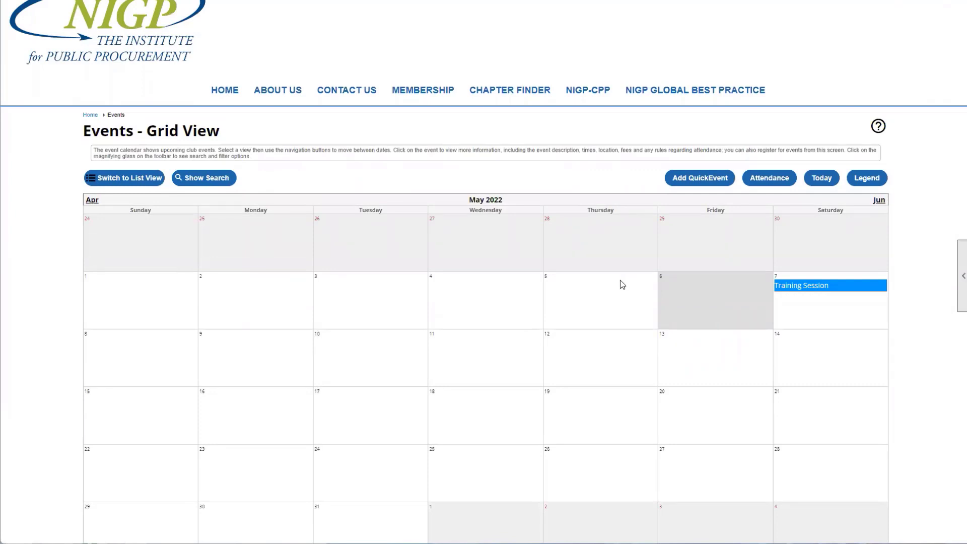
scroll(730, 262, down, 1)
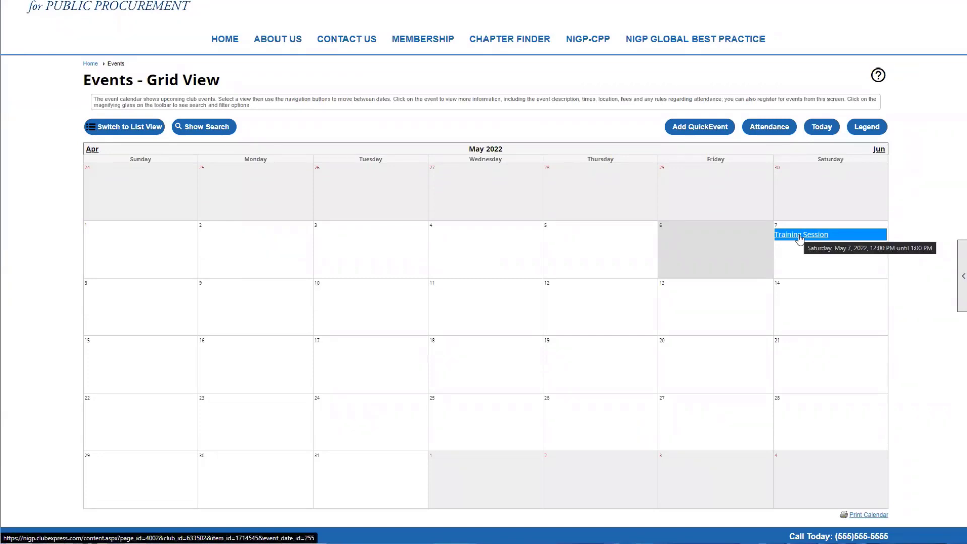
View the May 2022 events as a list and return the calendar to grid view.
click(120, 132)
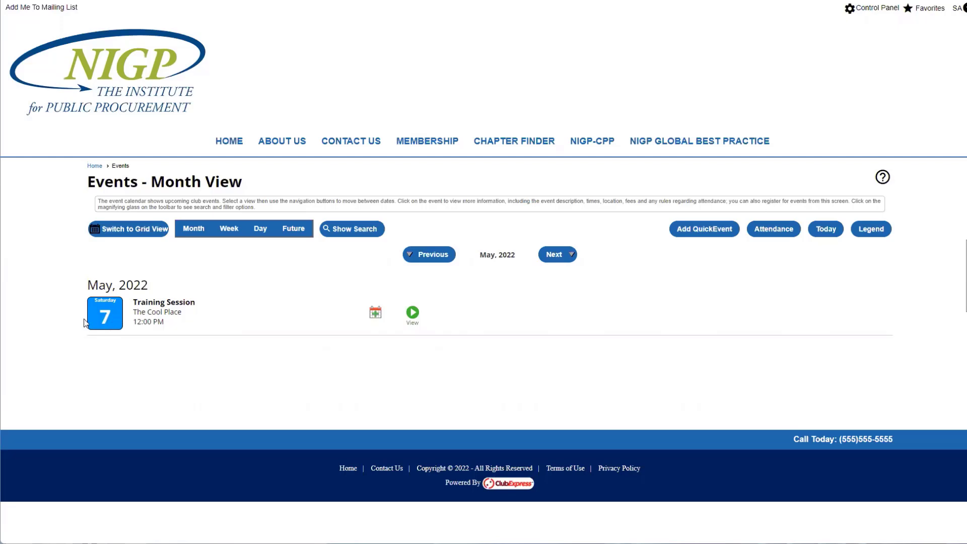
click(139, 231)
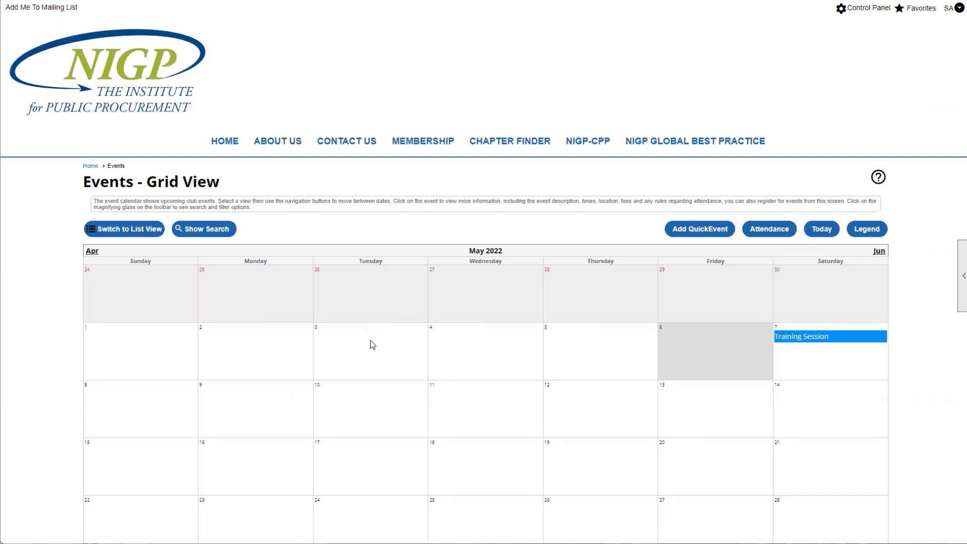
scroll(371, 340, down, 2)
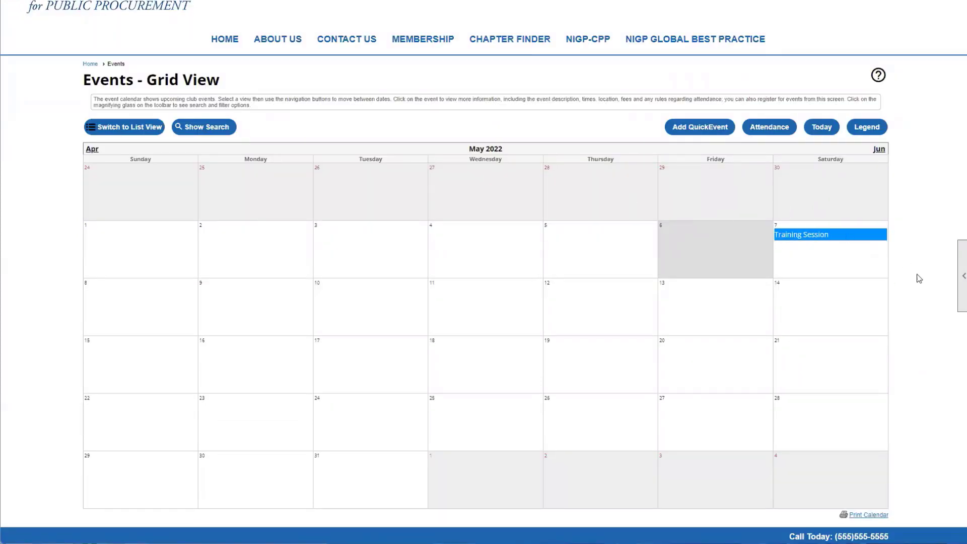
scroll(917, 277, up, 2)
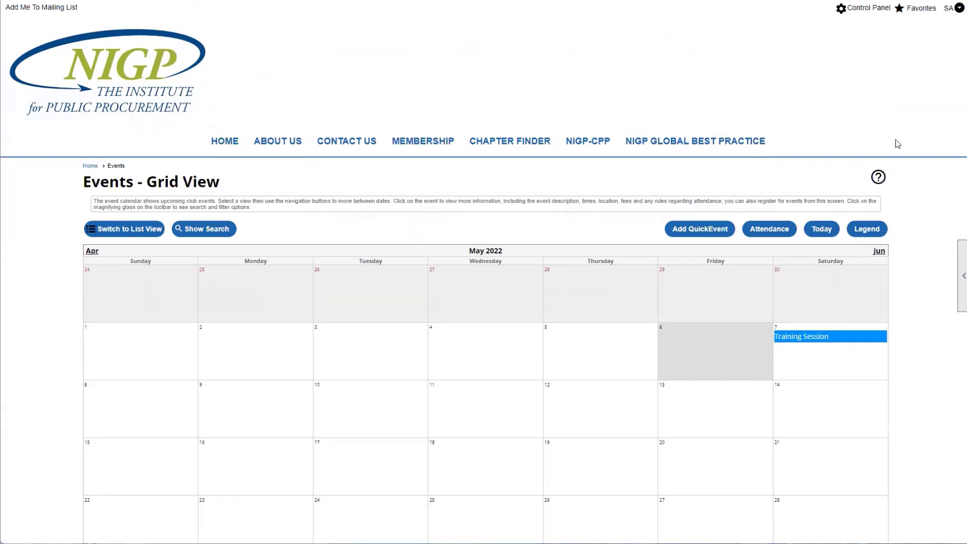
Open the Events Manager from the Control Panel's website modules and locate the Training Session event.
click(854, 11)
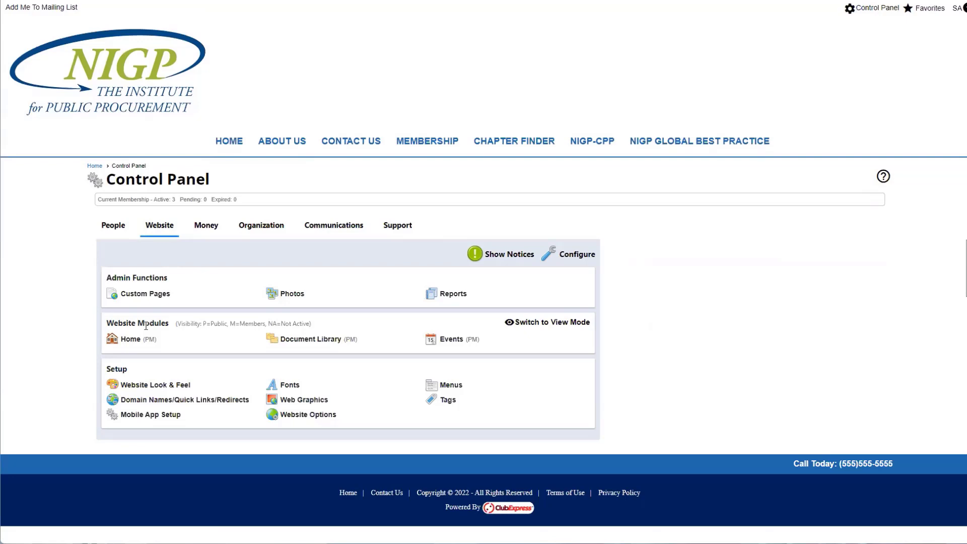
click(450, 341)
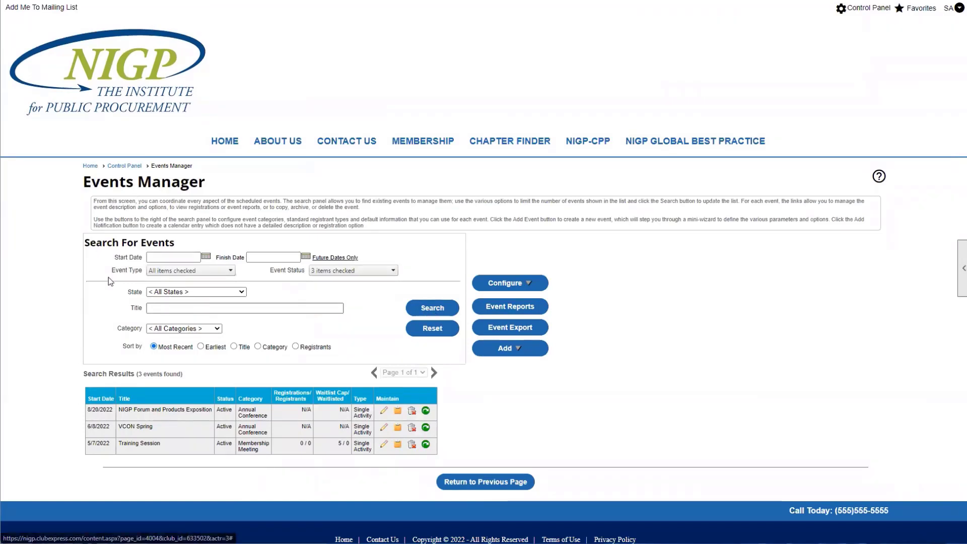
scroll(238, 349, down, 1)
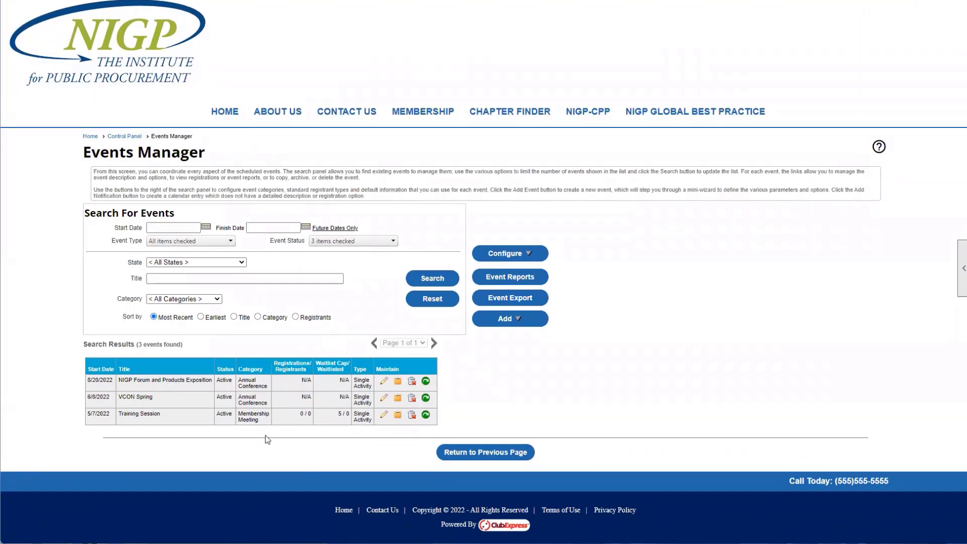
drag(115, 415, 161, 417)
click(161, 417)
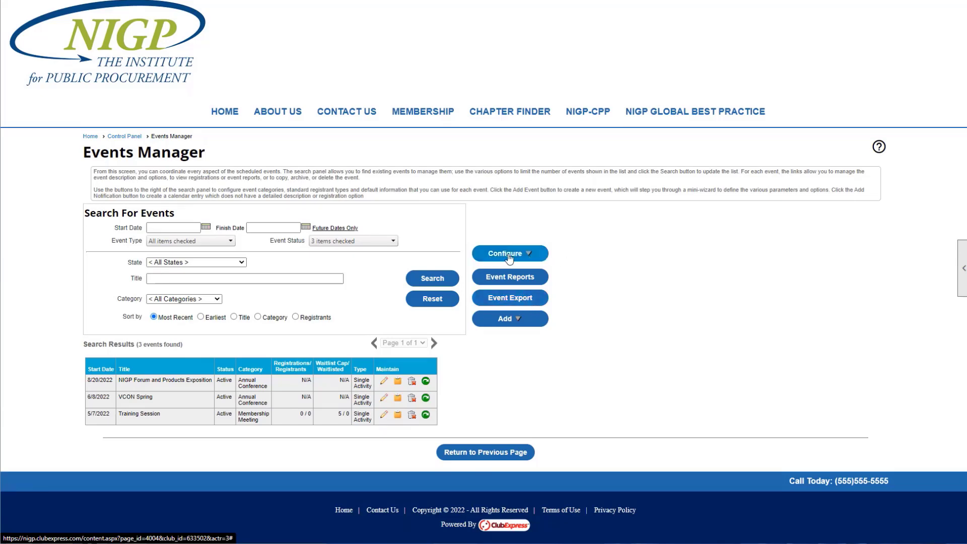
Examine the Event Defaults from policies through non-member and guest settings, and leave without saving.
click(526, 257)
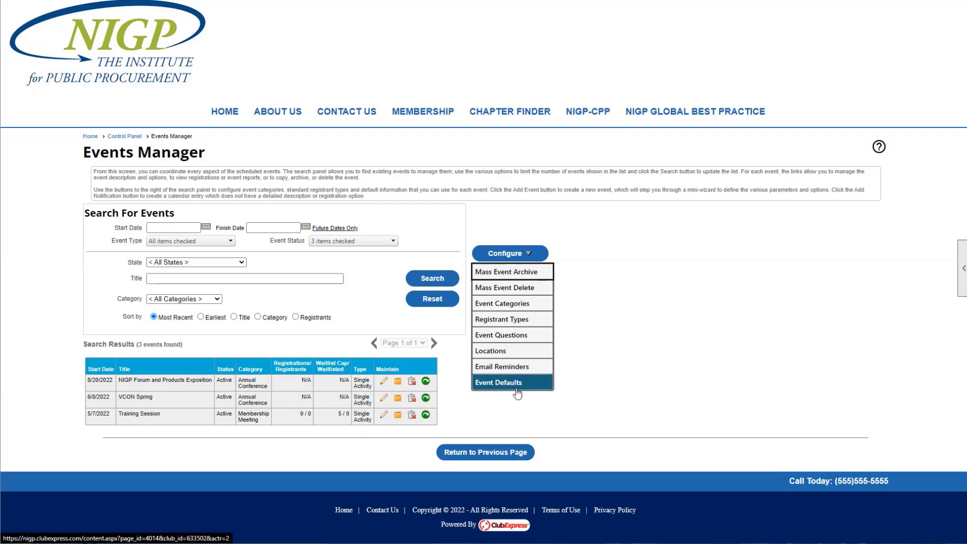
click(521, 388)
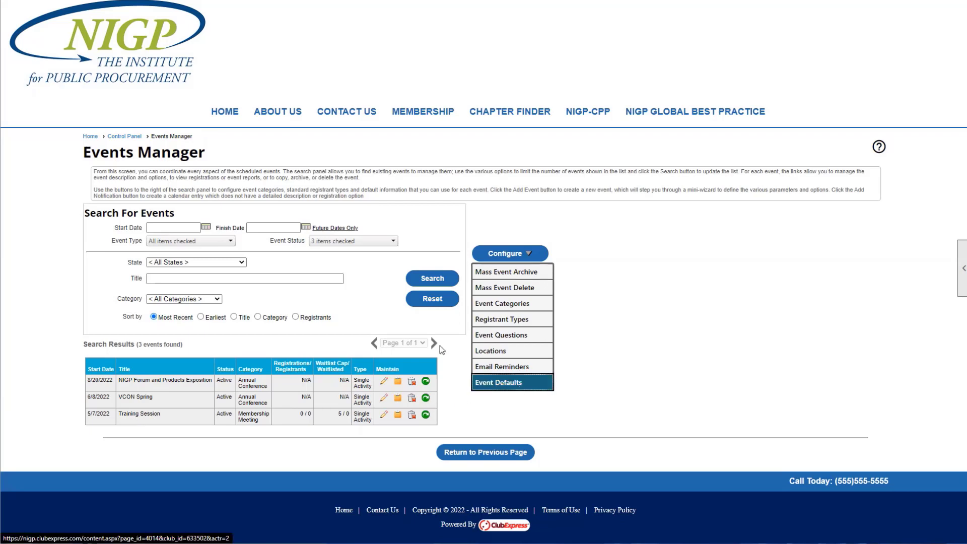
scroll(358, 219, down, 5)
scroll(426, 308, down, 4)
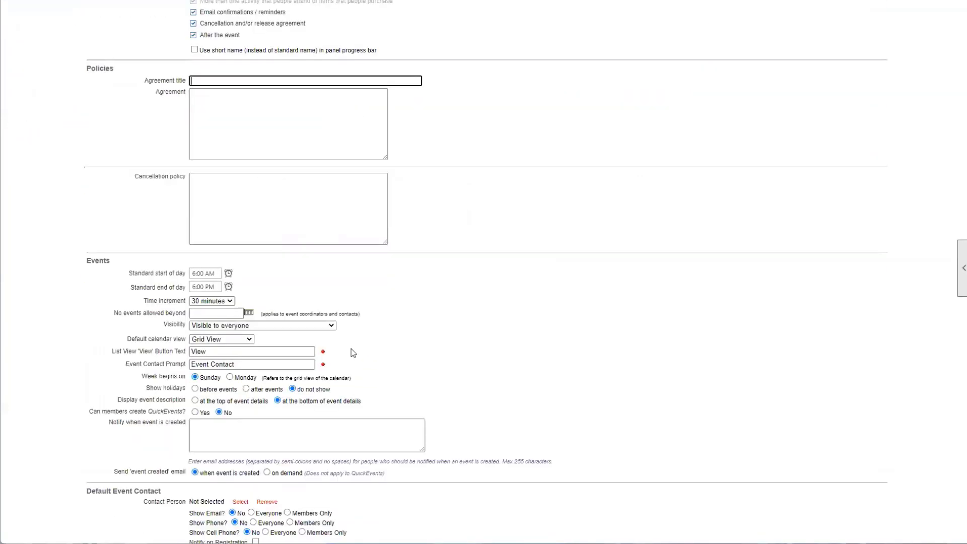
scroll(375, 230, down, 3)
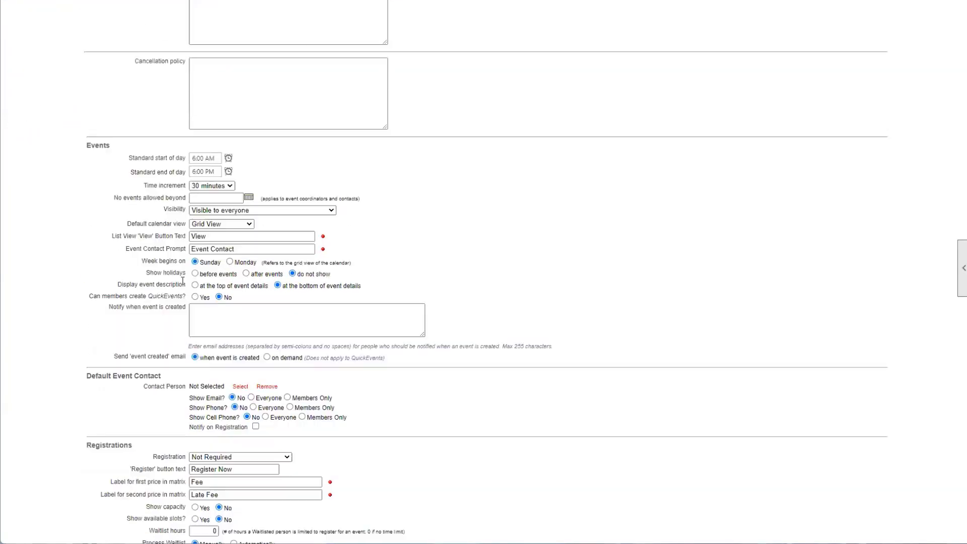
scroll(375, 226, down, 4)
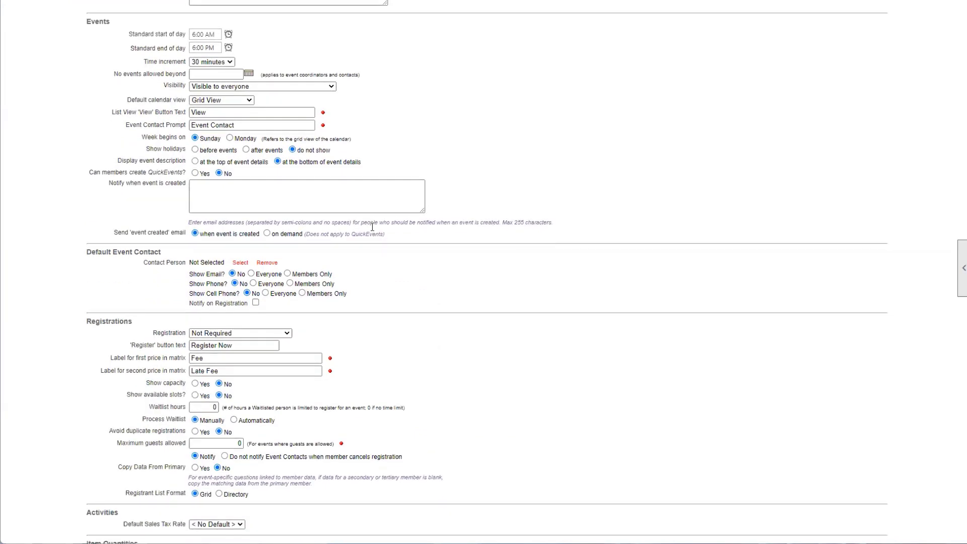
scroll(371, 277, down, 3)
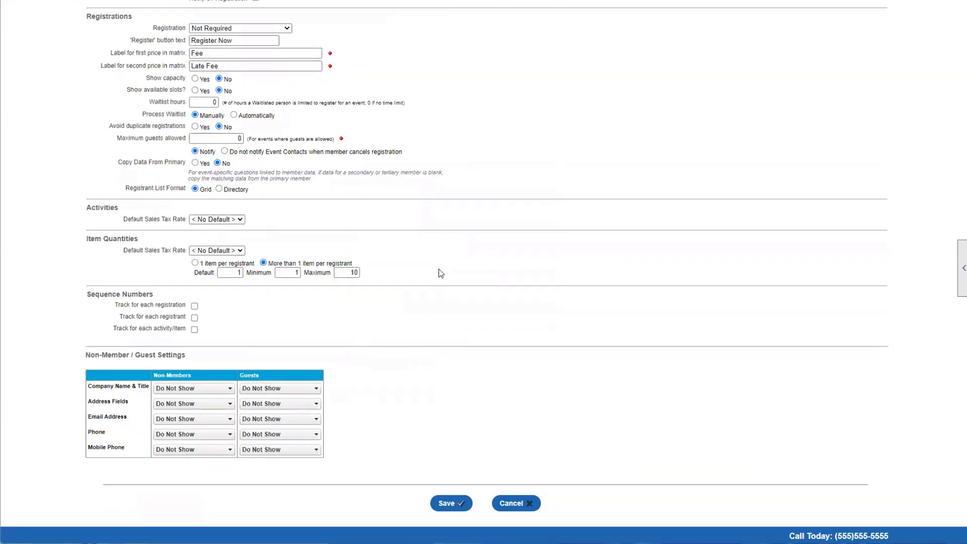
scroll(367, 318, up, 9)
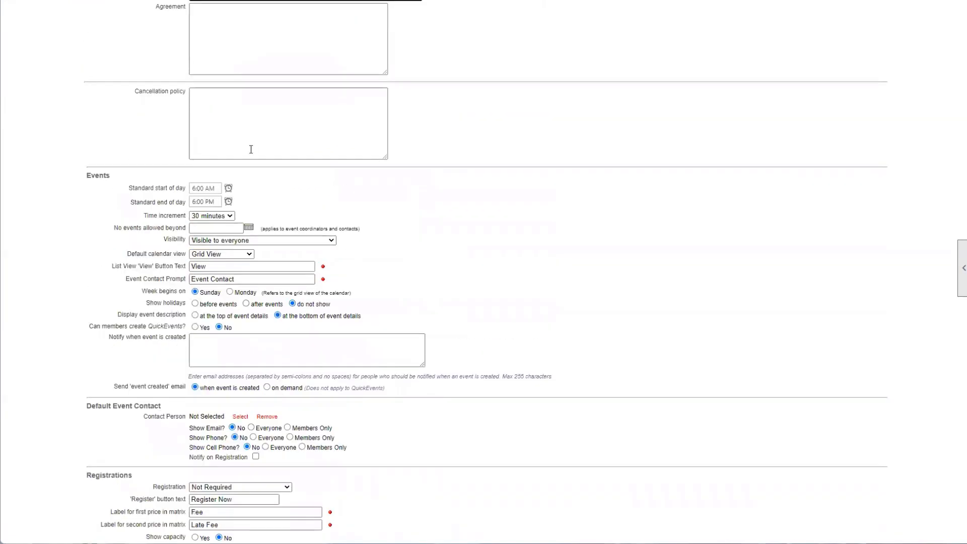
scroll(253, 150, down, 3)
scroll(253, 150, down, 3)
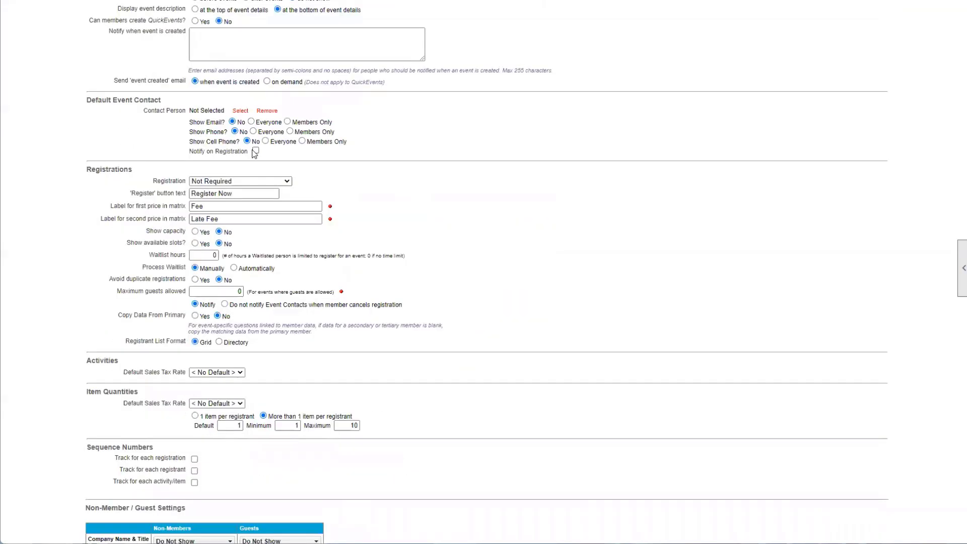
scroll(272, 170, down, 1)
scroll(270, 181, down, 3)
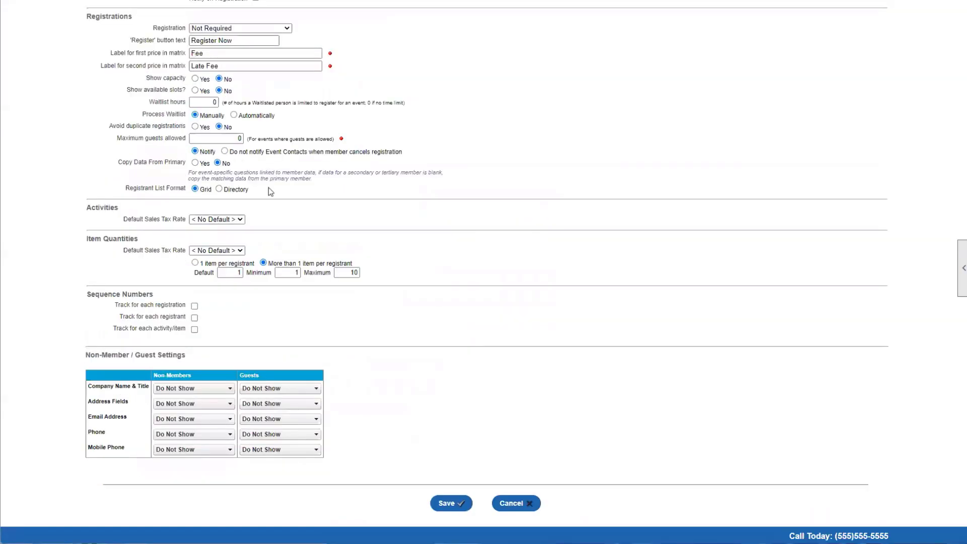
click(533, 446)
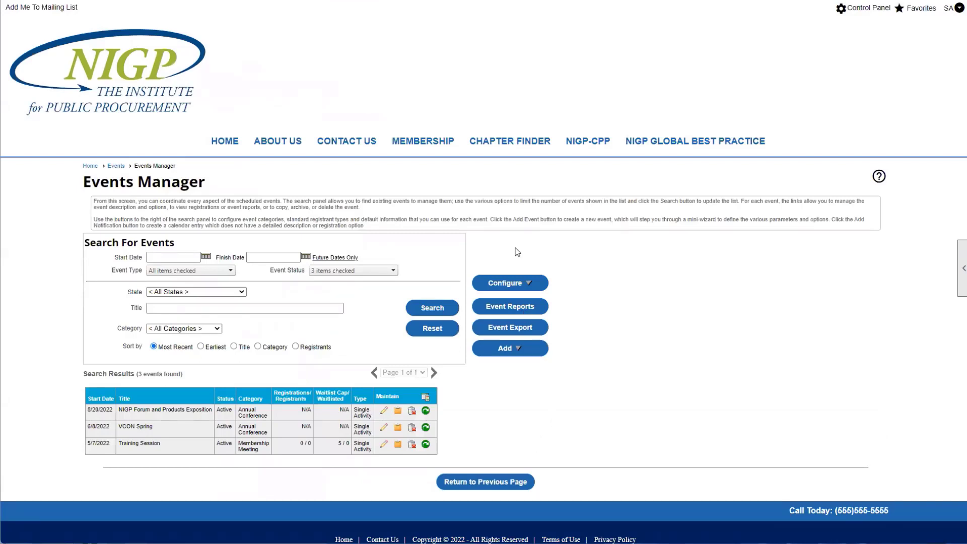
Check the Events Manager's configuration options and the statuses available for filtering events, including Archived.
click(511, 281)
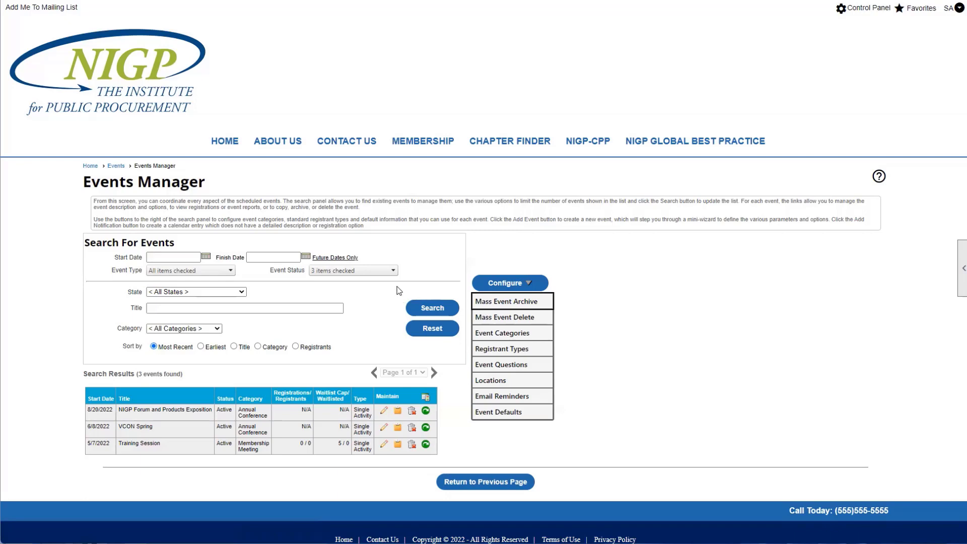
click(315, 264)
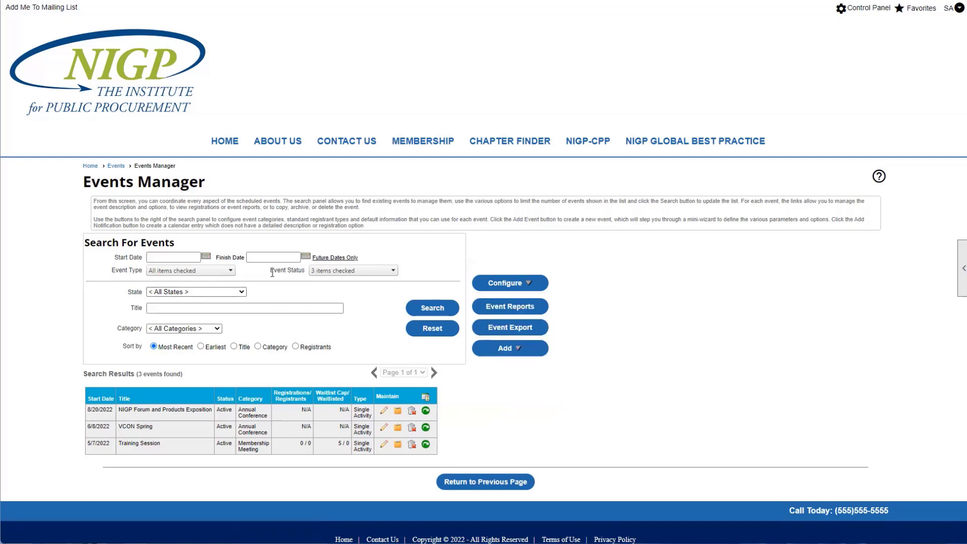
click(312, 272)
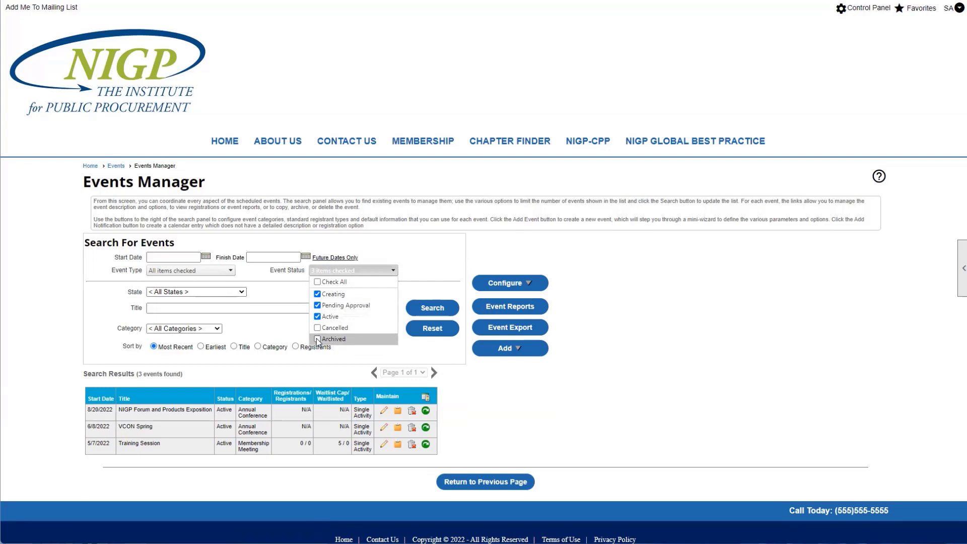
click(418, 272)
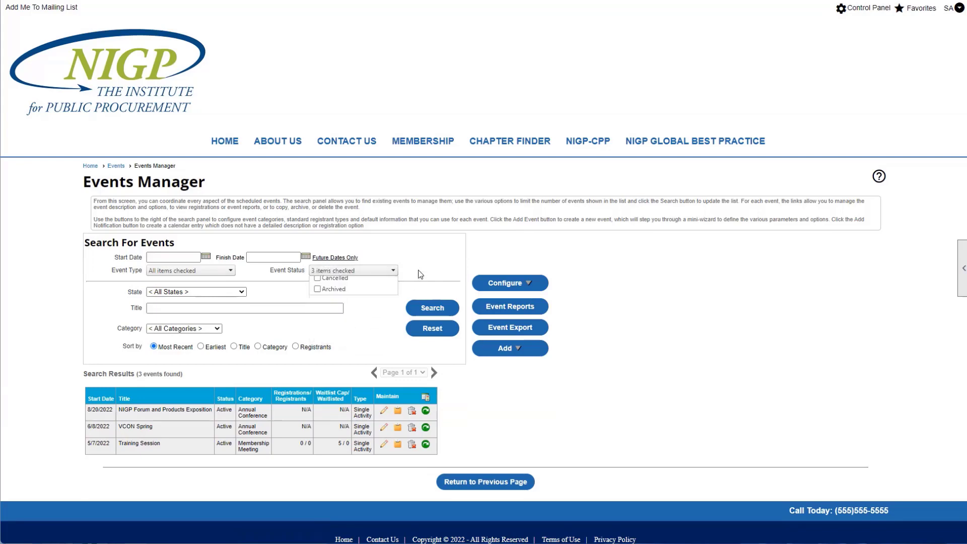
Open the Event Categories administration and examine the Membership Meeting category's entry and color.
click(489, 285)
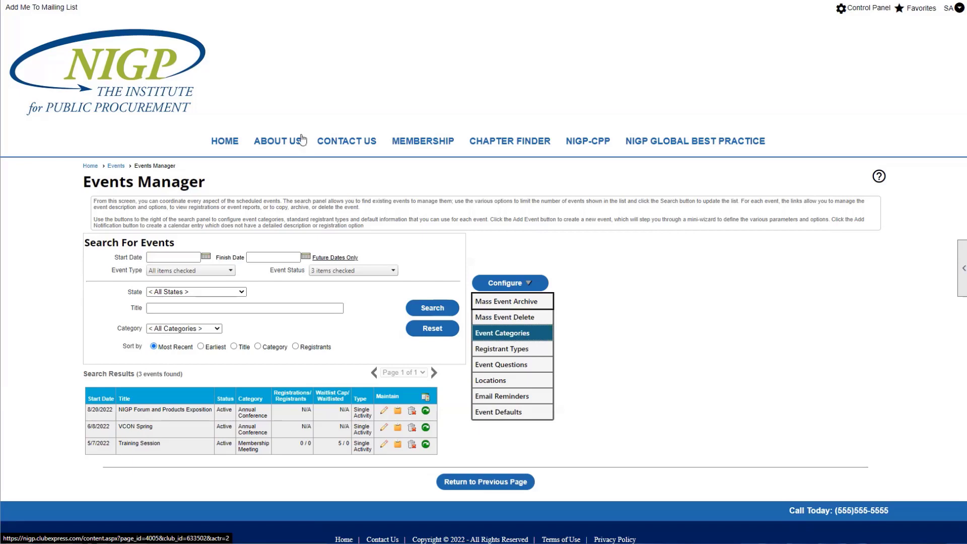
click(115, 166)
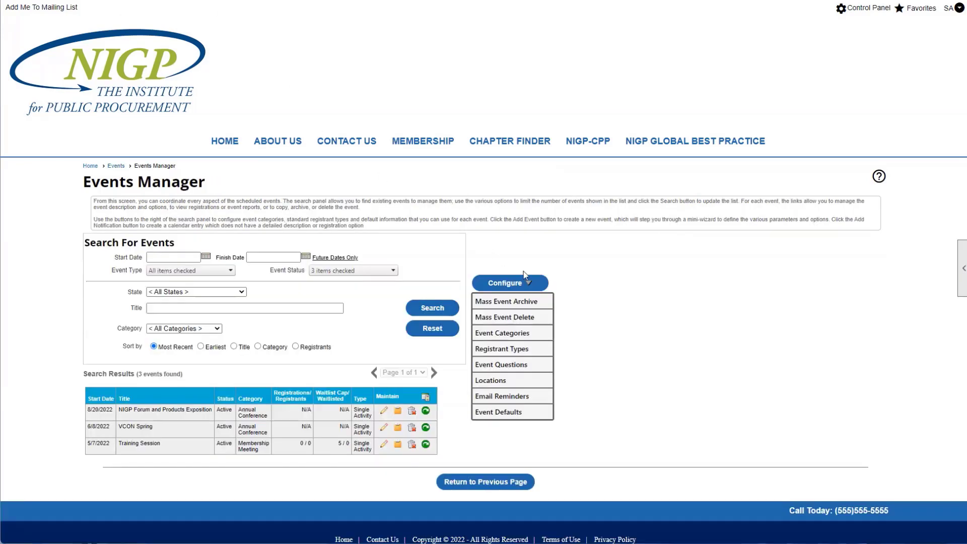
click(513, 335)
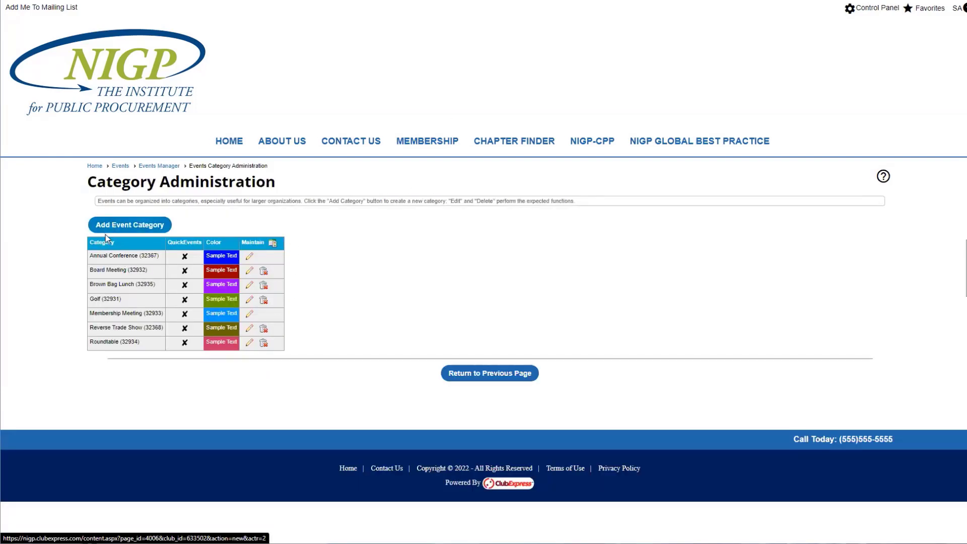
drag(90, 313, 141, 314)
click(213, 320)
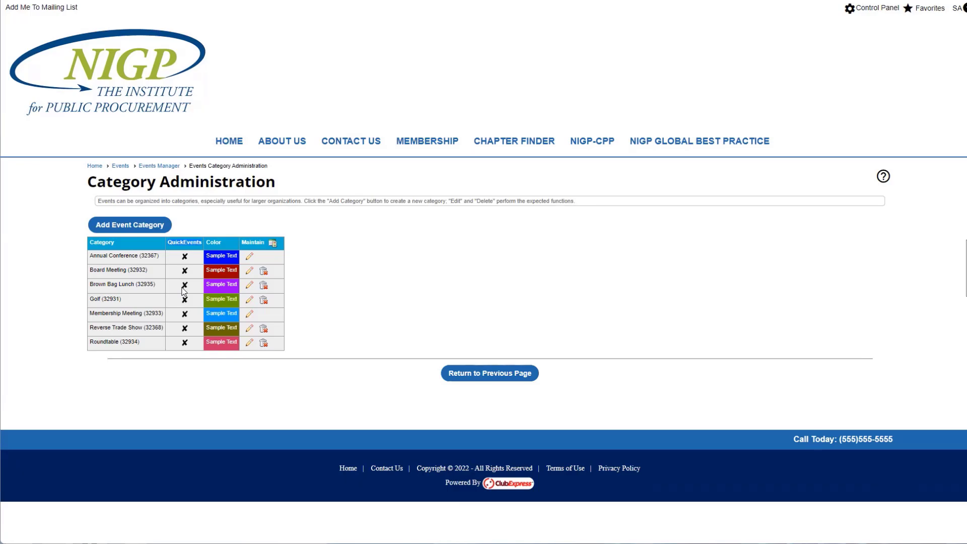
View the Membership Meeting category's edit settings, cancel without changes, and return to the Events Manager.
click(248, 315)
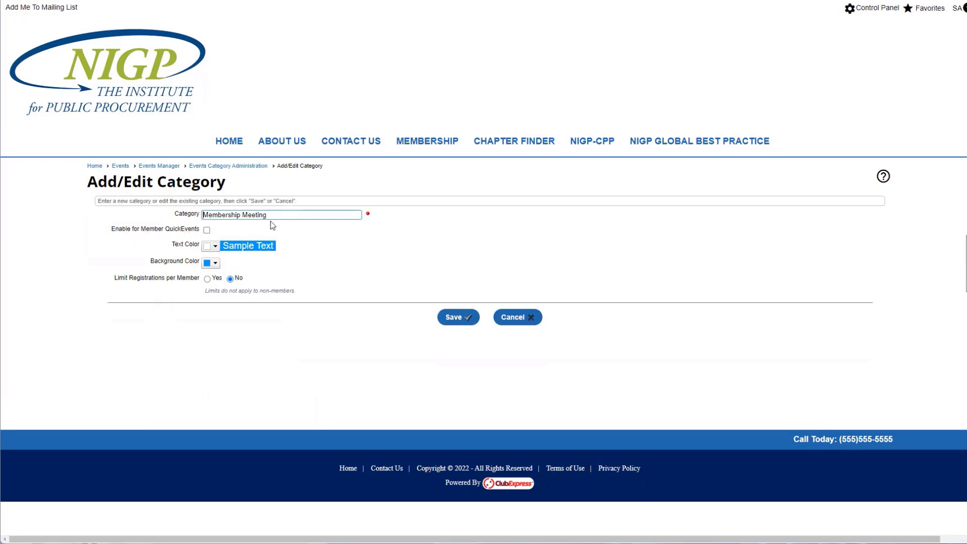
click(512, 319)
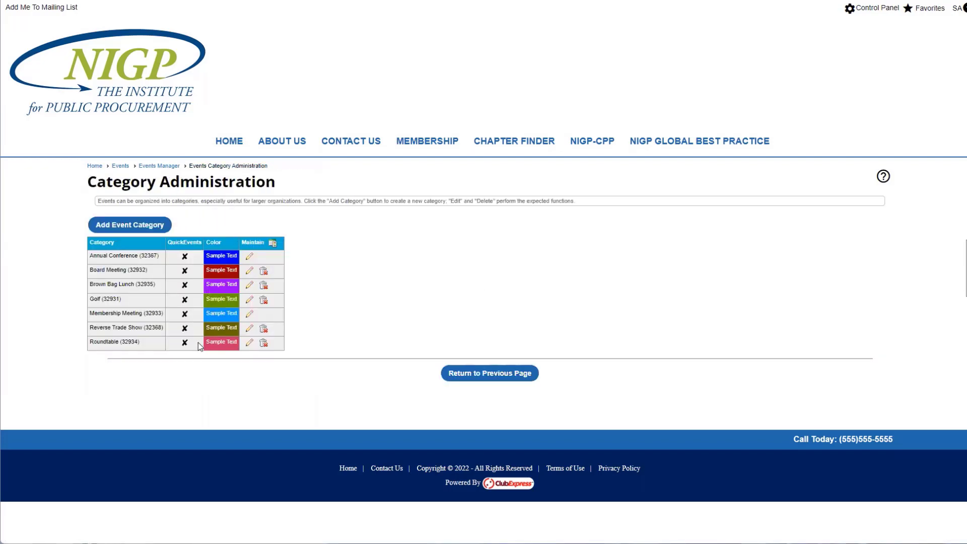
click(520, 373)
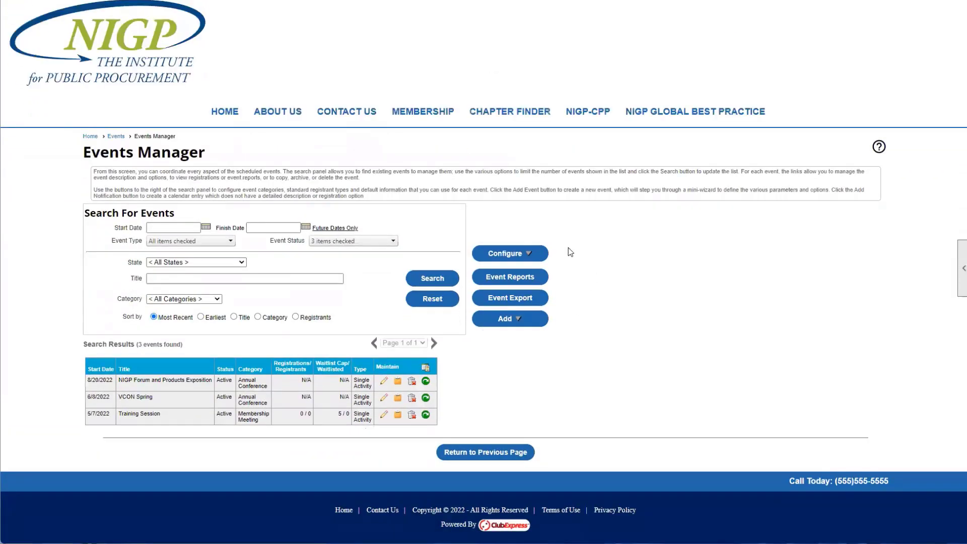
Open the event email reminders configuration and examine the member reminder, registrant reminder and waitlist slot notification entries.
click(521, 254)
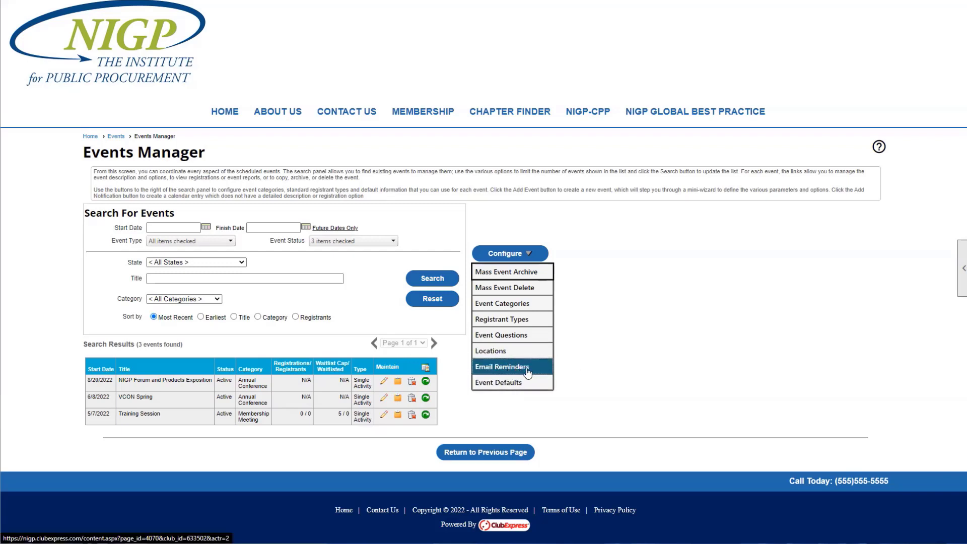
click(526, 368)
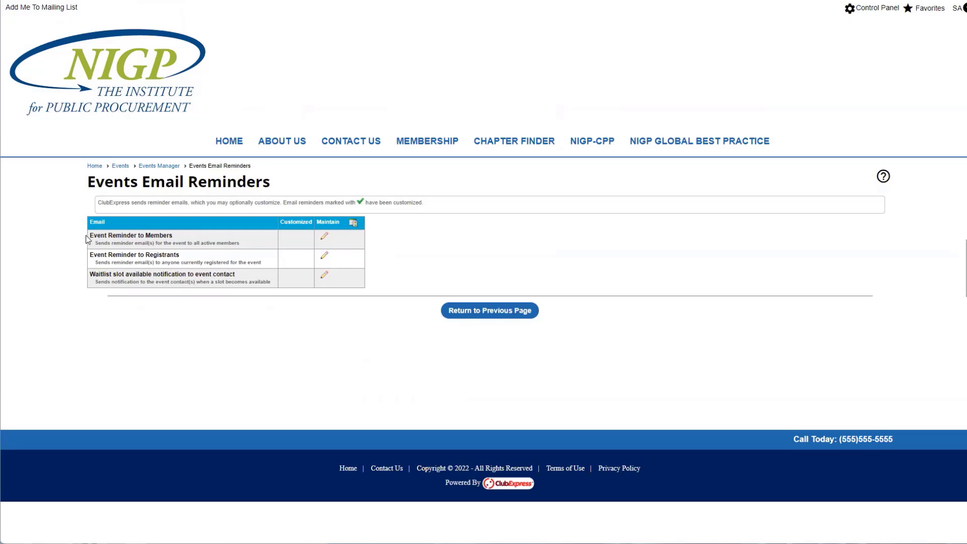
drag(87, 236, 184, 241)
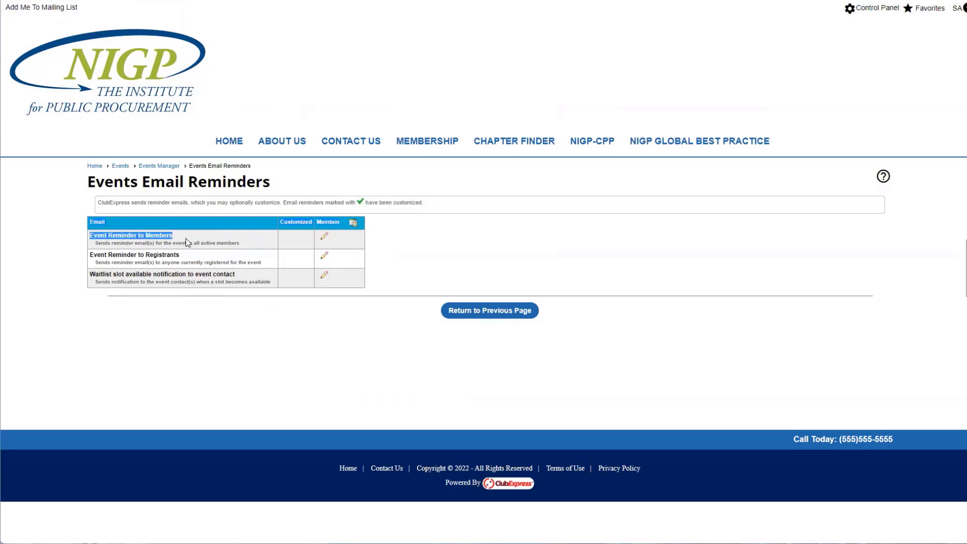
click(153, 244)
drag(97, 235, 179, 238)
click(186, 240)
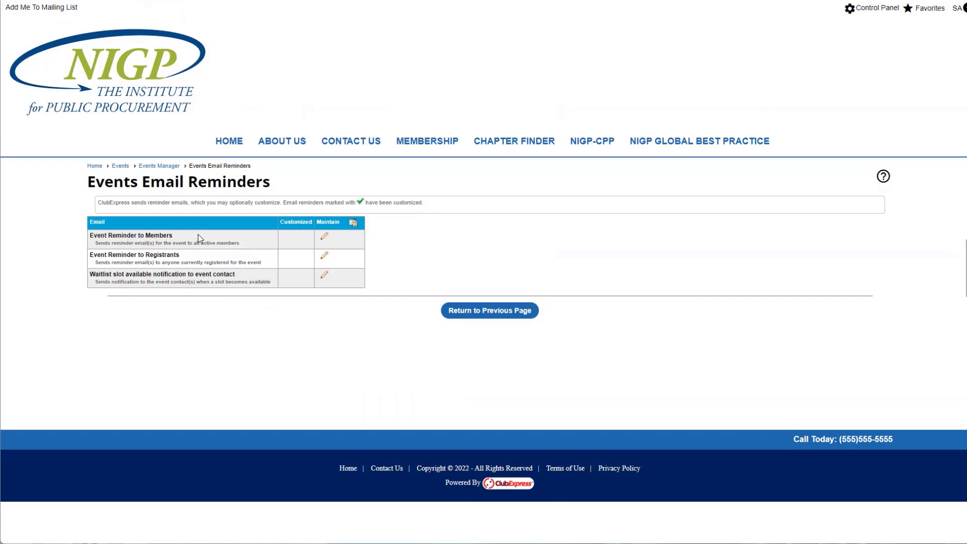
drag(94, 255, 180, 258)
click(184, 261)
drag(89, 274, 239, 278)
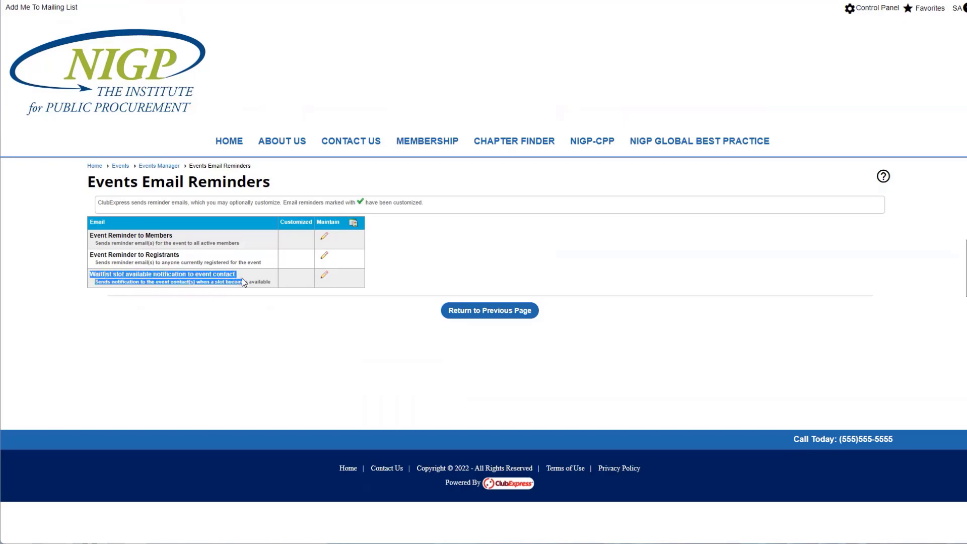
click(242, 278)
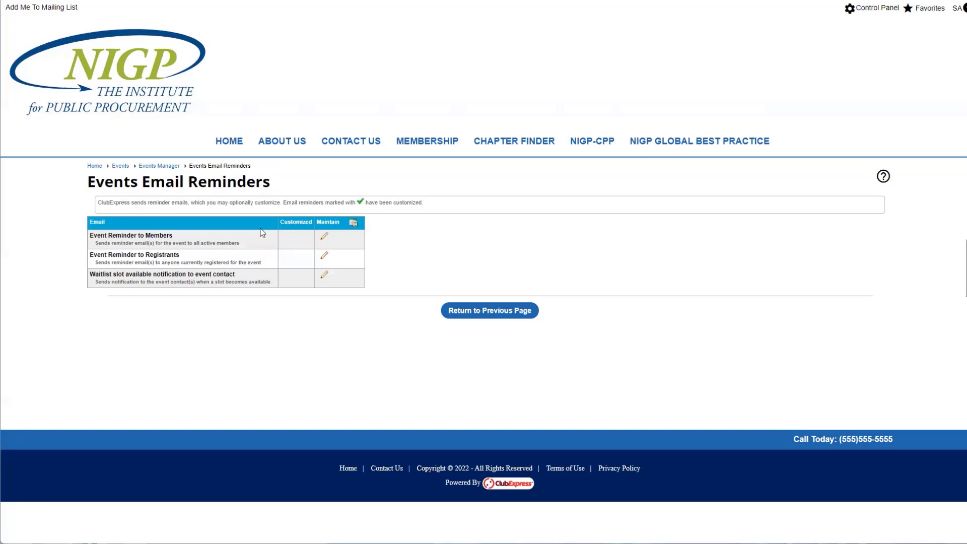
Customize the Event Reminder to Members email by replacing "gentle" with "harsh" in the reminder line, and save it.
click(325, 238)
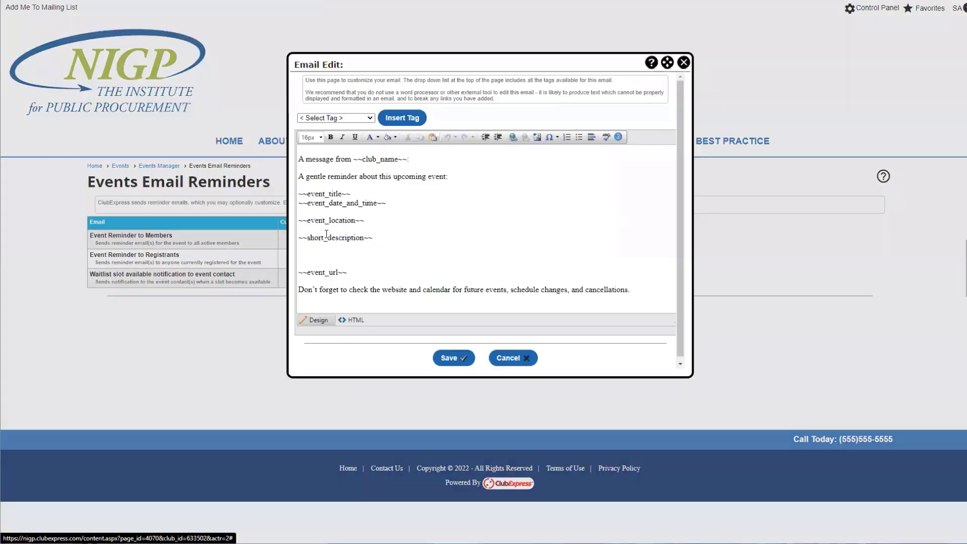
scroll(428, 220, down, 1)
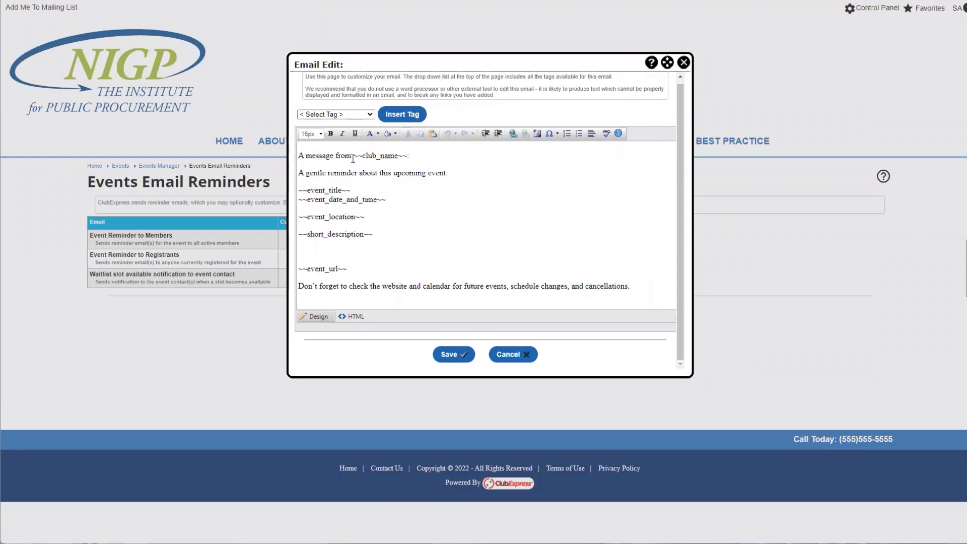
drag(353, 156, 406, 156)
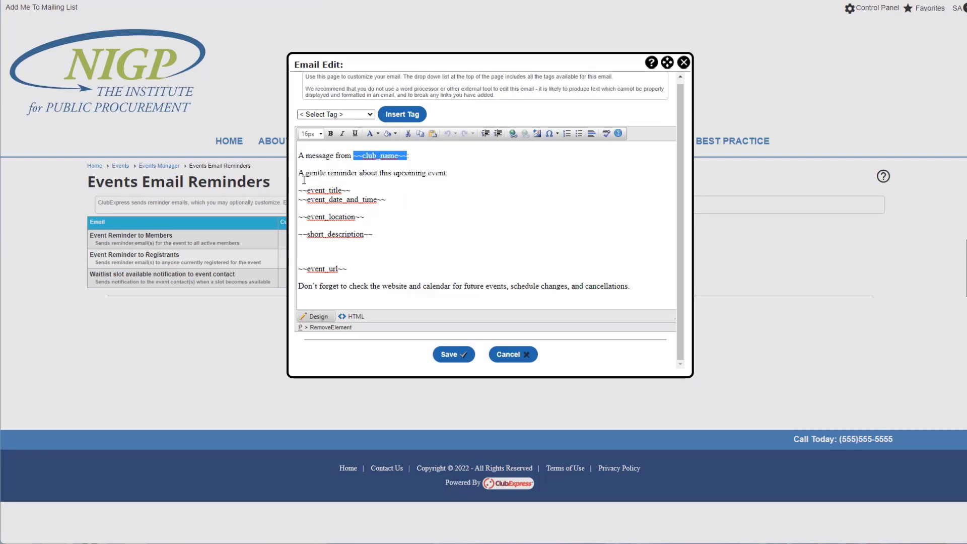
drag(307, 174, 320, 176)
text(harsh)
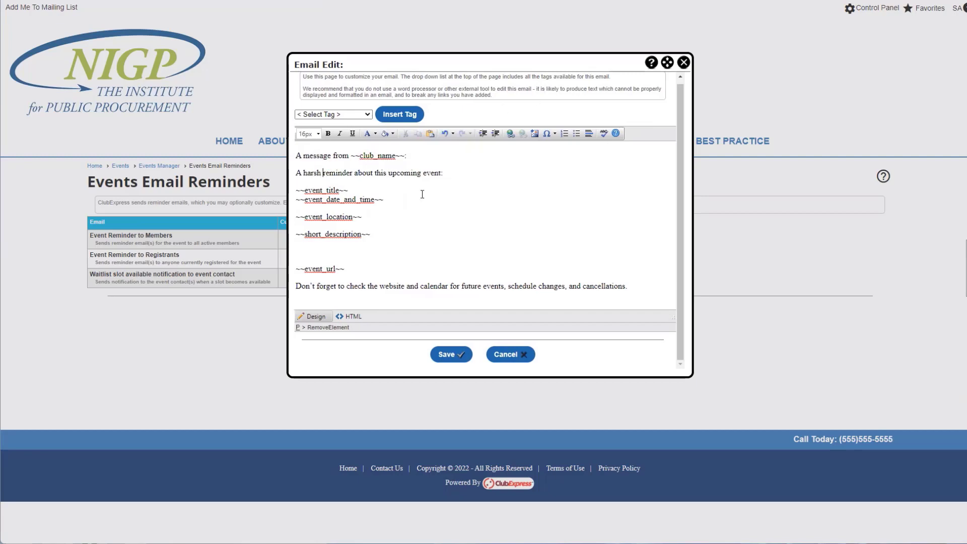
click(449, 355)
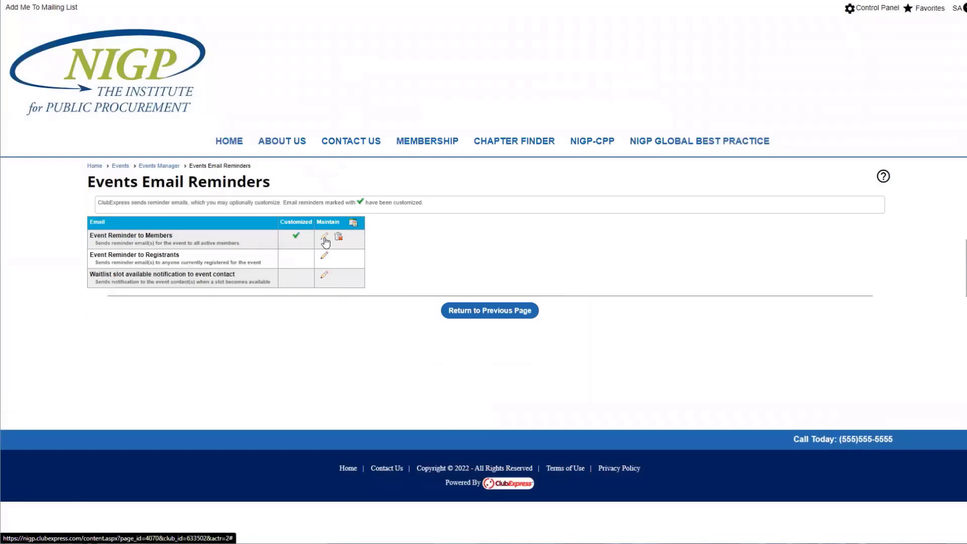
Check the customized text of the Event Reminder to Members, then delete that customized version.
click(324, 239)
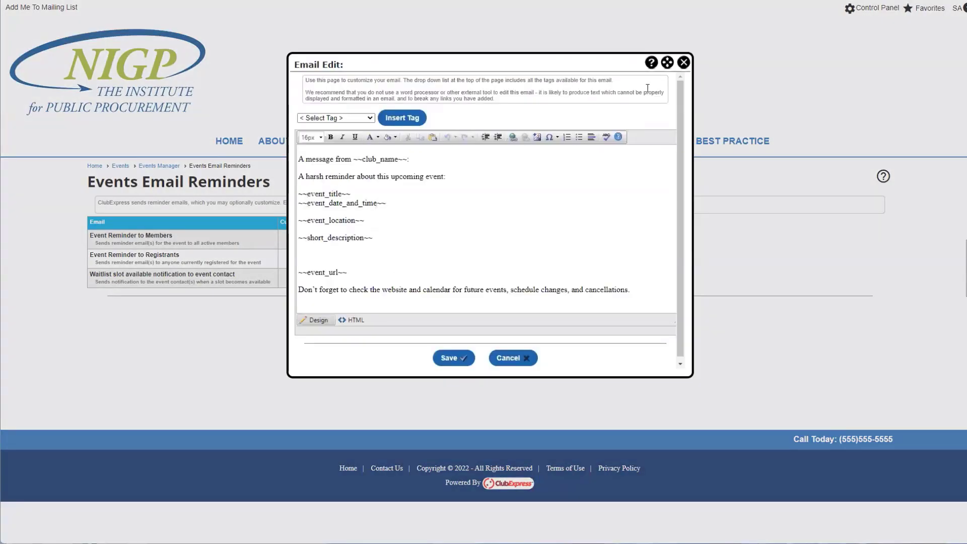
click(684, 62)
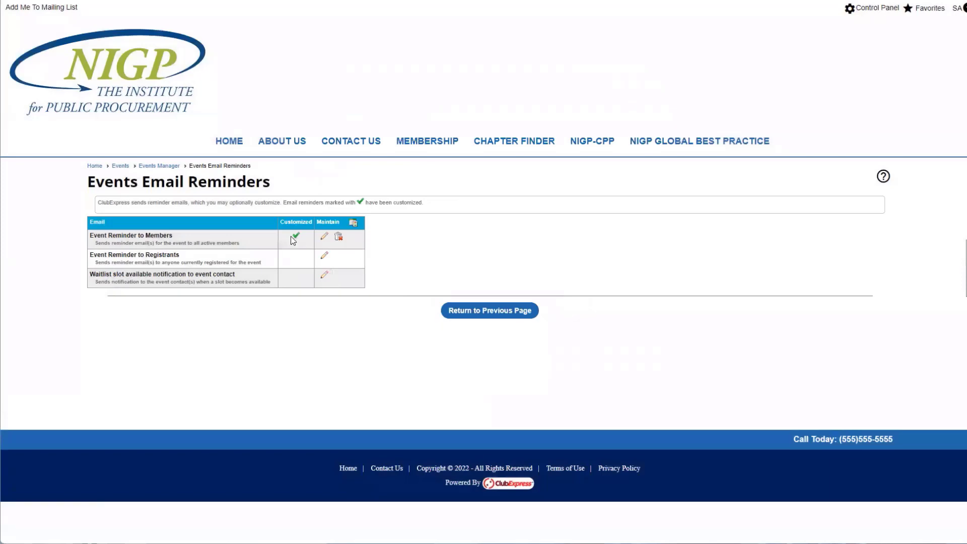
click(338, 237)
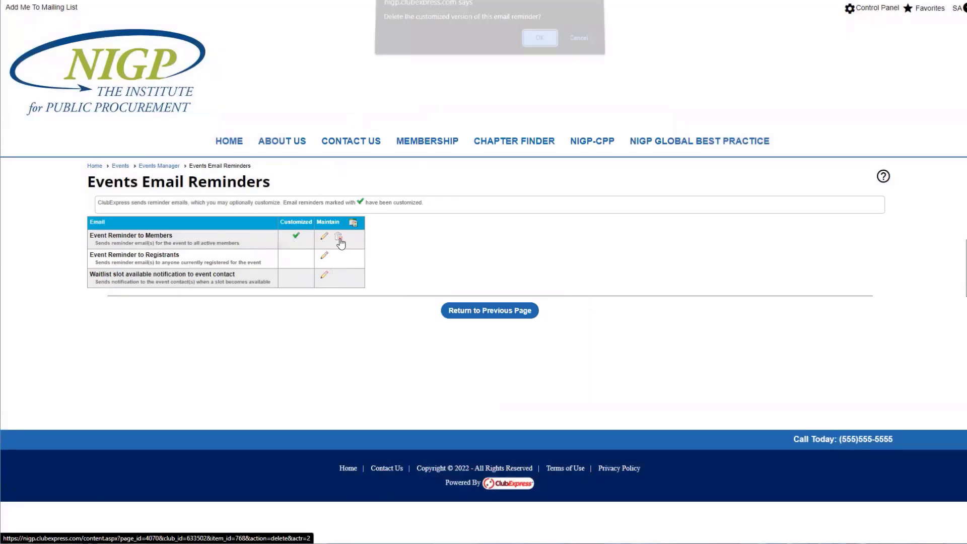
click(537, 40)
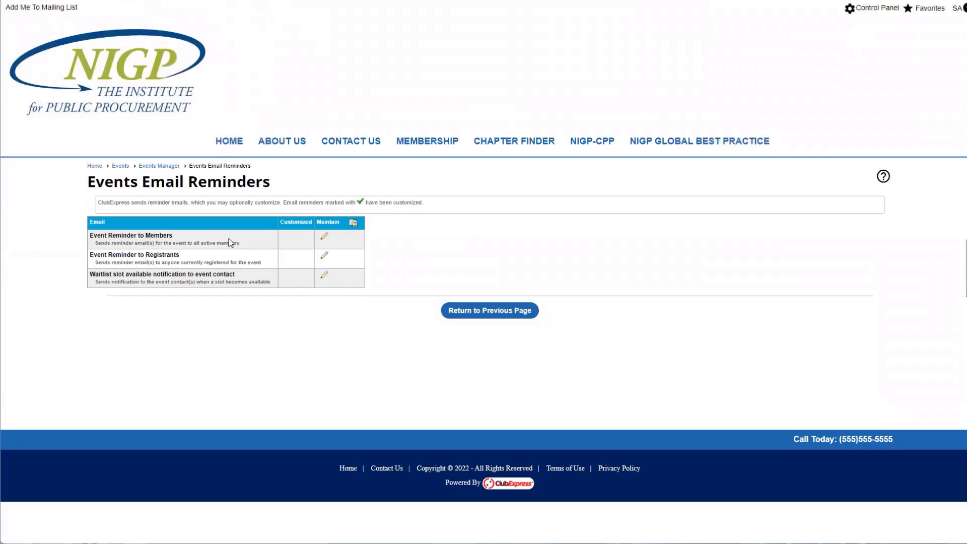
Check the member reminder's default text without editing it, then return to the Events Manager and view its configuration options.
click(324, 236)
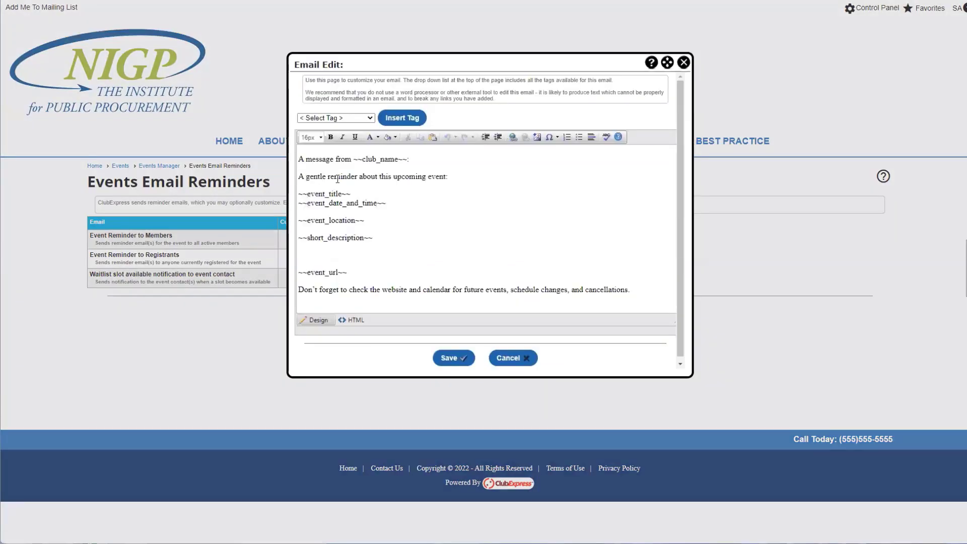
click(683, 64)
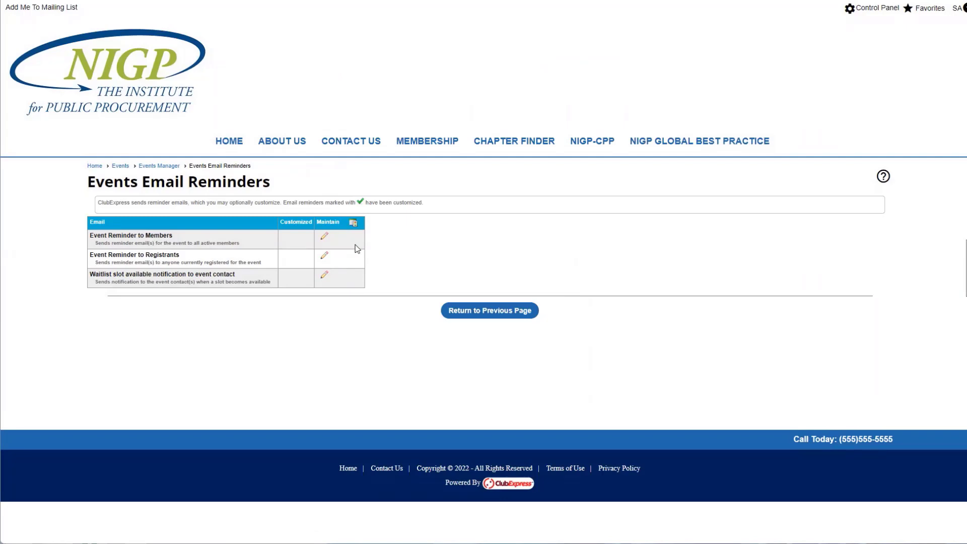
click(458, 310)
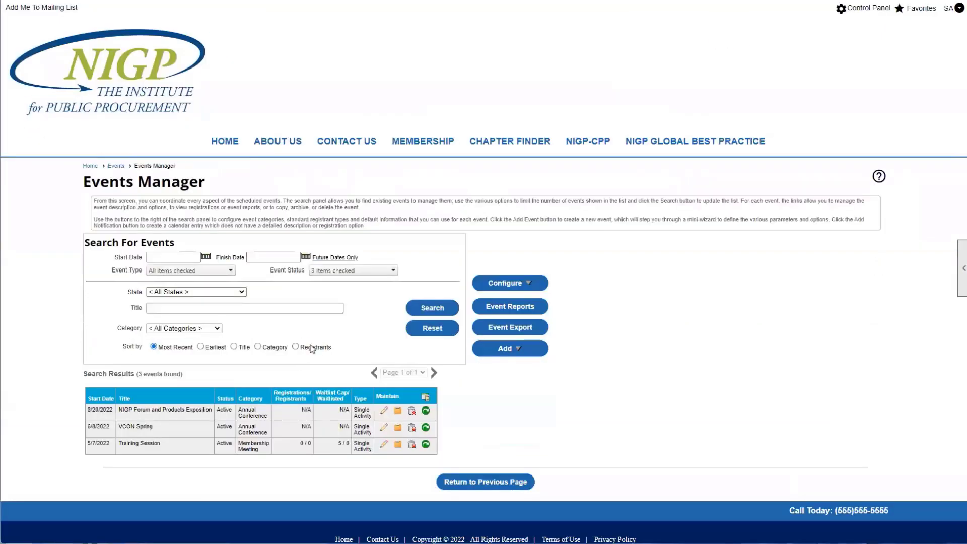
scroll(484, 342, down, 1)
click(533, 254)
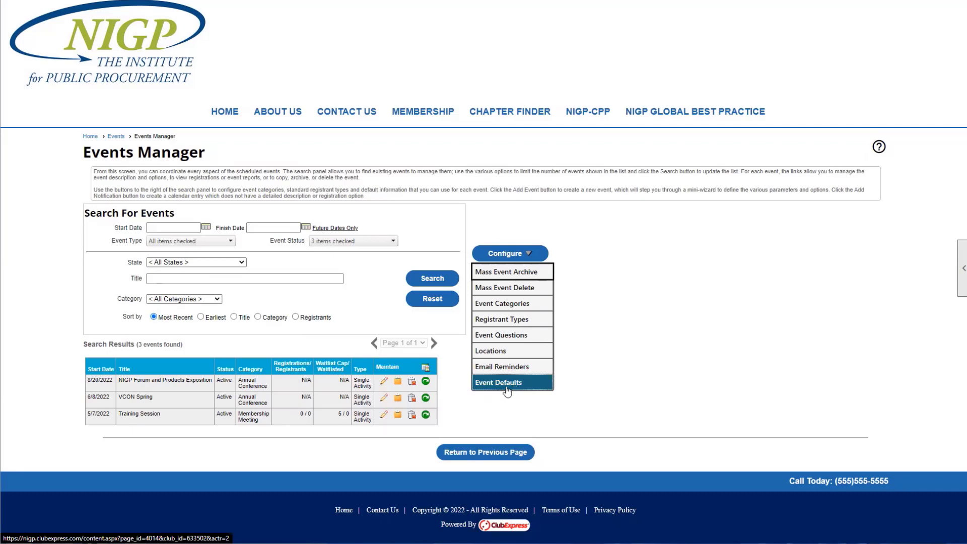
click(651, 390)
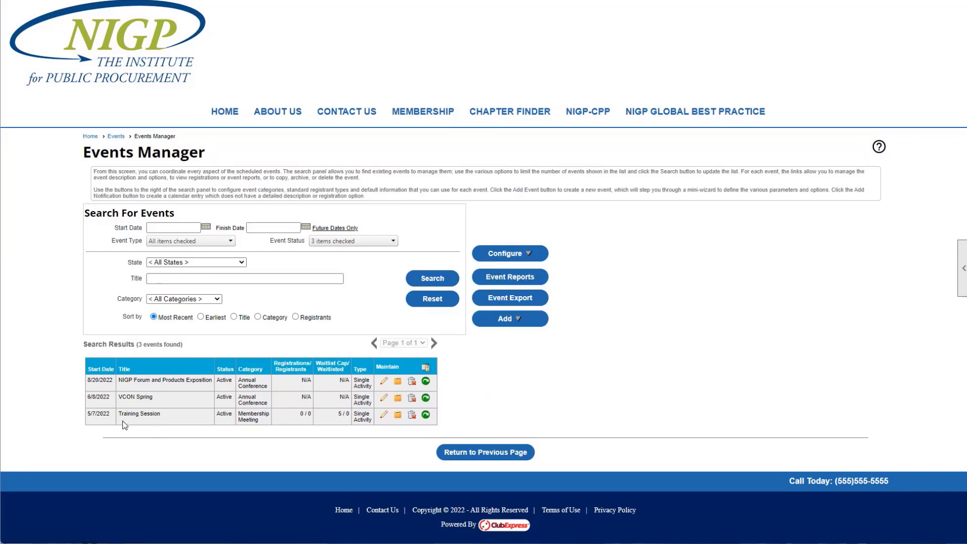
Set up multiple monthly copies of the Training Session event, ending after 5 occurrences.
drag(116, 416, 162, 418)
click(207, 416)
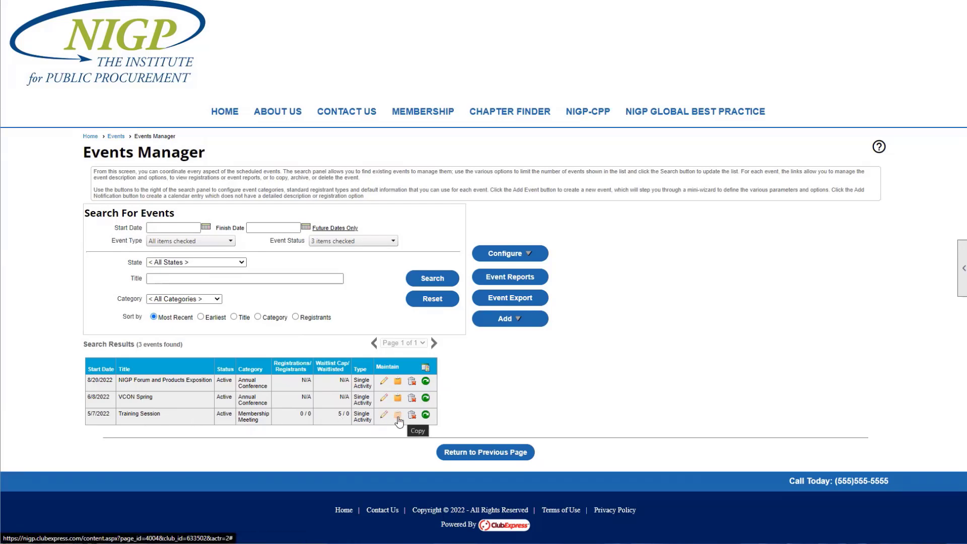
click(398, 415)
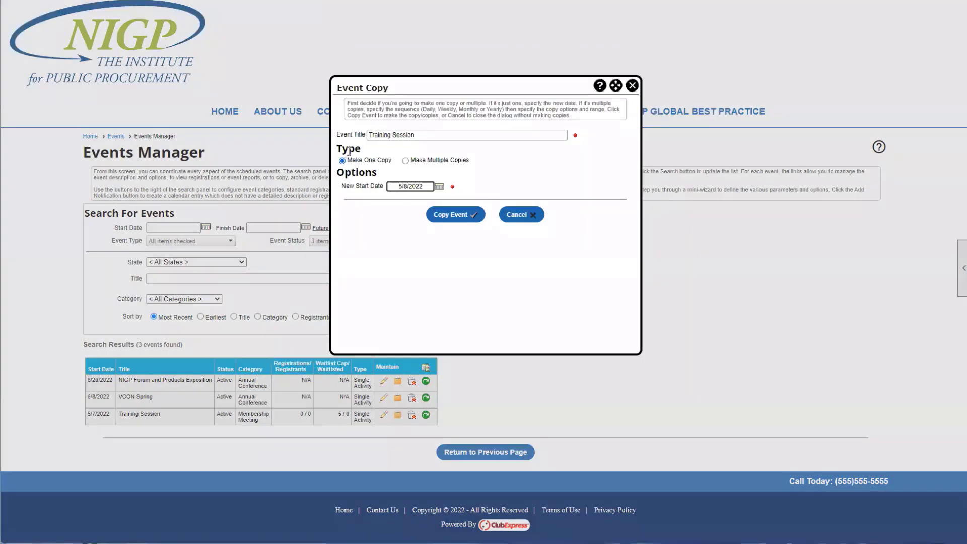
click(406, 160)
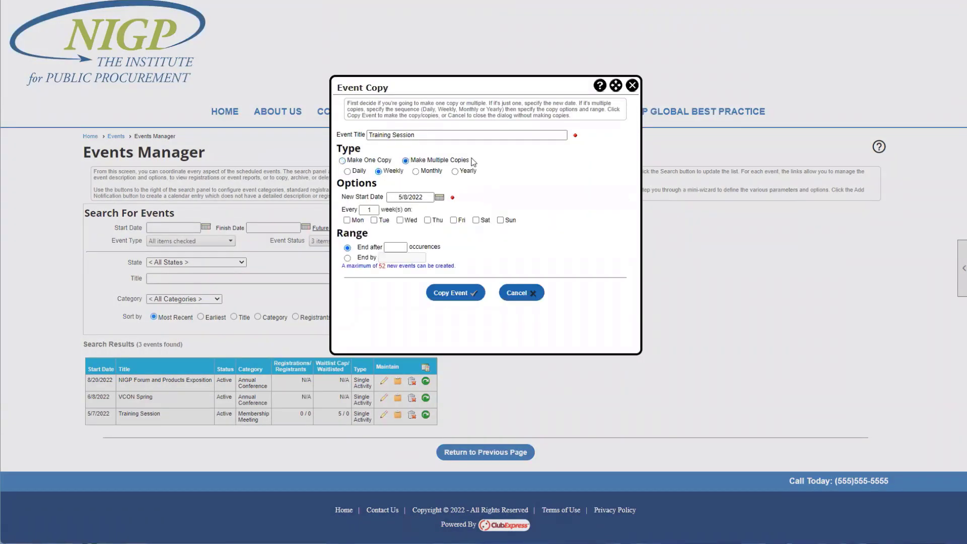
click(415, 172)
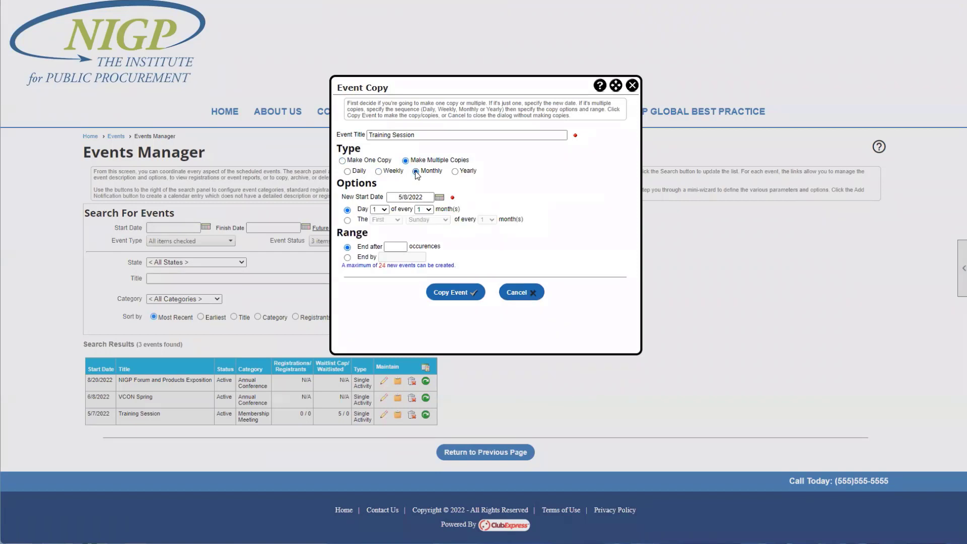
click(392, 247)
text(5)
Set the copies to recur on the second Tuesday of every month, then close the event copy settings without copying.
click(347, 220)
click(436, 224)
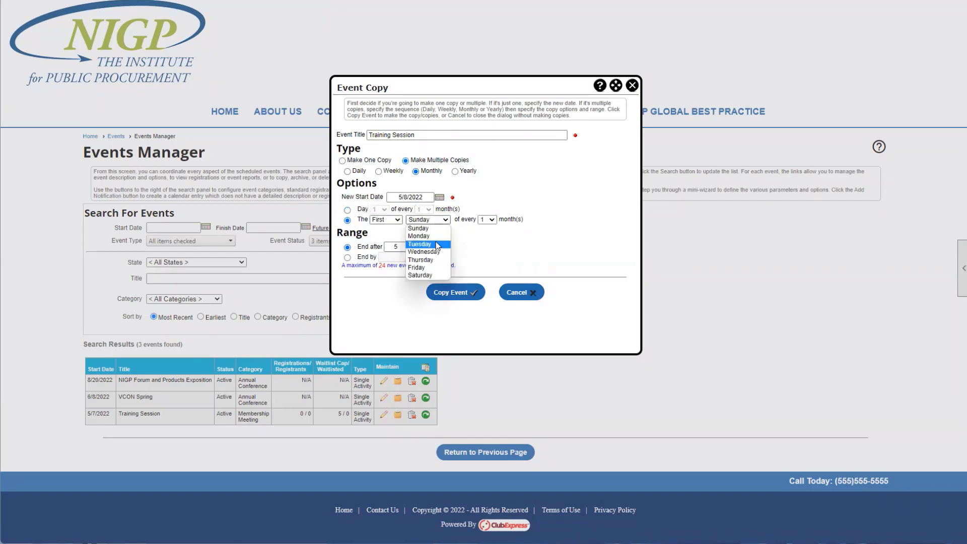
click(437, 242)
click(393, 221)
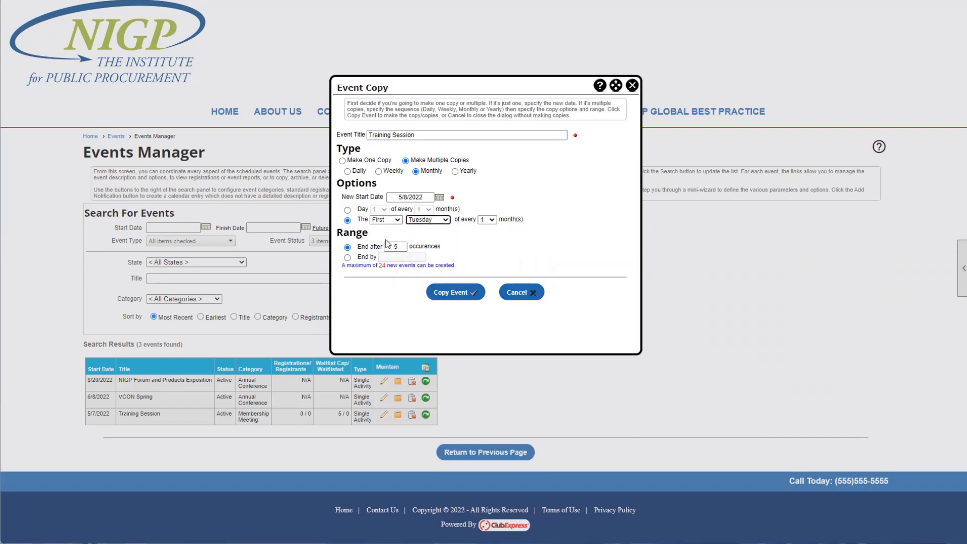
click(387, 238)
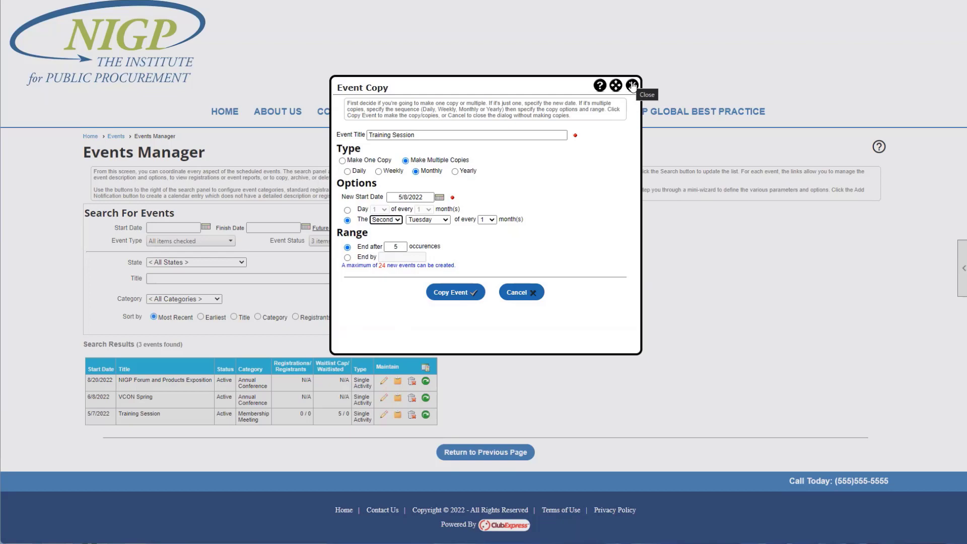
click(632, 85)
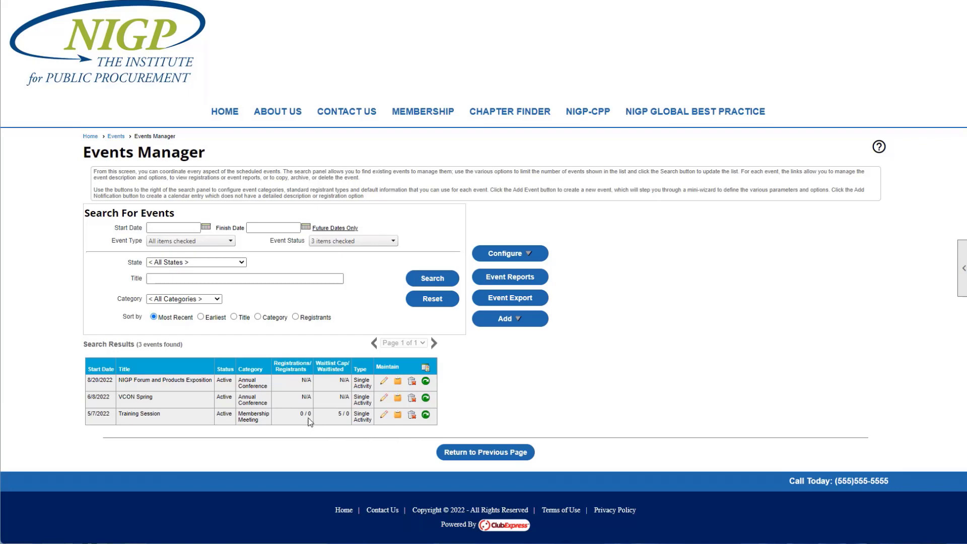
Check the Training Session's registration figures in the event list, then open the event's Basic Information for editing.
drag(302, 412, 316, 421)
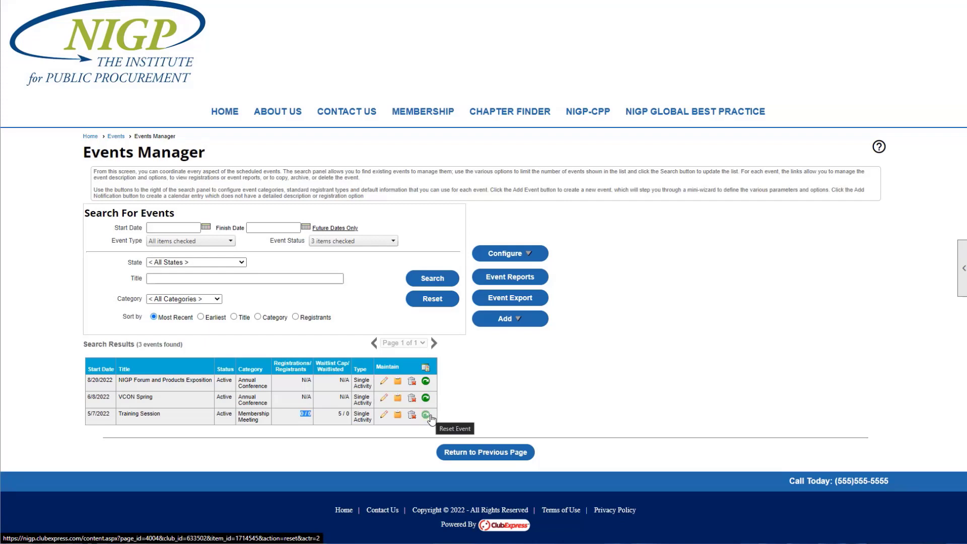
click(386, 418)
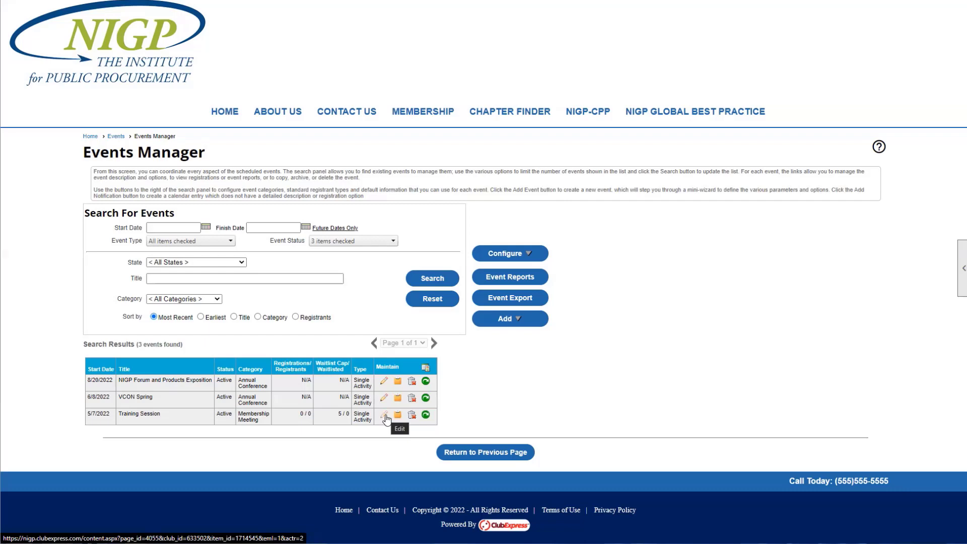
click(385, 417)
scroll(218, 250, down, 1)
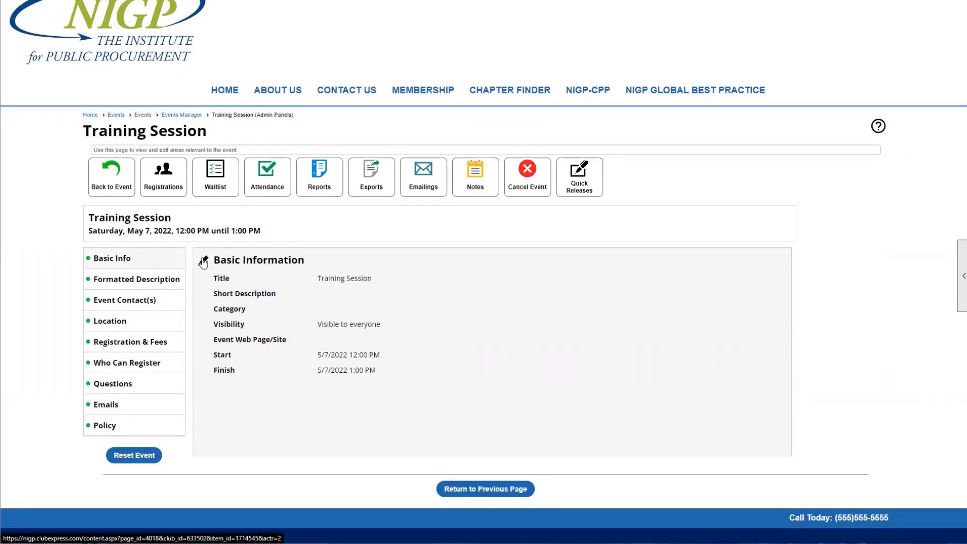
click(246, 291)
Review the Training Session's basic info fields and turn off the "Registration, fees, and attendance tracking" section.
scroll(272, 252, down, 1)
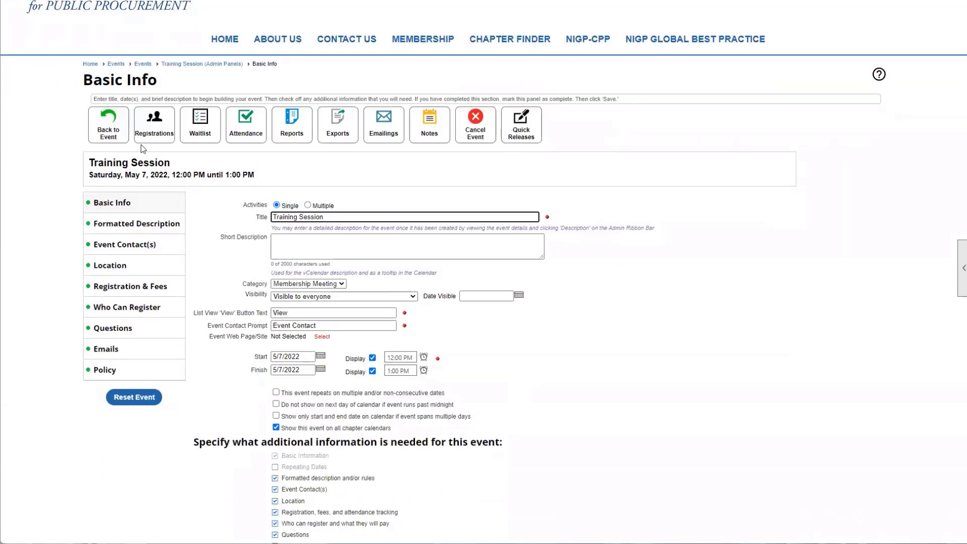
scroll(270, 192, down, 1)
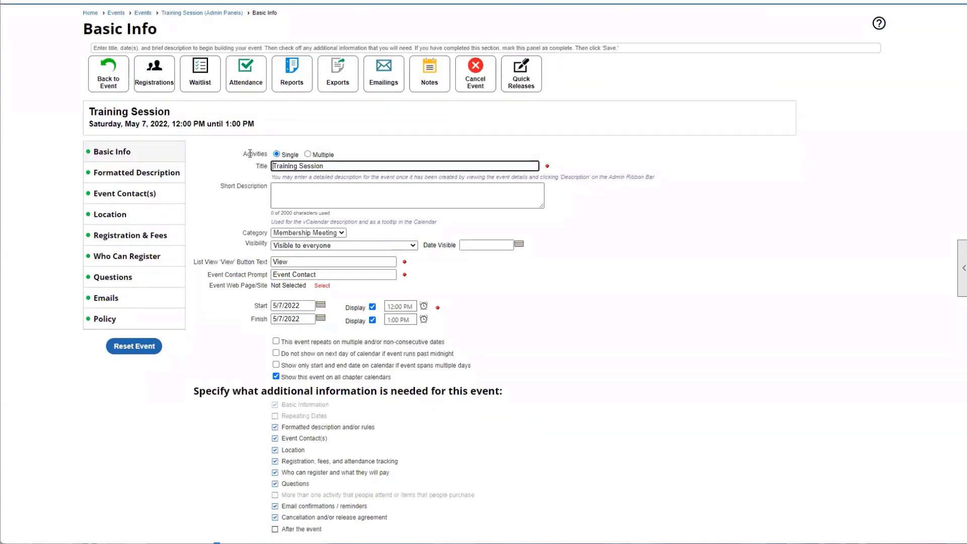
drag(250, 153, 424, 381)
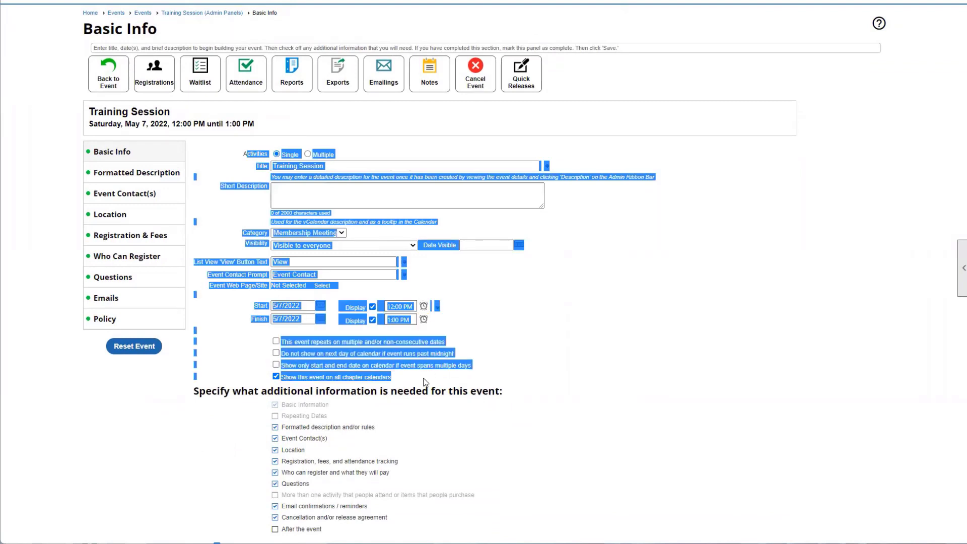
click(320, 462)
click(209, 461)
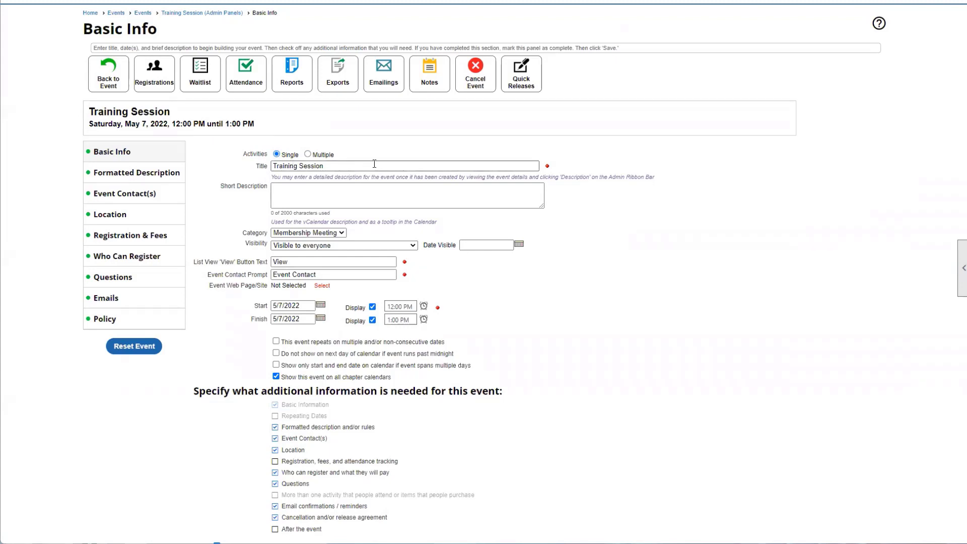
Review the Training Session's title, short description and category choices, keeping the category as Membership Meeting.
drag(373, 164, 270, 166)
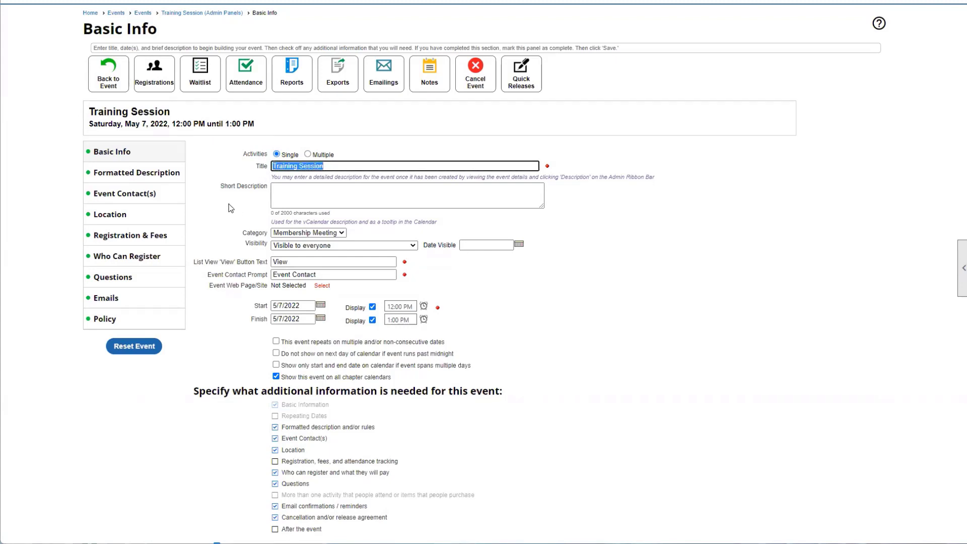
click(228, 203)
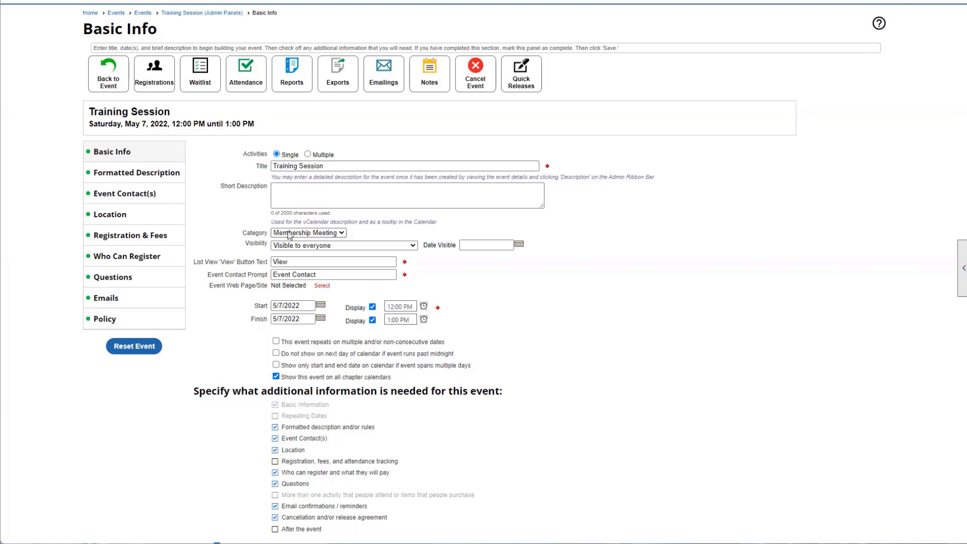
double_click(259, 233)
click(315, 236)
click(315, 235)
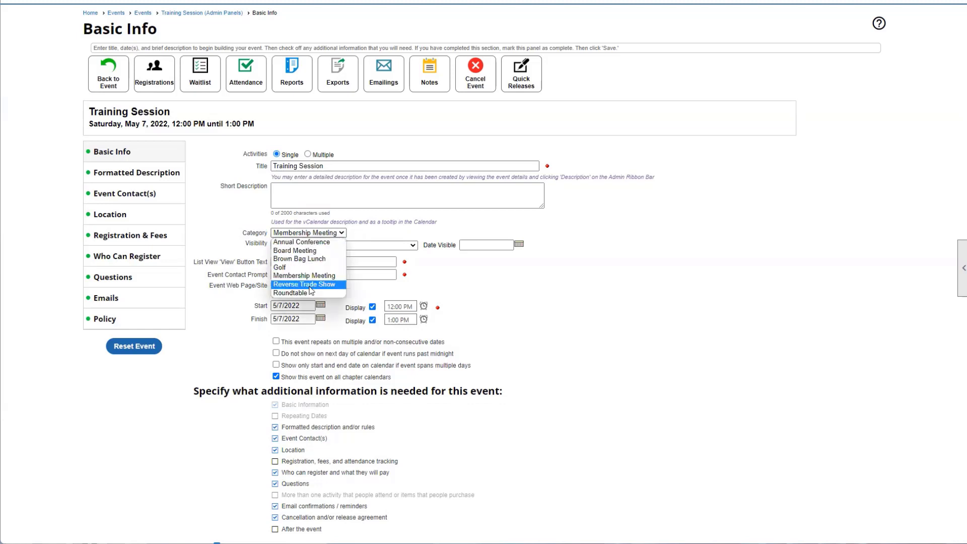
click(312, 277)
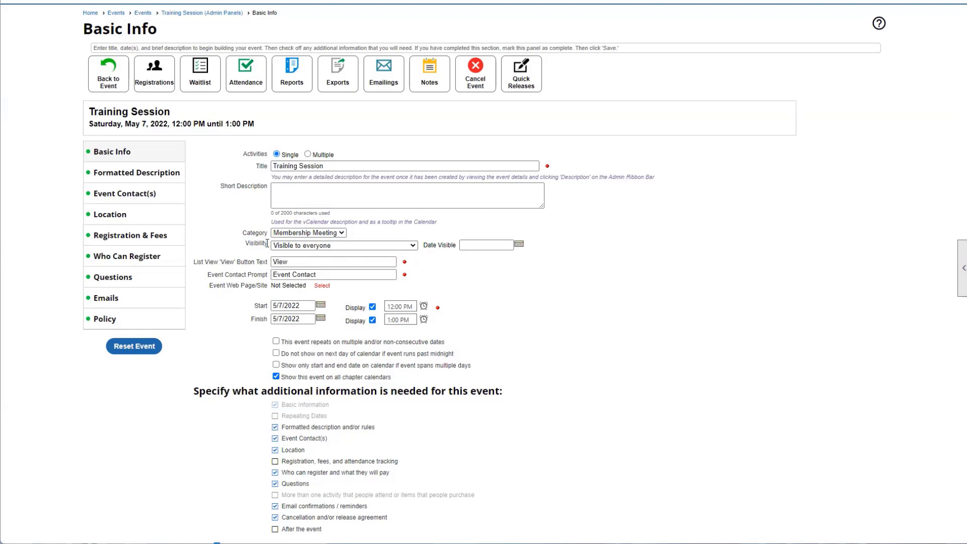
Set the event's visibility to "Visible to members only", then to "Visible to everyone, details for members only".
drag(268, 243, 245, 245)
click(245, 245)
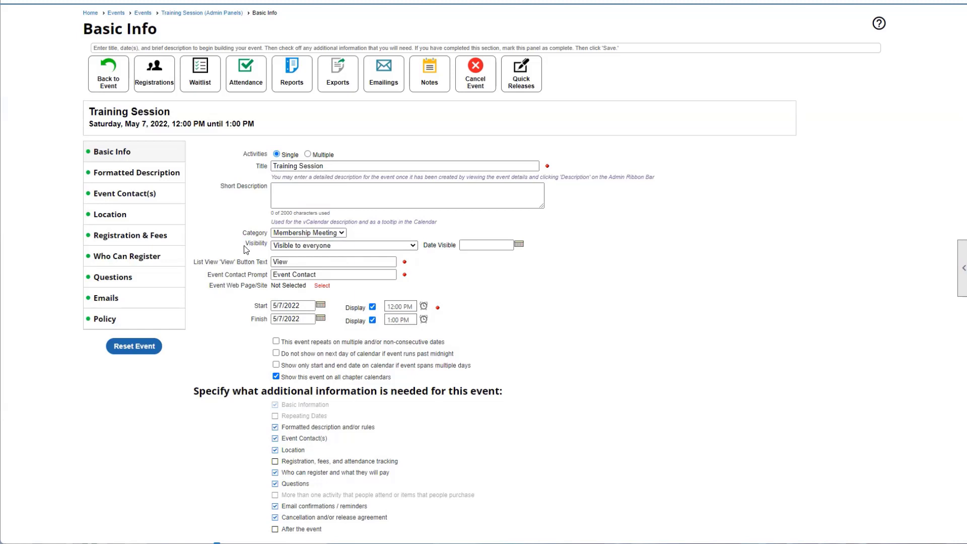
click(294, 247)
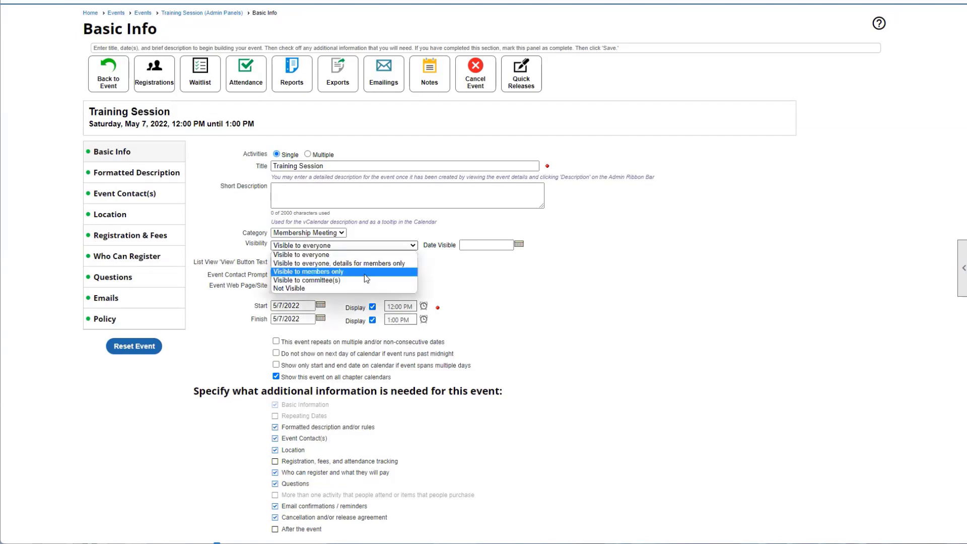
key(Return)
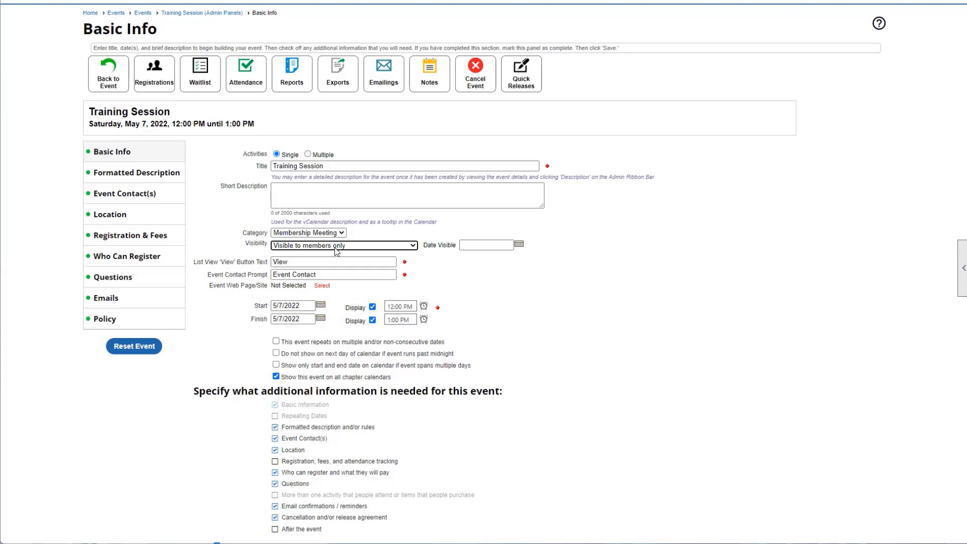
click(335, 248)
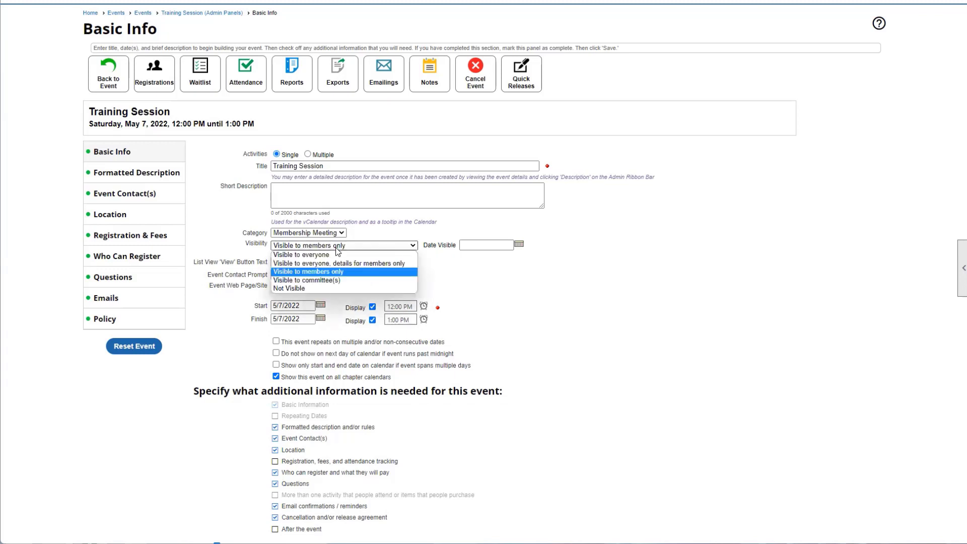
click(315, 261)
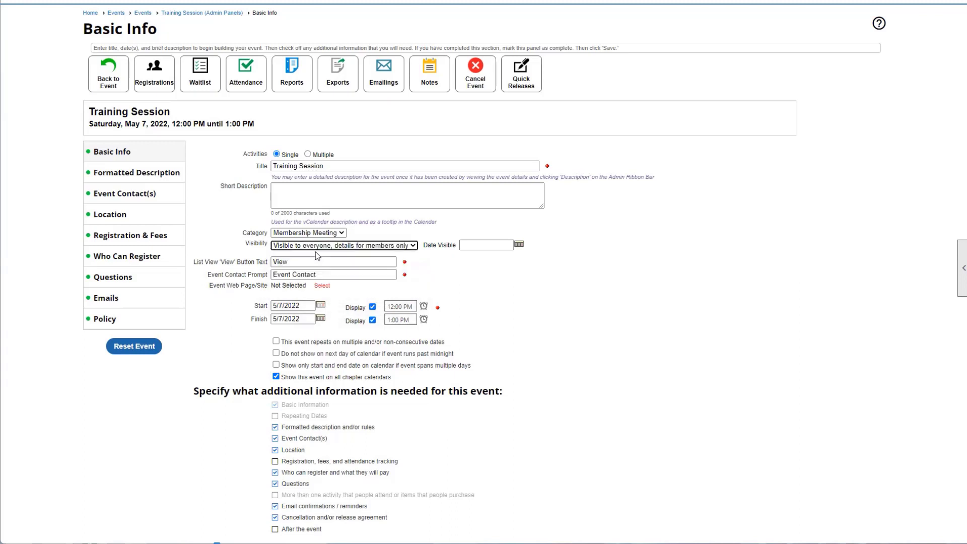
Try the "Visible to committee(s)" and "Not Visible" visibility options, then return the event to "Visible to everyone".
click(354, 247)
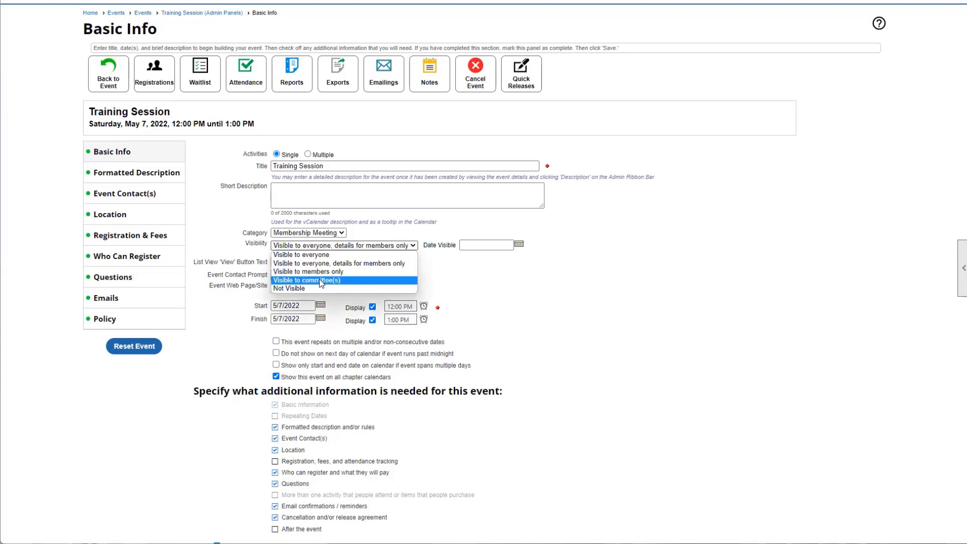
click(319, 279)
click(324, 262)
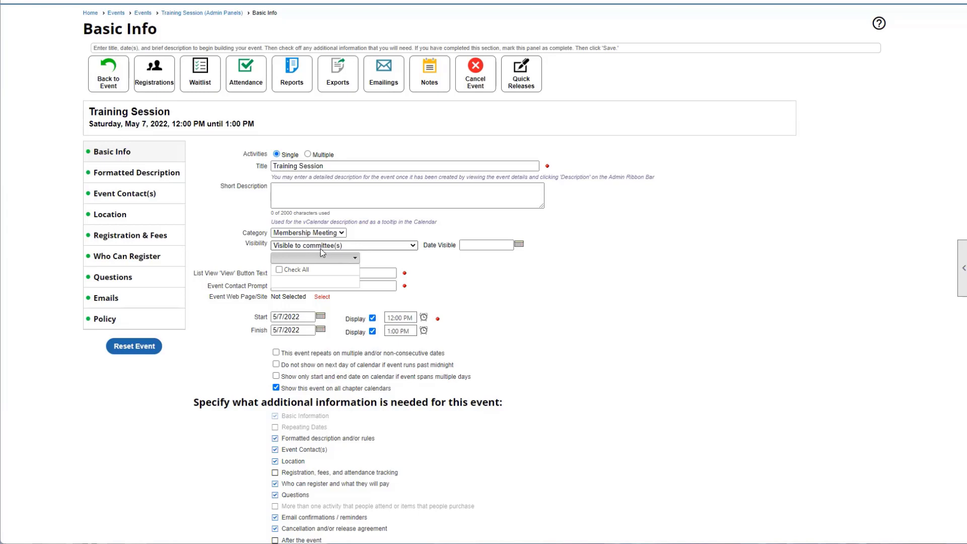
click(322, 246)
click(328, 281)
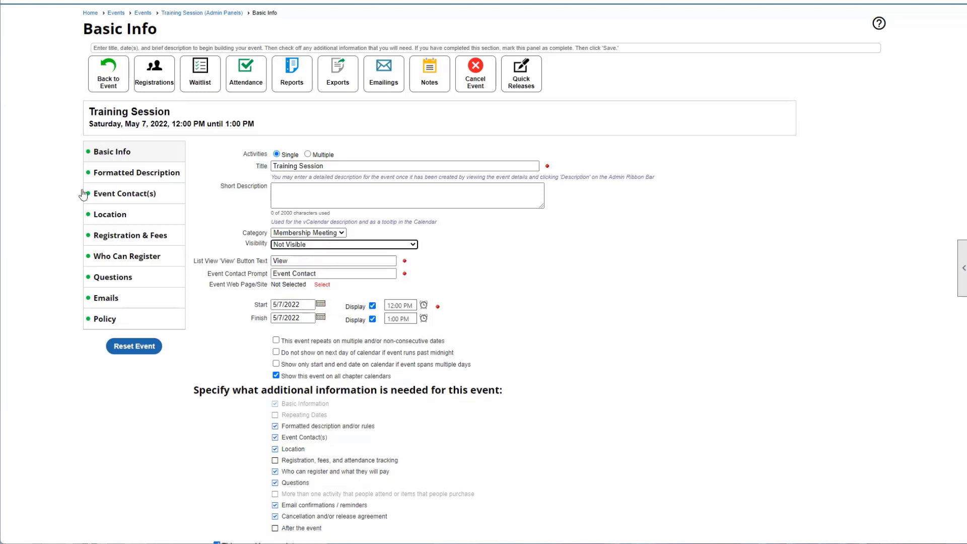
scroll(330, 296, up, 1)
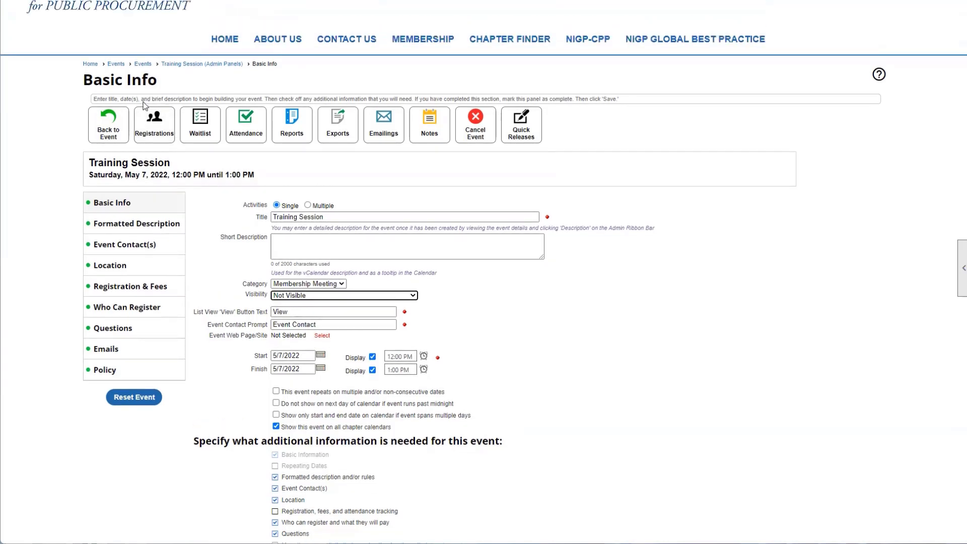
click(305, 296)
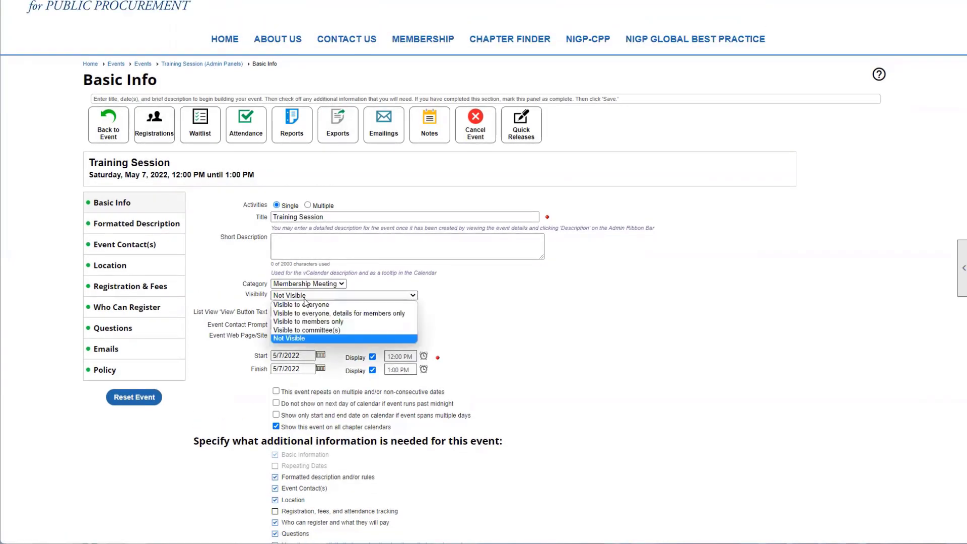
click(307, 305)
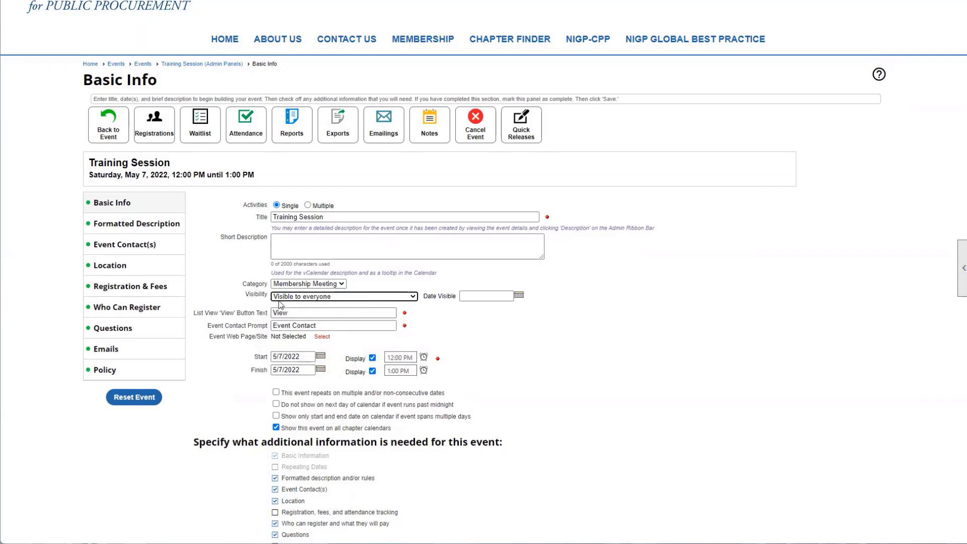
Set the event's Date Visible to 05/10/2022.
drag(427, 297, 448, 298)
click(612, 311)
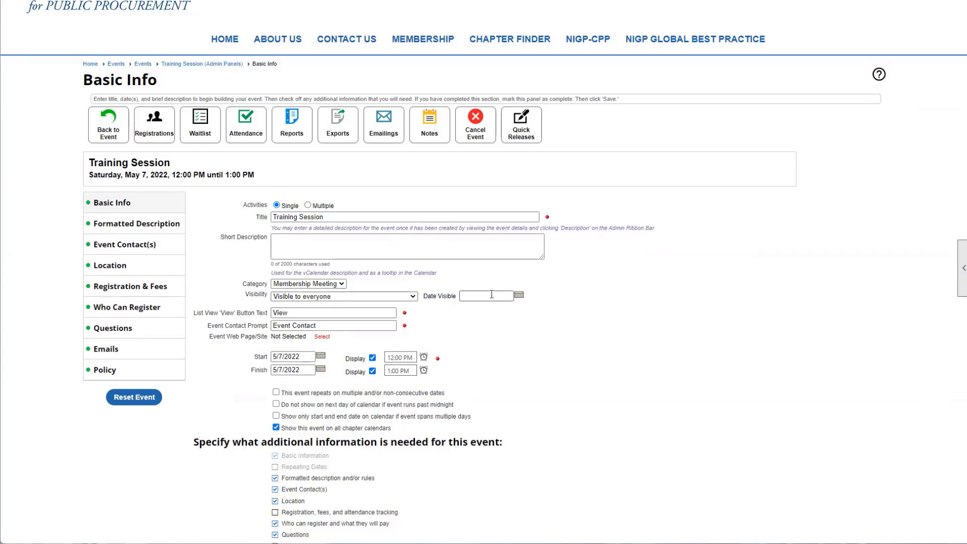
click(519, 296)
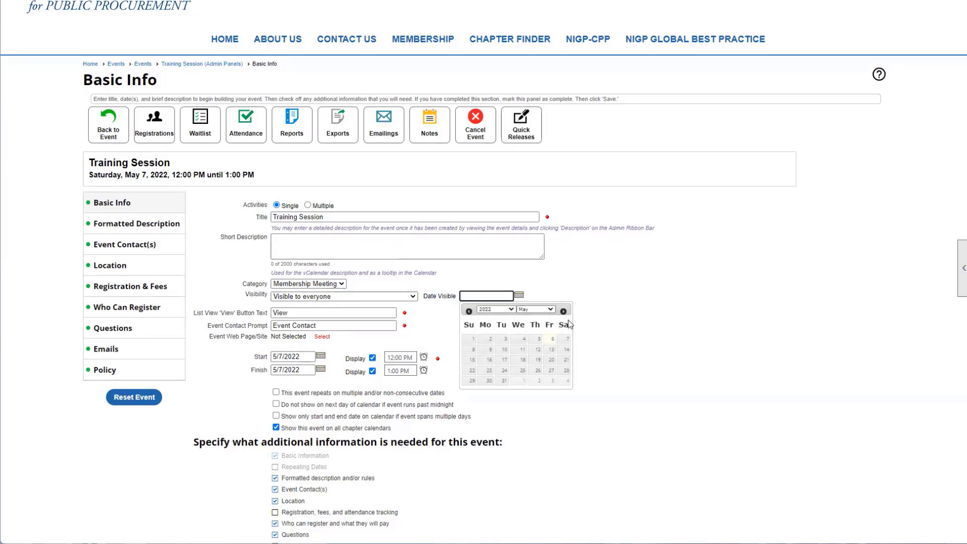
click(504, 353)
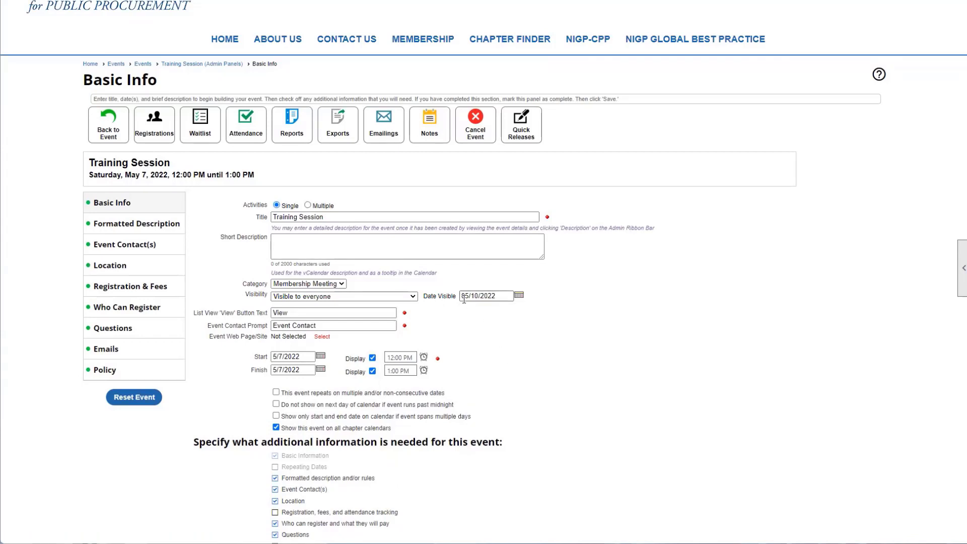
mouse_move(462, 298)
mouse_down()
mouse_move(479, 297)
mouse_move(468, 297)
mouse_up()
click(443, 307)
Examine the List View 'View' Button Text setting without changing its text.
scroll(367, 309, down, 3)
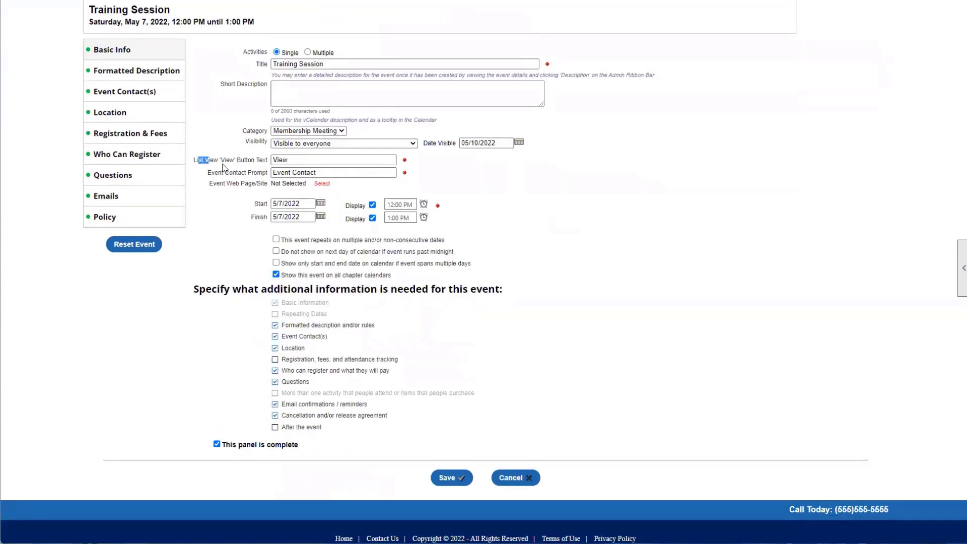
drag(222, 165, 274, 159)
click(249, 165)
drag(276, 160, 290, 159)
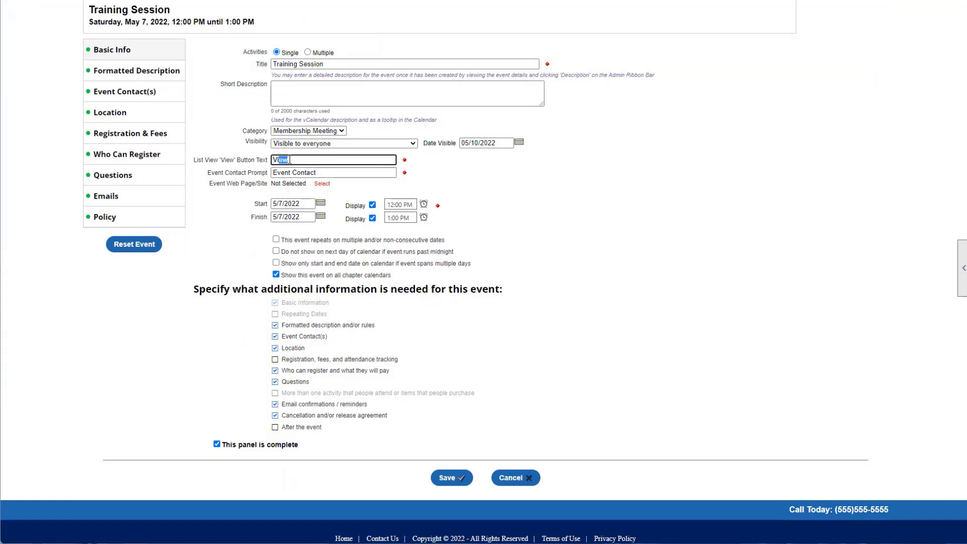
click(291, 160)
drag(291, 160, 274, 160)
click(249, 168)
Change the Event Contact Prompt to "Event Contacts".
drag(207, 172, 268, 175)
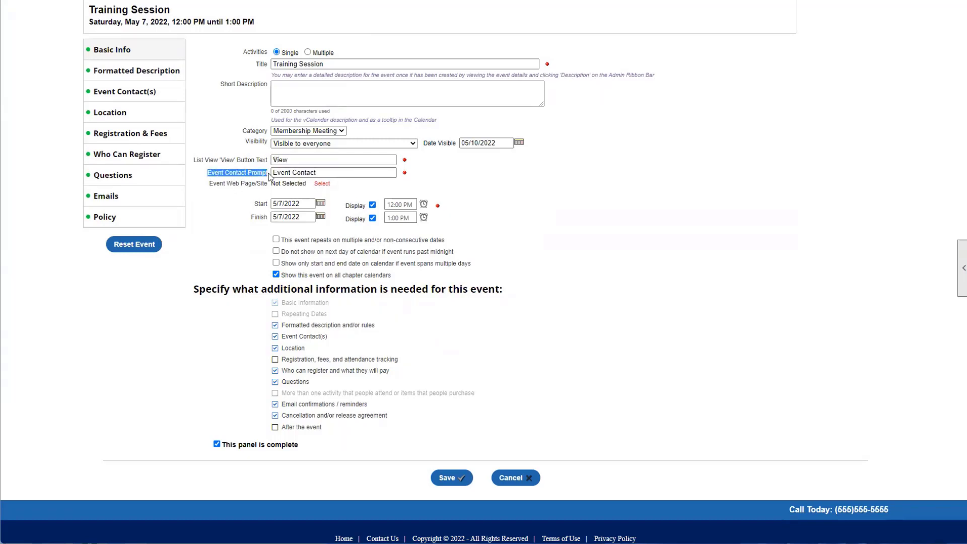
click(332, 172)
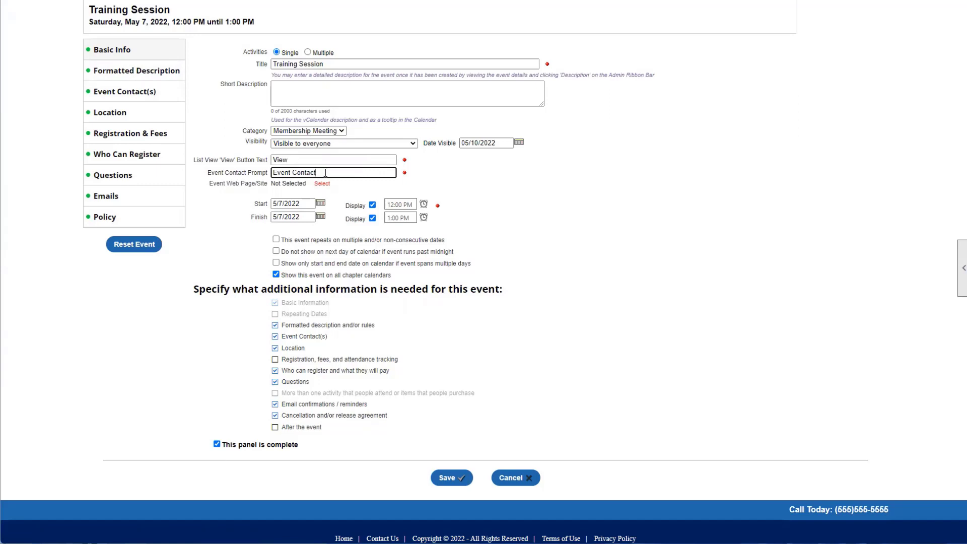
drag(324, 173, 298, 183)
text(hiar)
key(BackSpace)
key(BackSpace)
key(BackSpace)
text(onc)
key(BackSpace)
key(BackSpace)
text(ntac)
click(245, 210)
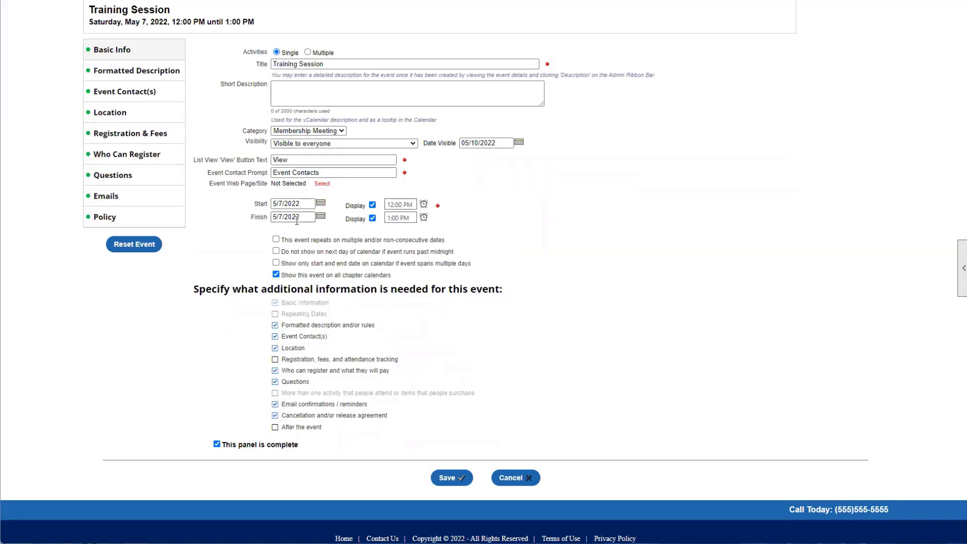
Replace the event's finish date with 05/24/2022.
click(259, 222)
key(ctrl+a)
key(BackSpace)
click(259, 216)
click(321, 217)
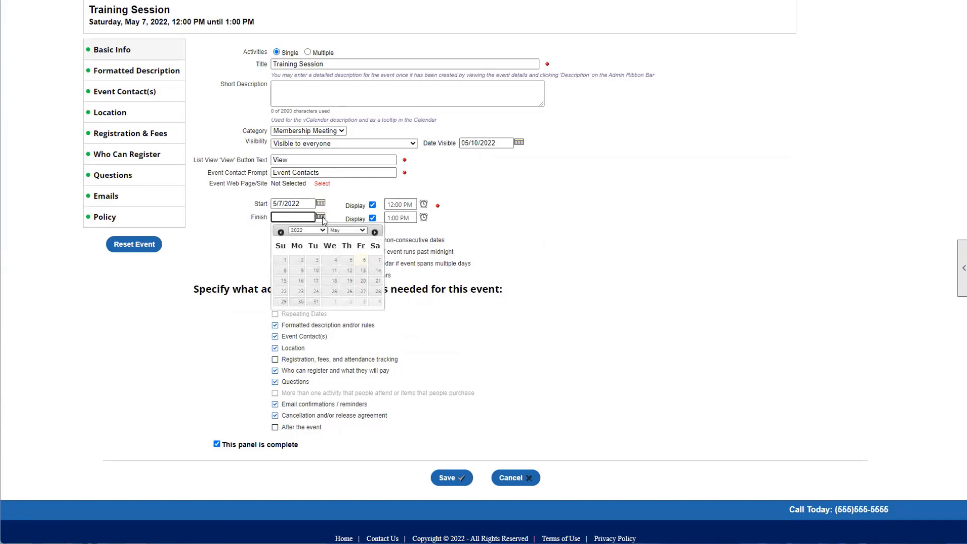
click(316, 291)
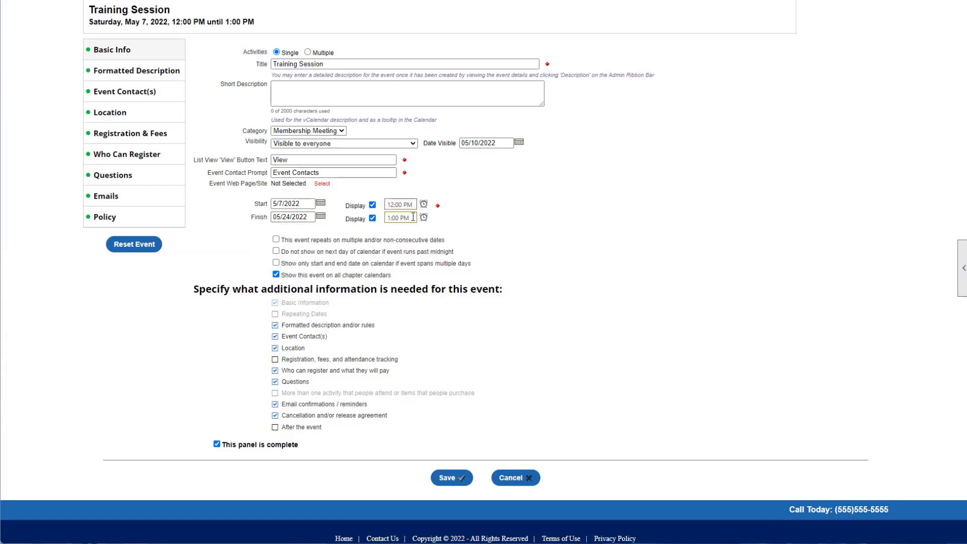
Clear the event's finish time.
click(391, 204)
click(489, 205)
click(391, 218)
double_click(410, 221)
key(BackSpace)
key(BackSpace)
key(BackSpace)
key(BackSpace)
key(BackSpace)
click(547, 229)
Turn on "Show only start and end date on calendar if event spans multiple days", review the date range, then turn the option off.
drag(275, 217, 304, 216)
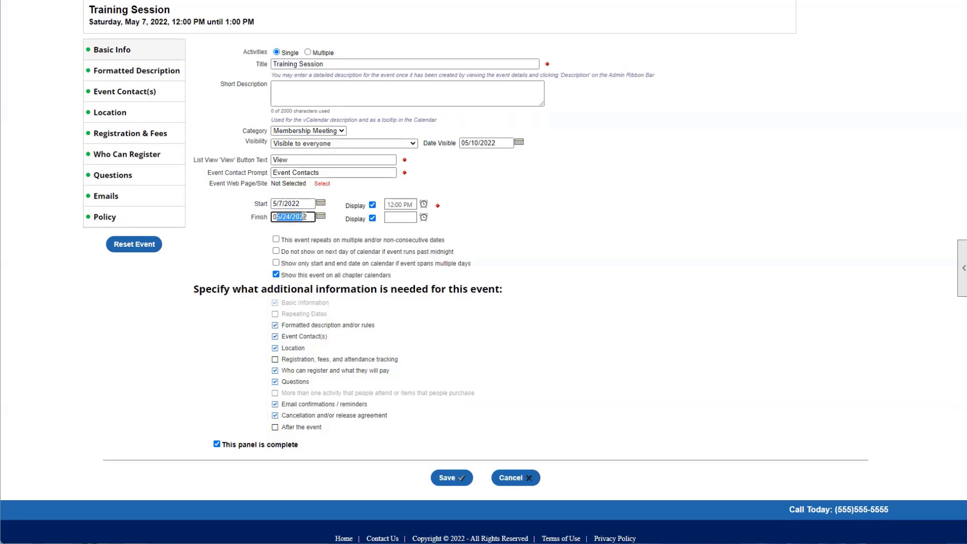
click(304, 217)
drag(285, 263, 383, 263)
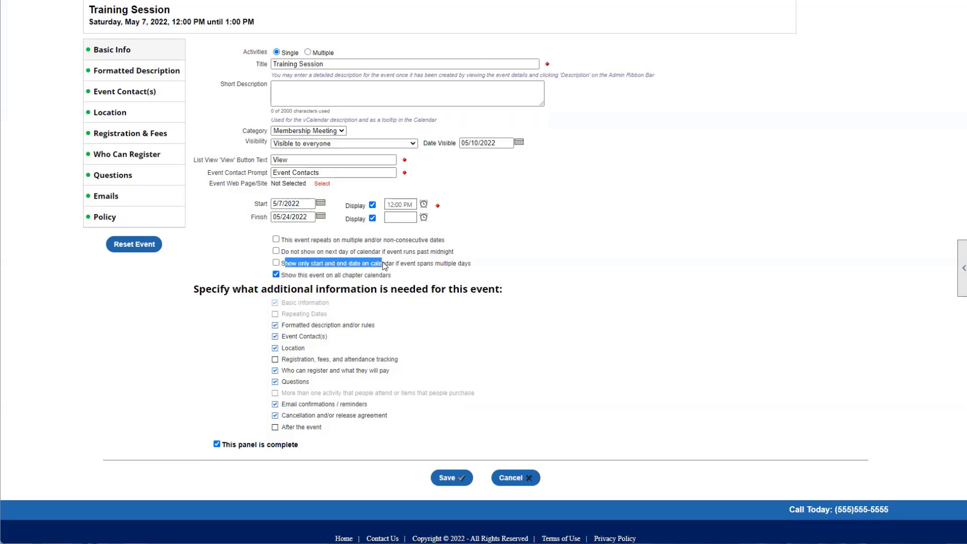
click(245, 271)
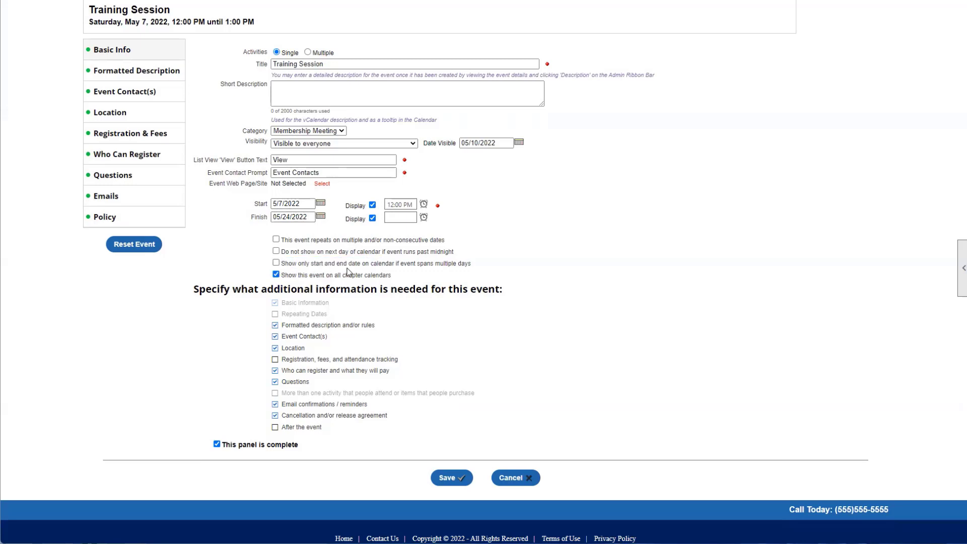
click(276, 262)
drag(275, 203, 296, 217)
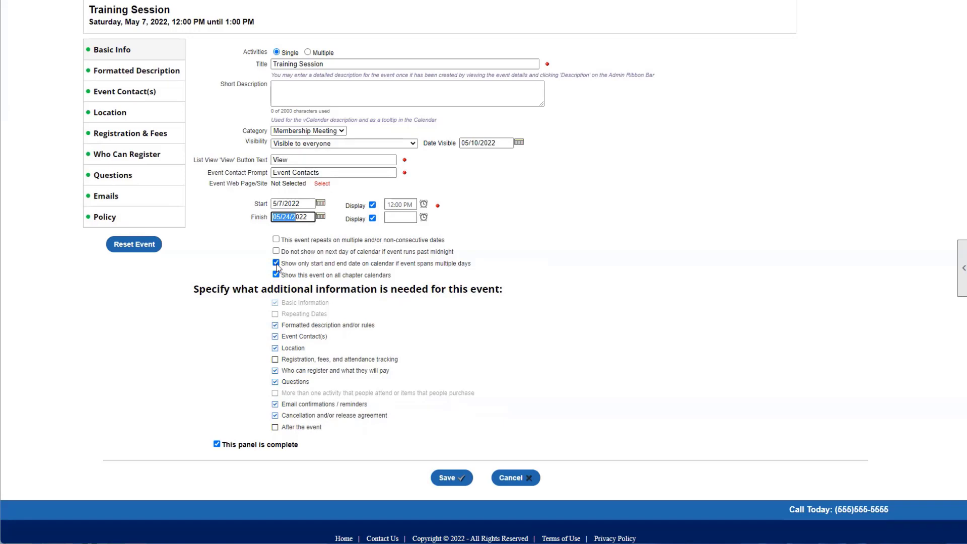
click(277, 264)
Clear the event's finish date.
triple_click(294, 217)
key(BackSpace)
click(495, 193)
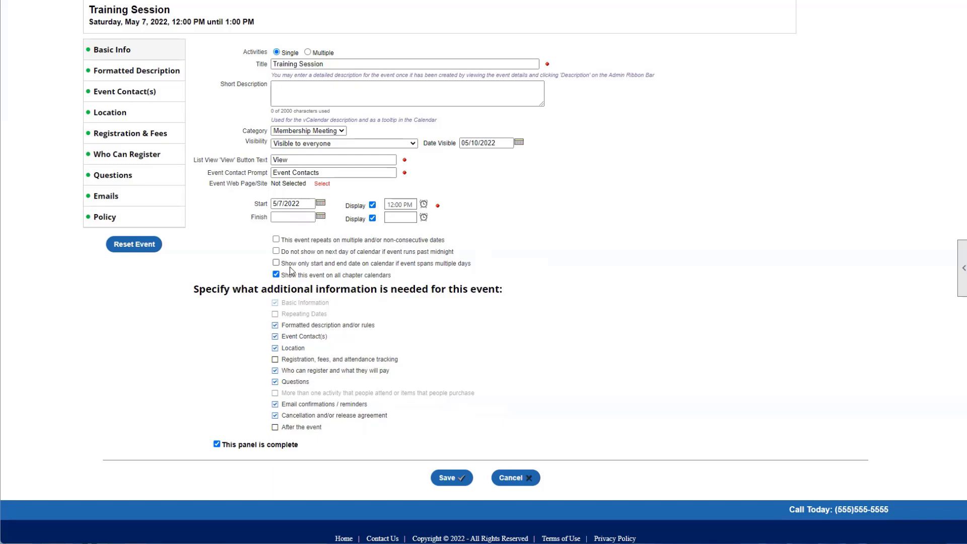
Turn on "This event repeats on multiple and/or non-consecutive dates", examine the option, then turn it off.
click(276, 240)
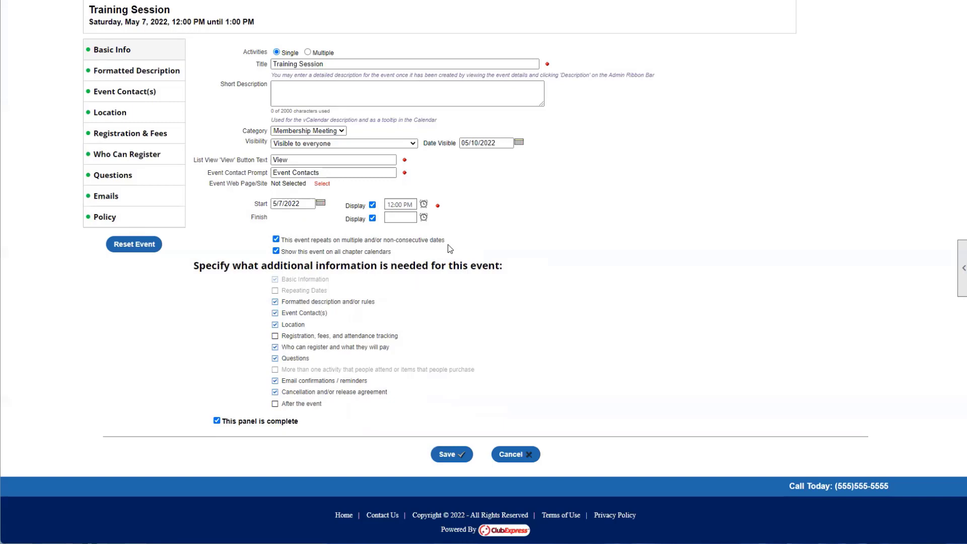
drag(445, 239, 285, 243)
drag(458, 240, 305, 241)
click(523, 230)
drag(424, 247, 412, 241)
click(481, 230)
click(275, 240)
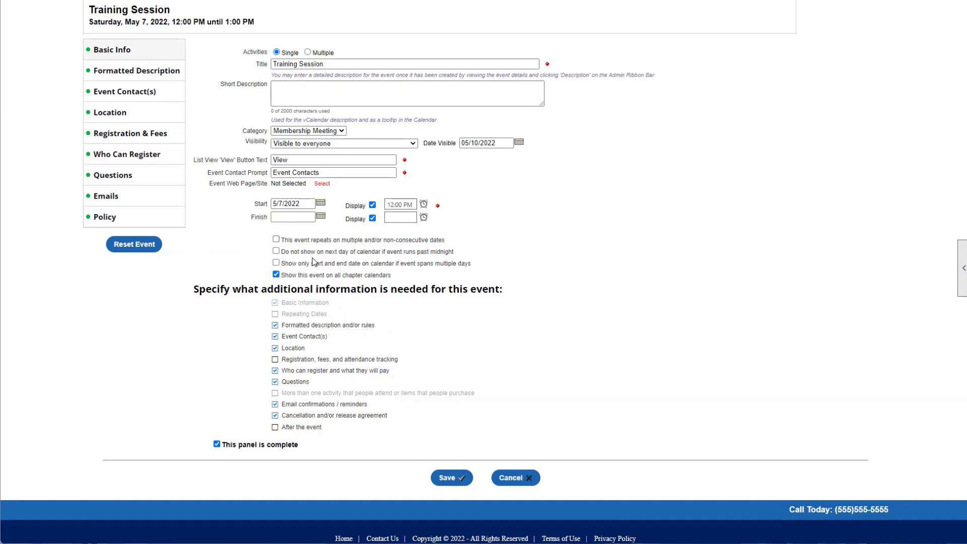
Turn on "Do not show on next day of calendar if event runs past midnight" and set the start time to 6:00 PM.
click(395, 255)
click(406, 218)
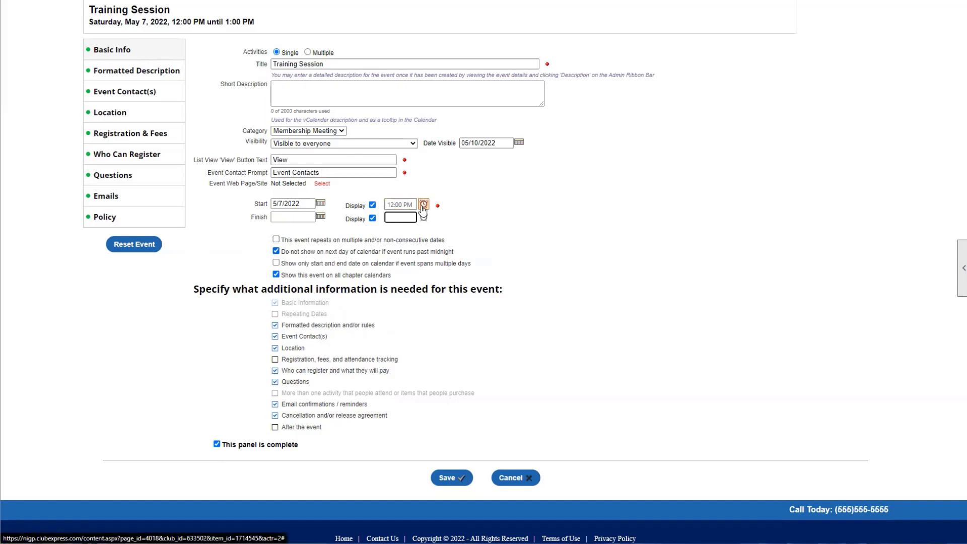
click(423, 206)
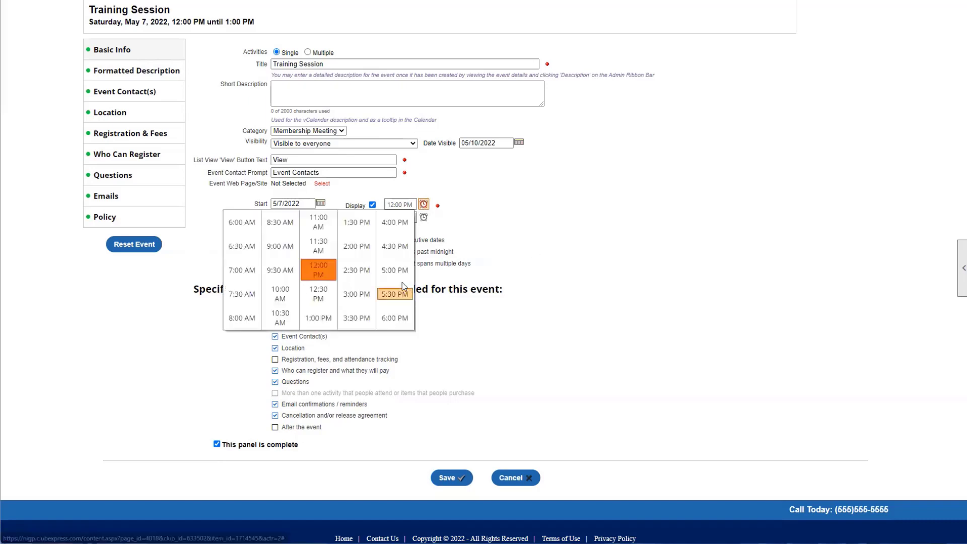
click(399, 325)
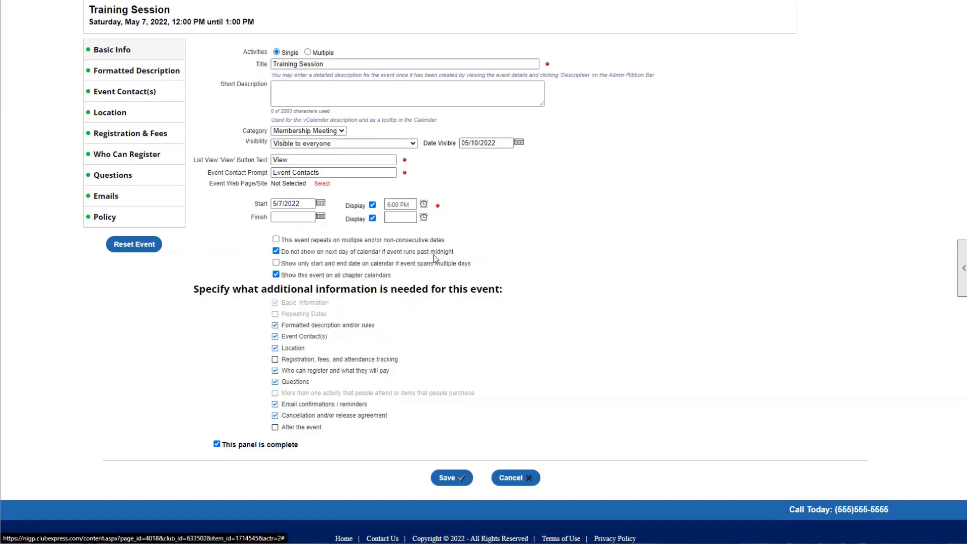
Set the event's finish time to 7:00 AM and review the start and finish fields for an event running past midnight.
click(424, 217)
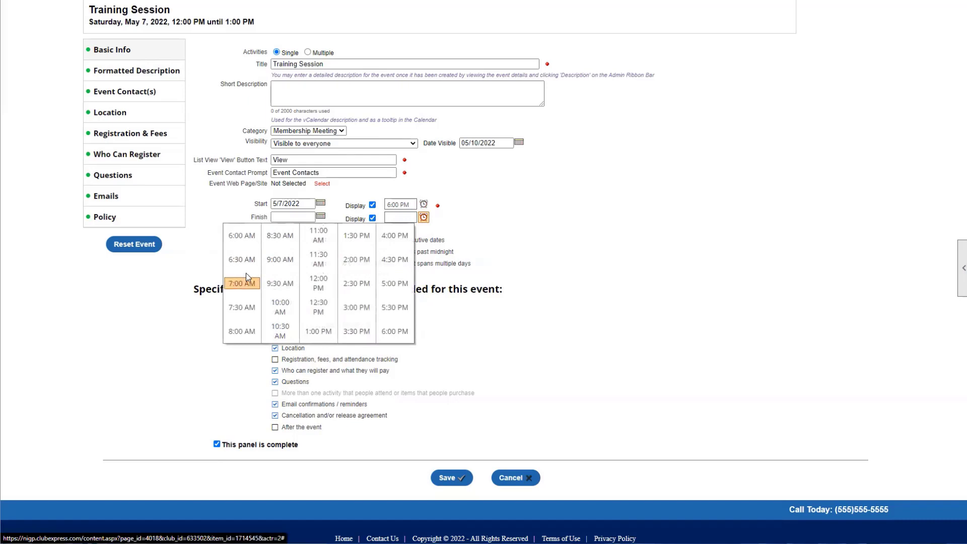
click(246, 276)
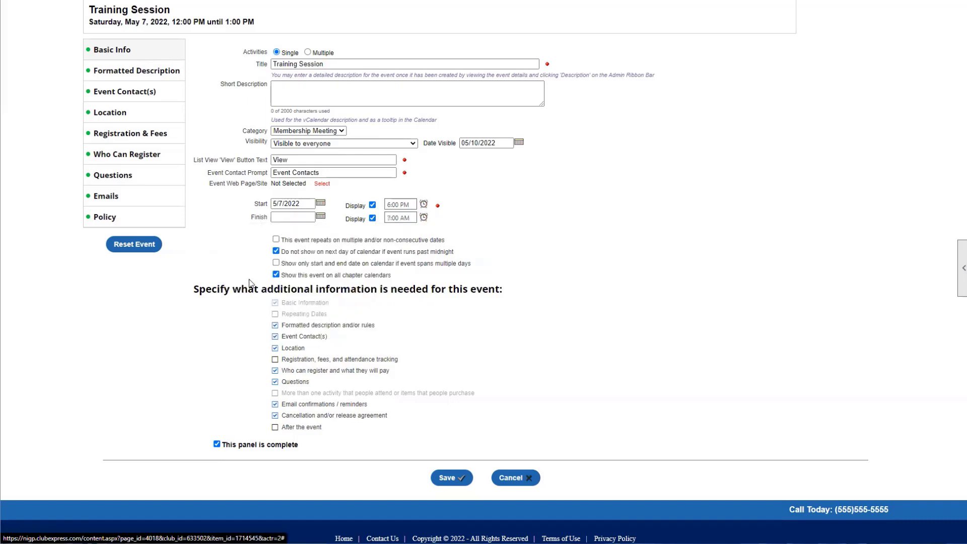
click(388, 219)
click(406, 205)
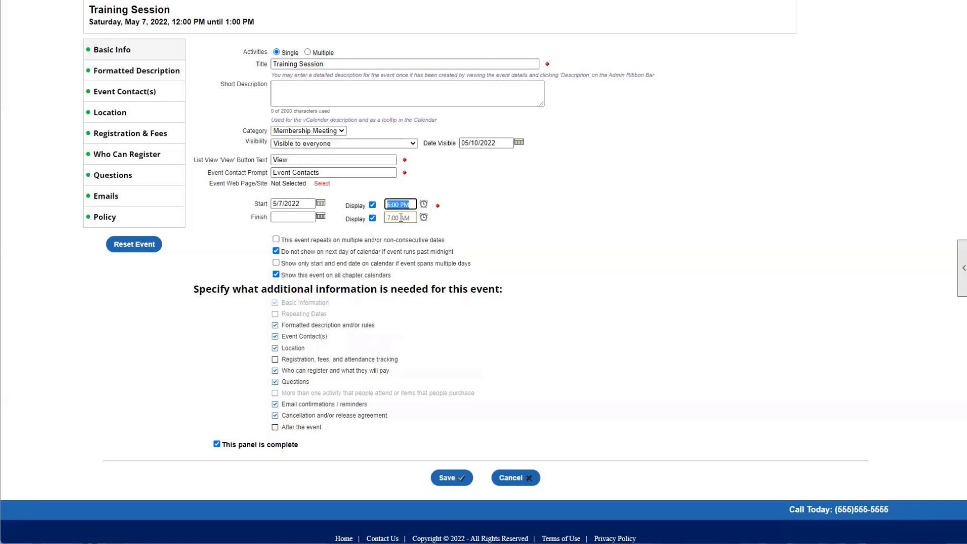
click(467, 222)
click(274, 204)
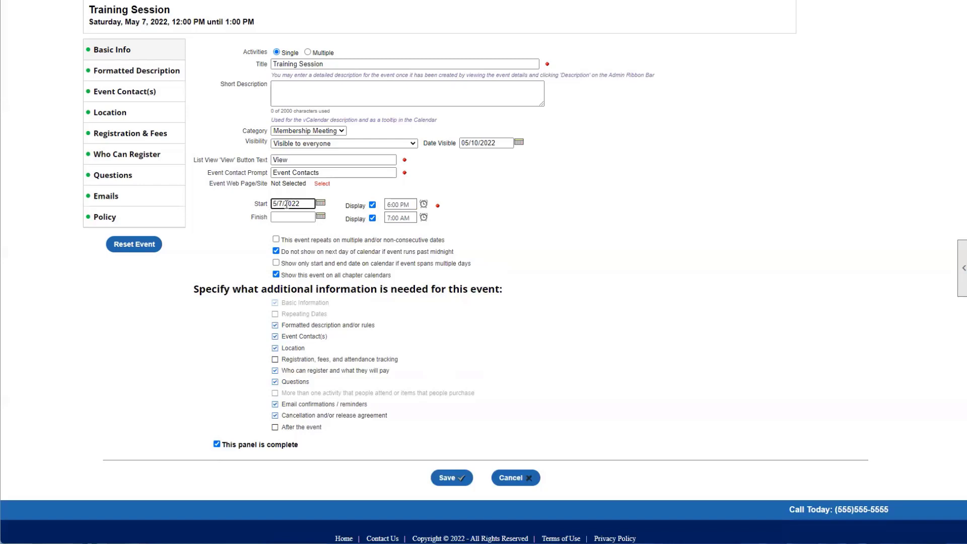
click(402, 217)
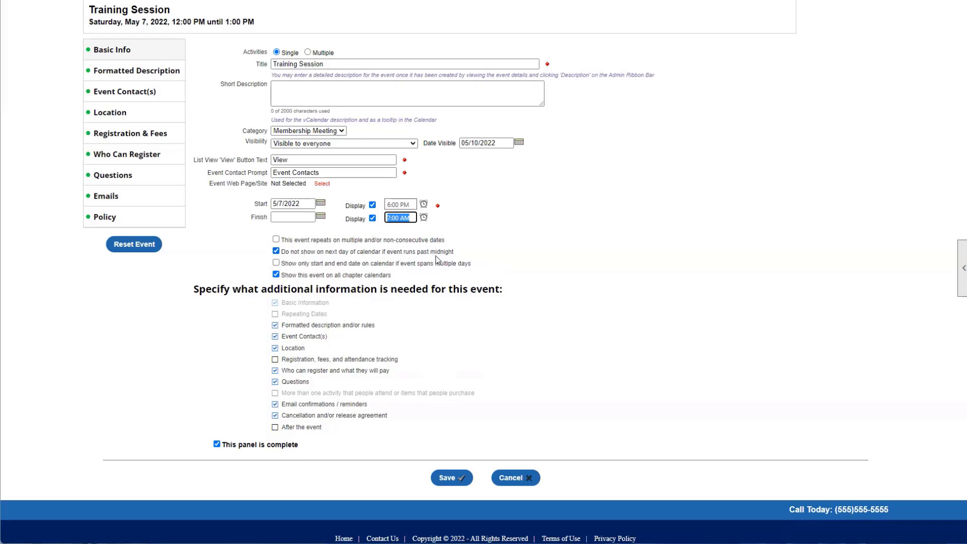
click(467, 251)
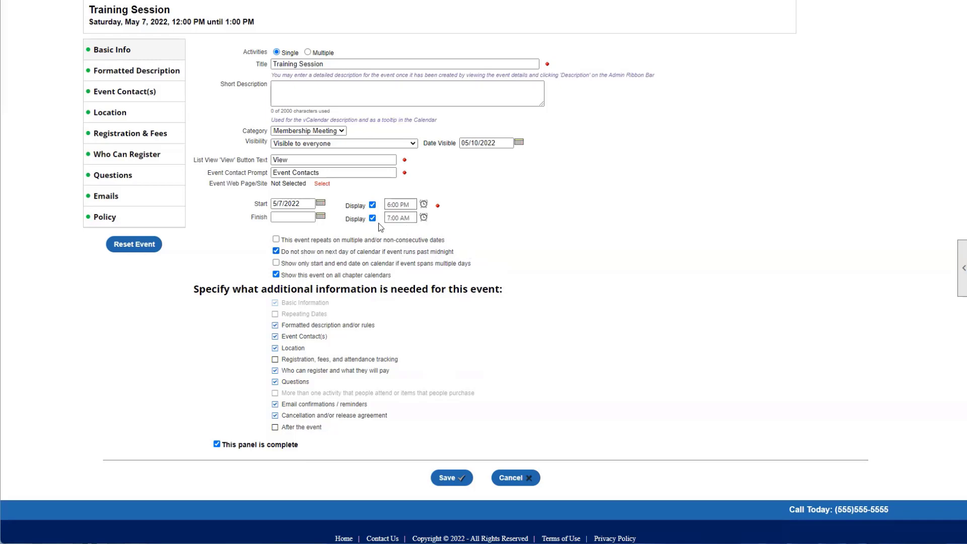
Turn off "Do not show on next day of calendar if event runs past midnight" and clear the finish time.
click(276, 250)
scroll(543, 256, down, 1)
click(401, 188)
key(BackSpace)
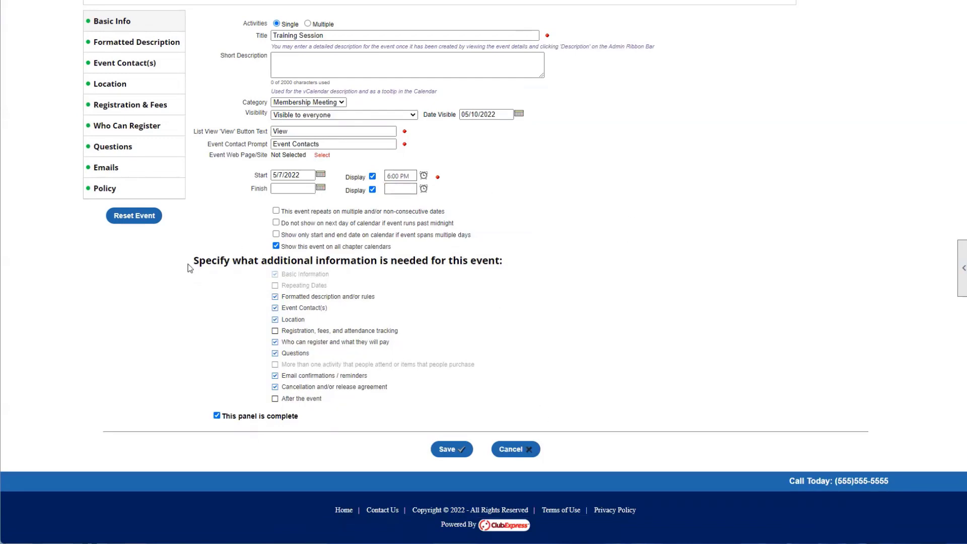
Include "Registration, fees, and attendance tracking" in the additional information needed for the event.
drag(192, 269, 512, 270)
click(542, 274)
click(275, 331)
scroll(295, 406, up, 1)
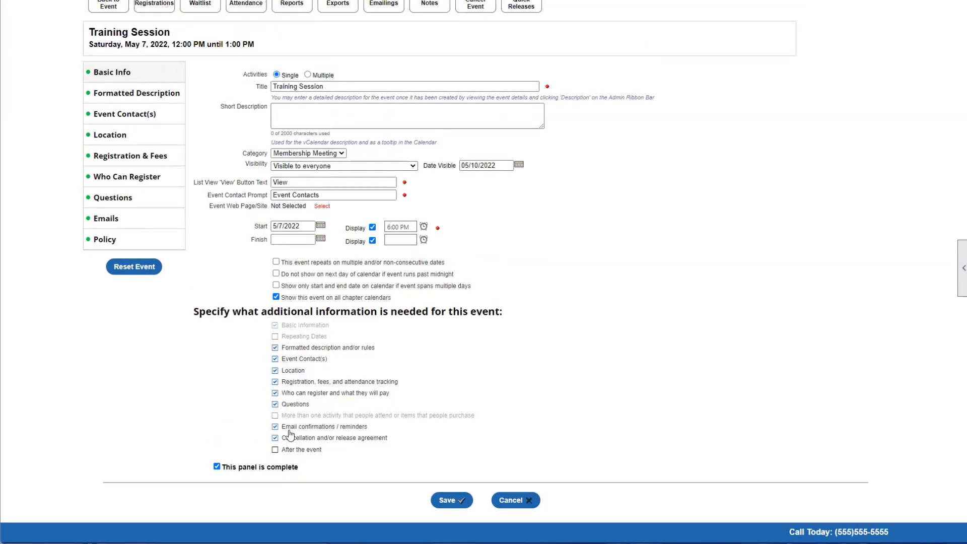
Review the event's list of setup panels, turn off Event Contact(s) and try to save the basic info.
drag(80, 66, 191, 244)
click(590, 285)
click(433, 502)
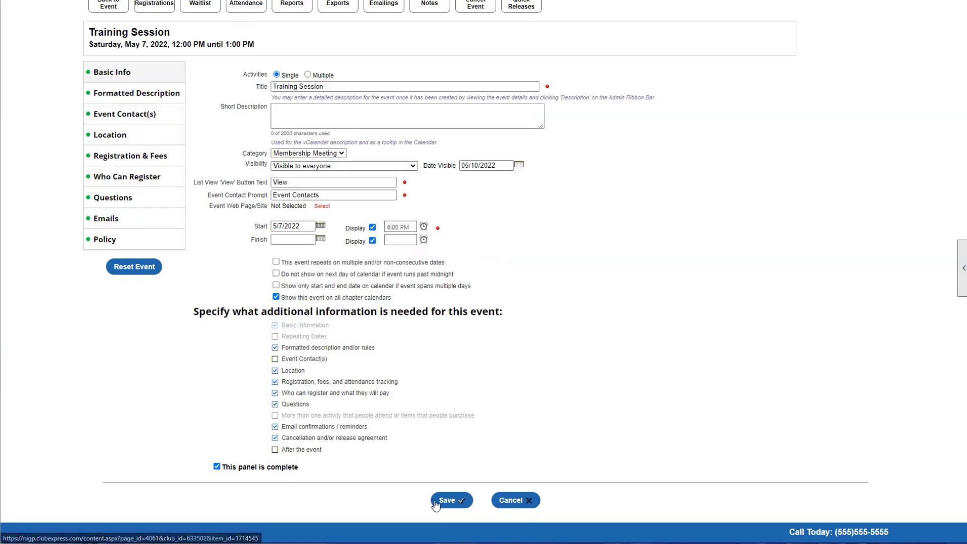
click(588, 71)
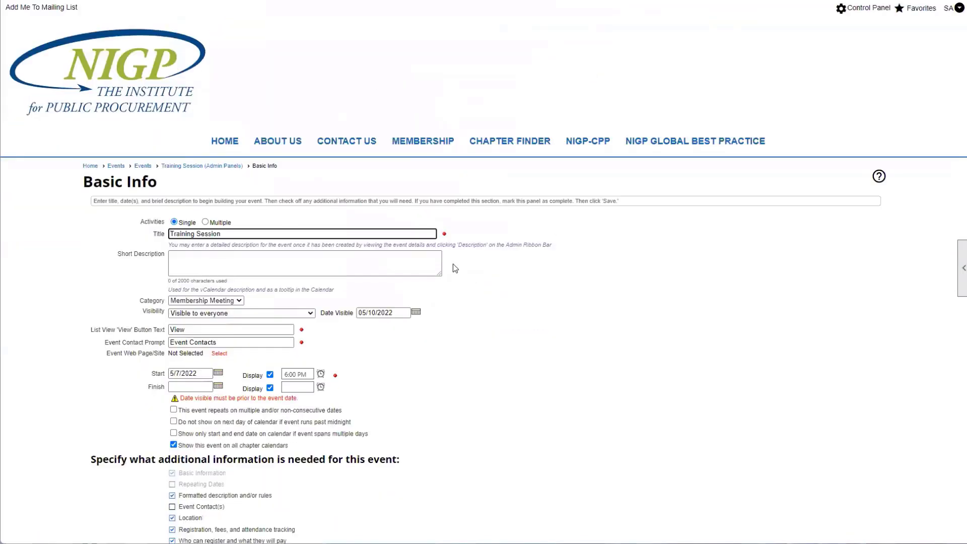
Clear the event's Date Visible value and try to save the basic info again.
scroll(452, 262, down, 4)
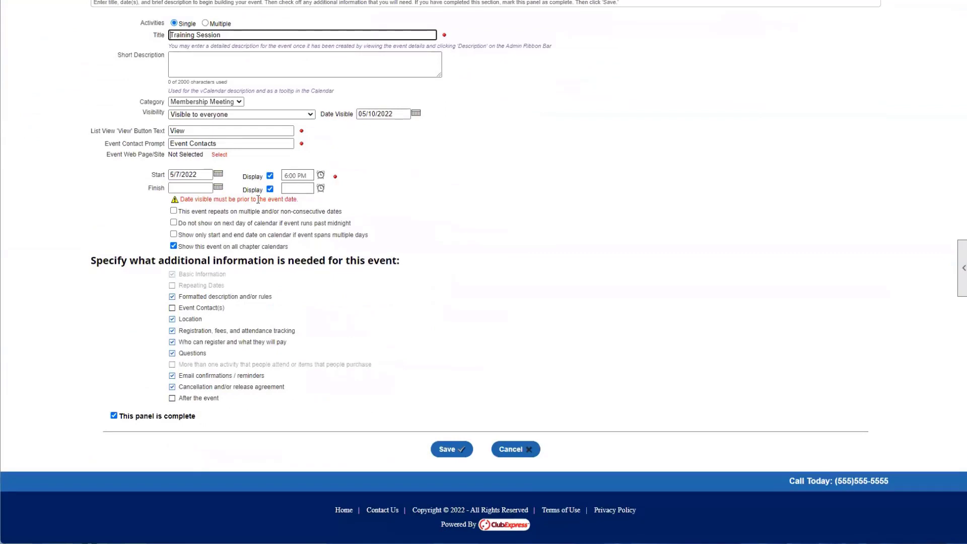
double_click(370, 115)
key(ctrl+a)
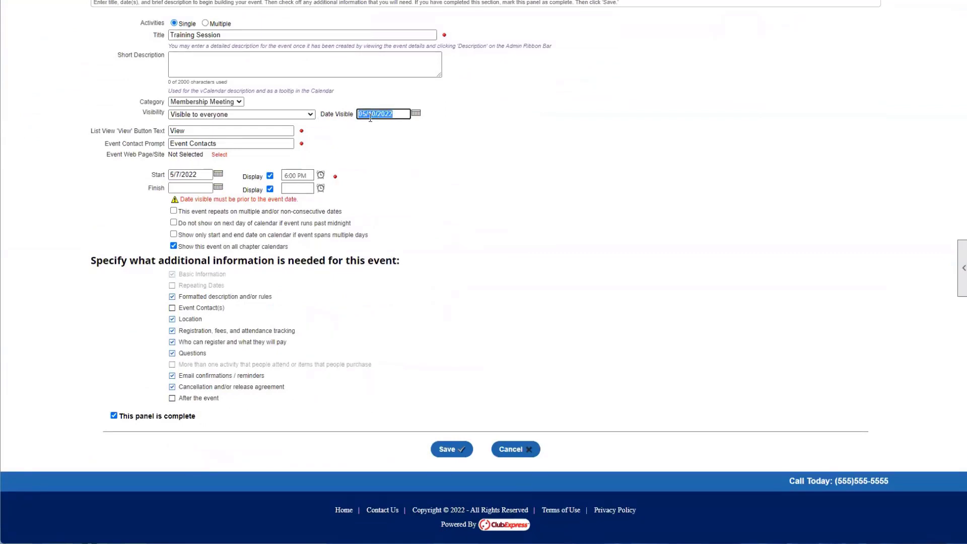
key(BackSpace)
click(459, 451)
click(475, 299)
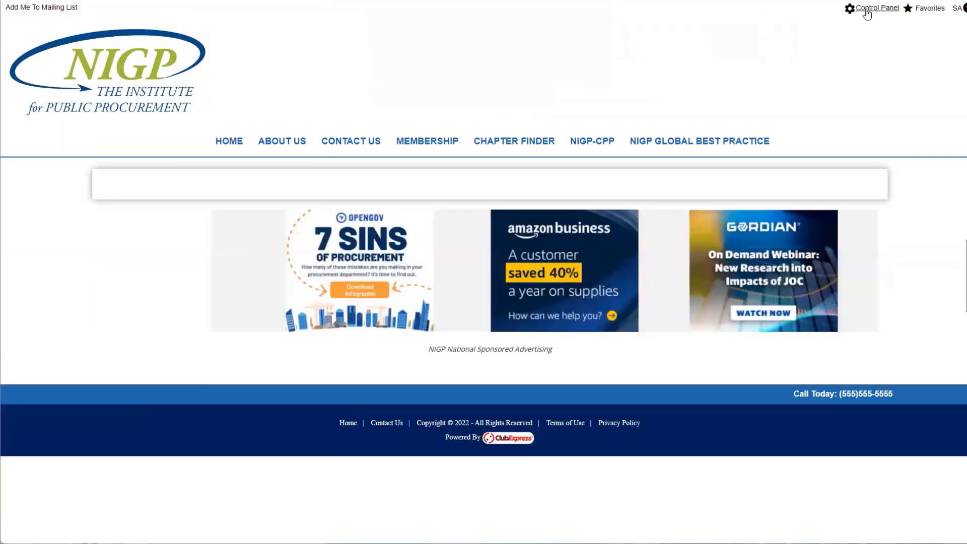
Return to the Events Manager and reopen the Training Session's basic information for editing.
click(876, 8)
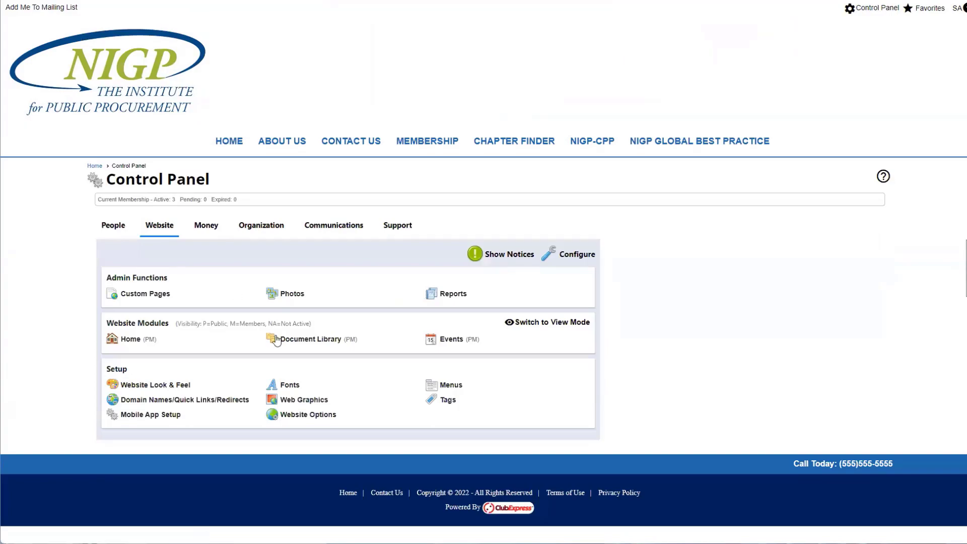
click(451, 339)
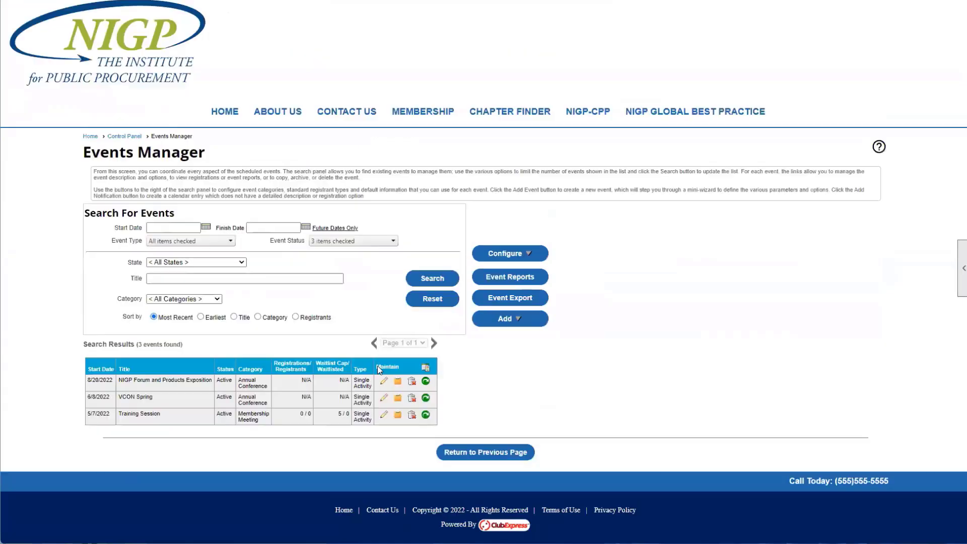
click(384, 414)
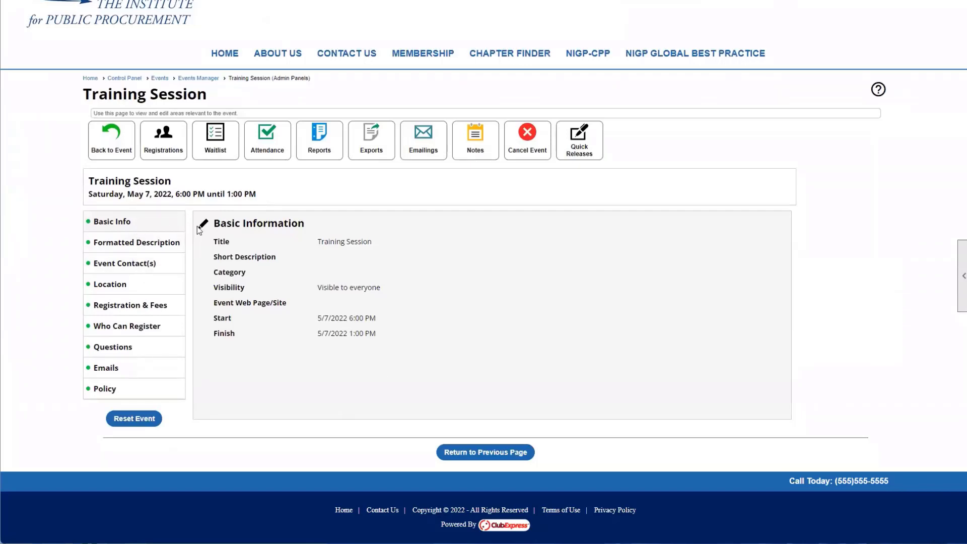
click(203, 226)
Turn off Event Contact(s) in the additional information list and try to save the event.
scroll(366, 278, down, 5)
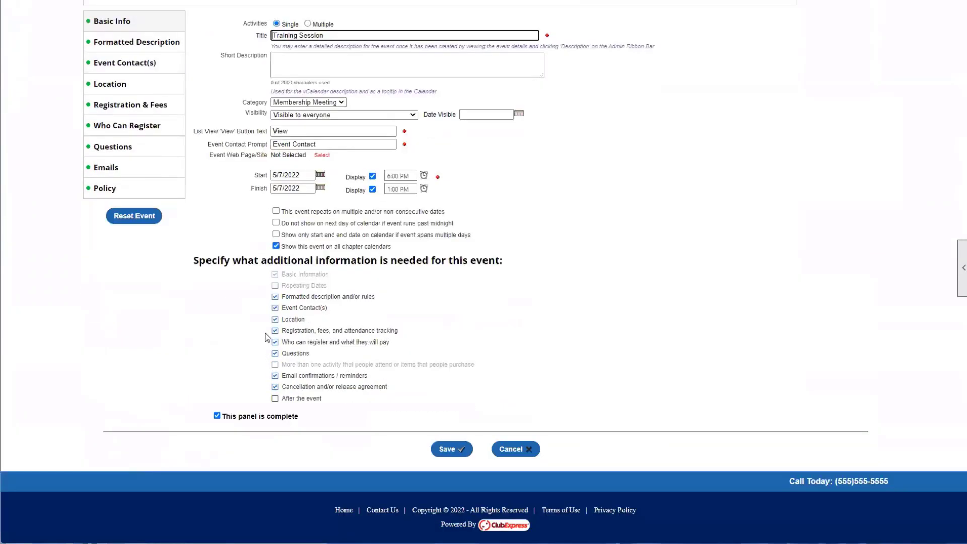
click(277, 309)
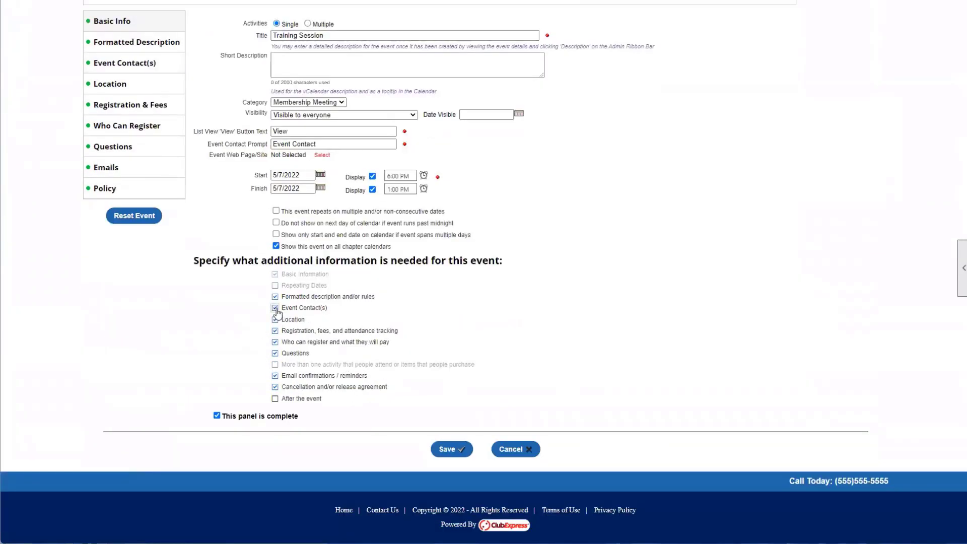
click(452, 450)
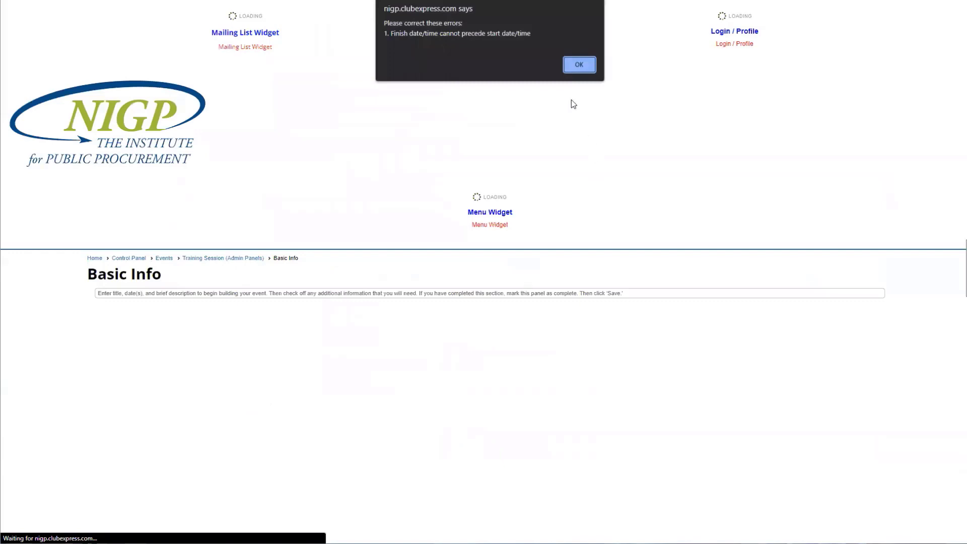
click(579, 65)
Clear the event's finish date and check the finish time.
scroll(193, 236, down, 3)
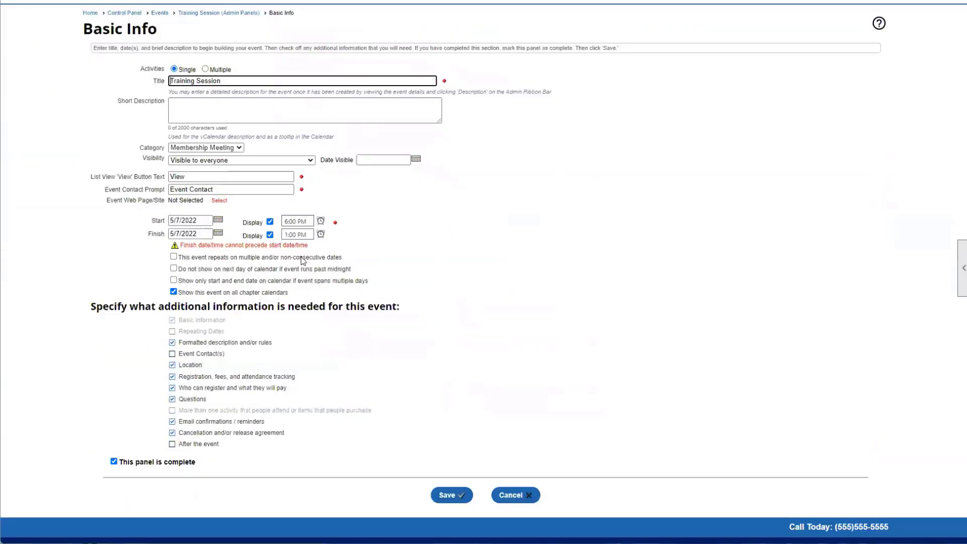
triple_click(193, 236)
key(BackSpace)
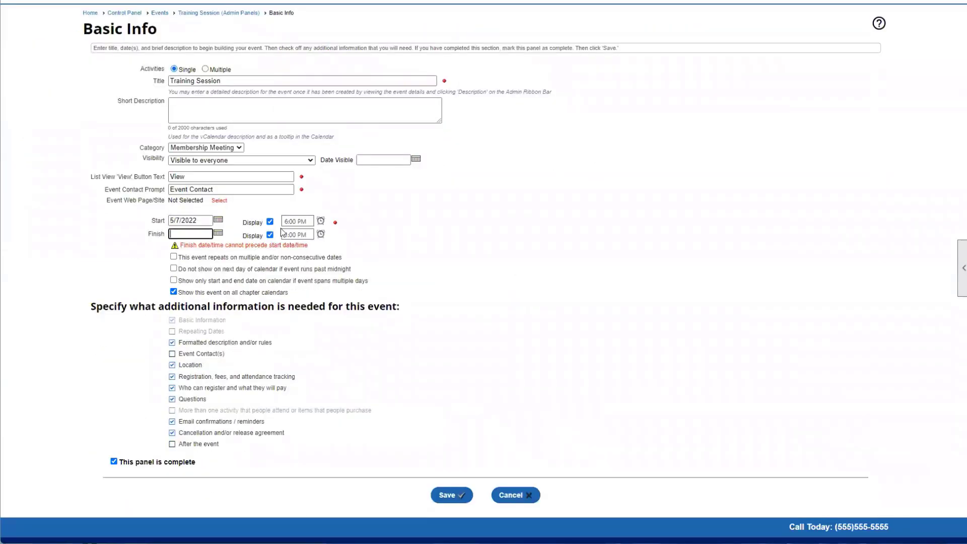
click(297, 233)
click(434, 249)
click(308, 235)
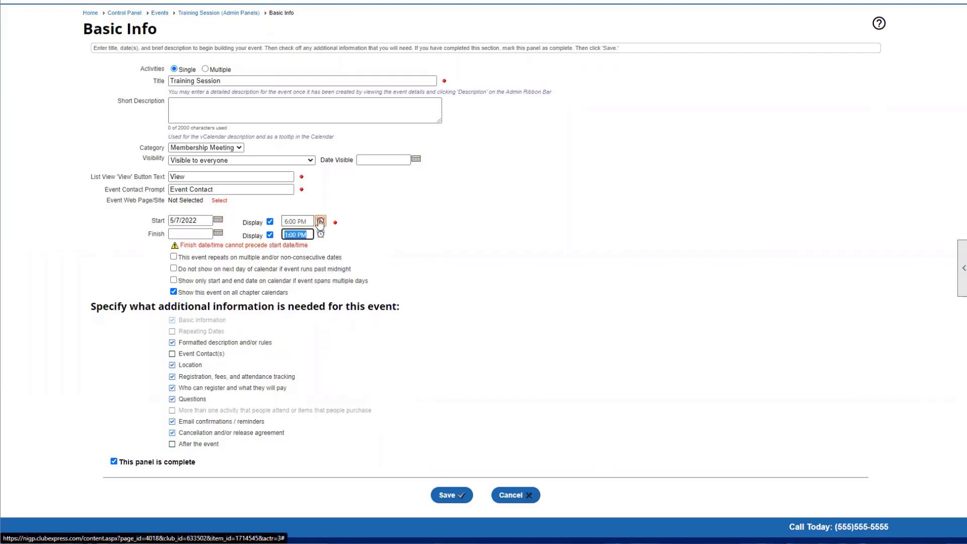
Set the event's start time to 12:00 PM and save the basic info.
click(320, 221)
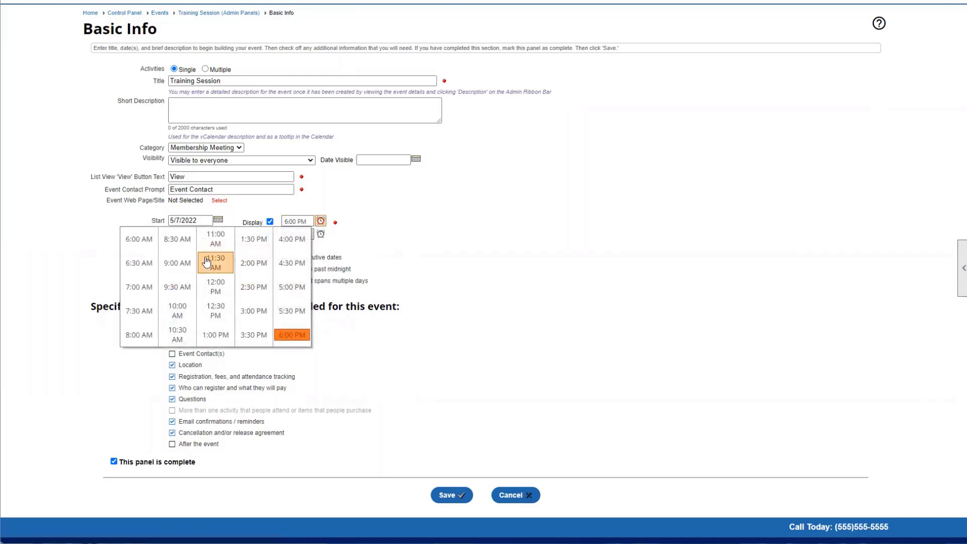
click(215, 287)
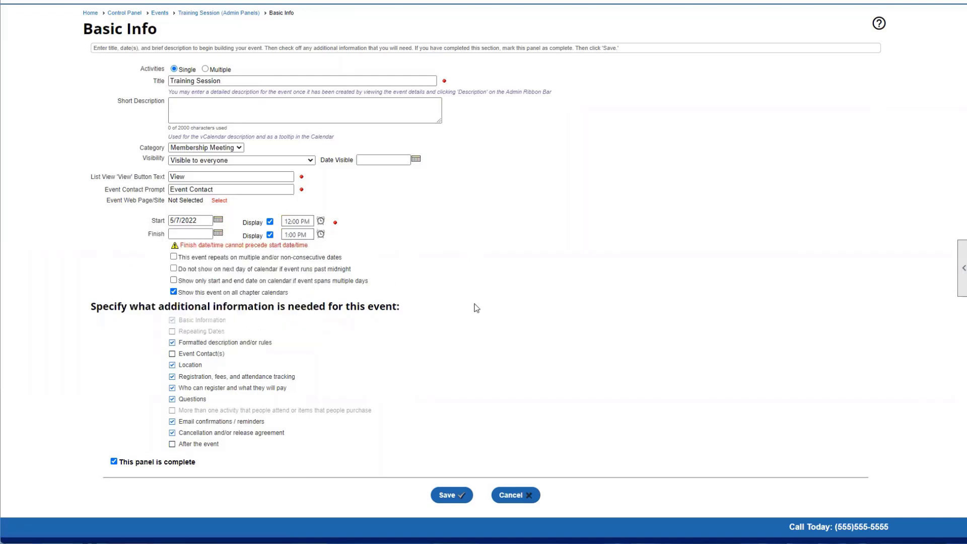
scroll(473, 306, down, 1)
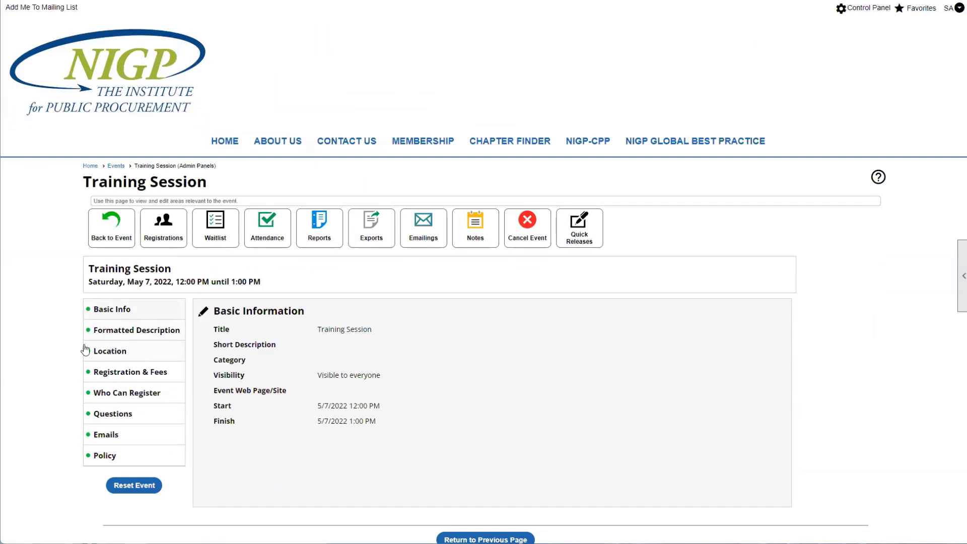
Reopen the basic information, turn Event Contact(s) back on and save the event.
click(203, 314)
scroll(281, 307, down, 3)
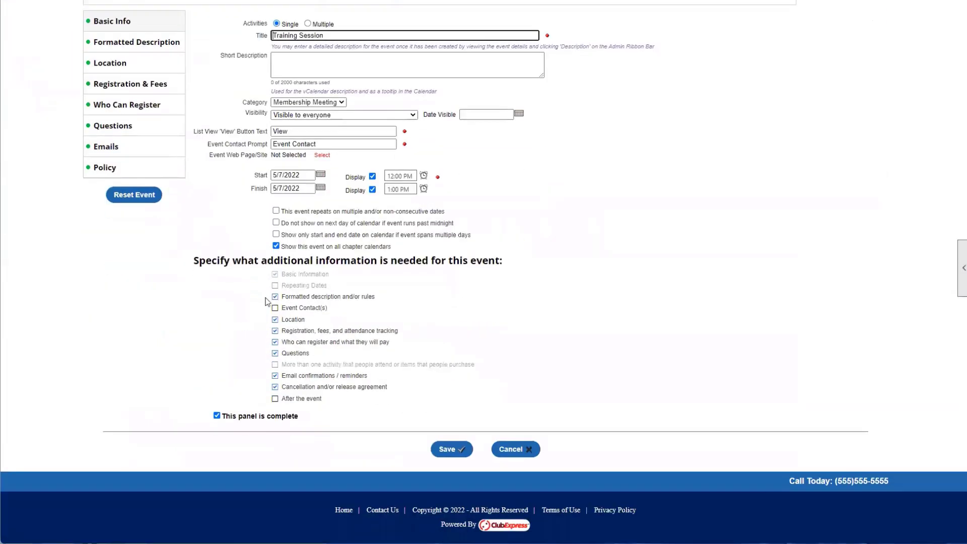
click(275, 308)
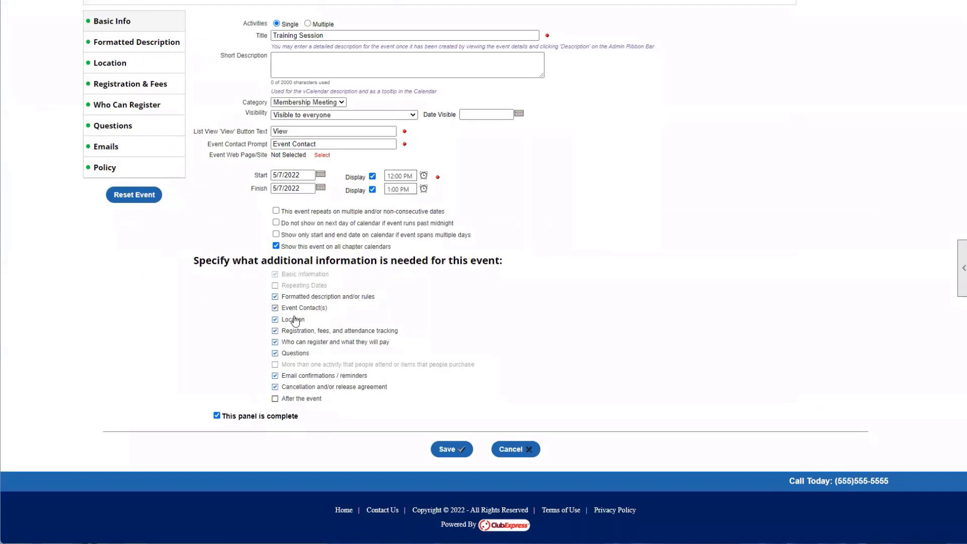
click(439, 450)
scroll(329, 377, down, 3)
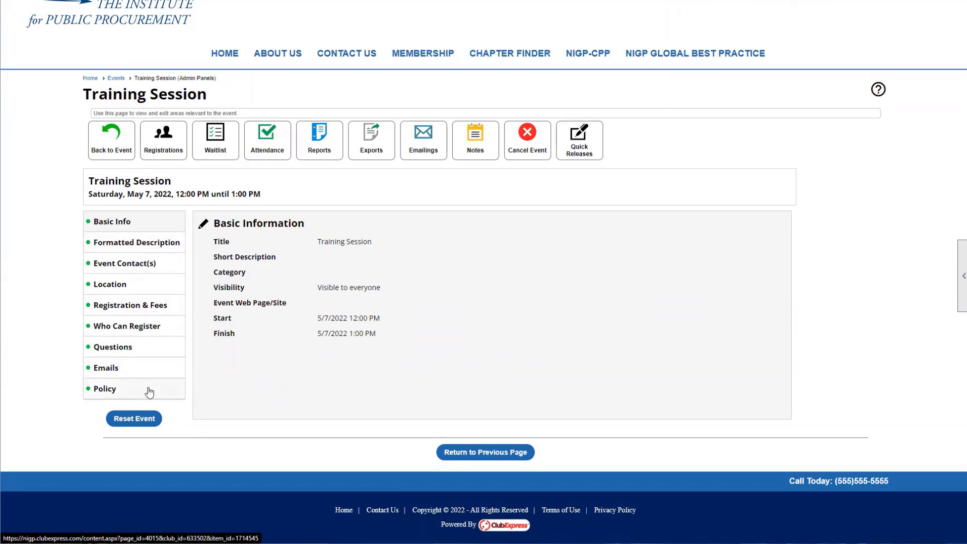
Open the event's Formatted Description for editing.
click(152, 242)
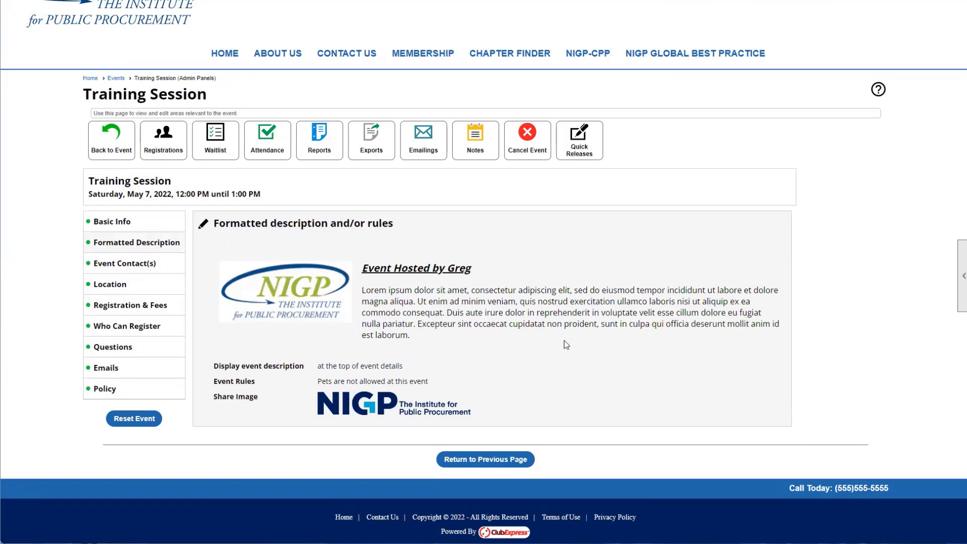
click(204, 224)
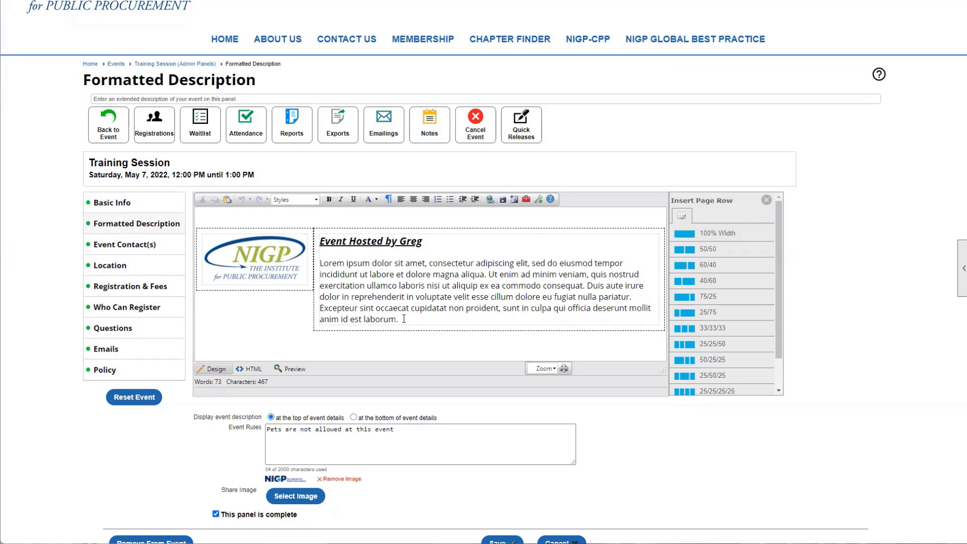
scroll(402, 319, down, 1)
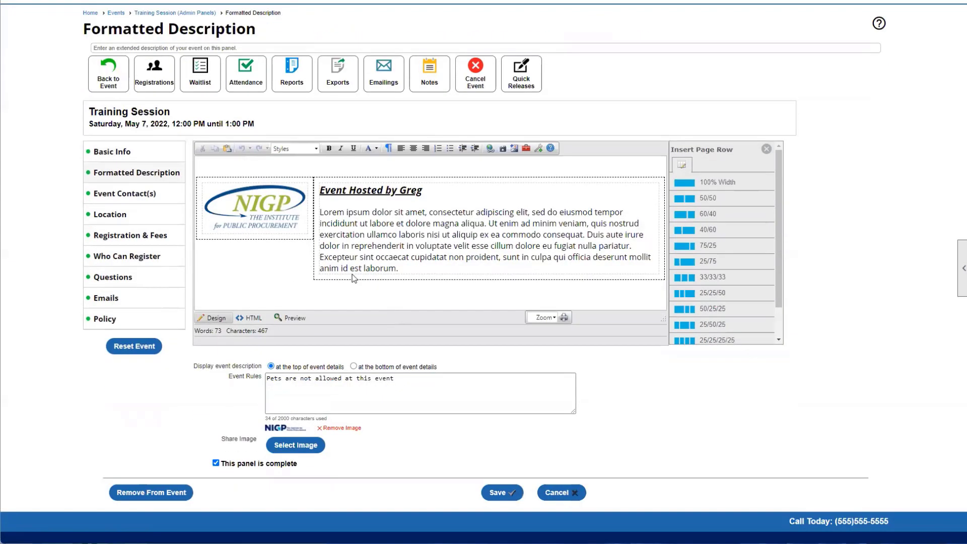
Examine the logo image, body text and formatted heading in the event description.
click(270, 203)
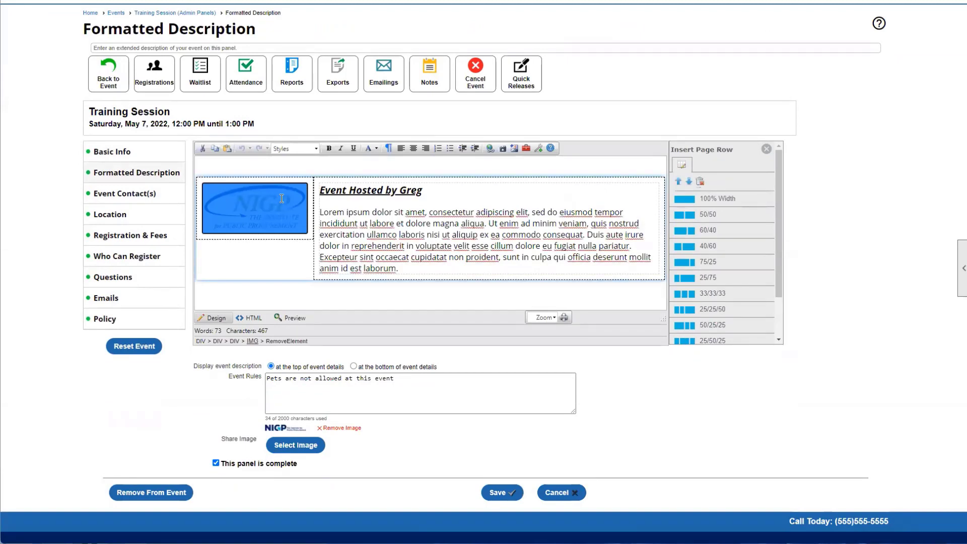
scroll(293, 193, down, 1)
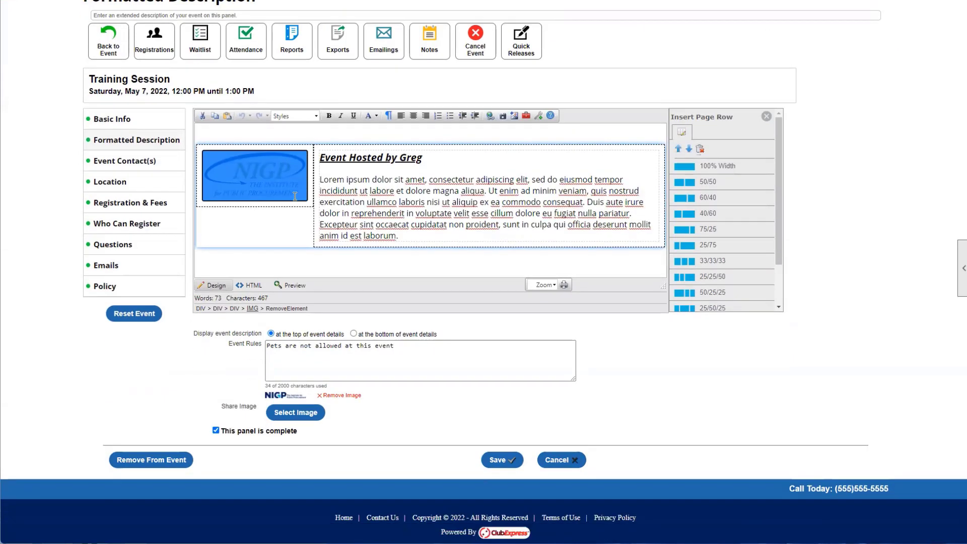
click(363, 173)
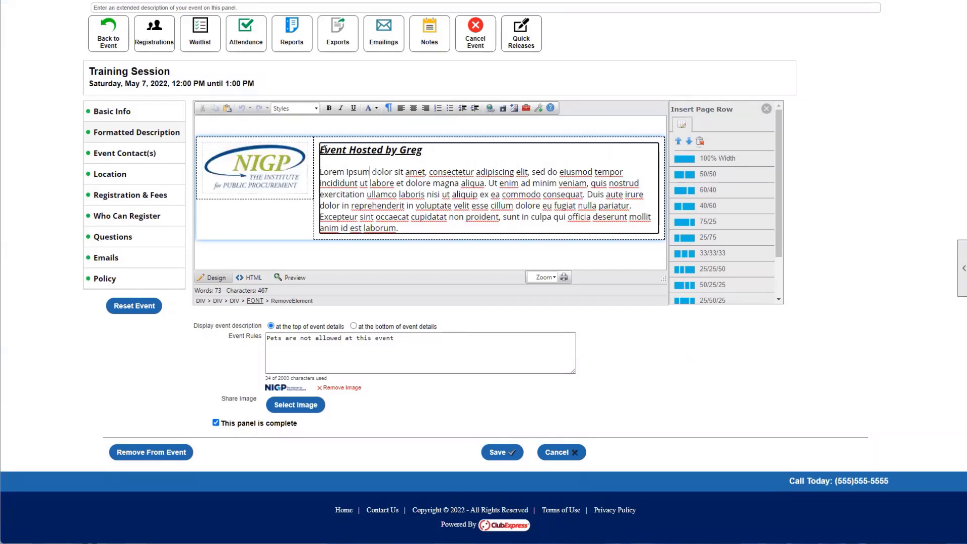
drag(324, 149, 423, 151)
click(339, 156)
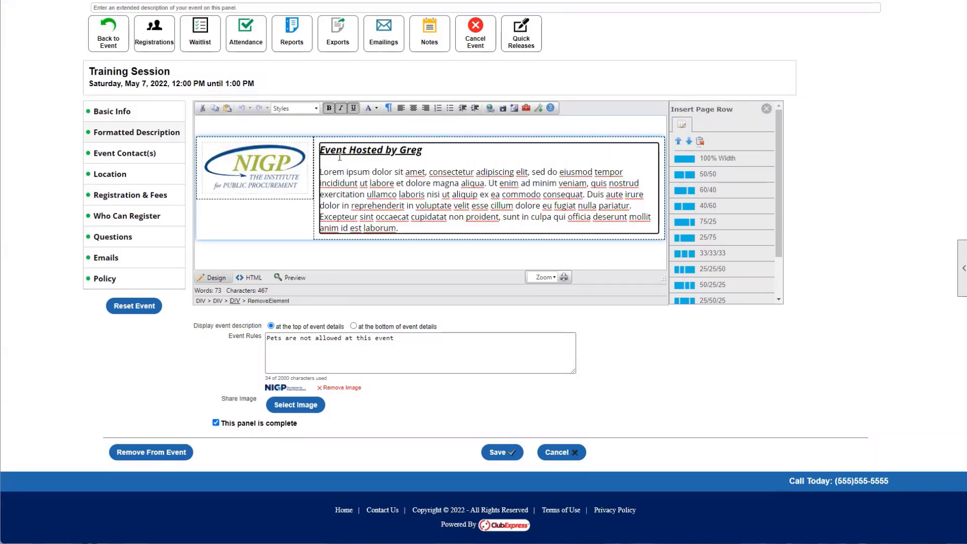
Examine the underlined heading and the placeholder body paragraph in the event description.
drag(323, 150, 416, 154)
click(431, 155)
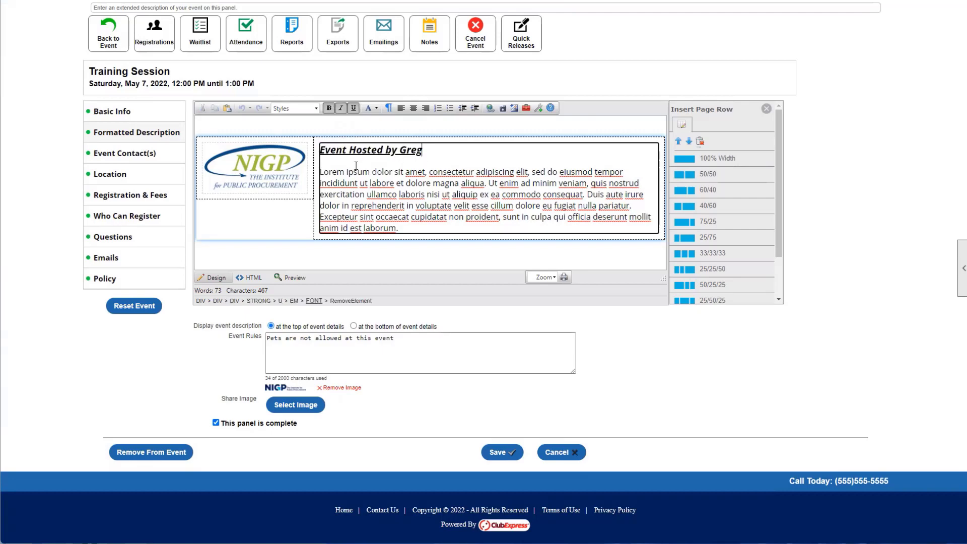
drag(321, 171, 454, 226)
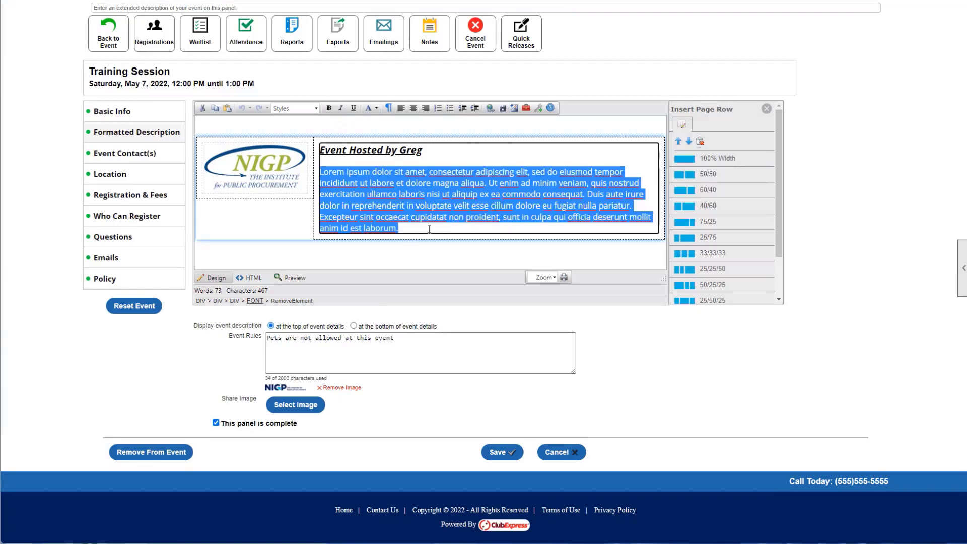
Insert two 50/50 page rows and one 75/25 page row below the existing content of the event description.
click(399, 248)
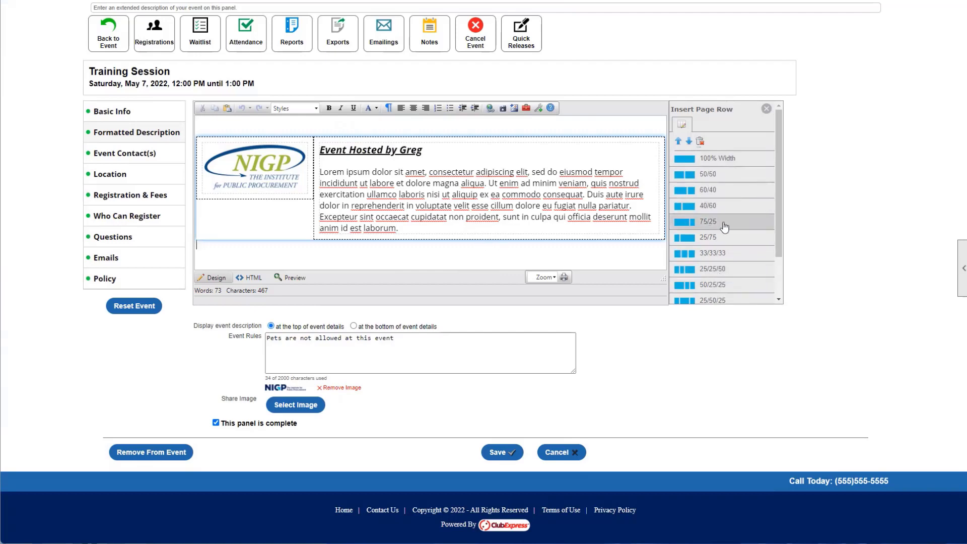
click(721, 181)
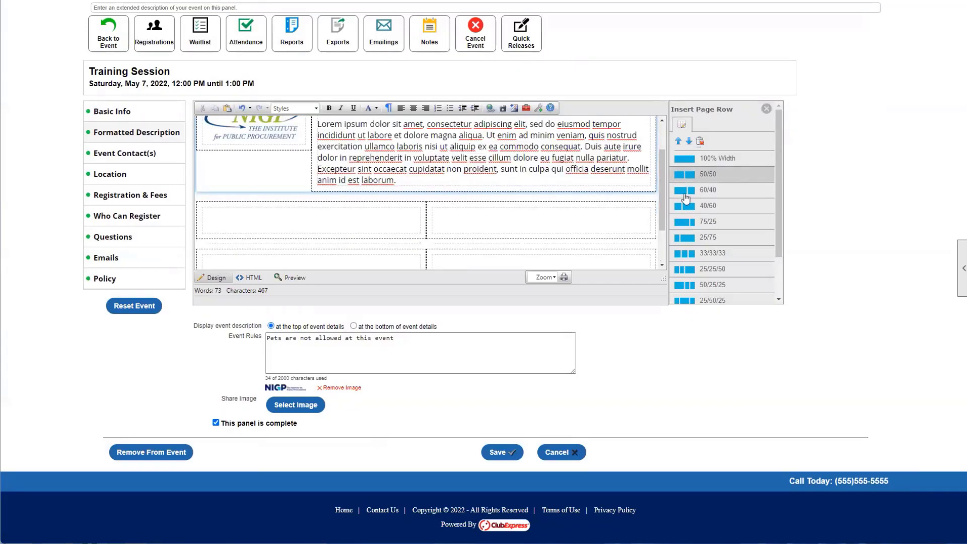
click(736, 177)
click(707, 222)
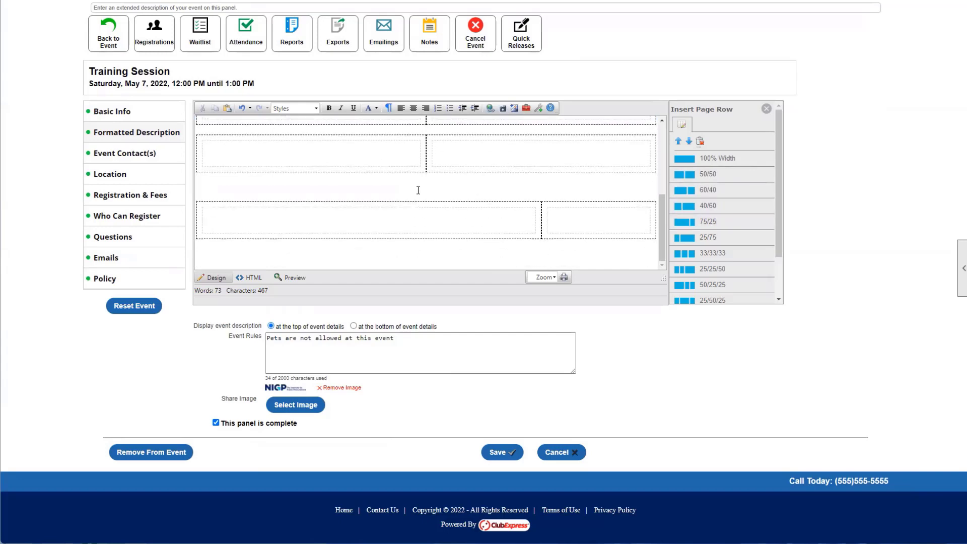
Enter the text fghfghfgh in the left cell of the first new 50/50 row.
scroll(402, 186, up, 5)
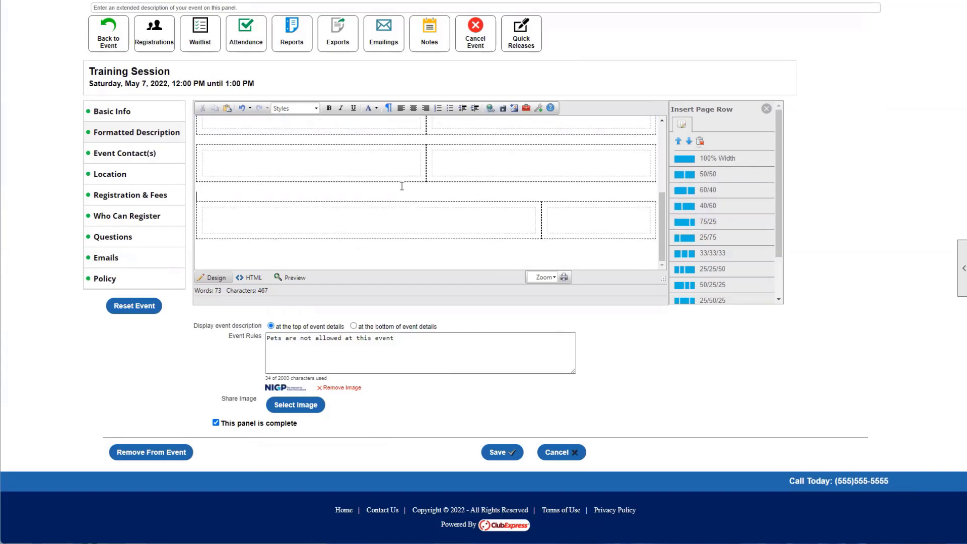
scroll(376, 185, down, 3)
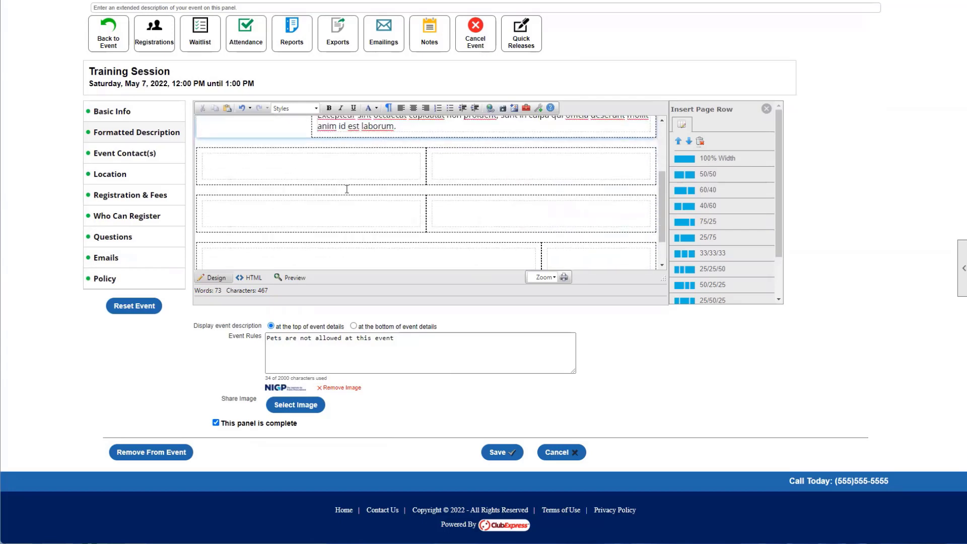
click(349, 172)
text(fghfghfgh)
Insert a button link to the Content Syndication custom page Mark Test Page in the right cell of the first 50/50 row.
click(437, 172)
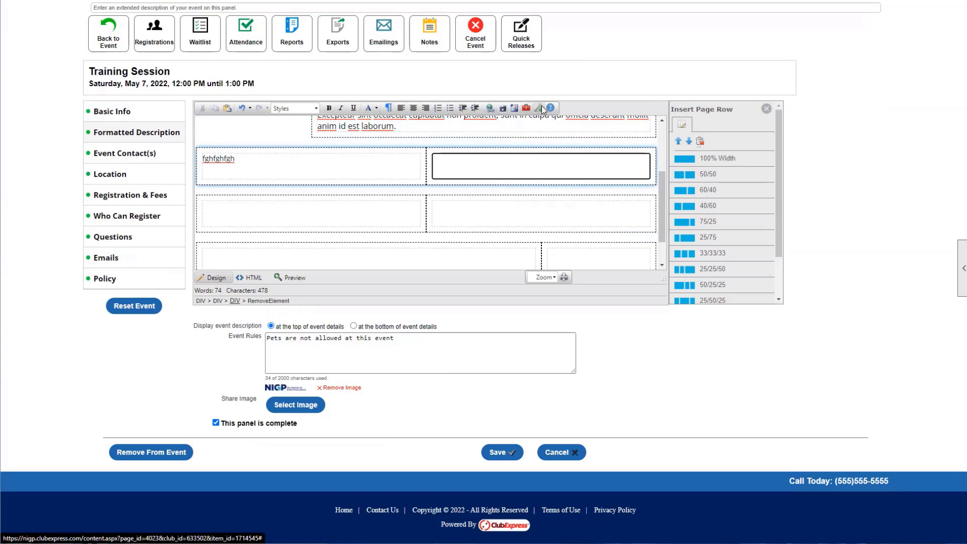
click(489, 108)
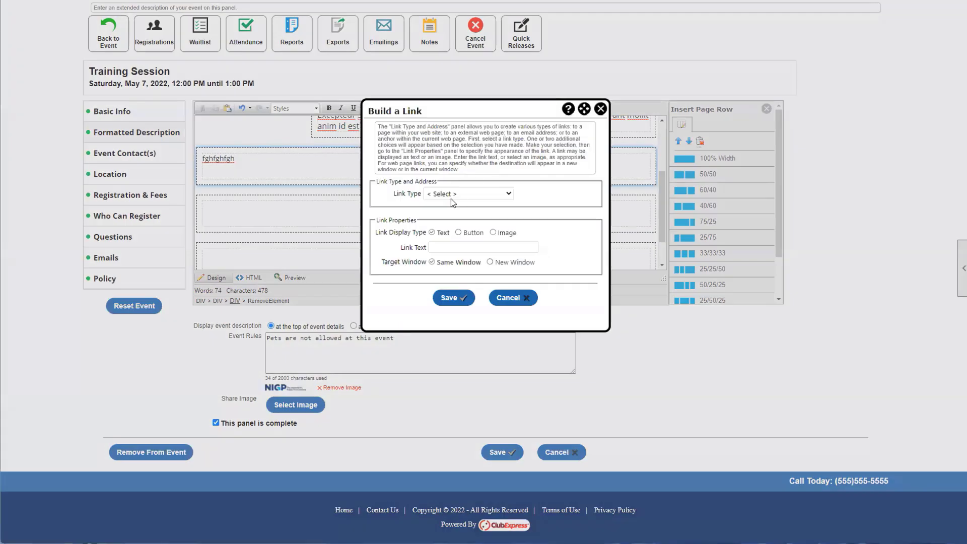
click(451, 194)
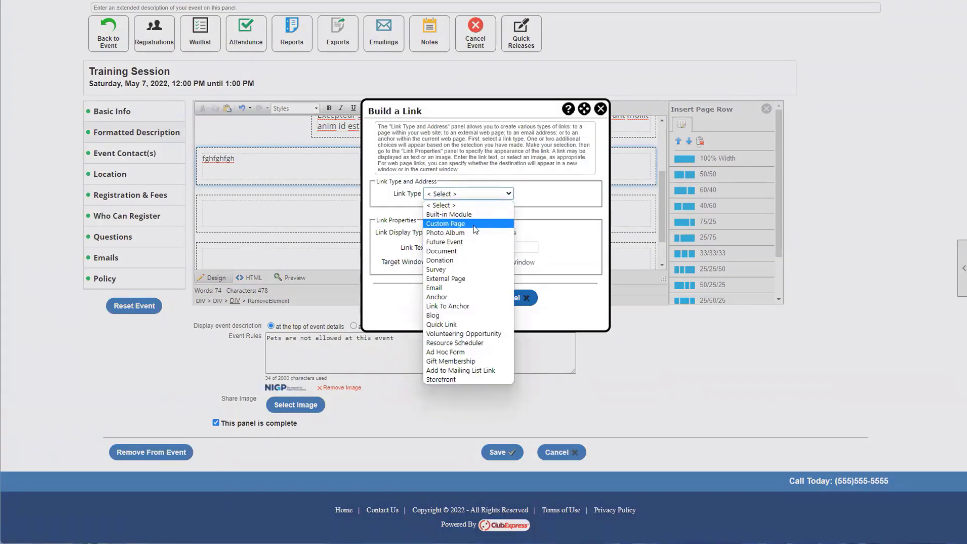
click(475, 224)
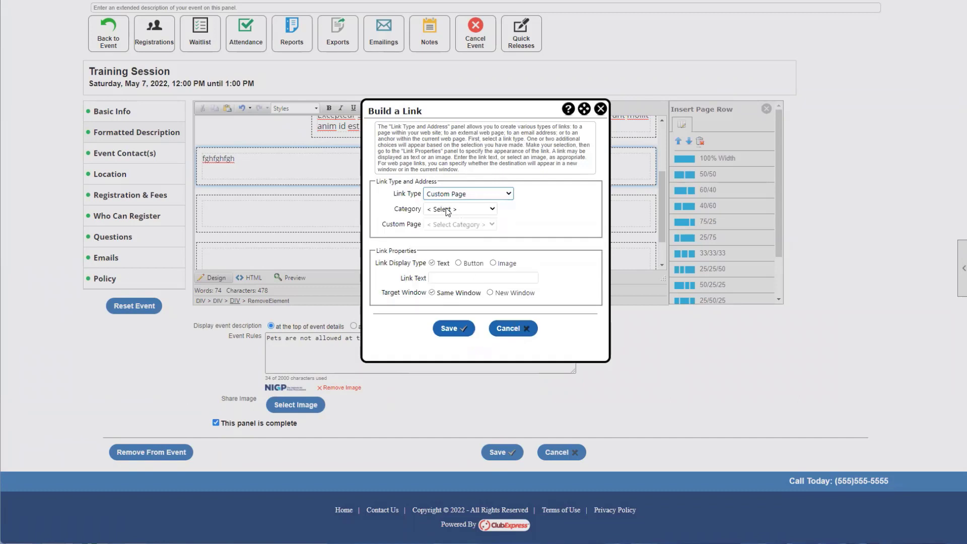
click(456, 219)
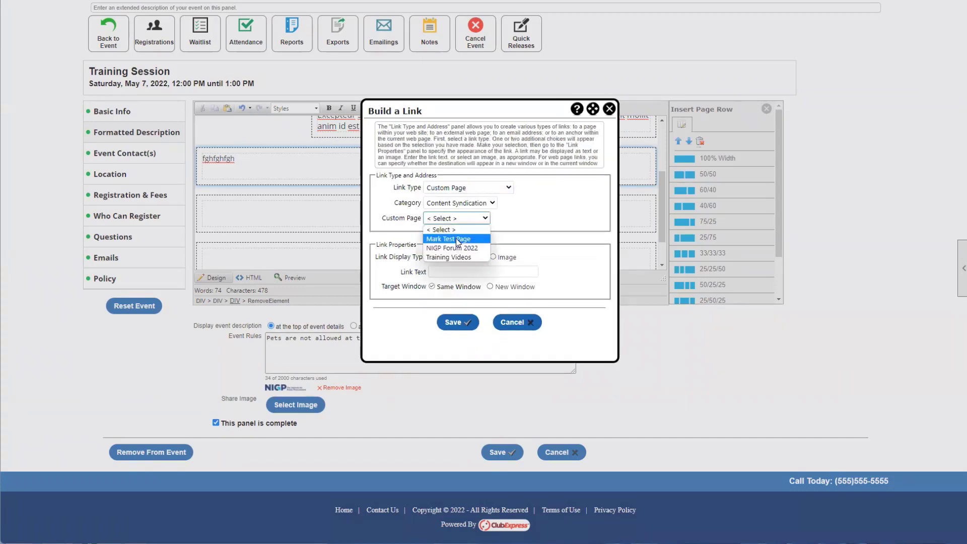
click(458, 240)
click(458, 257)
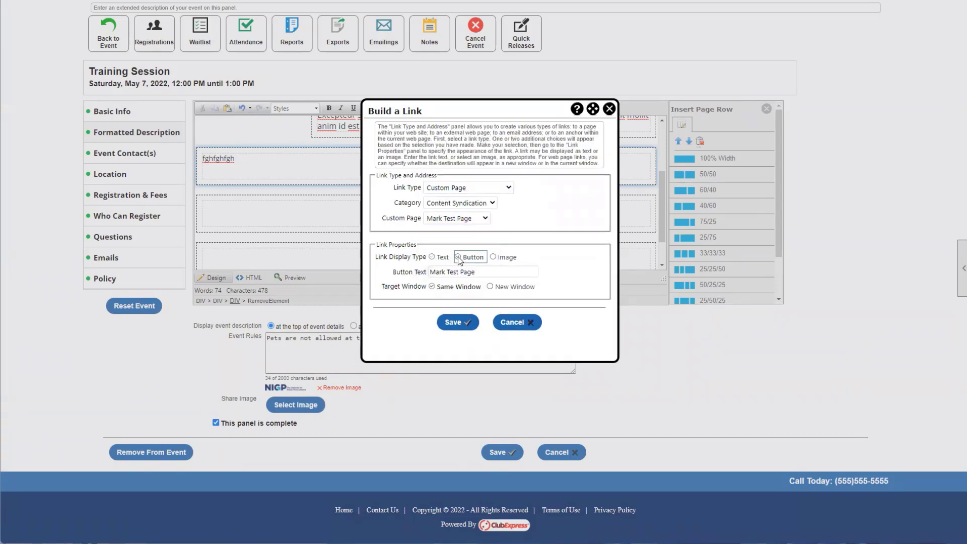
click(457, 324)
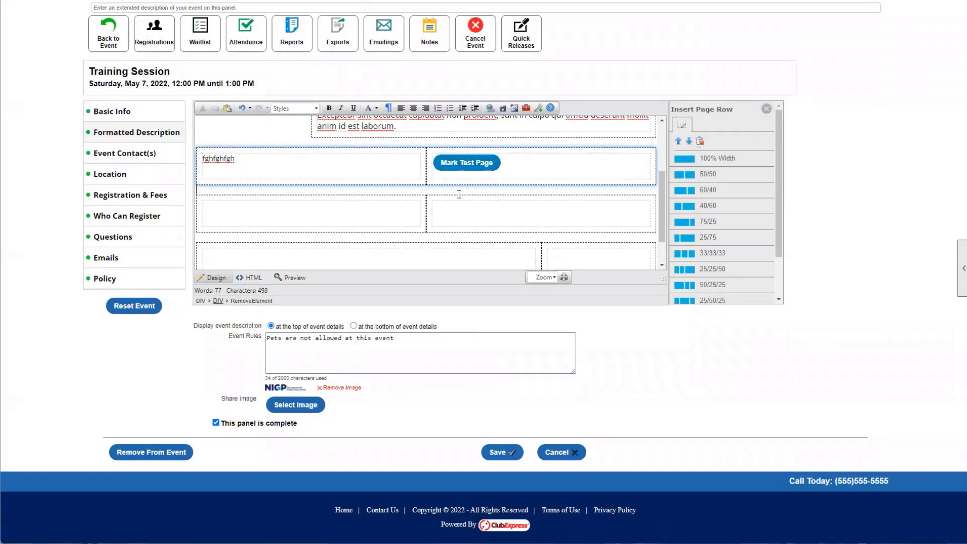
Insert the image Global_Best_Practices_Web_Icon.jpg from the graphics library into the left cell of the second 50/50 row.
click(398, 214)
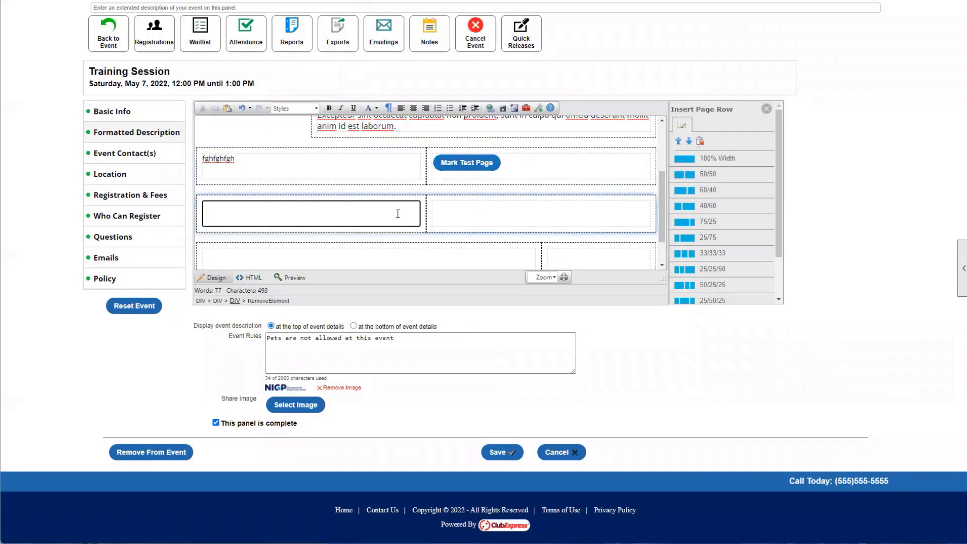
click(514, 109)
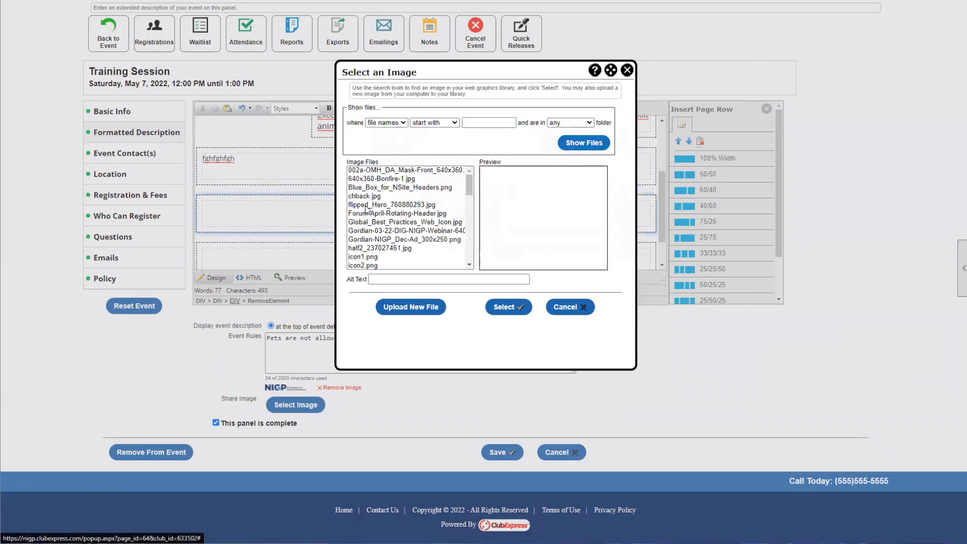
click(383, 197)
click(384, 213)
click(384, 223)
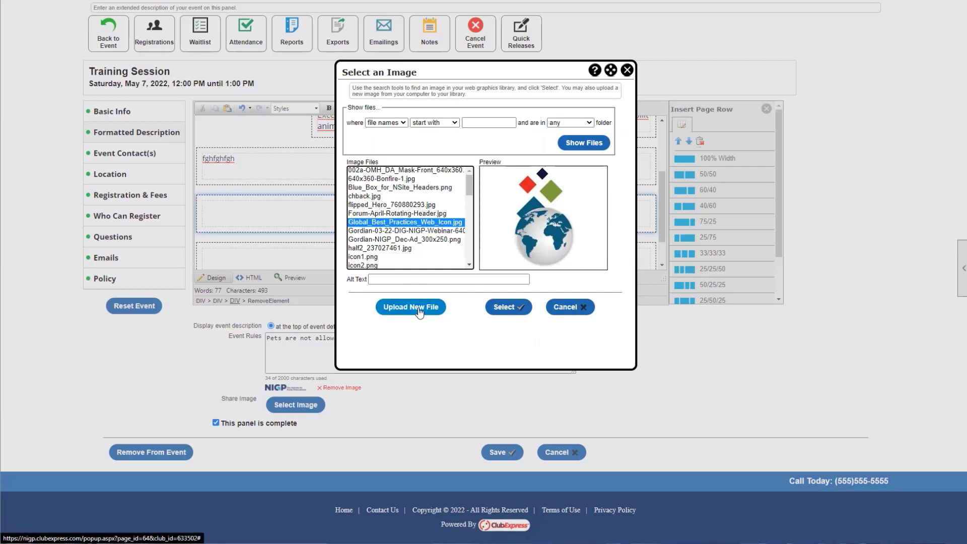
click(409, 240)
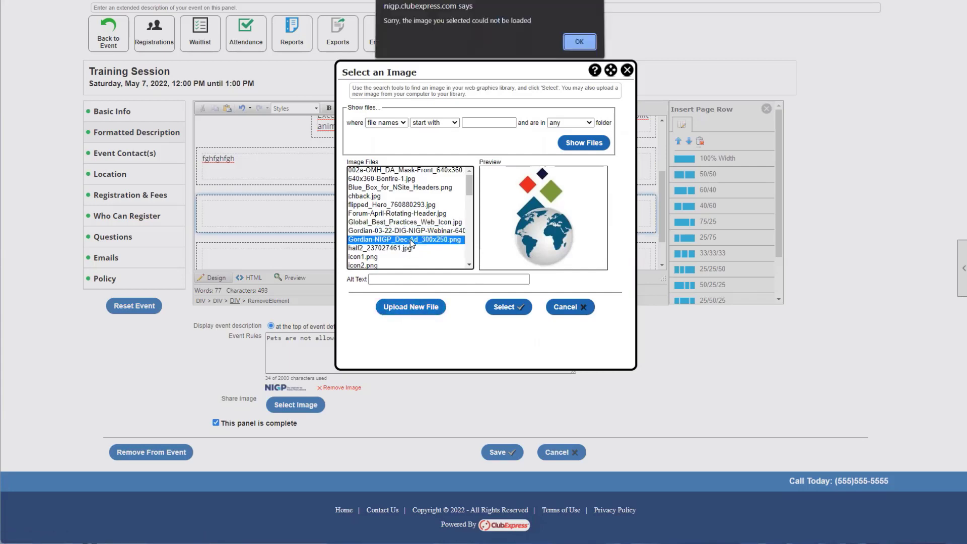
click(579, 45)
click(498, 306)
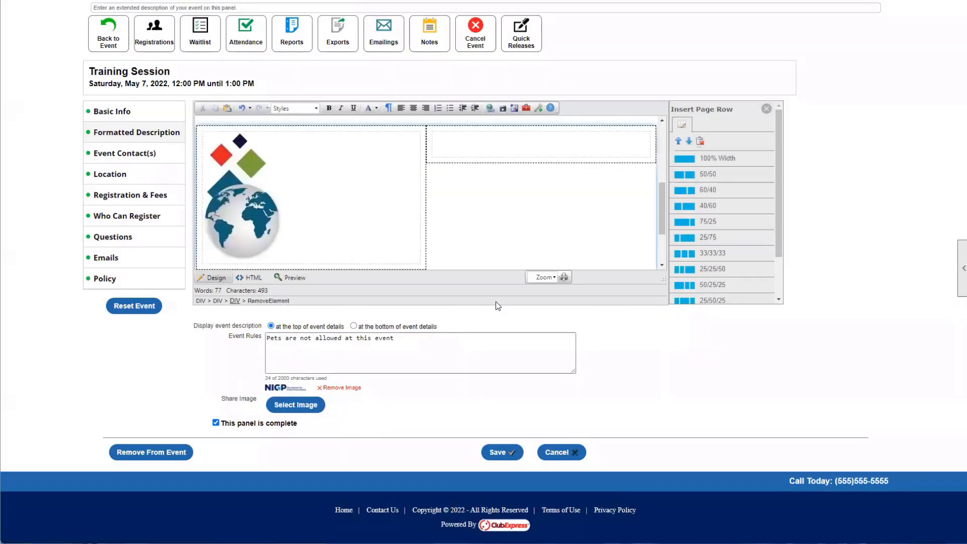
Centre the globe image within its cell and save the formatted description.
scroll(452, 222, down, 3)
scroll(421, 214, up, 4)
click(262, 199)
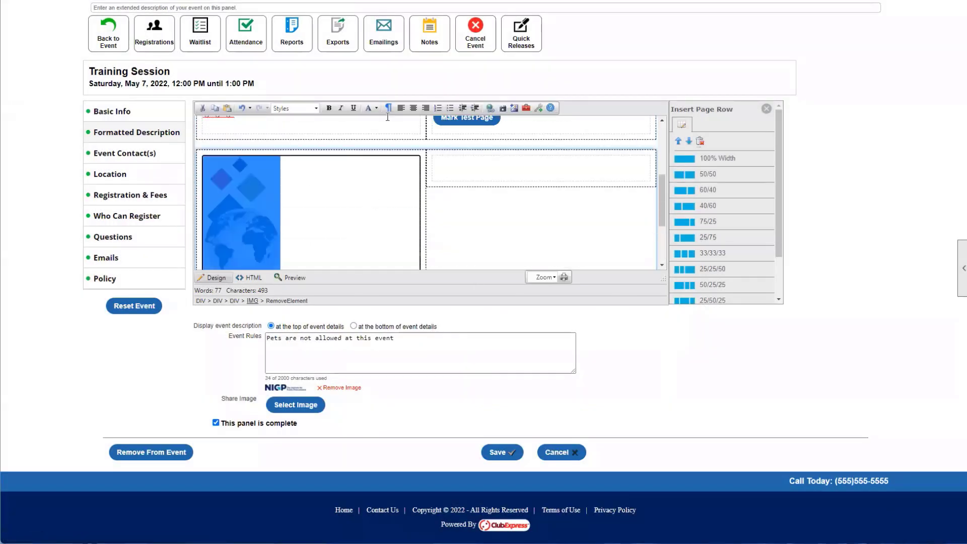
click(413, 108)
scroll(423, 201, down, 2)
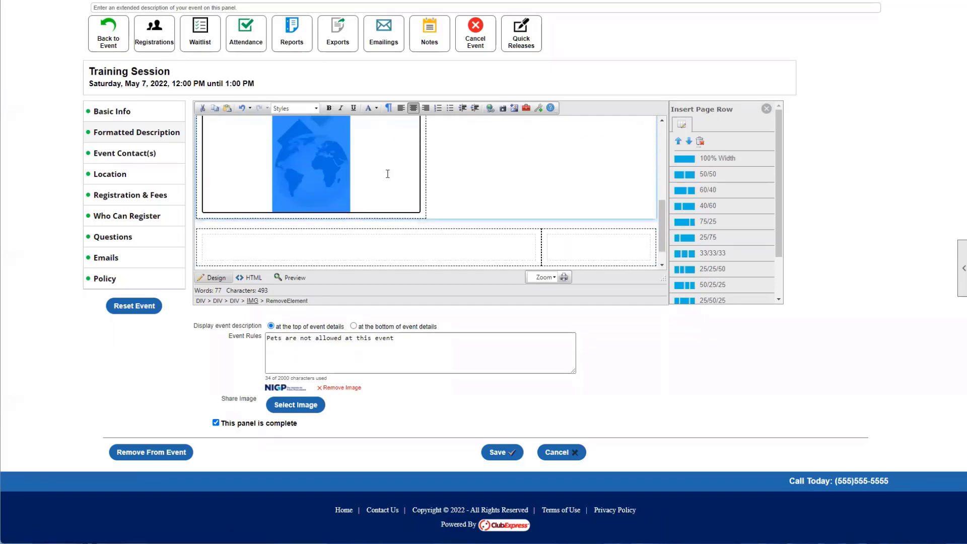
click(504, 452)
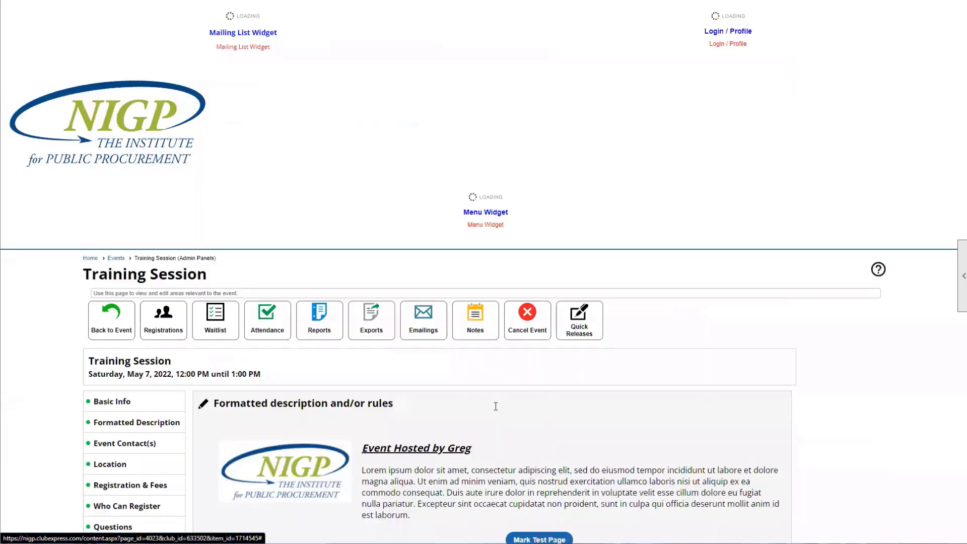
Review the saved description with its sample text, link button and globe image.
scroll(469, 341, down, 3)
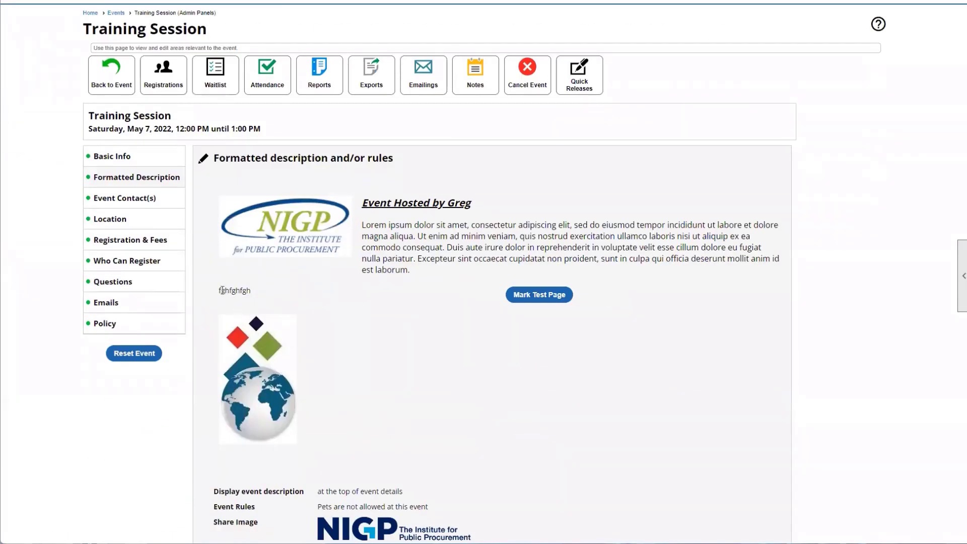
drag(222, 291, 219, 290)
click(276, 292)
scroll(285, 315, down, 3)
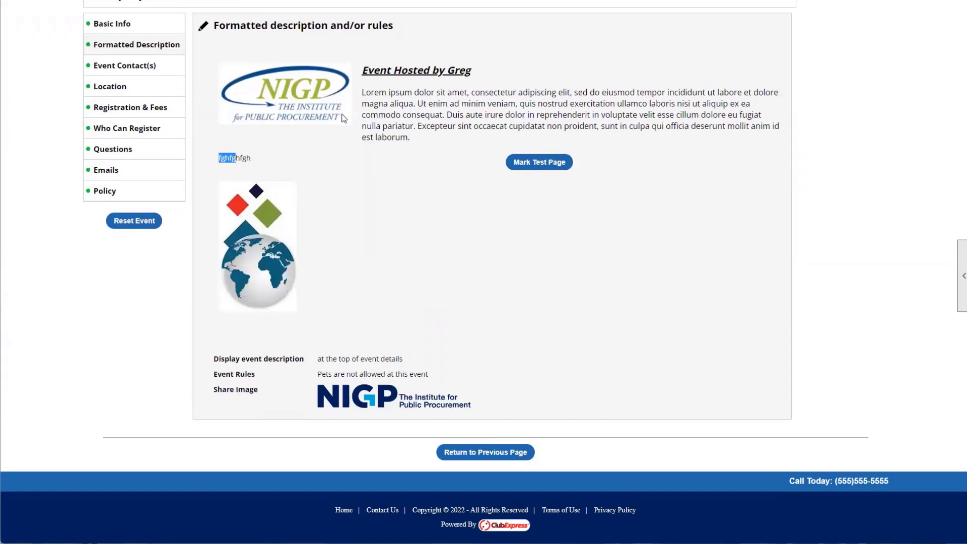
Reopen the formatted description for editing and look through its page rows.
click(204, 28)
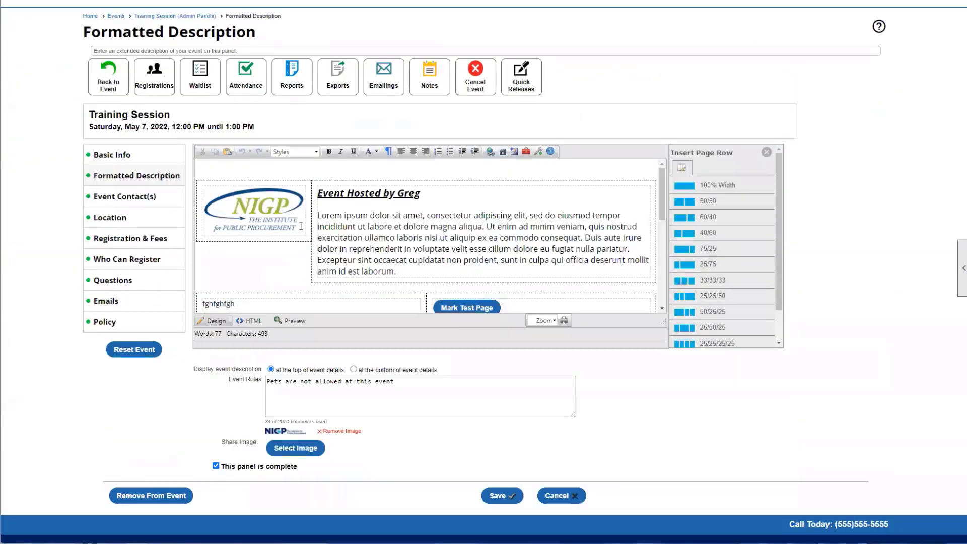
scroll(300, 231, down, 5)
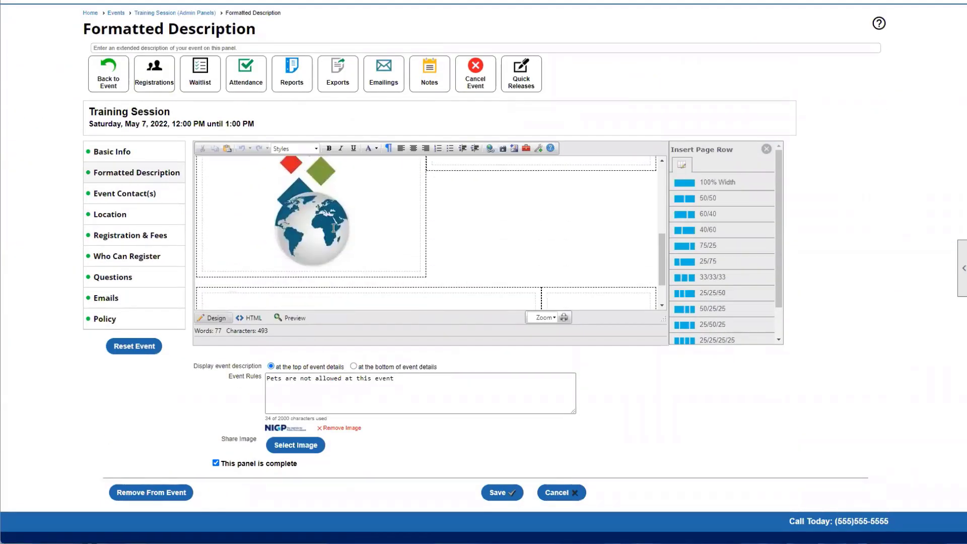
scroll(338, 181, down, 2)
scroll(298, 272, up, 5)
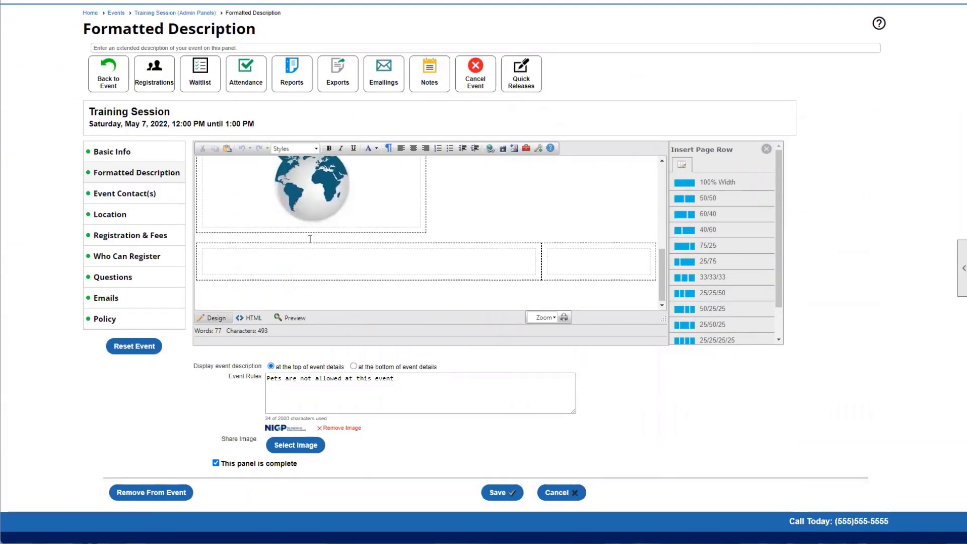
scroll(509, 248, up, 3)
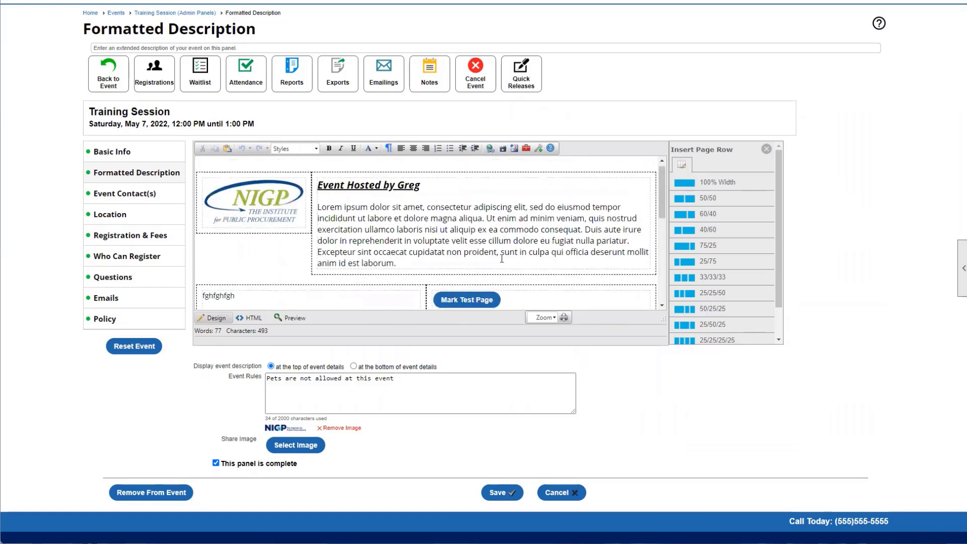
scroll(527, 259, down, 5)
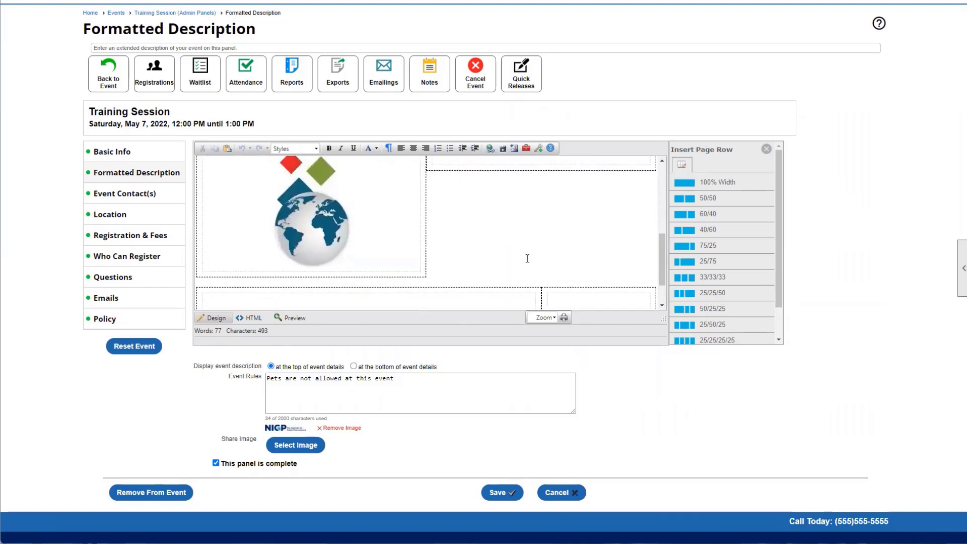
scroll(370, 316, down, 1)
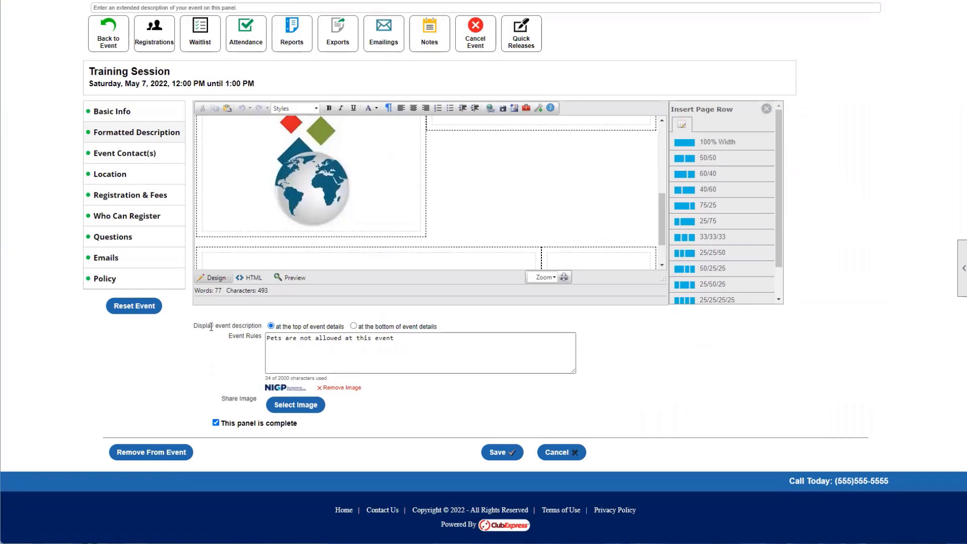
Examine the description's display position option and the Event Rules text.
drag(198, 327, 245, 323)
click(244, 324)
drag(233, 336, 402, 339)
click(402, 339)
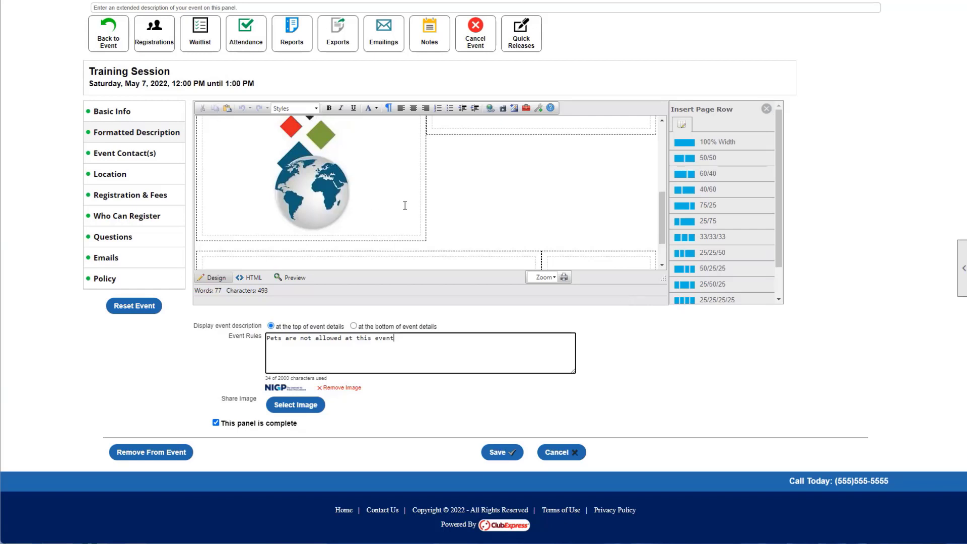
Open the event's Basic Info for editing and examine the Short Description field.
scroll(405, 205, up, 5)
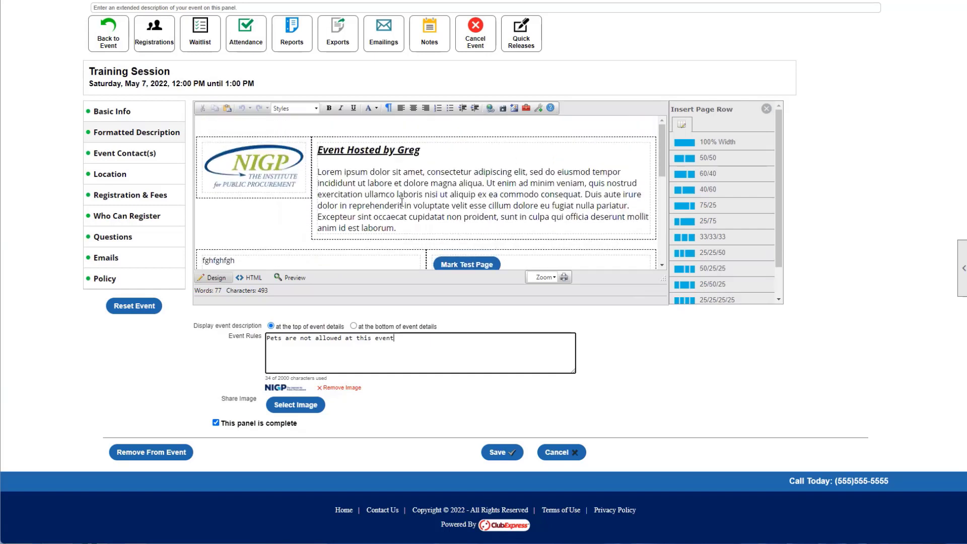
click(130, 112)
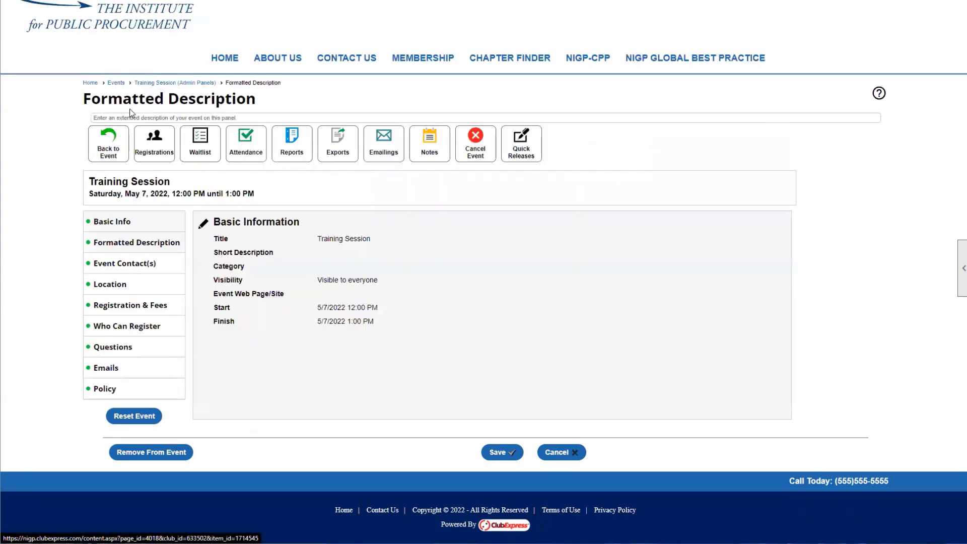
click(203, 225)
click(294, 246)
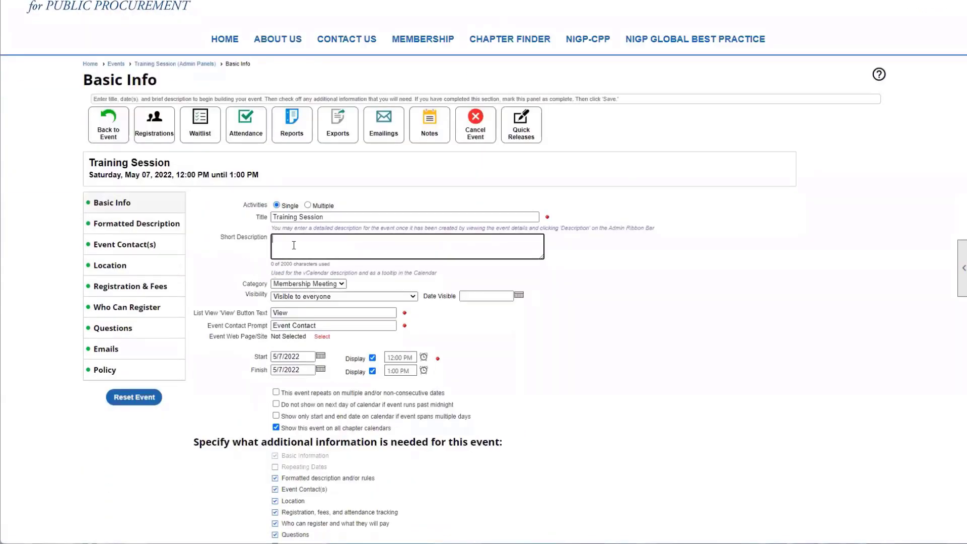
drag(221, 237, 273, 240)
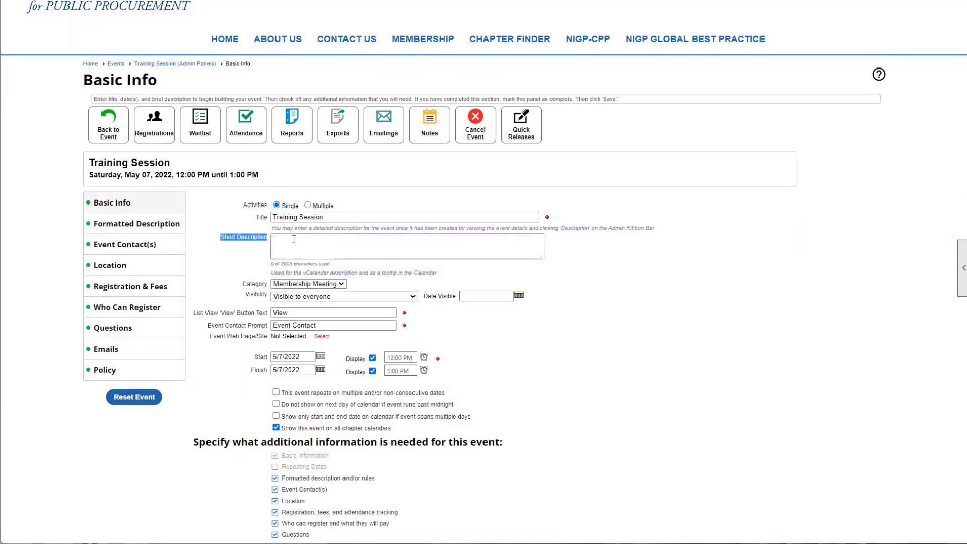
Examine the Short Description field's character limit and the note on where its text is used.
click(293, 239)
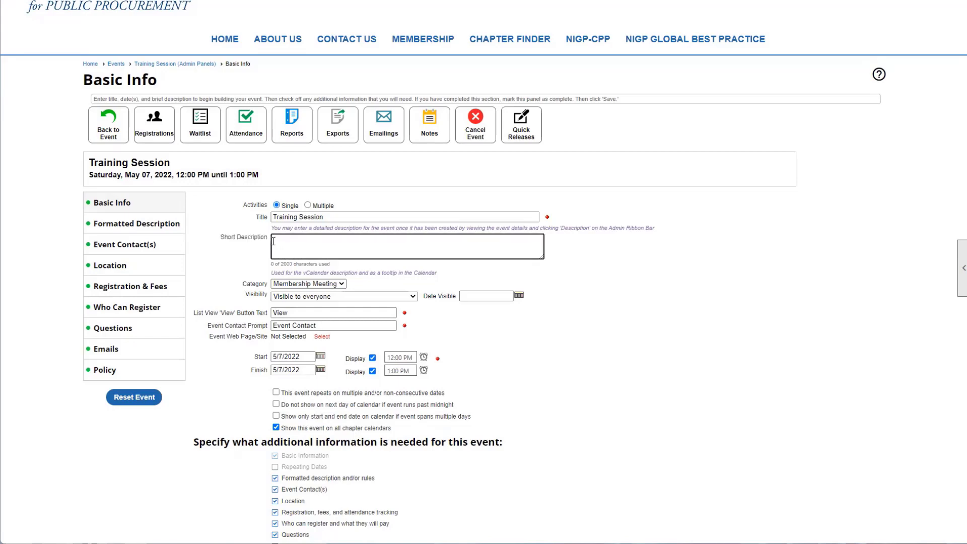
click(277, 267)
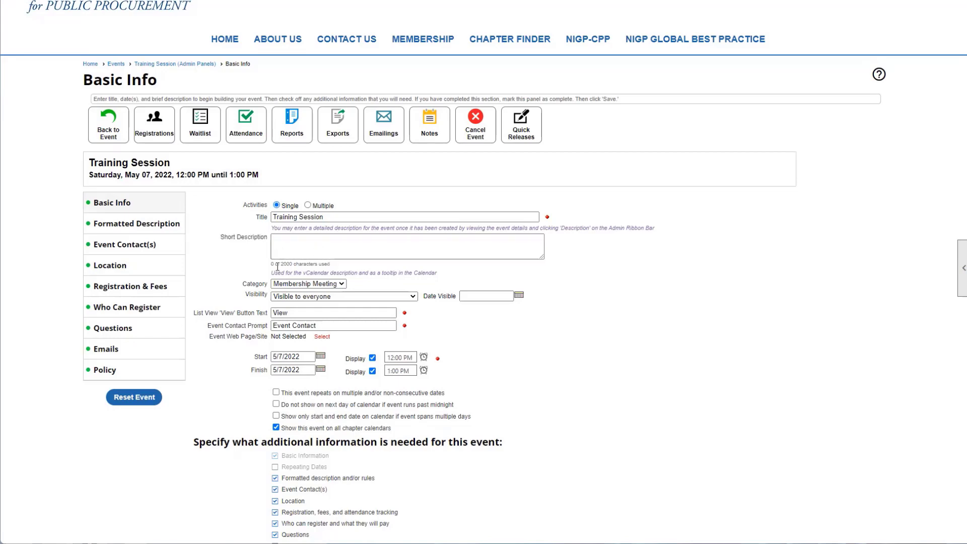
drag(275, 262, 316, 265)
click(316, 265)
click(313, 255)
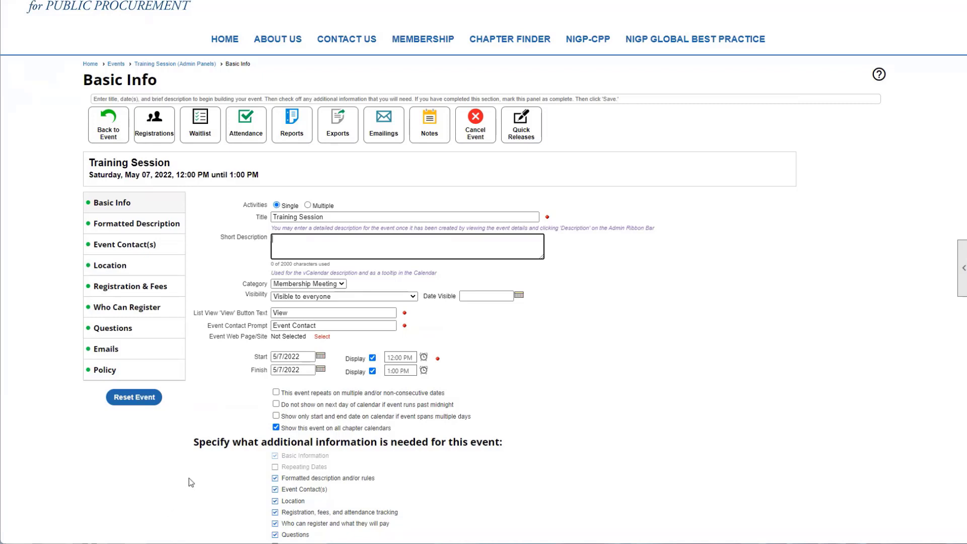
click(243, 232)
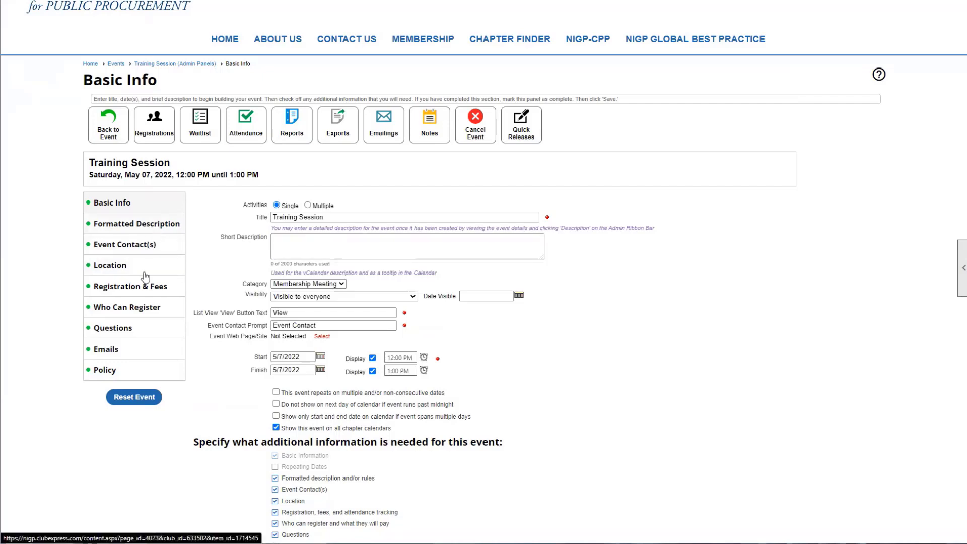
Open the formatted description for editing, examine its Share Image setting, and leave without saving.
click(146, 223)
scroll(252, 151, down, 3)
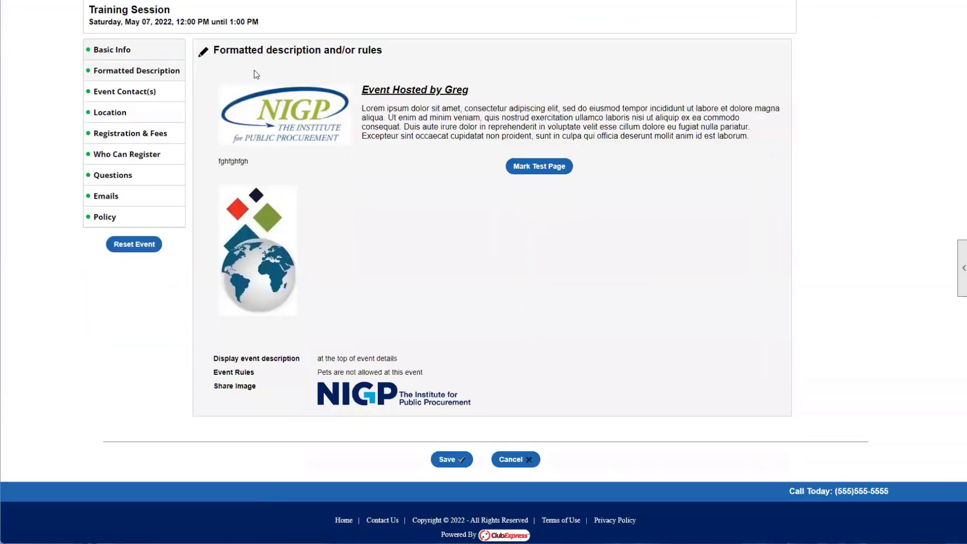
click(204, 52)
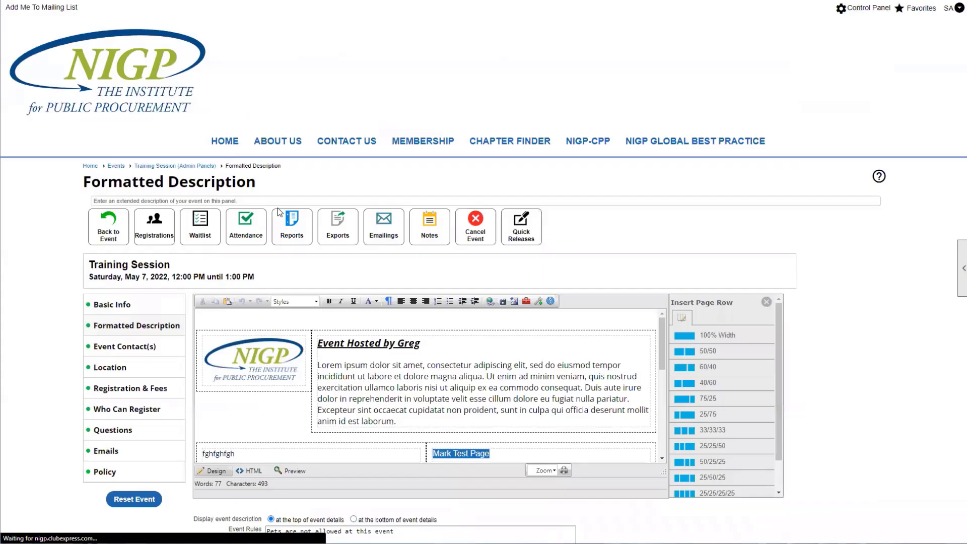
scroll(334, 286, down, 1)
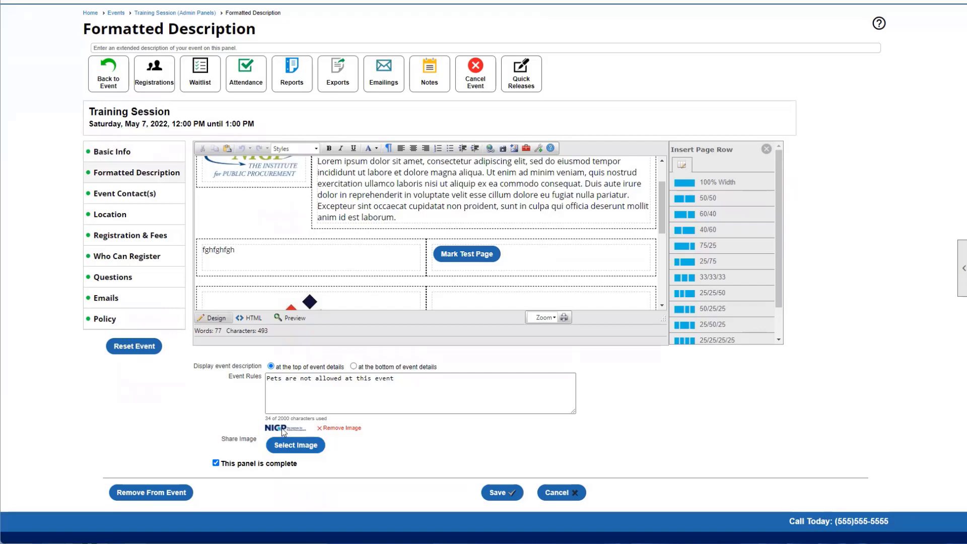
mouse_move(284, 431)
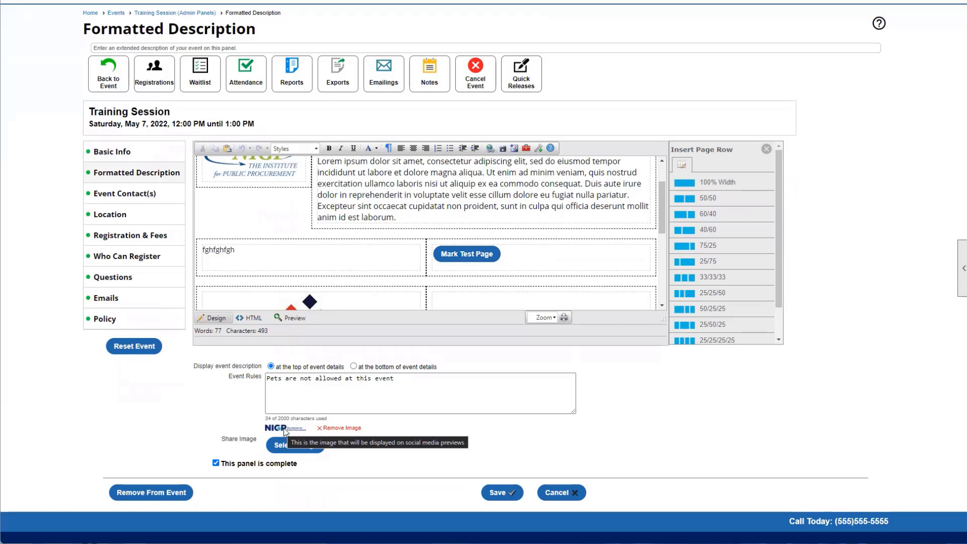
drag(284, 432, 294, 442)
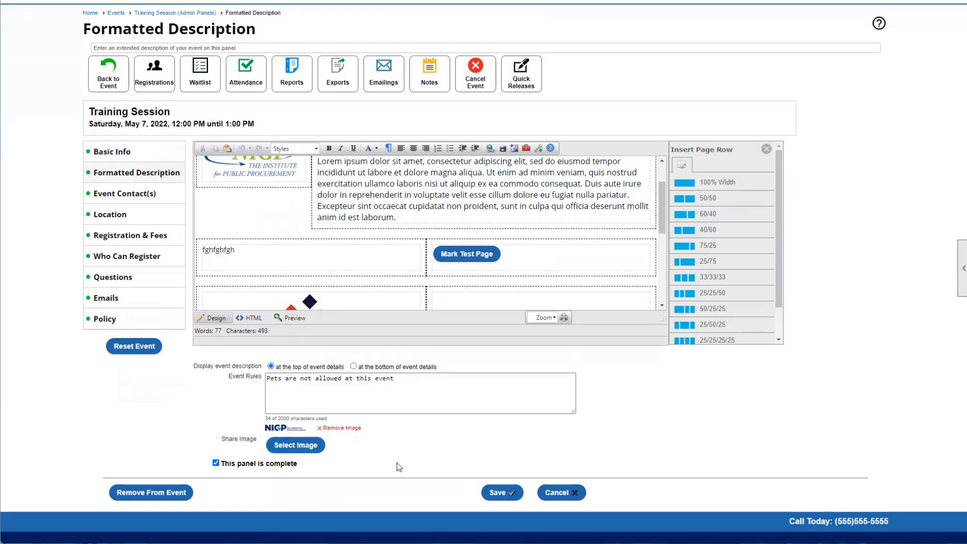
scroll(453, 461, down, 1)
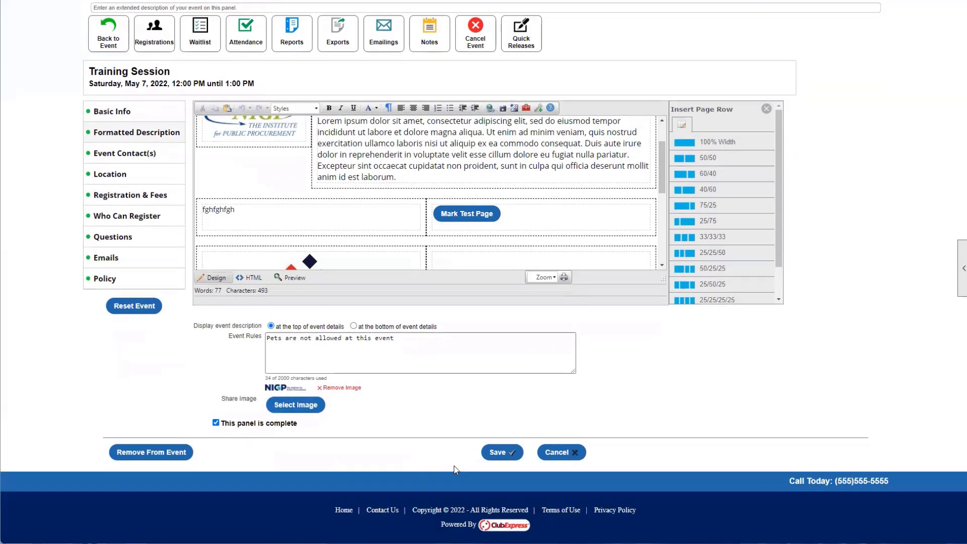
click(548, 454)
click(540, 58)
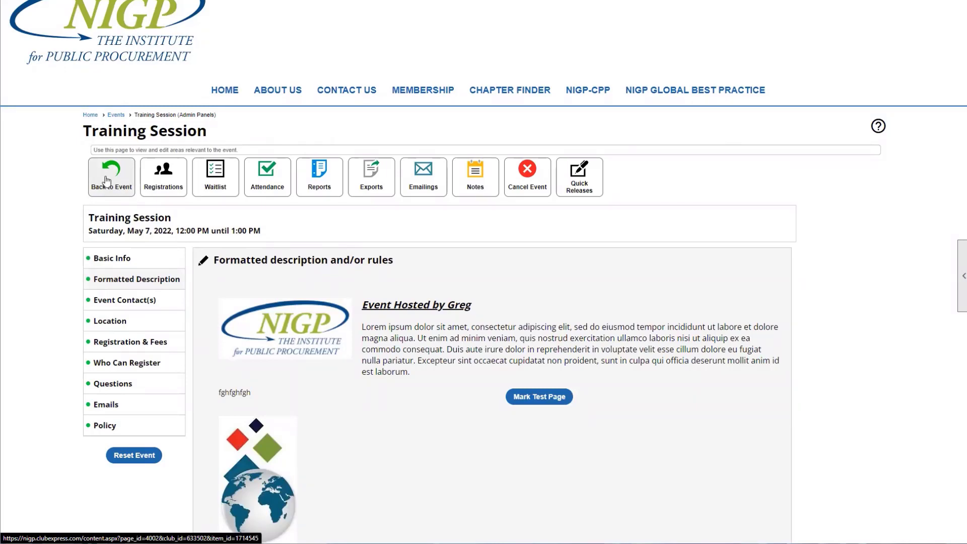
Return to the Training Session's event view and review its description, venue, contacts, registration details, capacity and fees.
click(107, 182)
scroll(381, 282, down, 3)
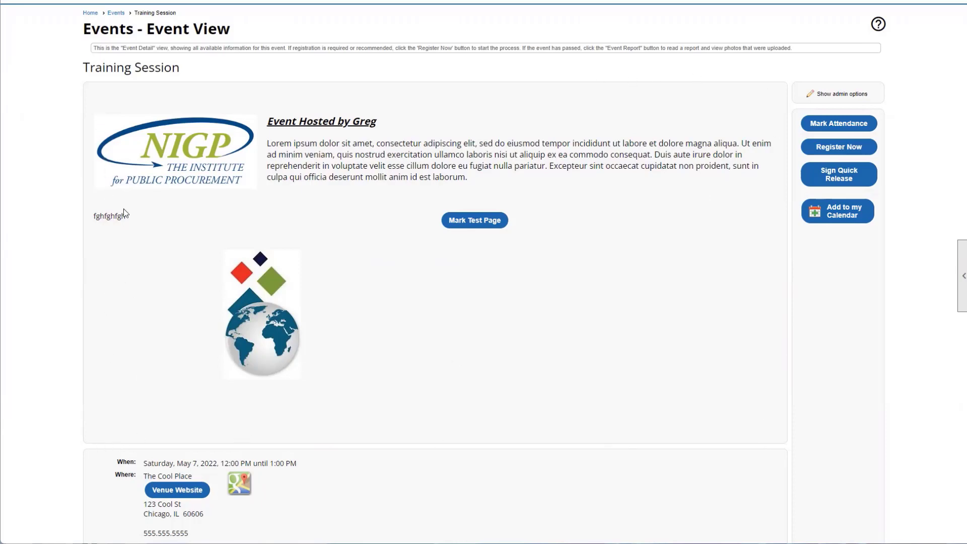
scroll(124, 212, down, 5)
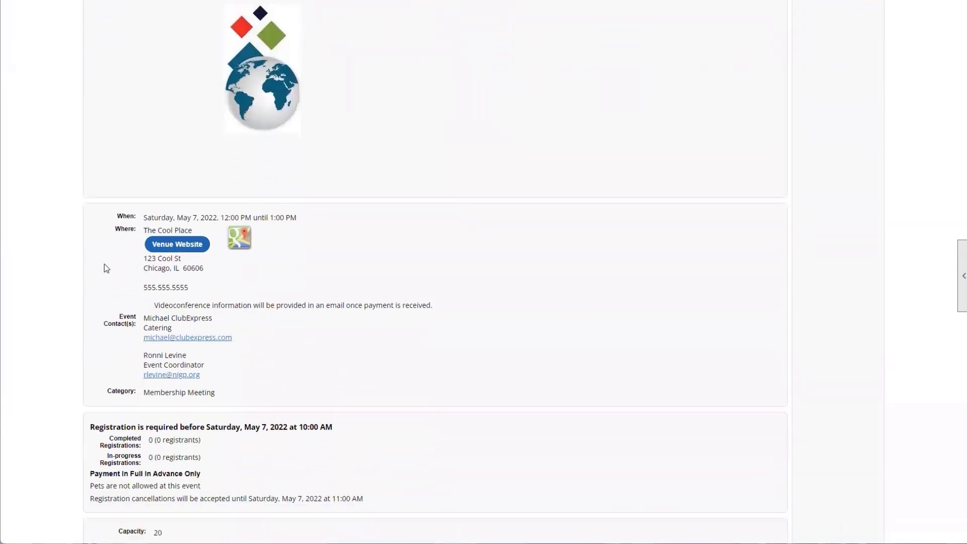
scroll(787, 273, down, 2)
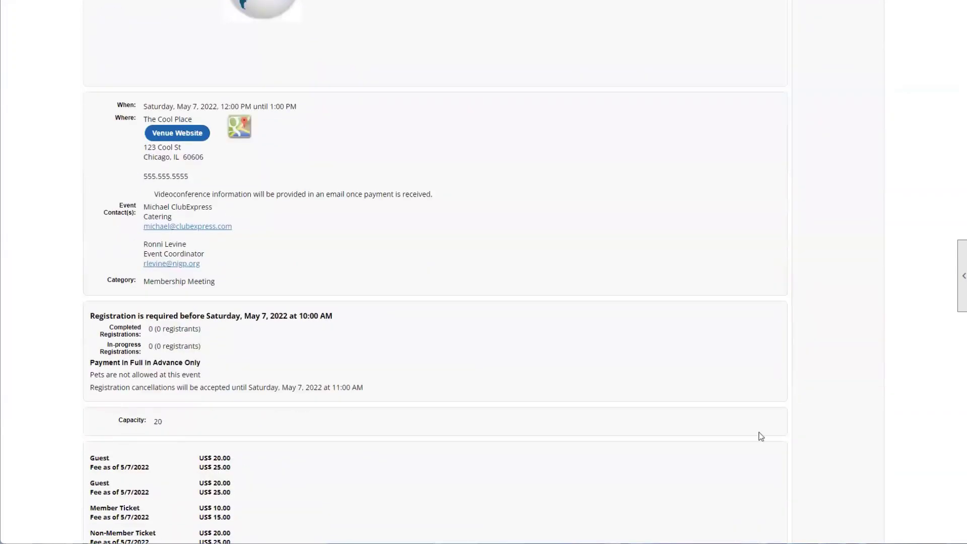
scroll(151, 503, down, 1)
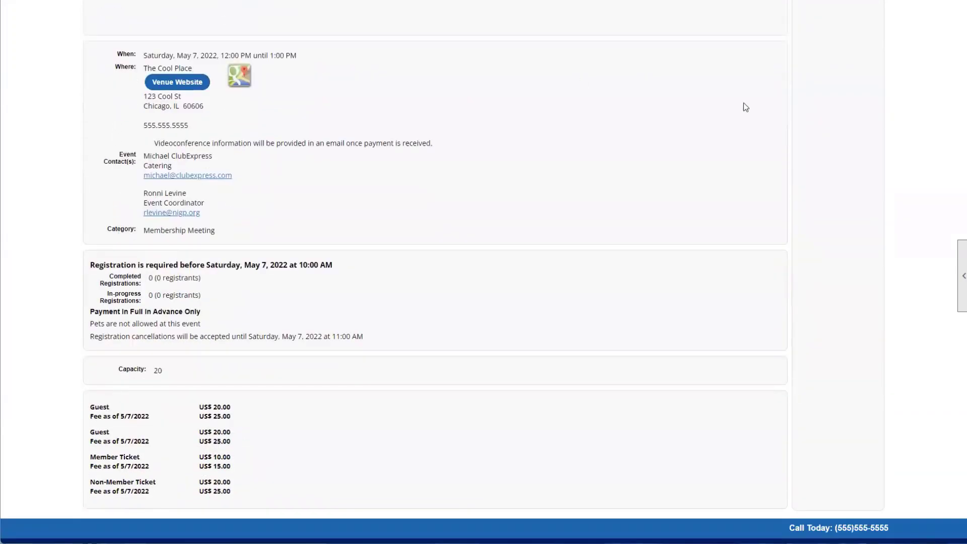
scroll(323, 475, up, 2)
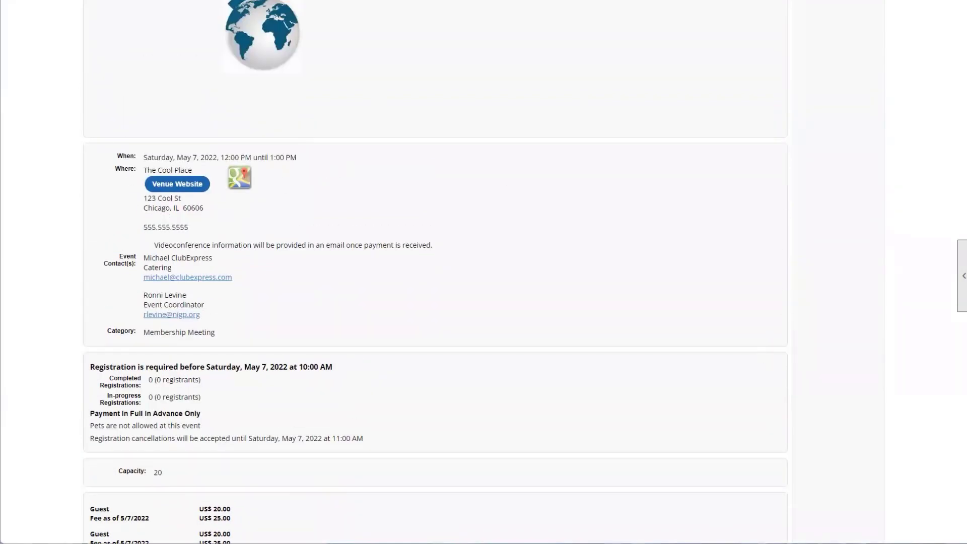
scroll(762, 480, up, 1)
scroll(762, 480, up, 5)
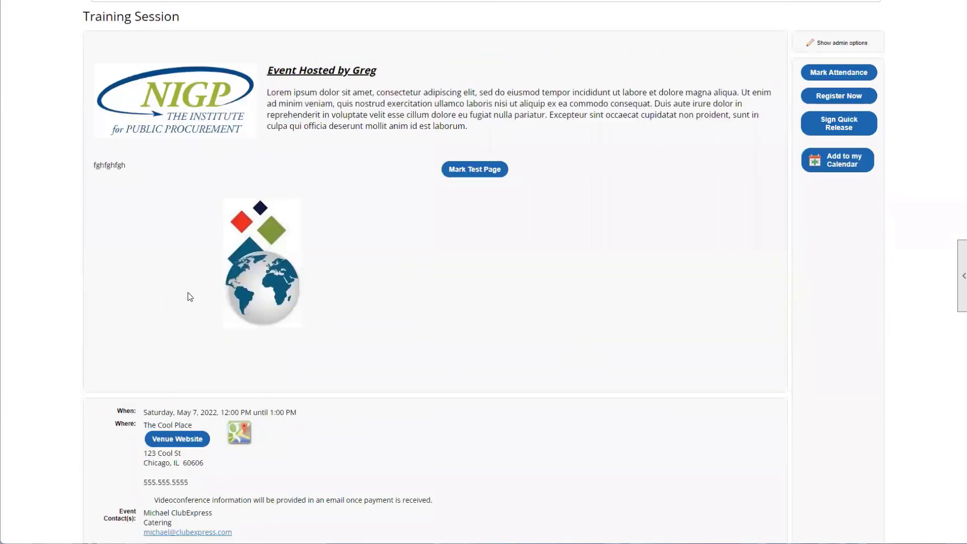
scroll(702, 252, down, 8)
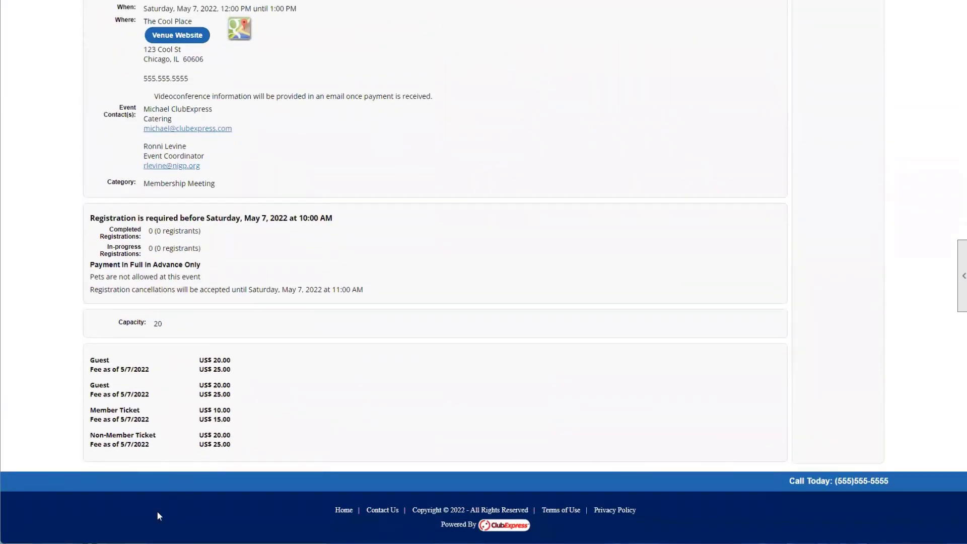
scroll(160, 497, up, 4)
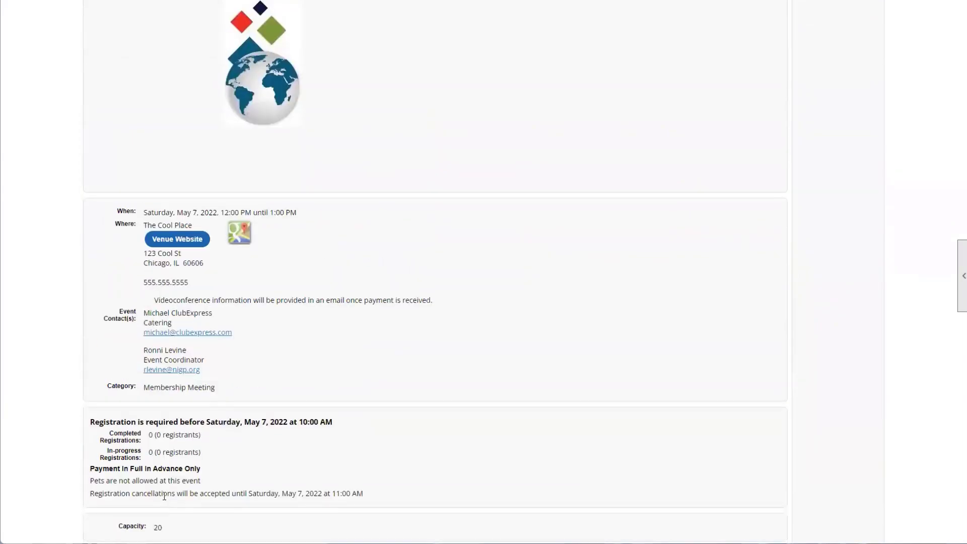
Find the event rules text in the registration section of the event view and highlight it.
scroll(134, 329, down, 1)
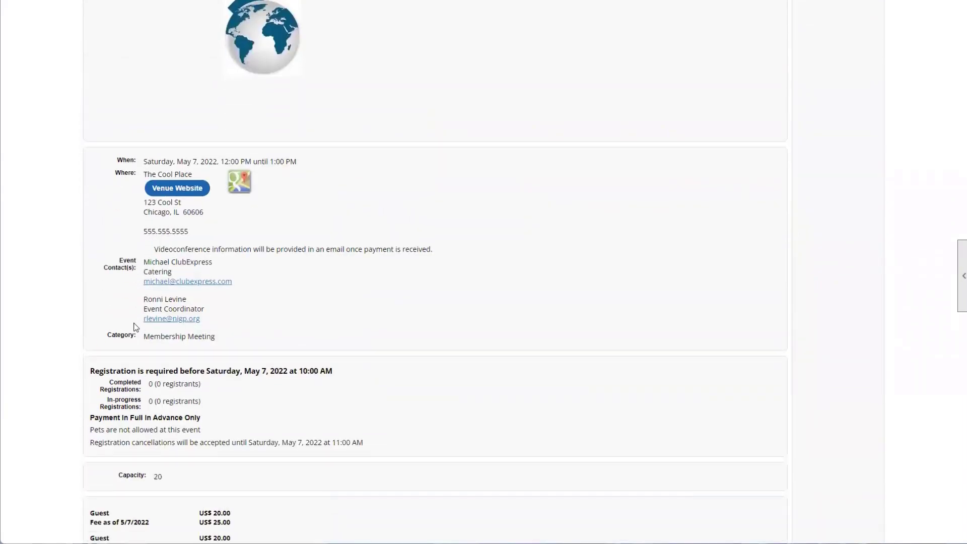
scroll(134, 330, up, 3)
scroll(135, 324, down, 1)
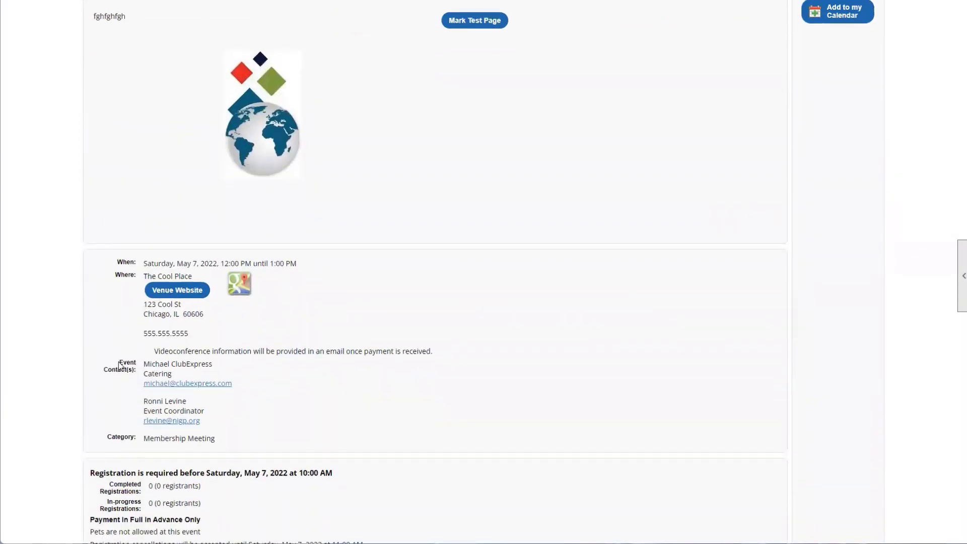
scroll(119, 365, down, 3)
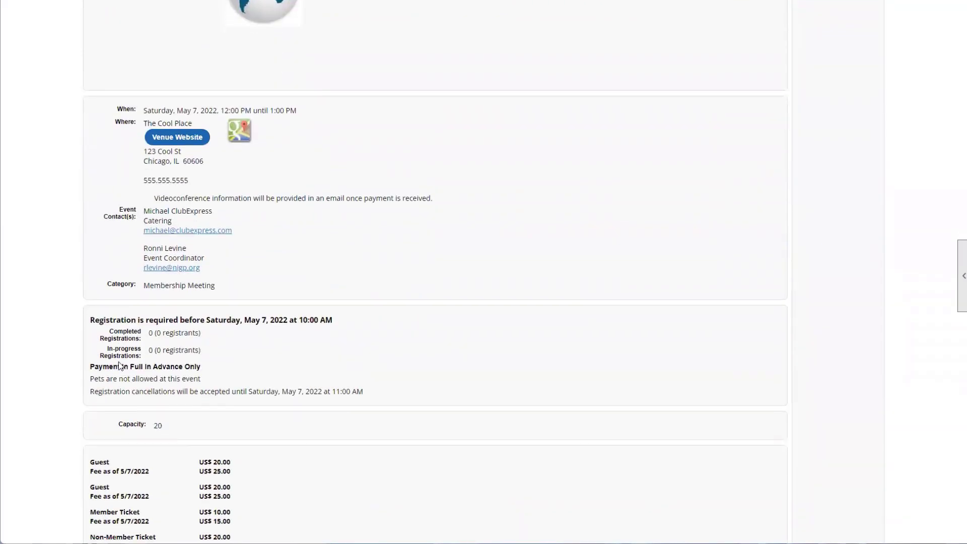
scroll(119, 364, down, 1)
scroll(119, 364, down, 1)
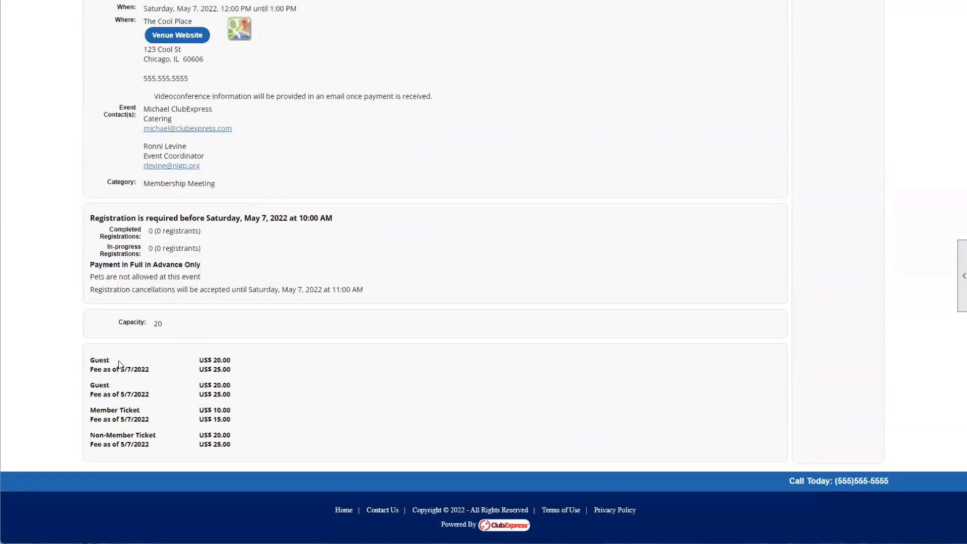
drag(89, 276, 216, 281)
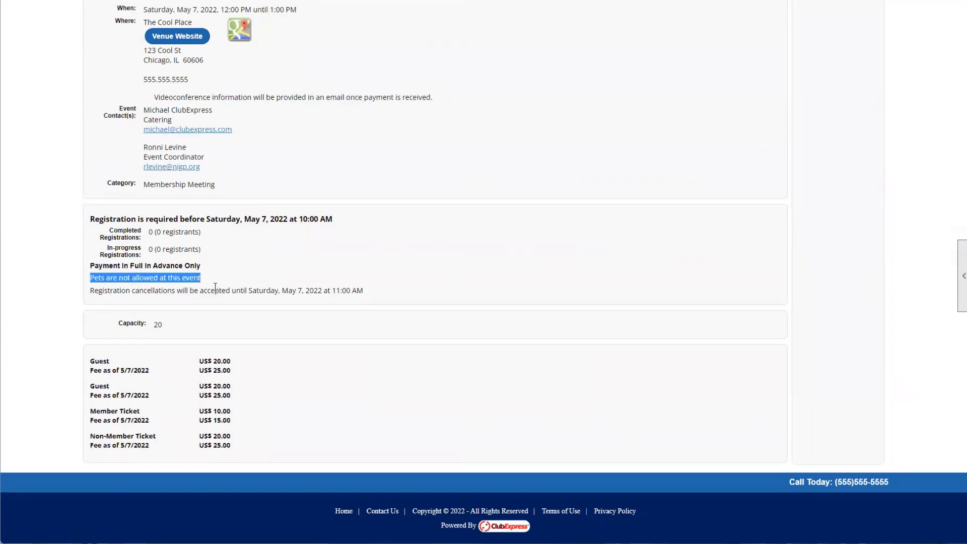
Show the event's admin options and open its Event Contact(s) panel for editing.
scroll(216, 280, up, 9)
scroll(216, 290, up, 2)
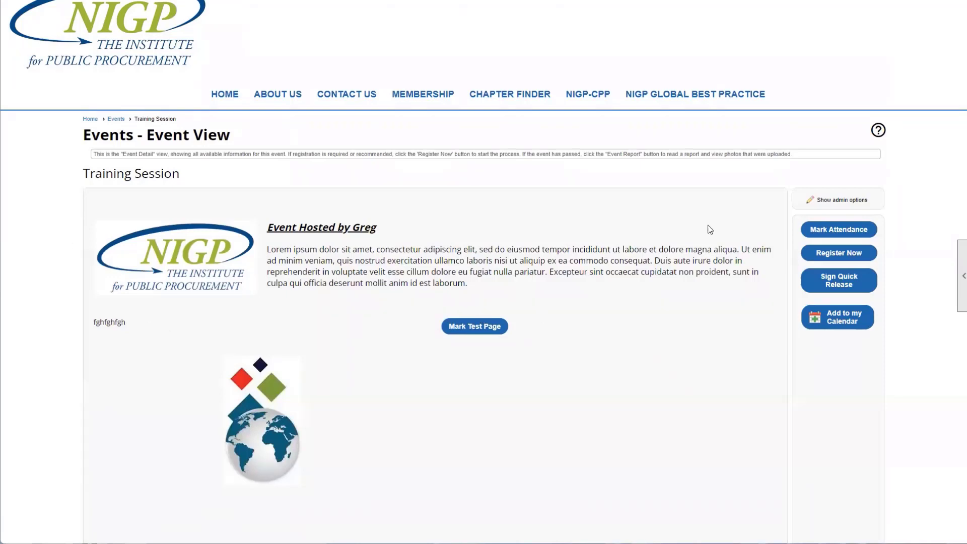
click(835, 202)
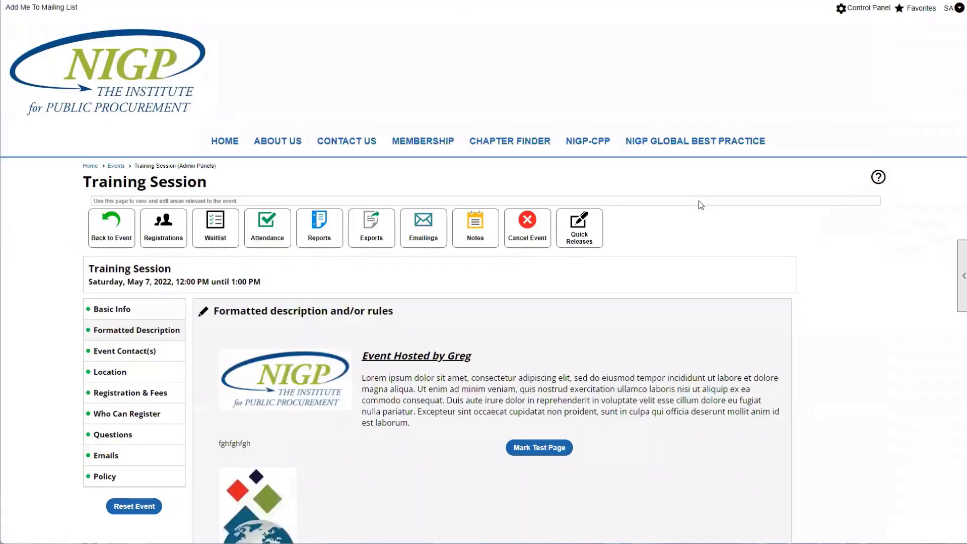
scroll(576, 246, down, 3)
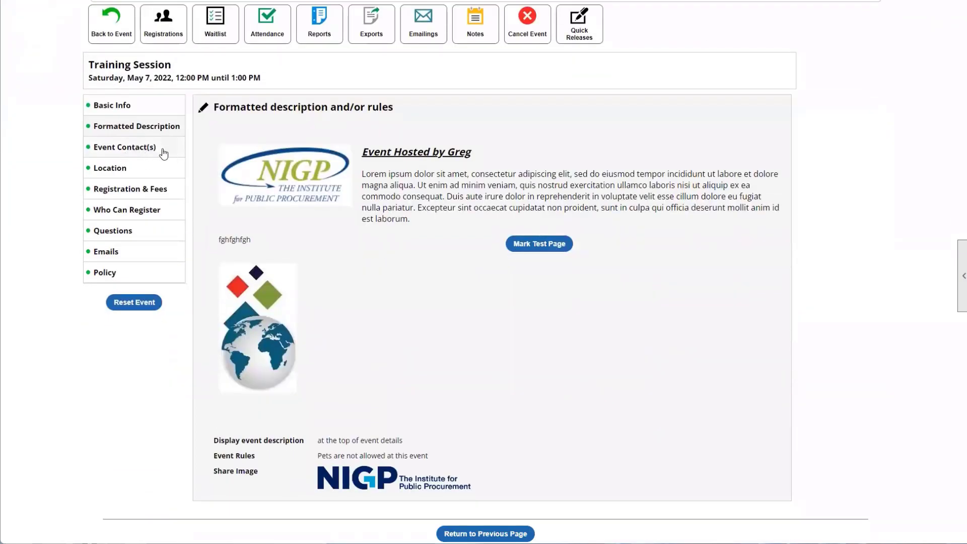
click(124, 156)
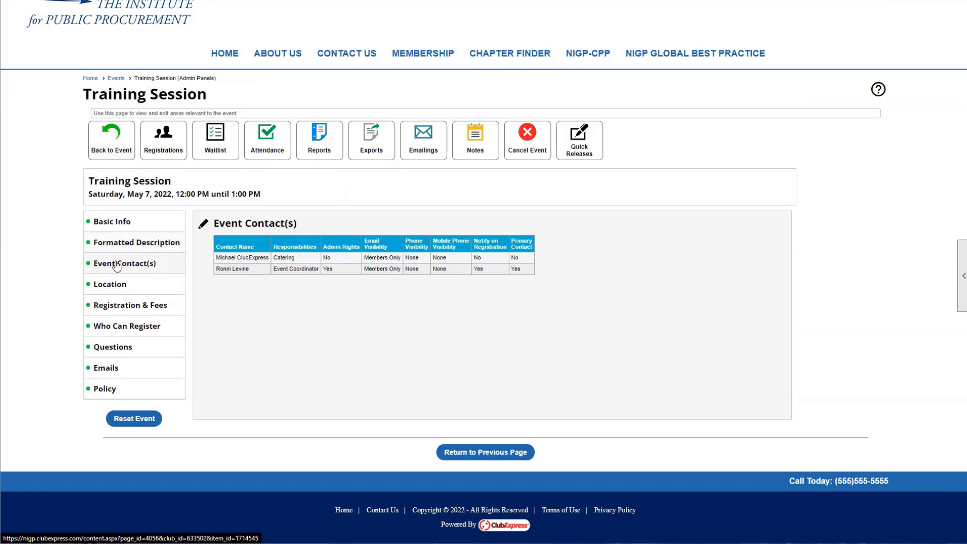
click(204, 226)
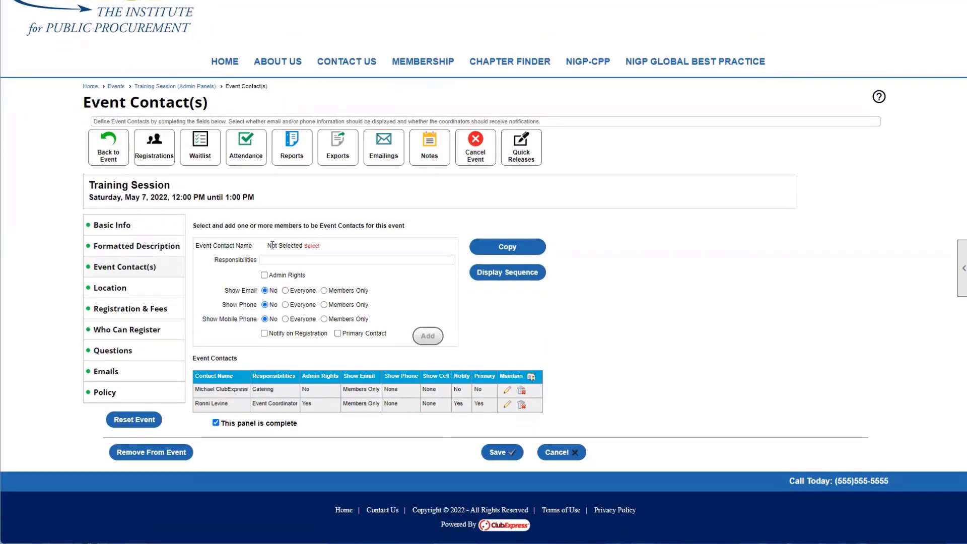
List all members available as an event contact, then close the member selection without choosing one.
click(312, 245)
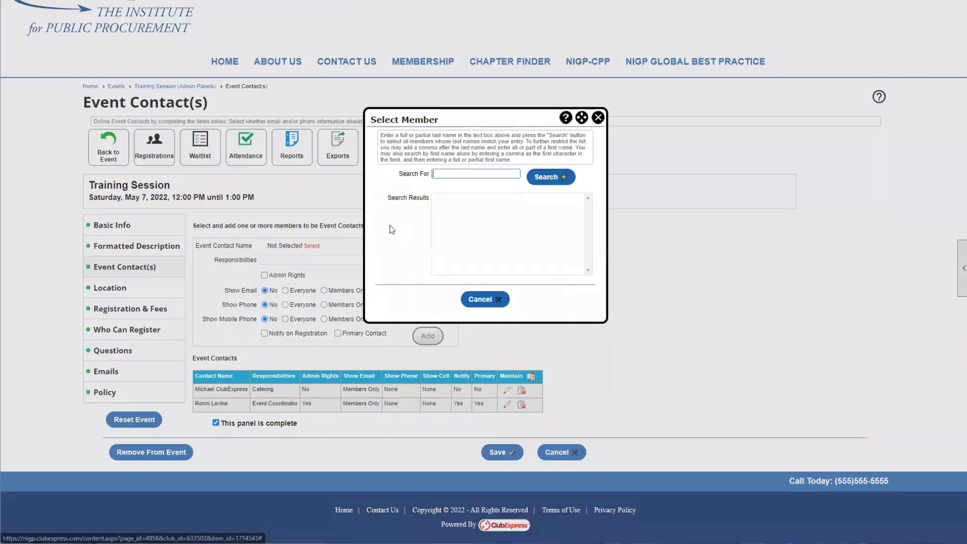
click(545, 178)
click(480, 207)
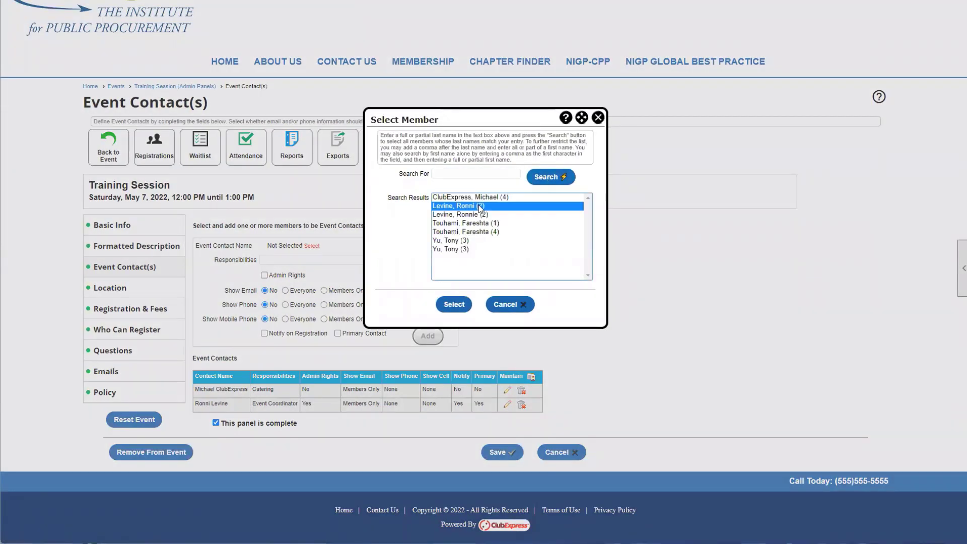
click(598, 118)
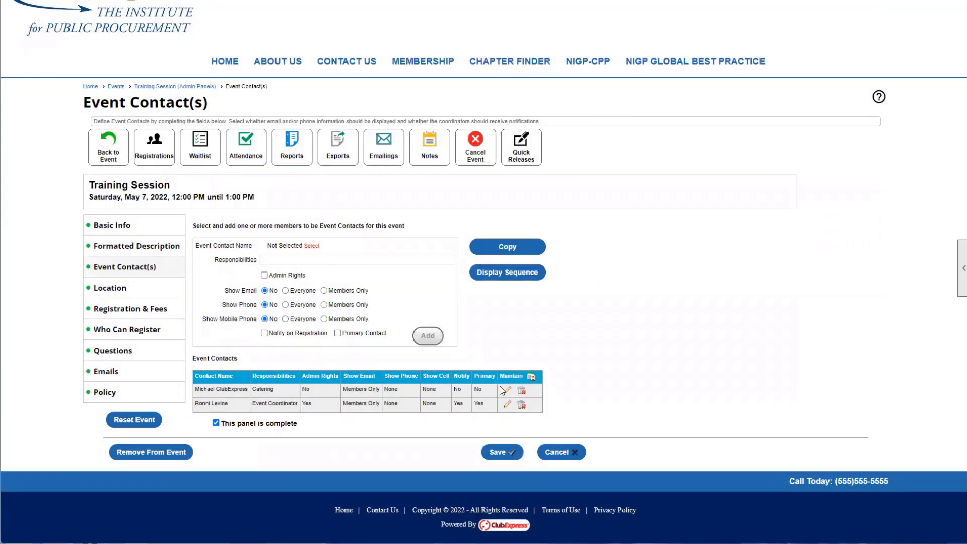
Open the Event Coordinator contact for editing and review its name, responsibilities and Admin Rights setting.
click(507, 404)
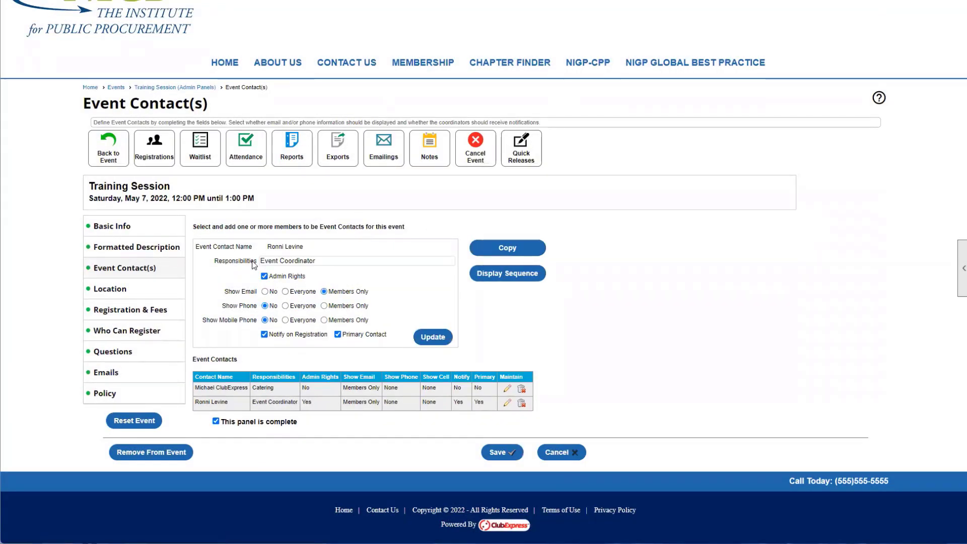
drag(291, 246, 340, 258)
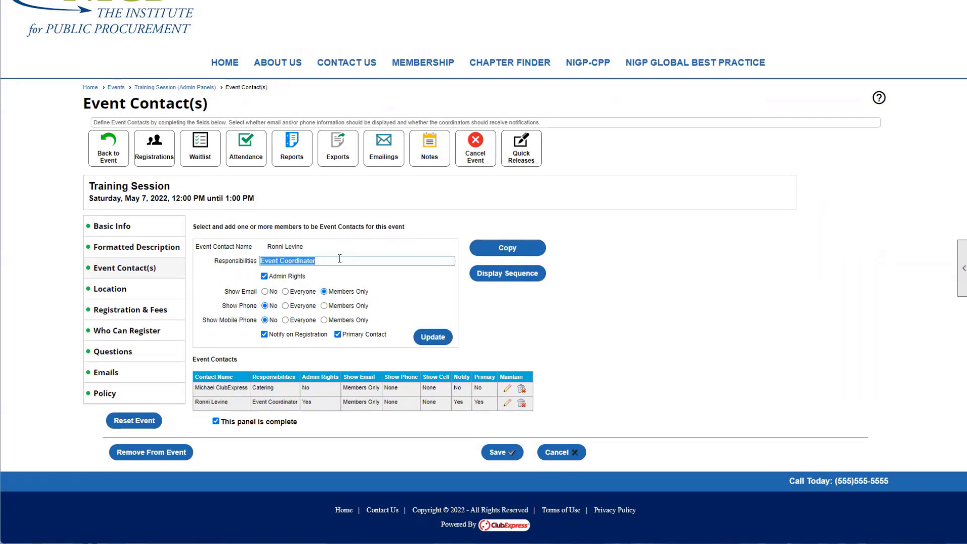
drag(256, 276, 312, 278)
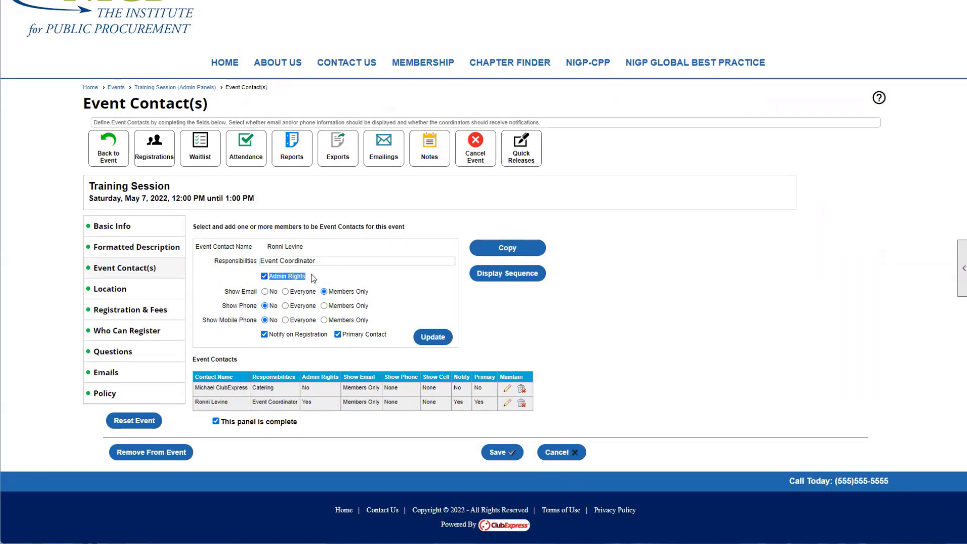
click(314, 277)
click(315, 277)
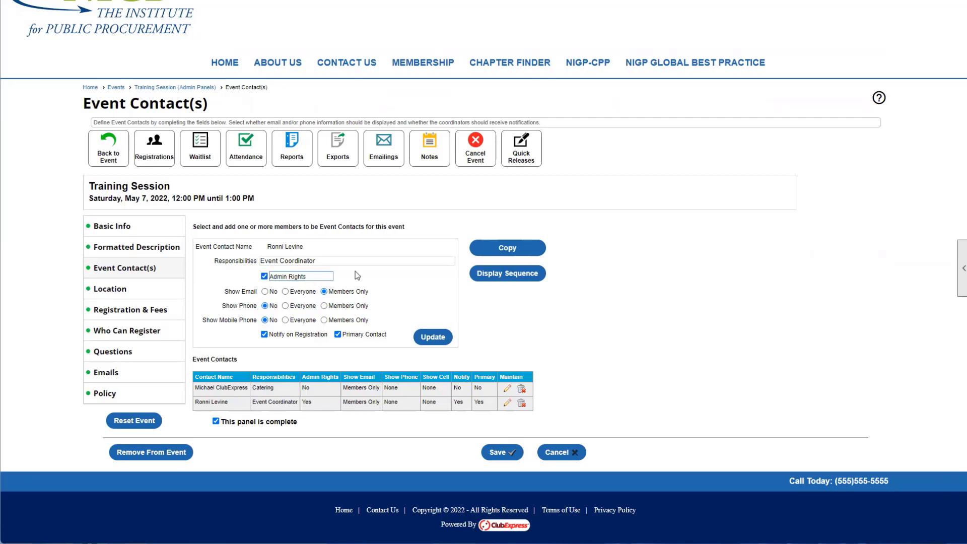
drag(267, 247, 305, 250)
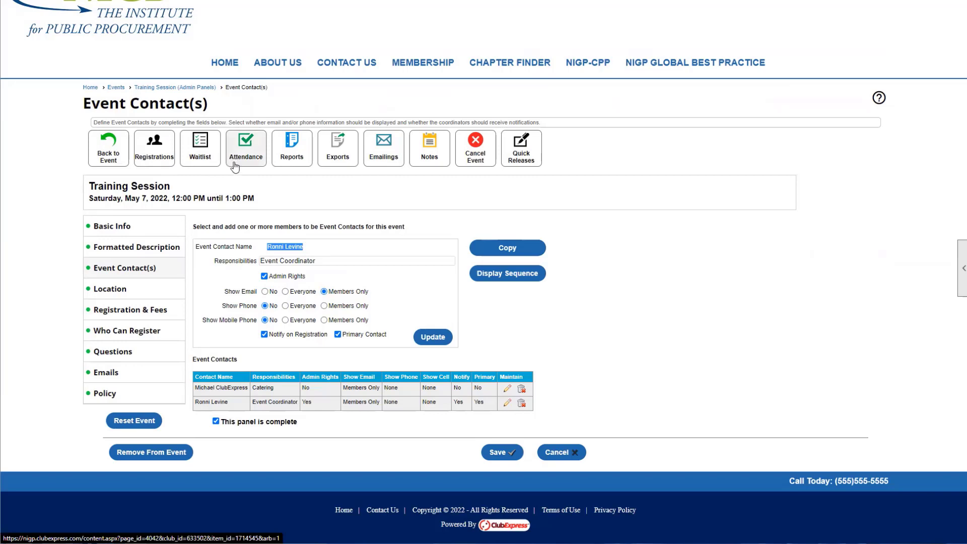
scroll(319, 382, up, 1)
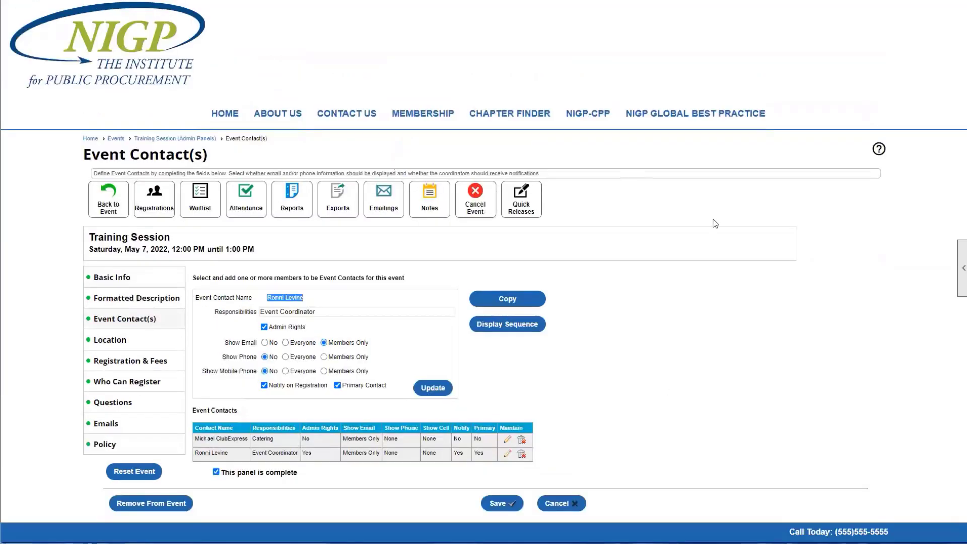
scroll(413, 439, down, 1)
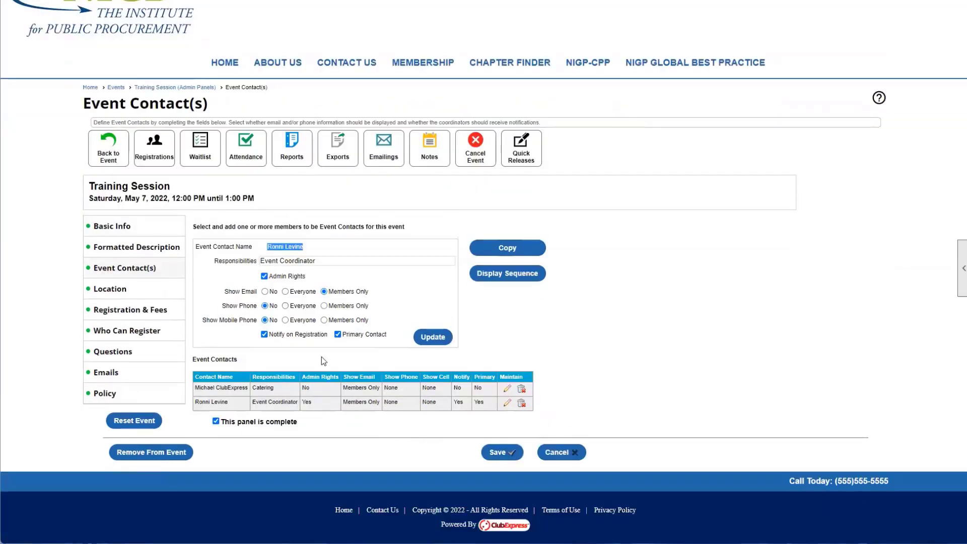
Open the Catering contact for editing and set its Show Phone option to Members Only.
click(508, 389)
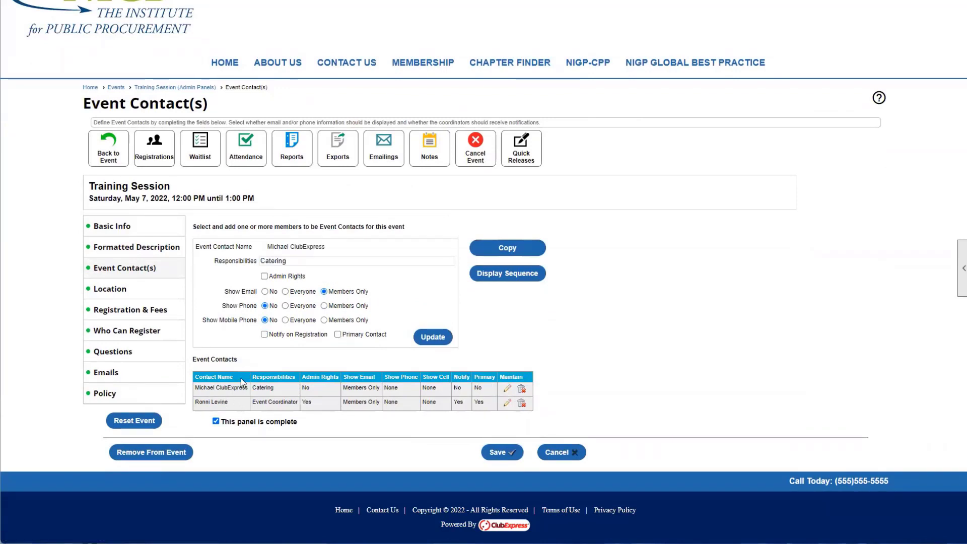
drag(266, 247, 334, 251)
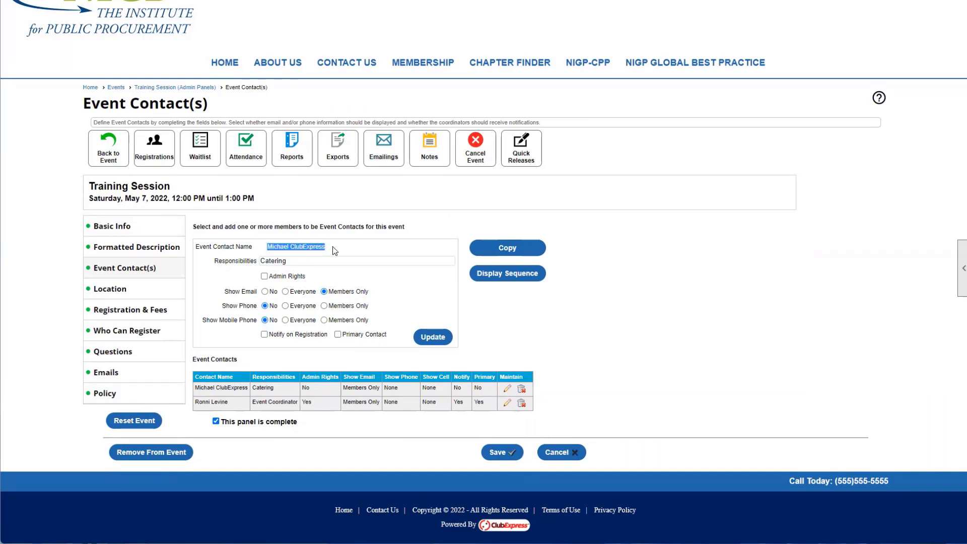
double_click(260, 262)
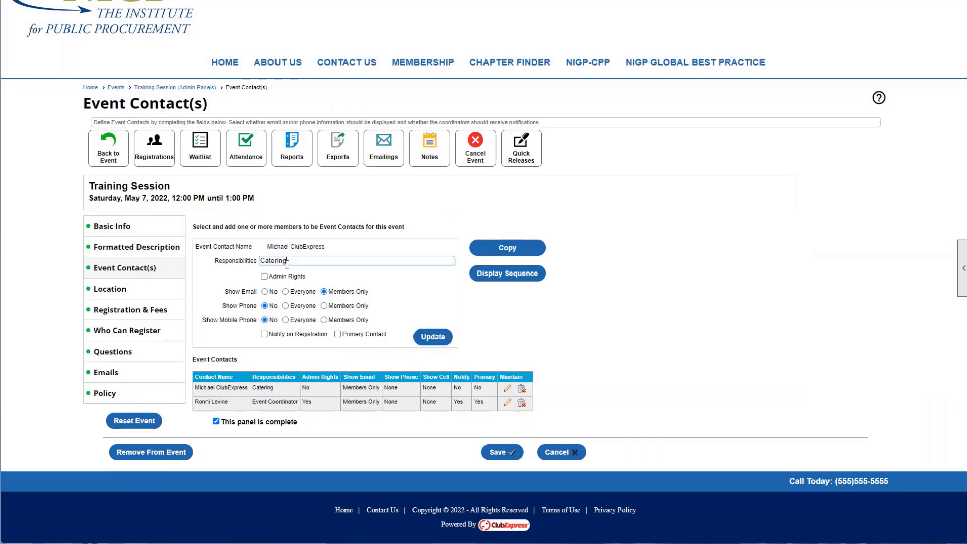
click(248, 275)
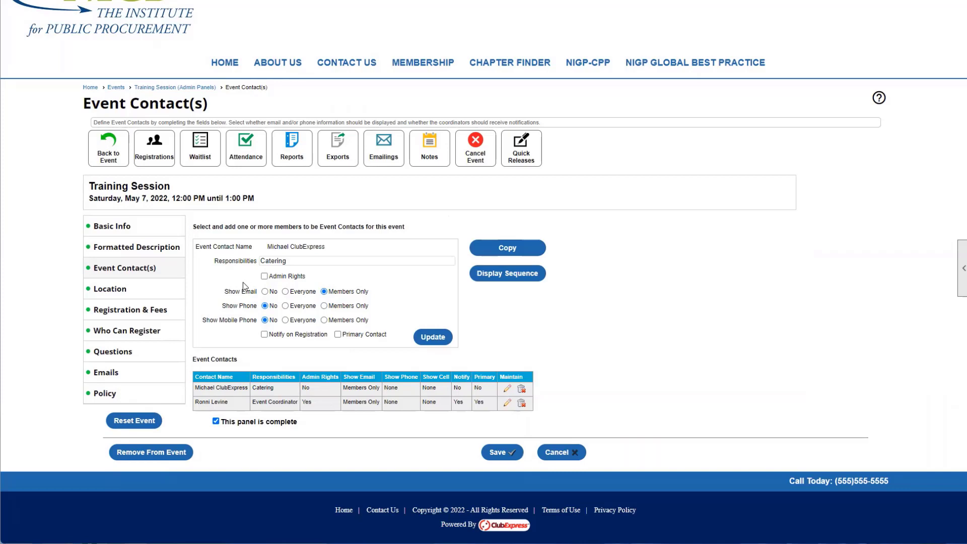
drag(224, 292, 258, 293)
click(232, 296)
click(323, 305)
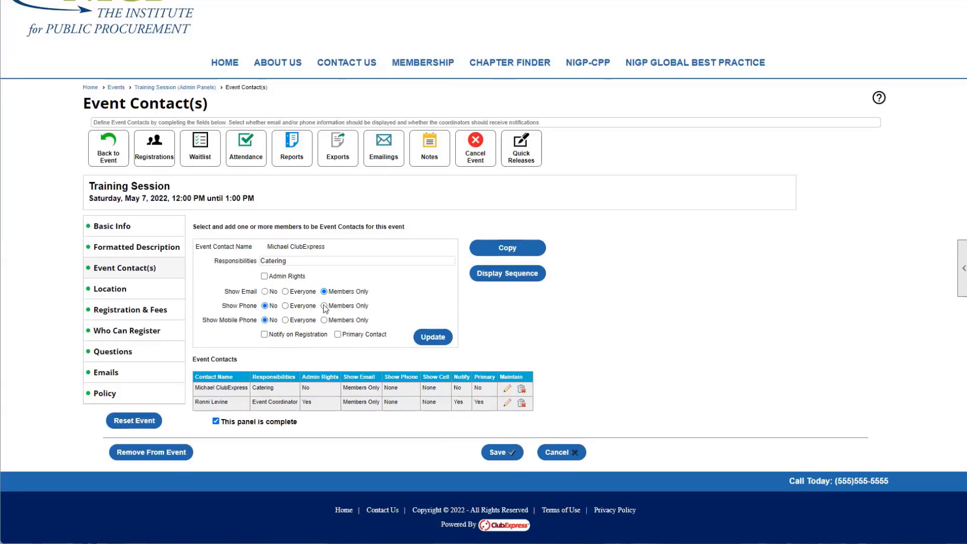
click(394, 307)
Highlight the Primary Contact option and the listed event contacts, and try Notify on Registration for the Catering contact before clearing it again.
drag(388, 335, 347, 341)
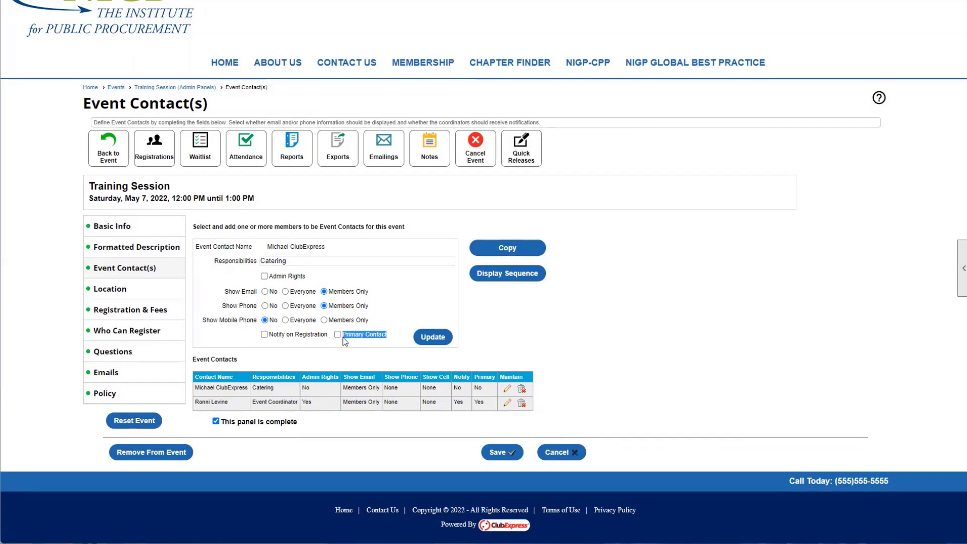
drag(193, 385, 239, 404)
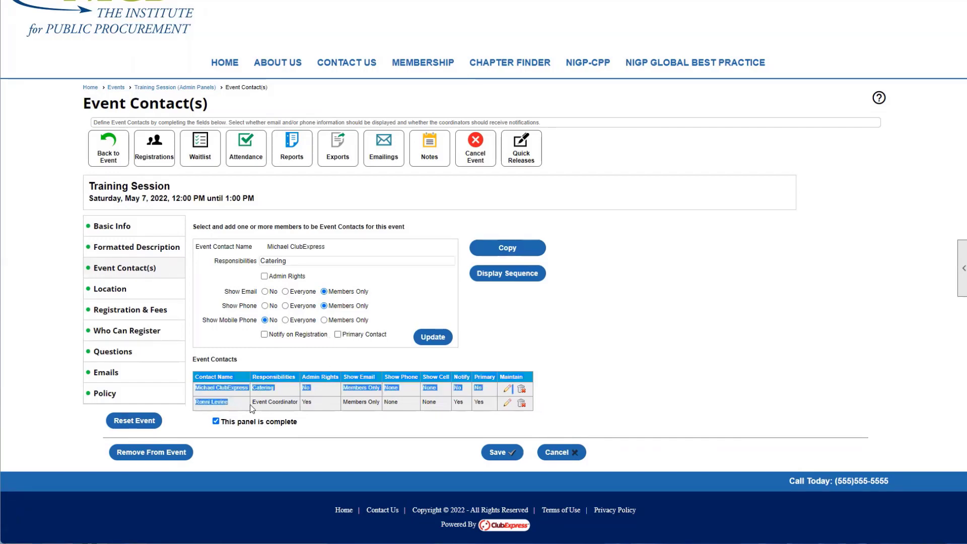
drag(299, 403, 316, 404)
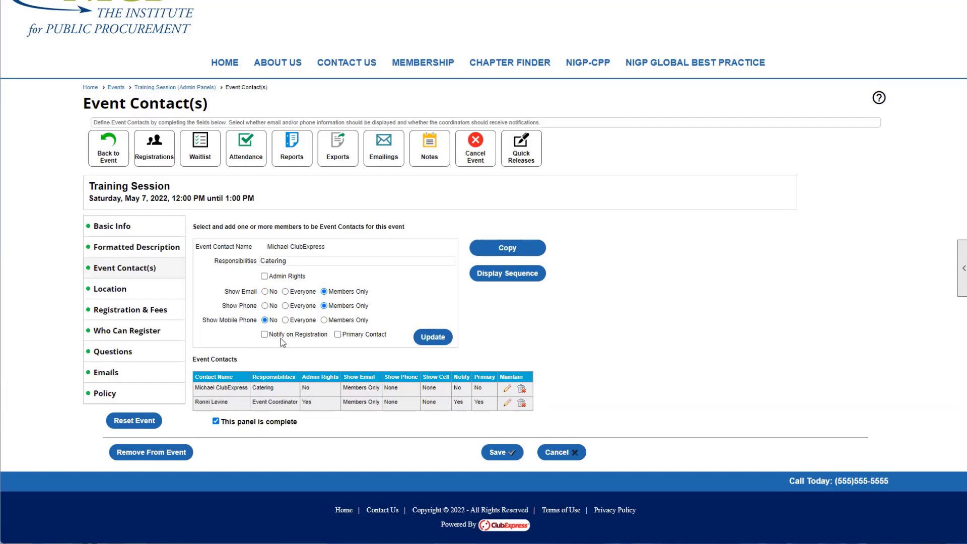
click(264, 336)
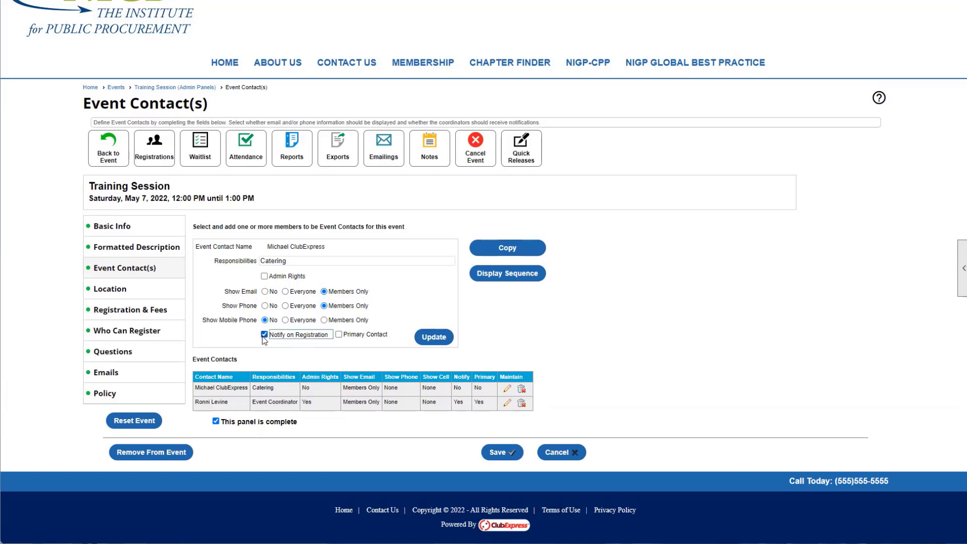
click(263, 336)
click(274, 359)
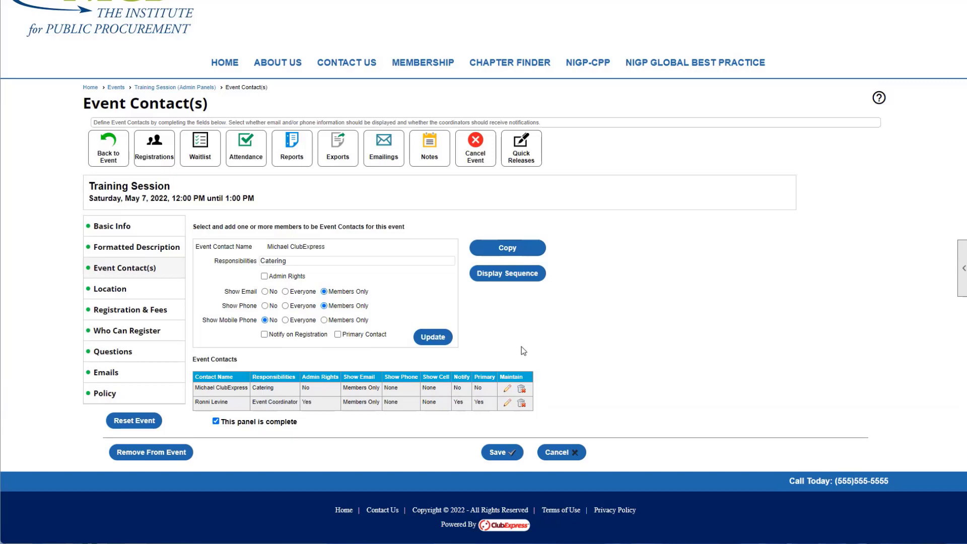
Open the event's Location panel for editing and highlight the Show Map Link and Location Website settings.
click(127, 294)
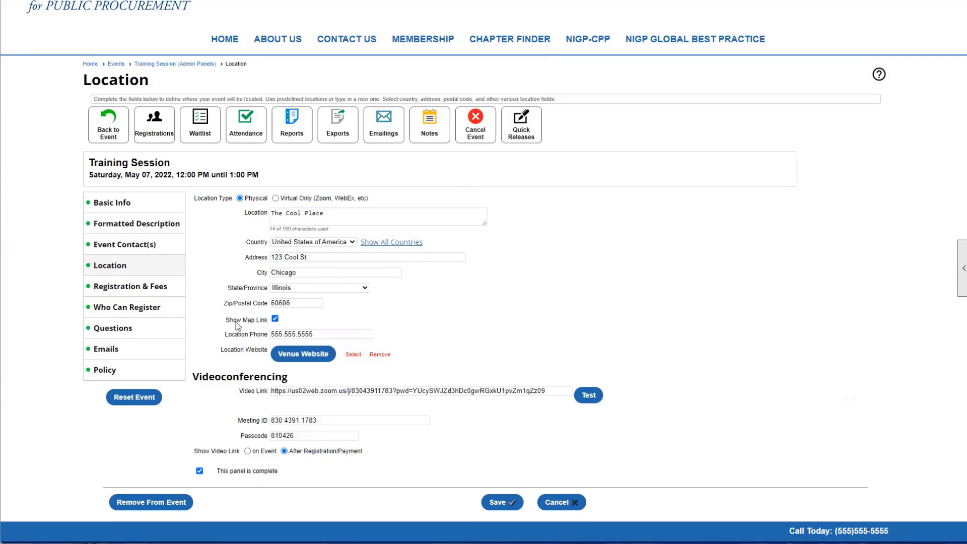
drag(229, 321, 267, 324)
click(276, 320)
drag(219, 352, 256, 351)
click(256, 351)
Try an External Page link with Button display and New Window target in the location website's link builder, closing it without saving.
click(354, 355)
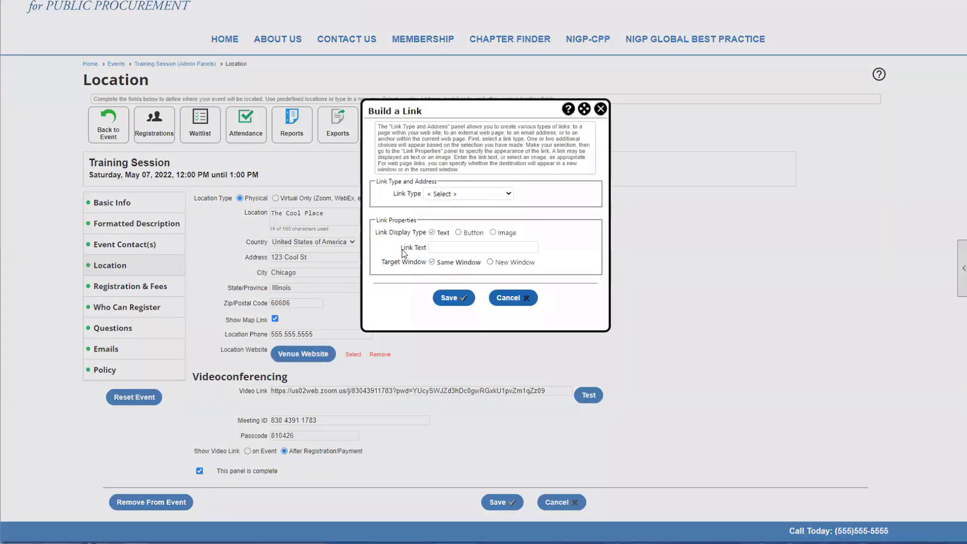
click(437, 198)
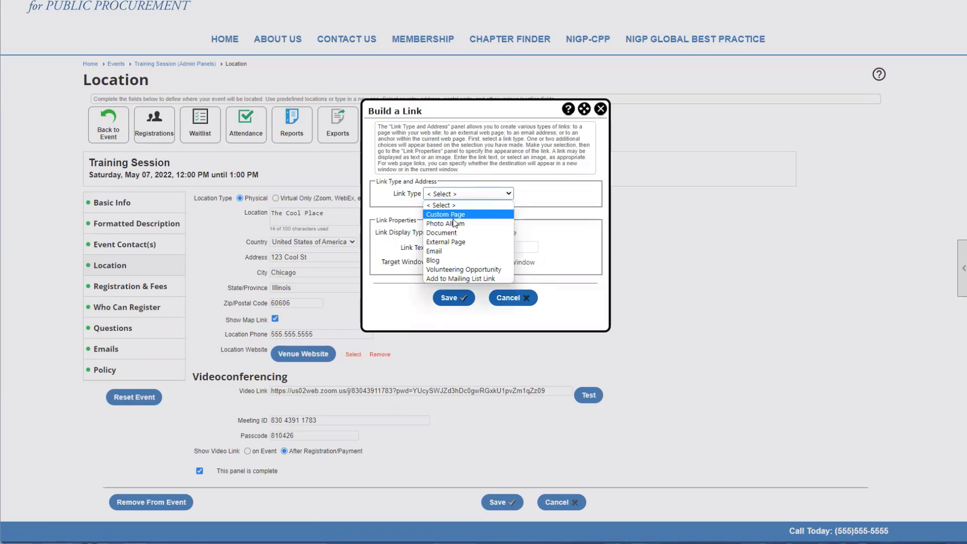
click(441, 243)
click(492, 208)
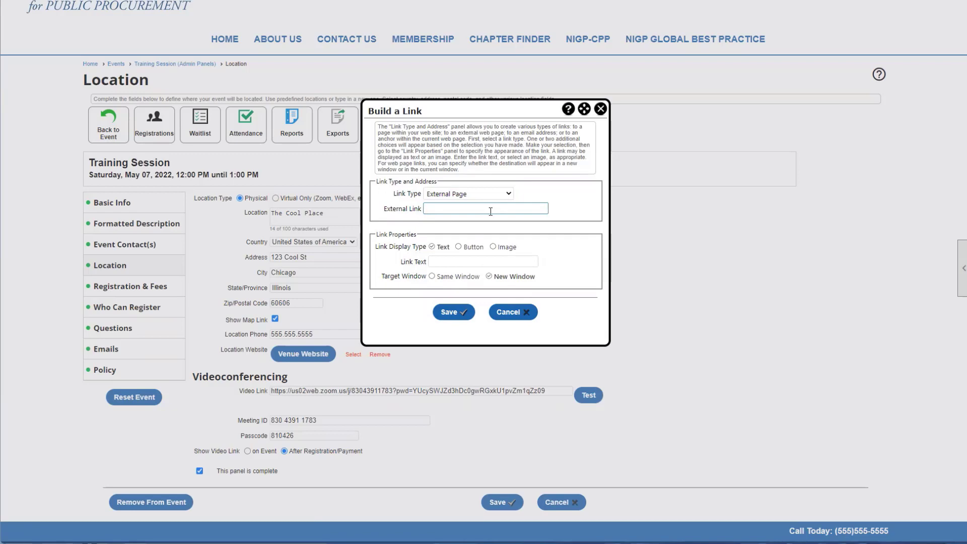
click(431, 263)
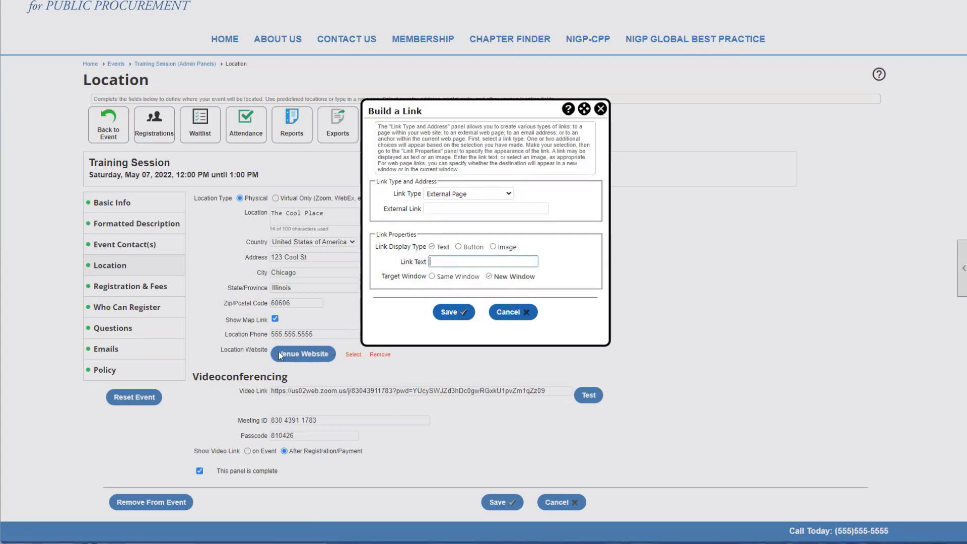
click(456, 247)
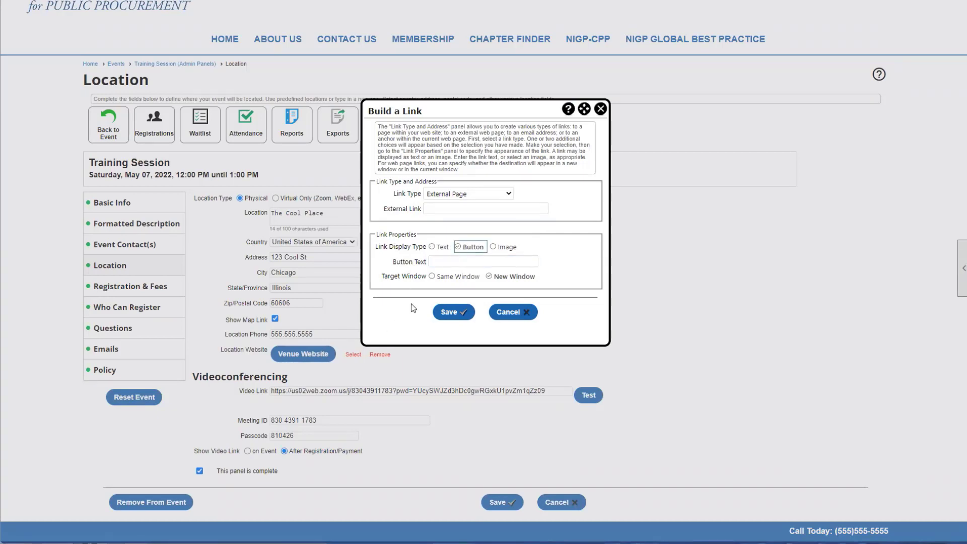
click(440, 280)
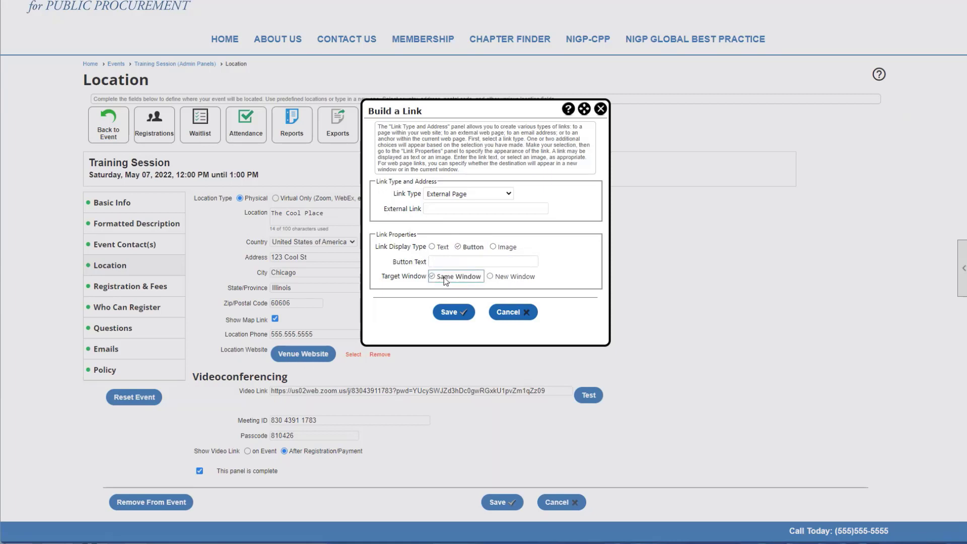
click(515, 278)
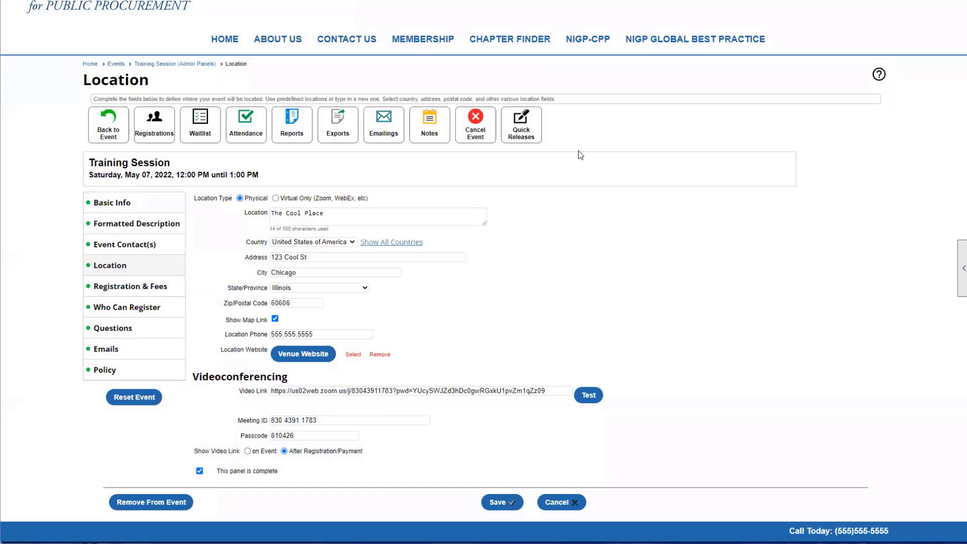
click(600, 111)
Test the Venue Website link and close the page it opens.
click(302, 354)
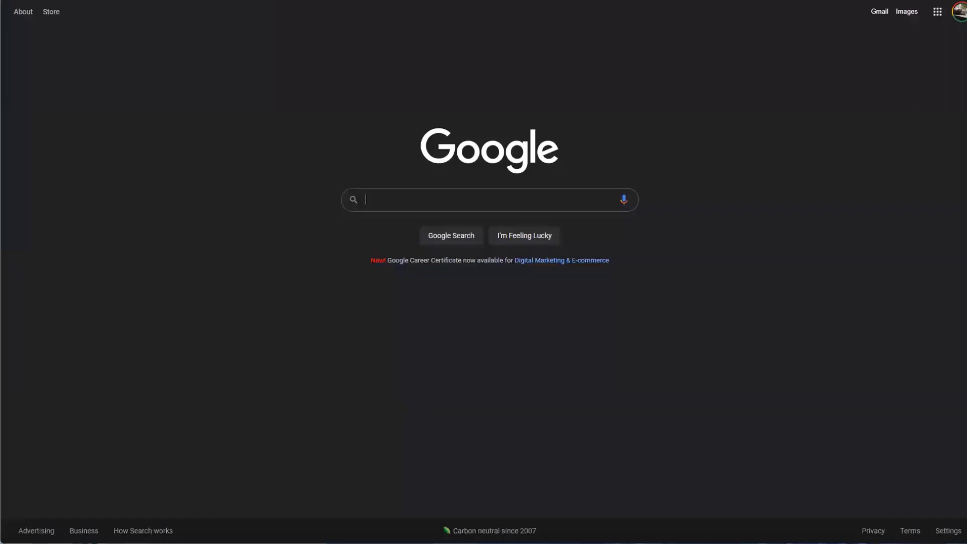
key(ctrl+w)
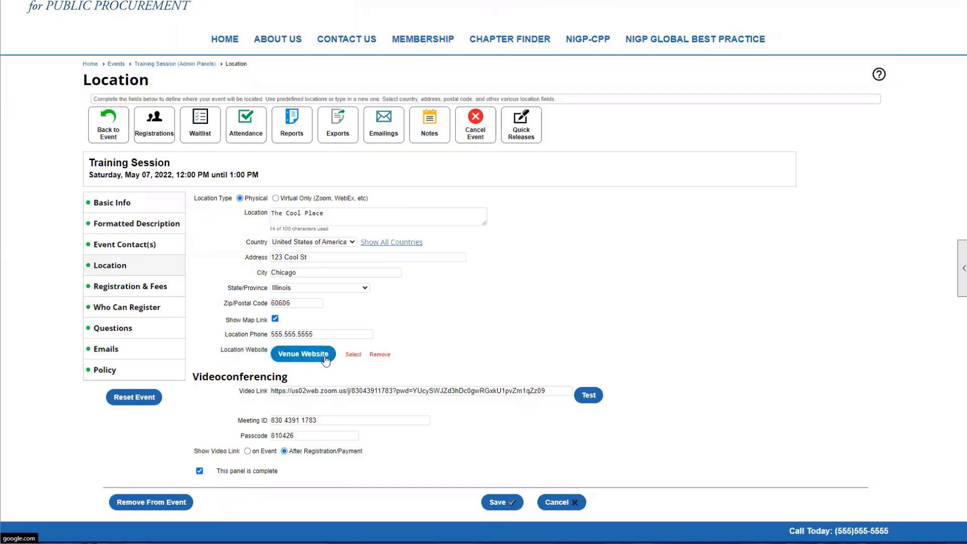
Highlight the Videoconferencing section and try showing the video link on the event, restoring the After Registration/Payment option.
scroll(575, 313, down, 1)
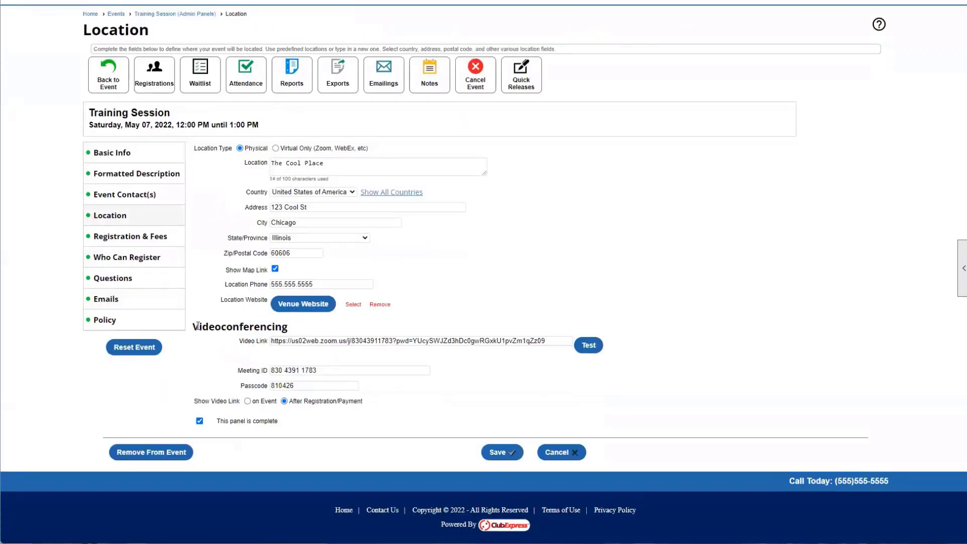
drag(193, 326, 298, 329)
click(298, 329)
click(246, 401)
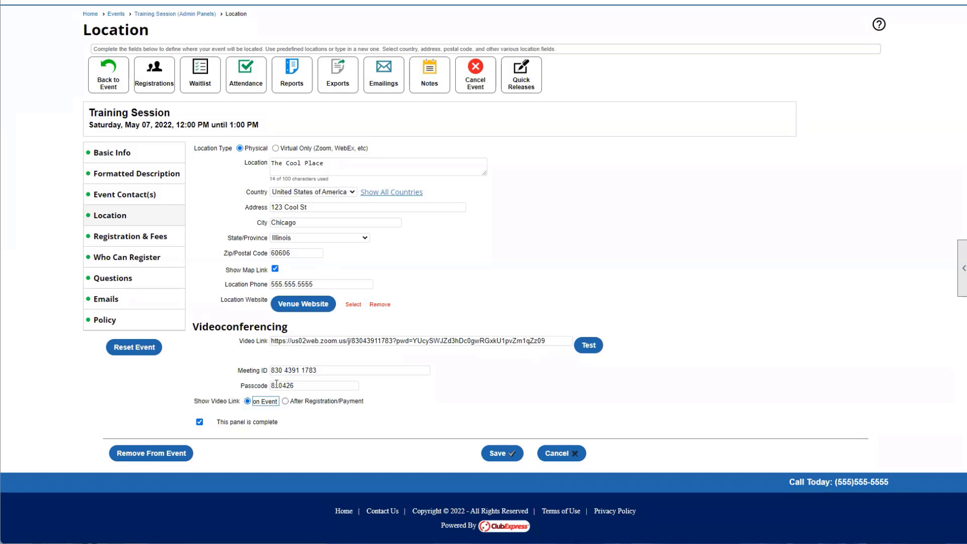
click(303, 402)
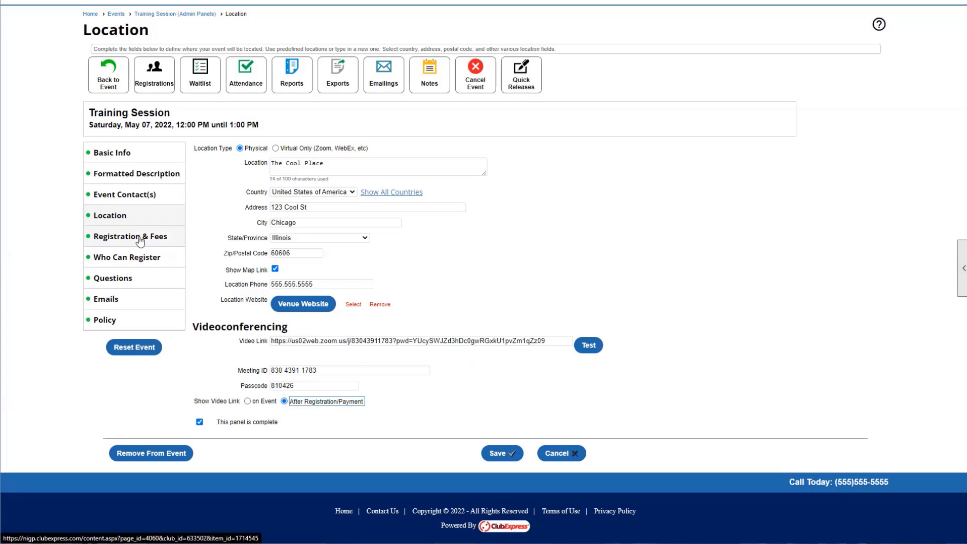
Open the Registration & Fees panel for editing and set the Registration type to External.
mouse_move(142, 261)
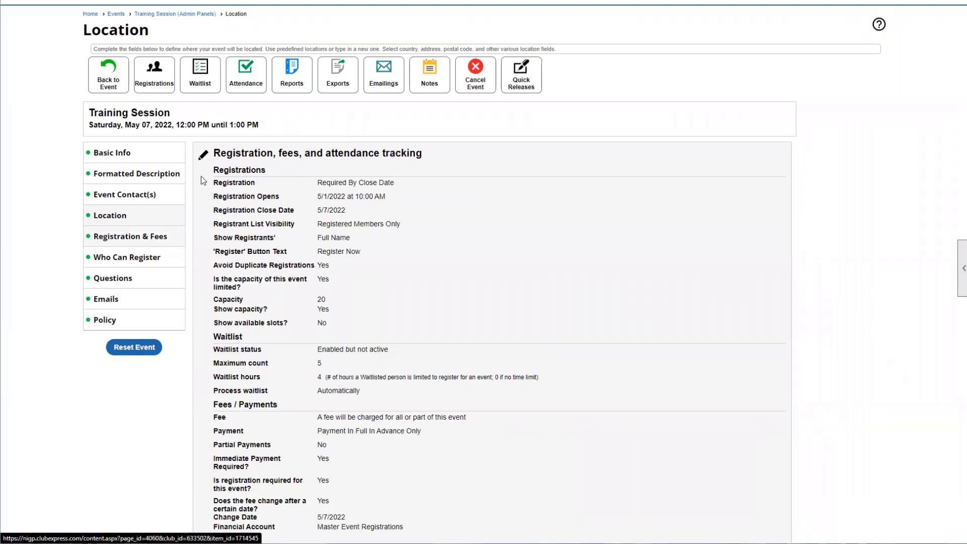
click(204, 155)
scroll(262, 151, down, 5)
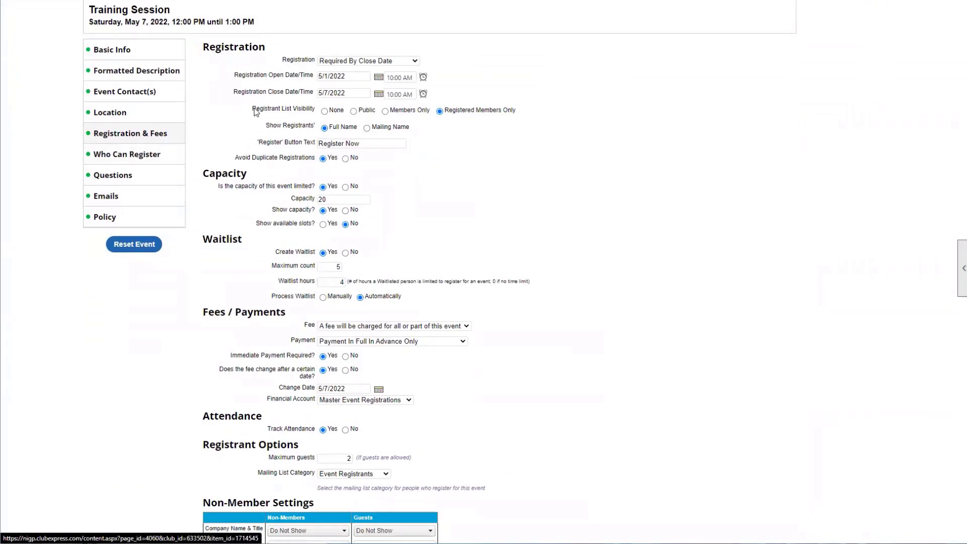
drag(285, 61, 337, 62)
click(337, 61)
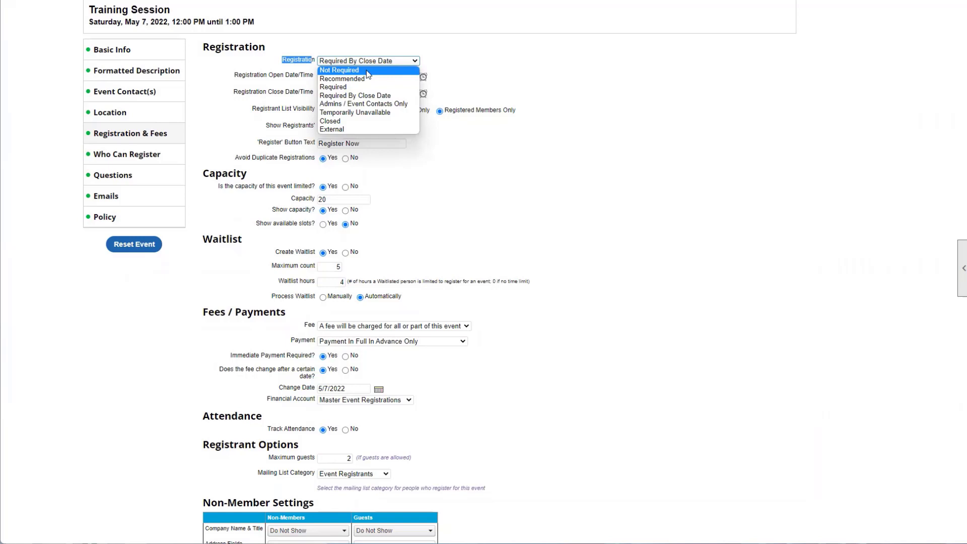
click(347, 130)
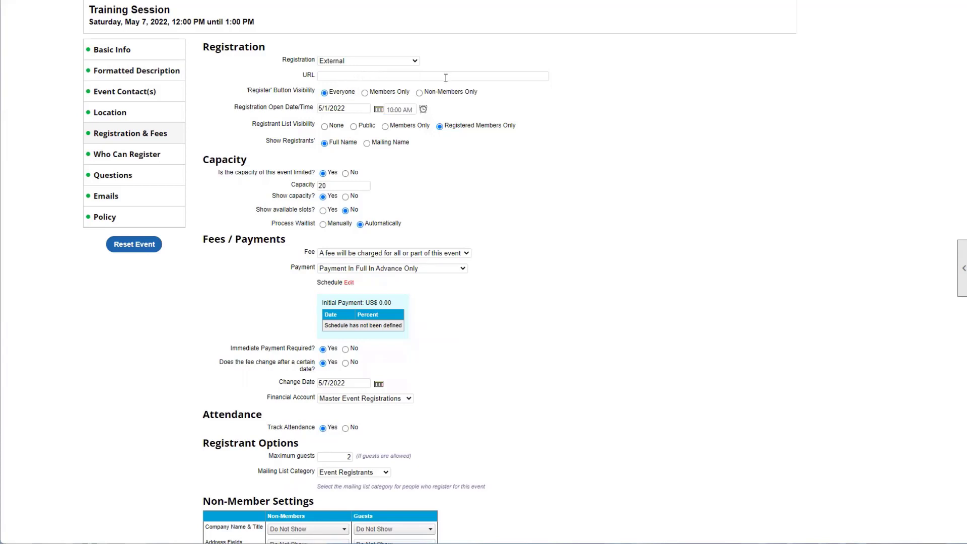
Set the event's registration to Required By Close Date and review the registration open and close dates and times.
click(361, 61)
click(350, 95)
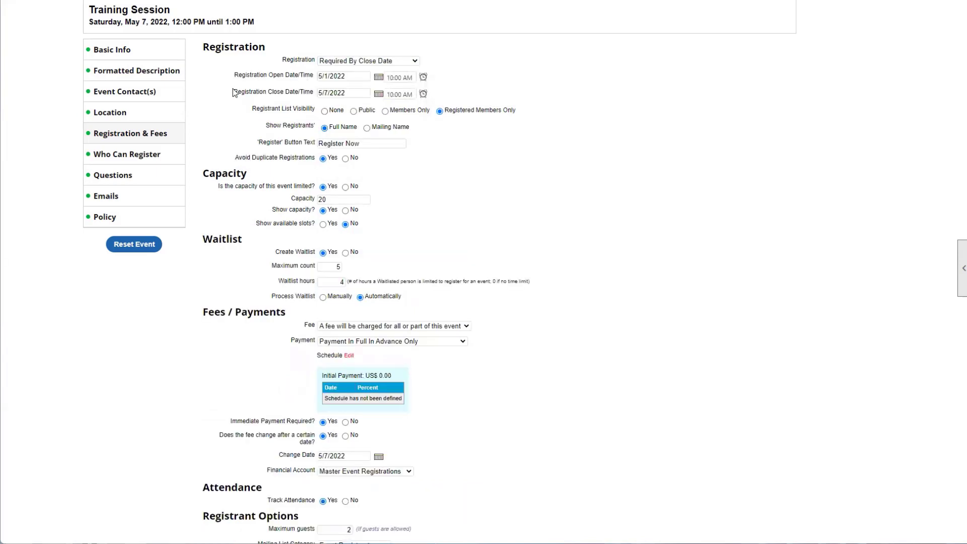
drag(233, 92, 313, 92)
drag(234, 77, 307, 79)
click(307, 80)
drag(318, 77, 354, 78)
drag(387, 78, 403, 80)
drag(319, 93, 344, 94)
drag(413, 95, 385, 94)
click(286, 65)
Review the registrant list visibility, register button text and duplicate registration settings.
drag(252, 110, 321, 113)
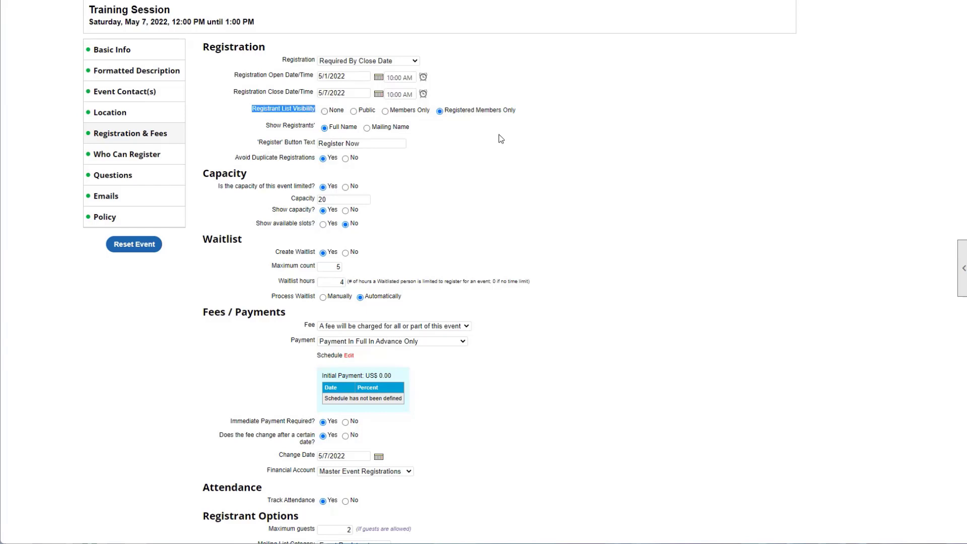
drag(528, 109, 454, 113)
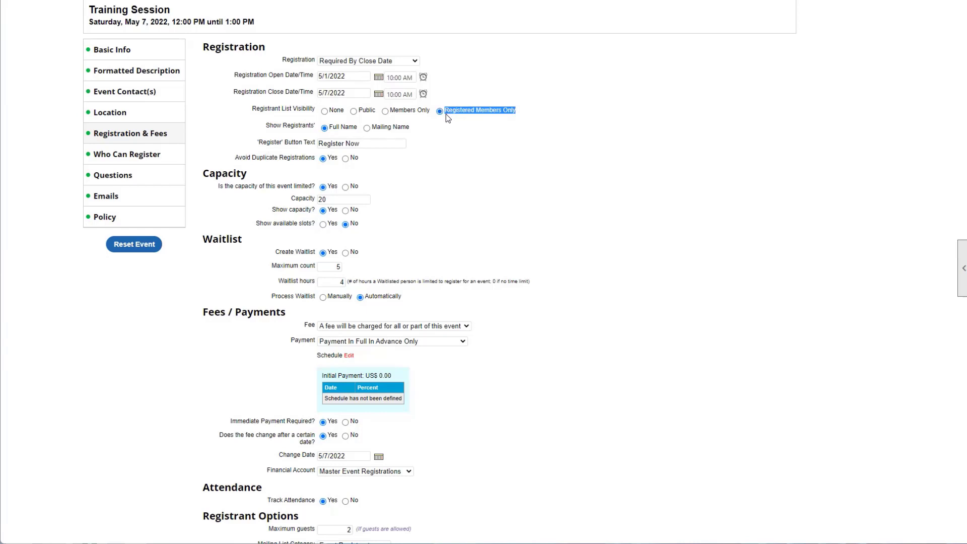
click(552, 110)
drag(445, 111, 522, 114)
click(536, 110)
drag(257, 142, 316, 149)
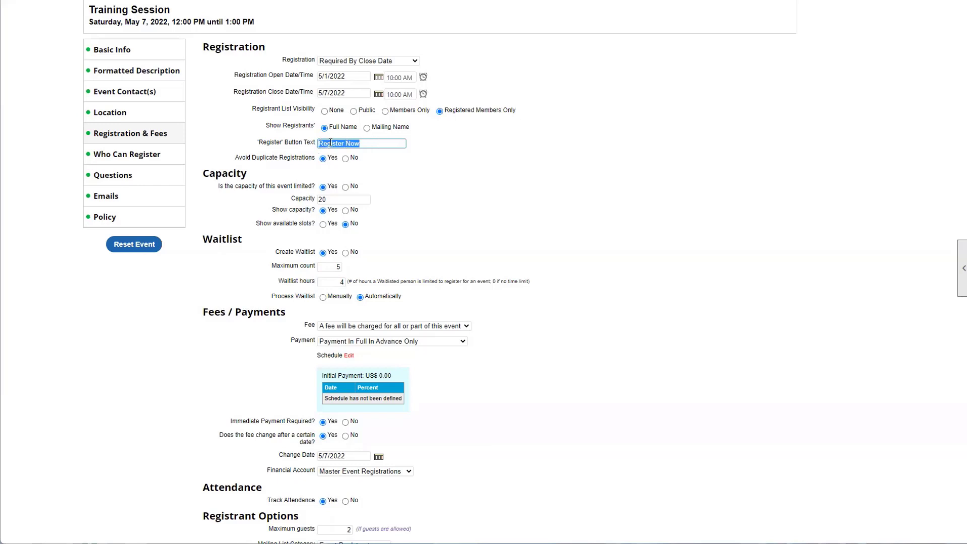
click(339, 141)
drag(235, 158, 313, 163)
click(314, 167)
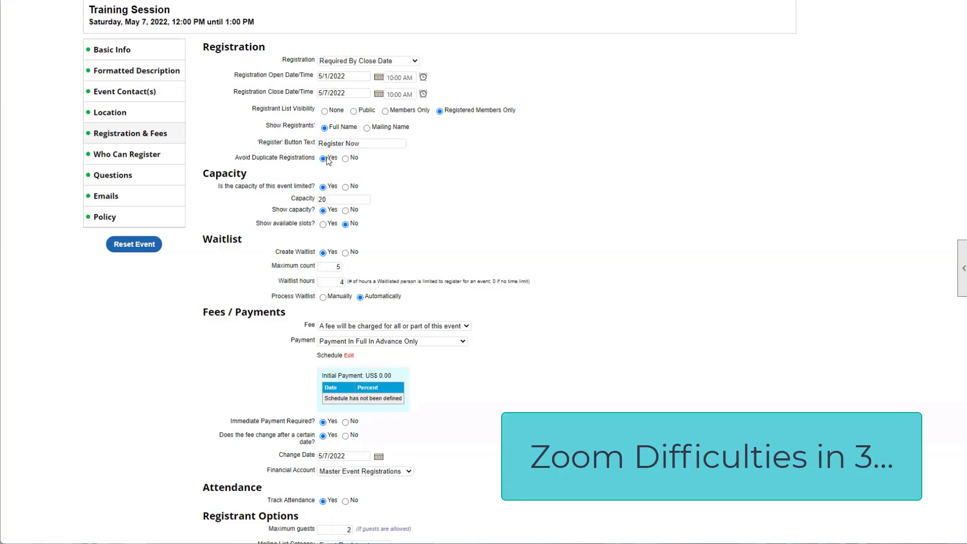
Switch Avoid Duplicate Registrations to No and back to Yes.
click(346, 159)
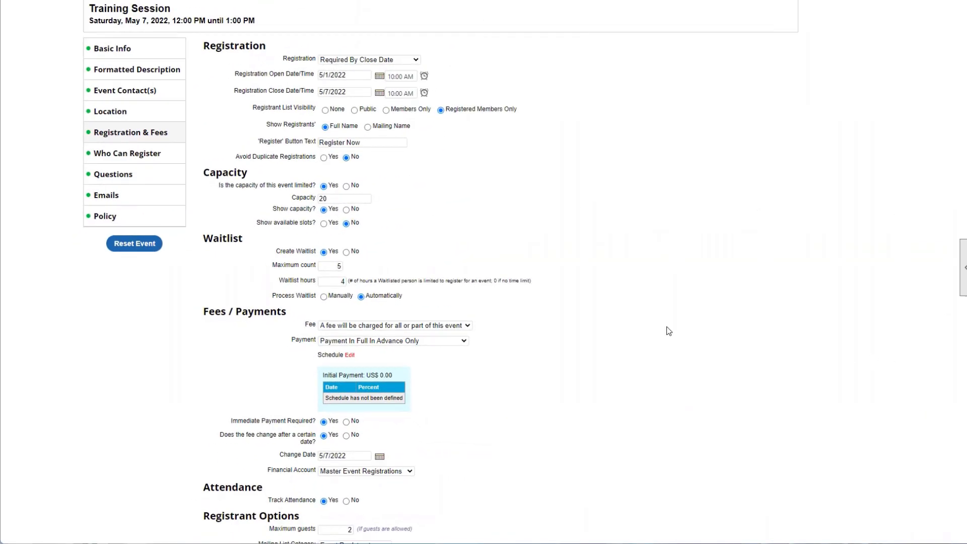
scroll(667, 333, up, 1)
scroll(666, 332, down, 1)
scroll(668, 337, up, 1)
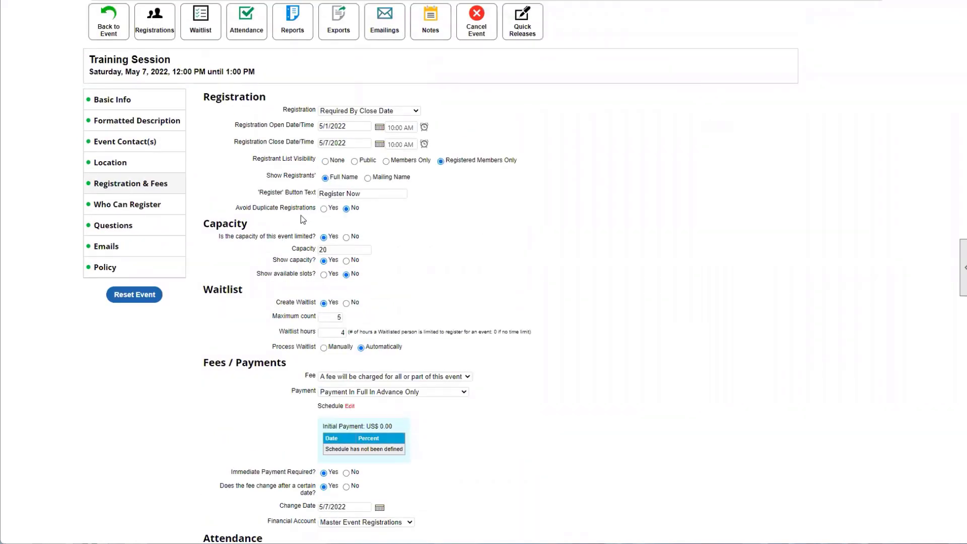
click(332, 209)
click(868, 237)
click(346, 209)
click(324, 210)
click(412, 207)
Review the capacity and waitlist sections, including the options for showing capacity and available slots.
scroll(390, 207, down, 2)
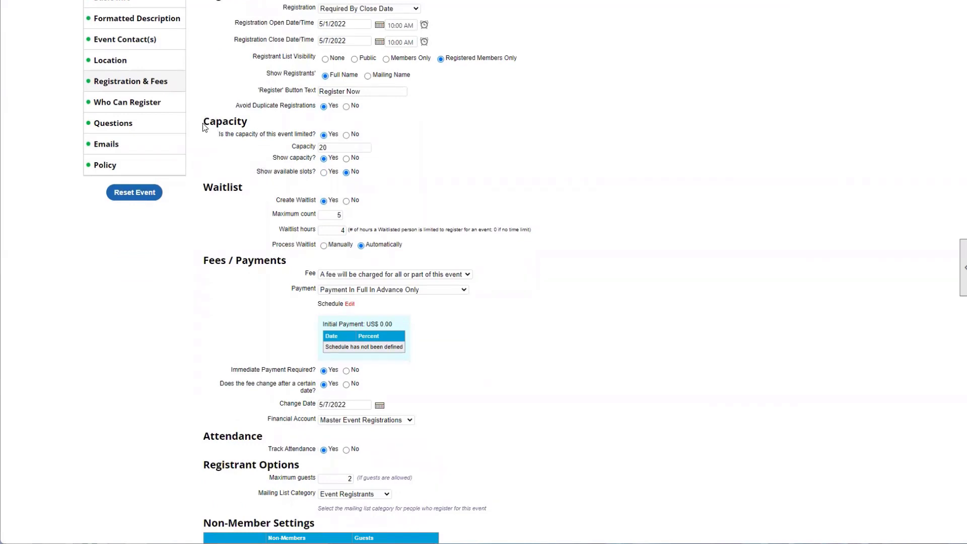
drag(203, 123, 254, 135)
click(215, 136)
click(254, 136)
drag(204, 194, 256, 195)
click(256, 195)
drag(272, 158, 315, 174)
drag(256, 172, 311, 174)
click(315, 177)
drag(257, 172, 317, 175)
click(421, 181)
click(332, 172)
click(347, 172)
Switch waitlist processing to Manually and return it to Automatically.
scroll(393, 177, down, 2)
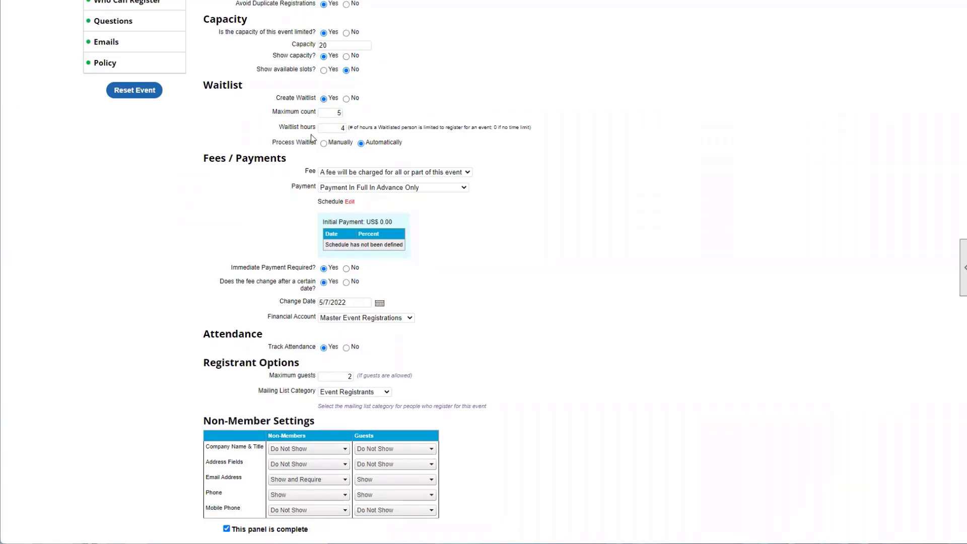
click(341, 144)
click(387, 143)
click(323, 144)
scroll(333, 178, up, 1)
scroll(332, 176, up, 3)
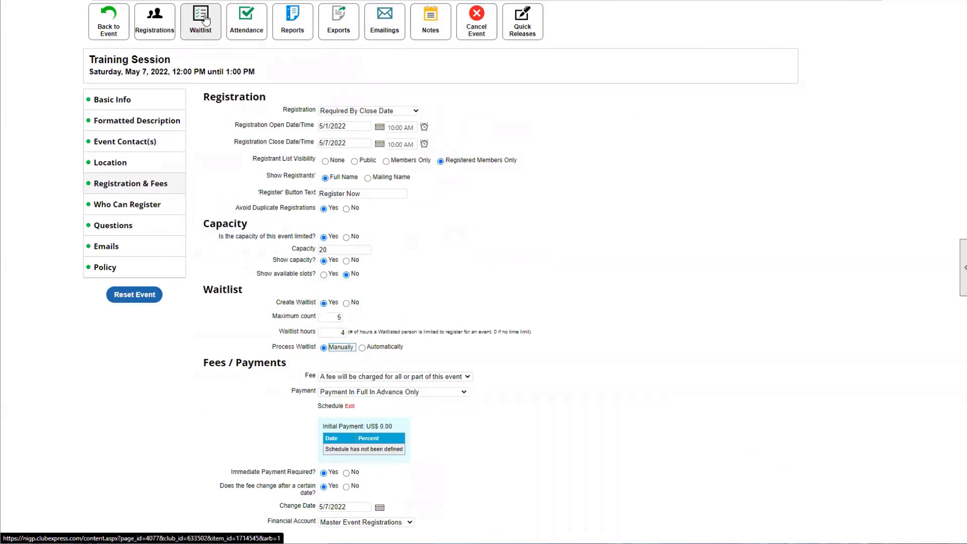
scroll(473, 352, down, 2)
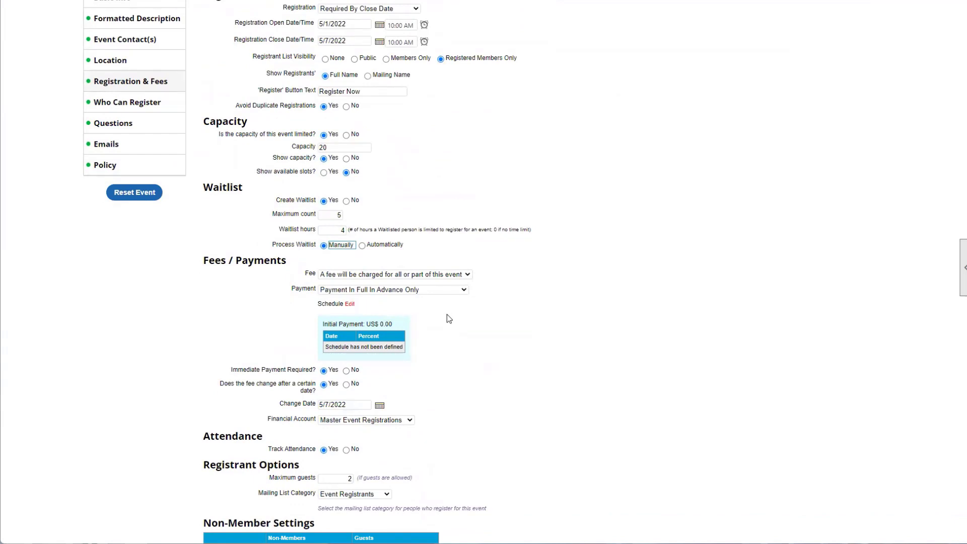
click(372, 245)
Set the waitlist hours to 0 so that waitlisted people have no time limit to register.
scroll(241, 191, down, 1)
drag(278, 180, 325, 181)
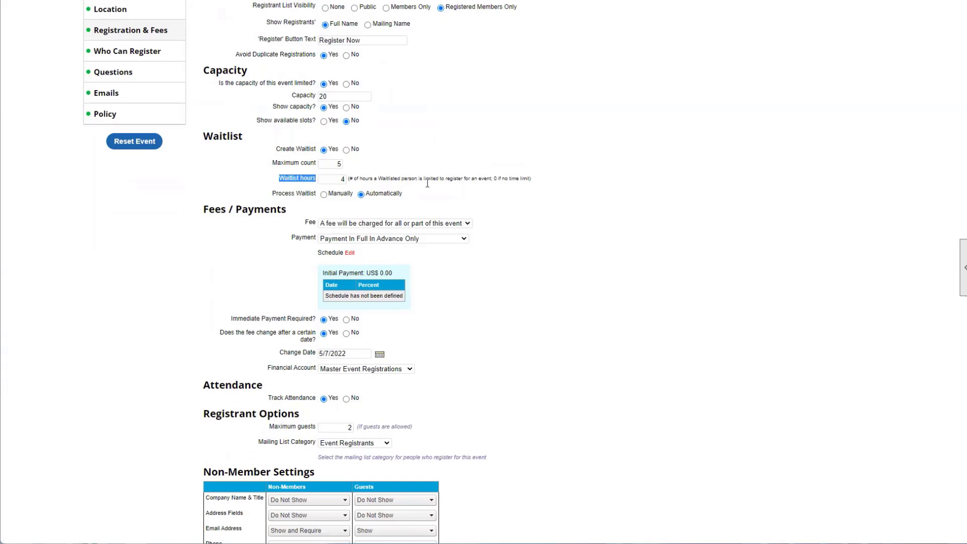
key(Tab)
text(0)
click(411, 174)
Try the option charging no fee for any part of the event, and return to charging a fee for all or part.
scroll(393, 181, down, 1)
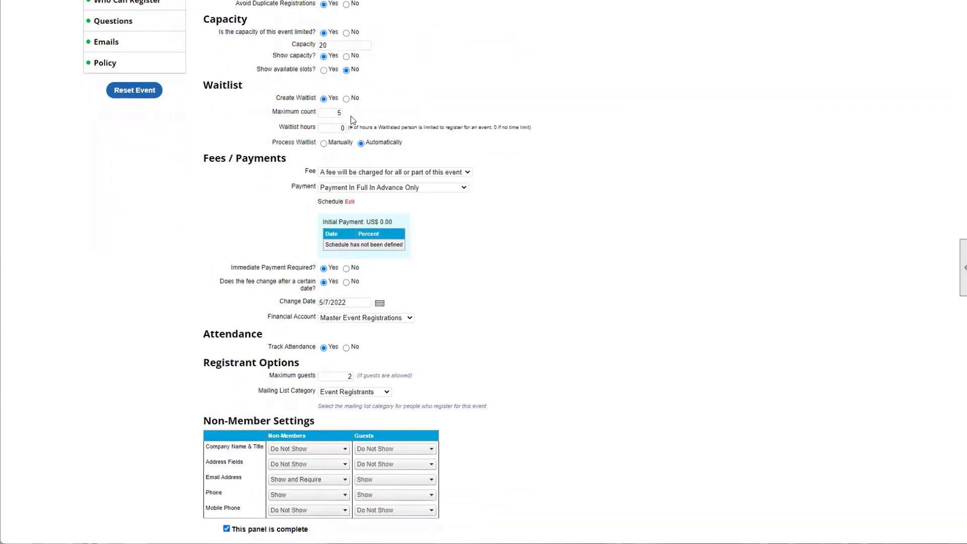
scroll(290, 103, down, 1)
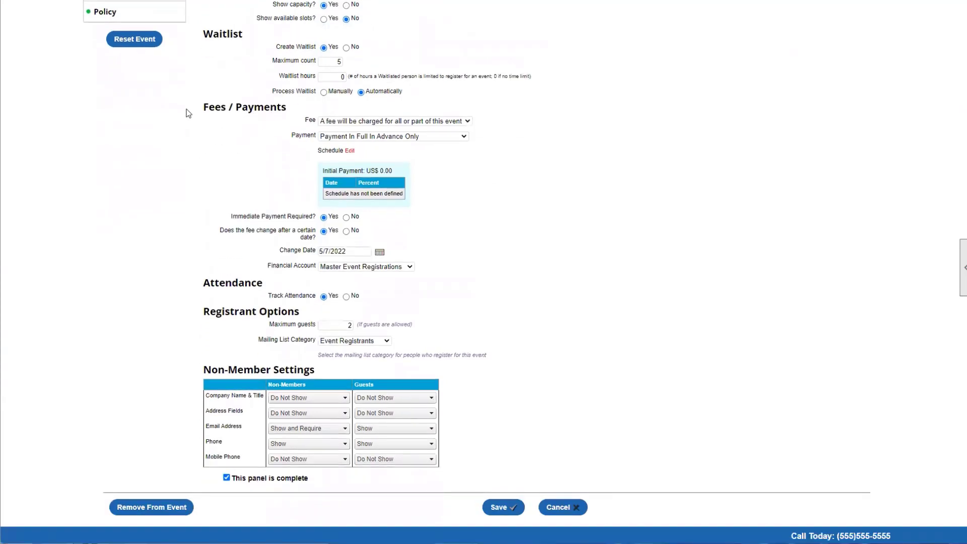
triple_click(270, 111)
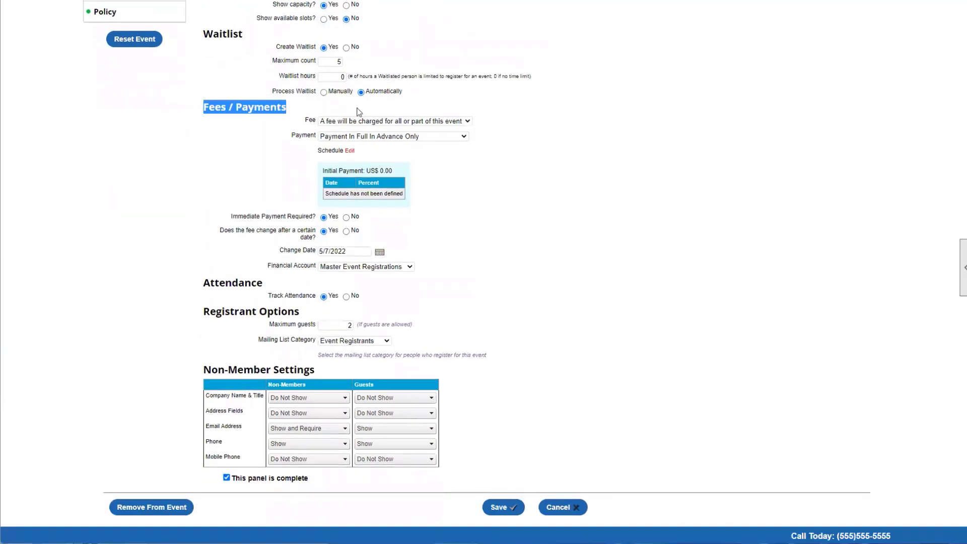
click(391, 123)
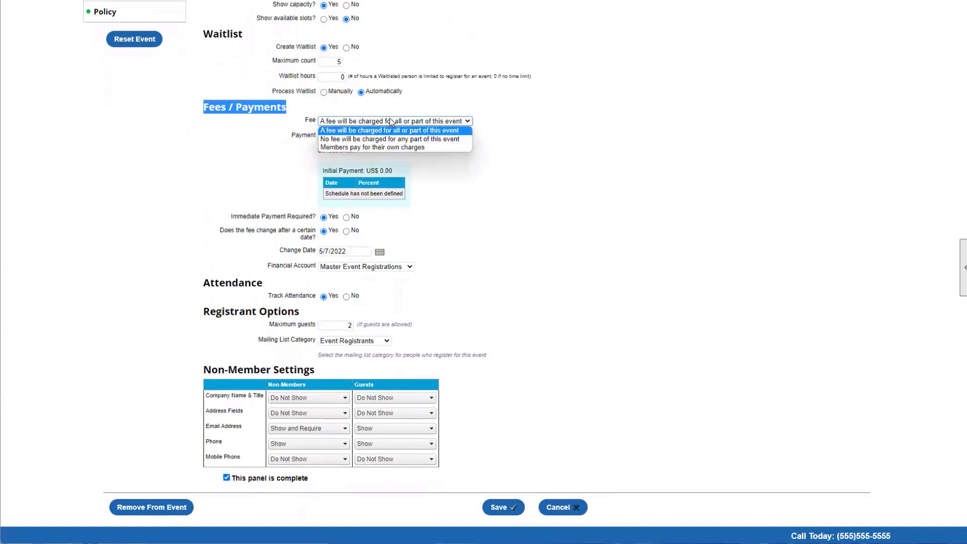
click(330, 139)
click(334, 122)
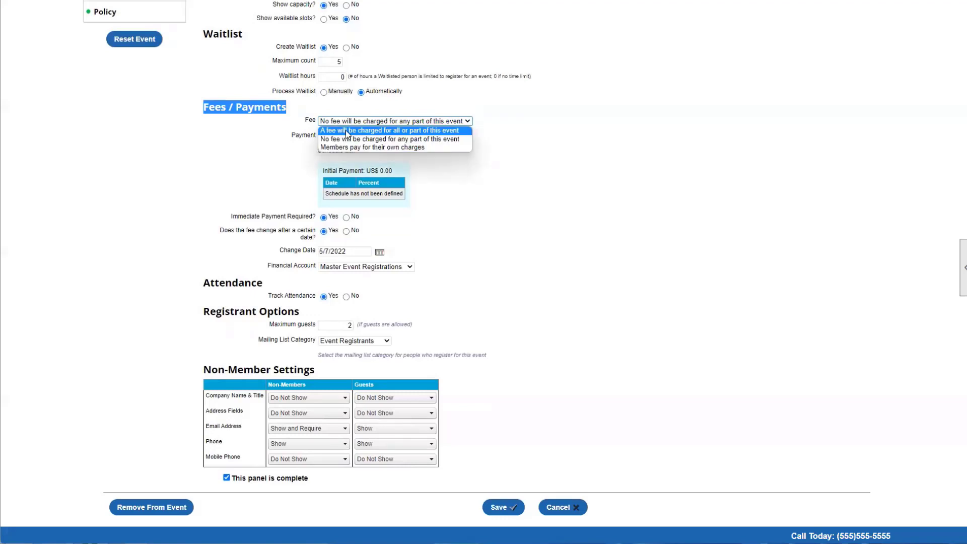
click(347, 132)
click(574, 123)
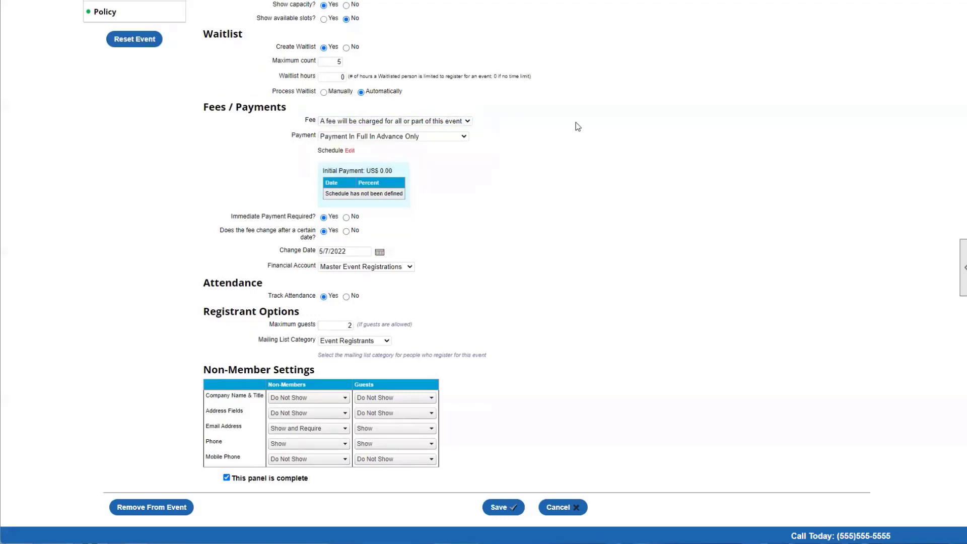
Try the Payment In Full At Event Only method and return to Payment In Full In Advance Only.
click(338, 137)
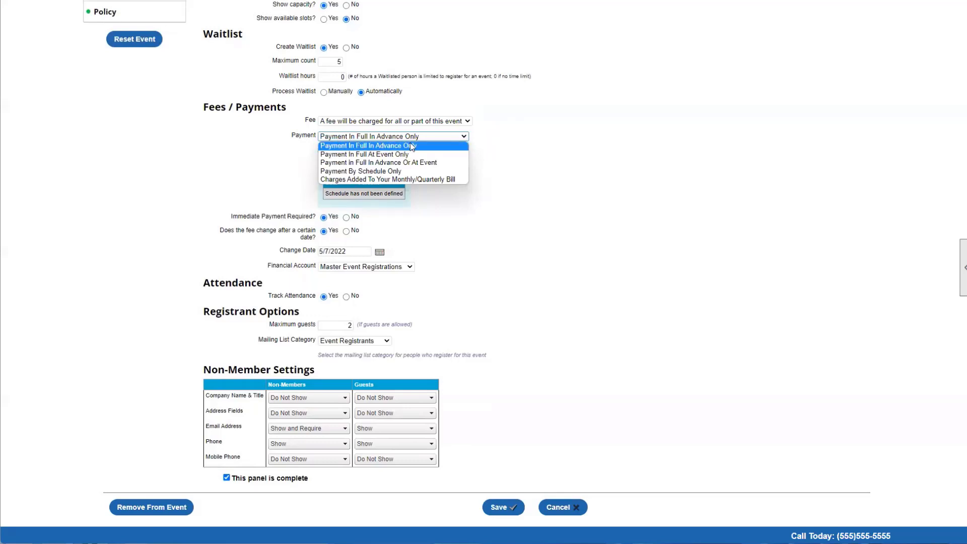
click(351, 139)
click(351, 137)
click(387, 154)
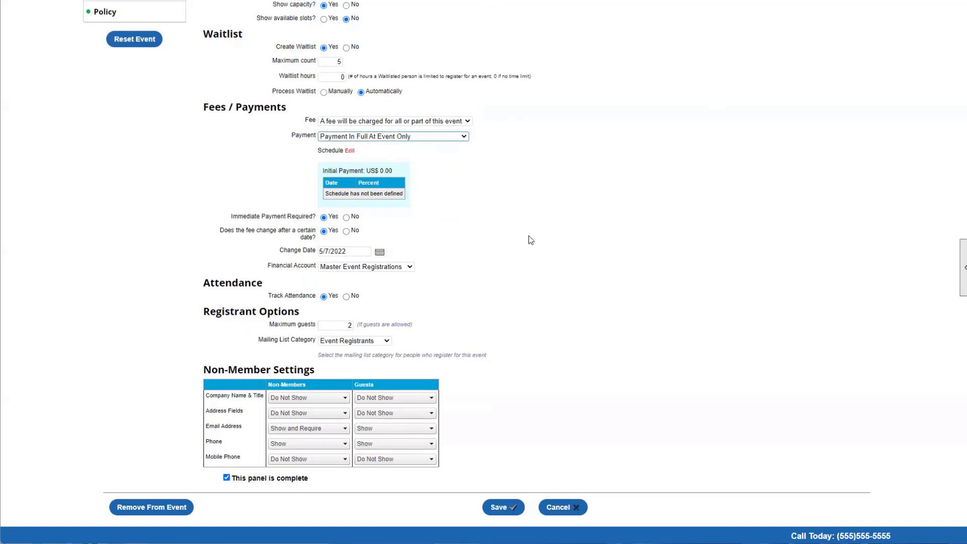
click(445, 140)
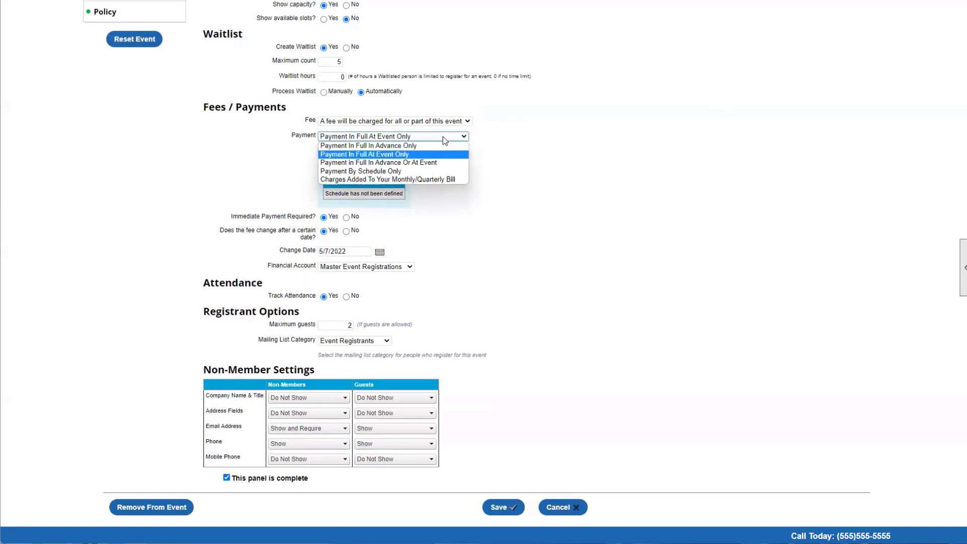
click(369, 149)
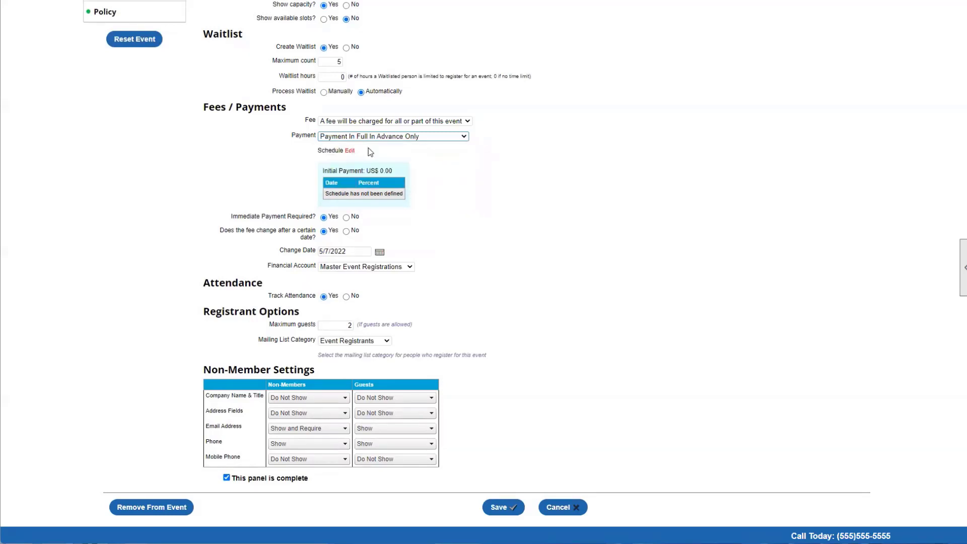
Set Immediate Payment Required to No in the event's fees and payments settings.
scroll(366, 144, down, 1)
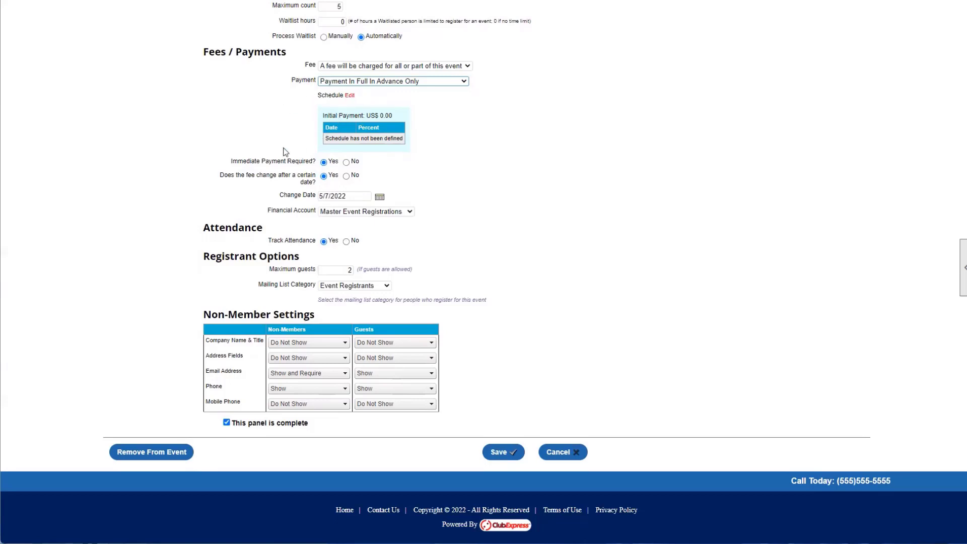
drag(231, 164, 313, 168)
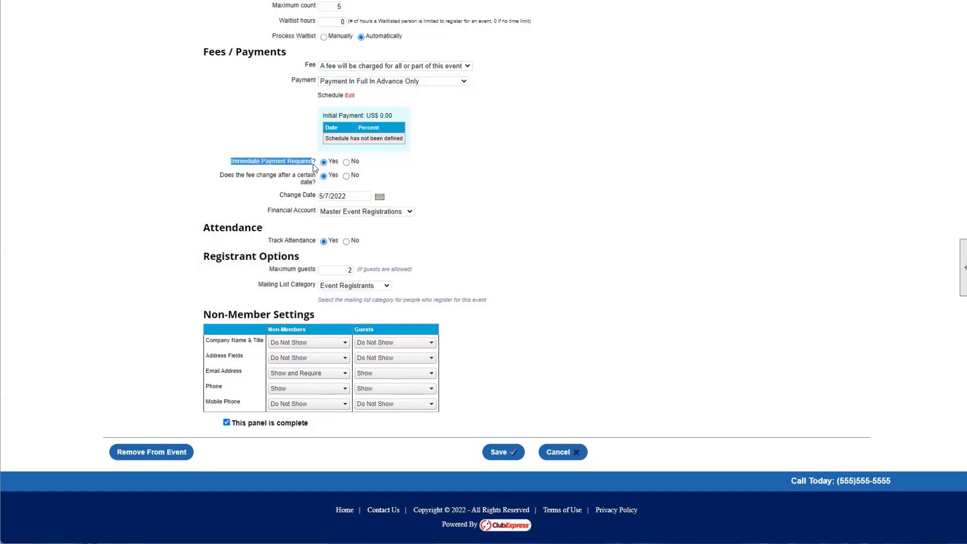
click(376, 165)
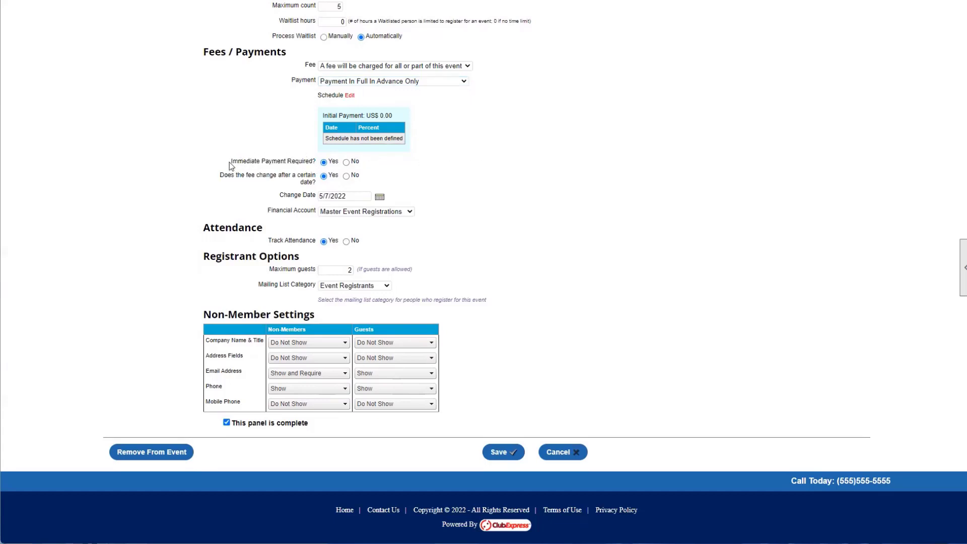
drag(230, 164, 316, 169)
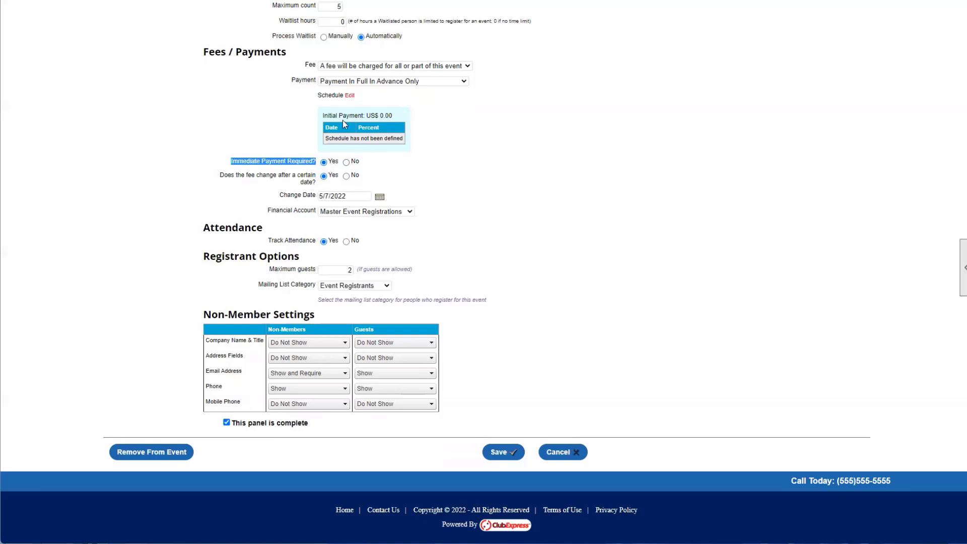
click(346, 161)
click(379, 158)
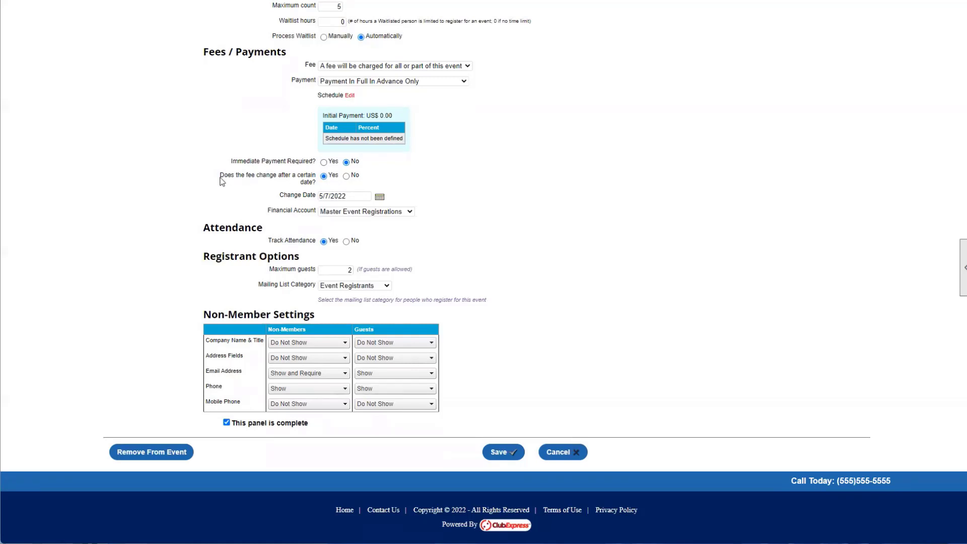
Switch the option for the fee changing after a certain date to No and back to Yes.
drag(220, 175, 399, 171)
click(398, 170)
click(323, 176)
click(346, 175)
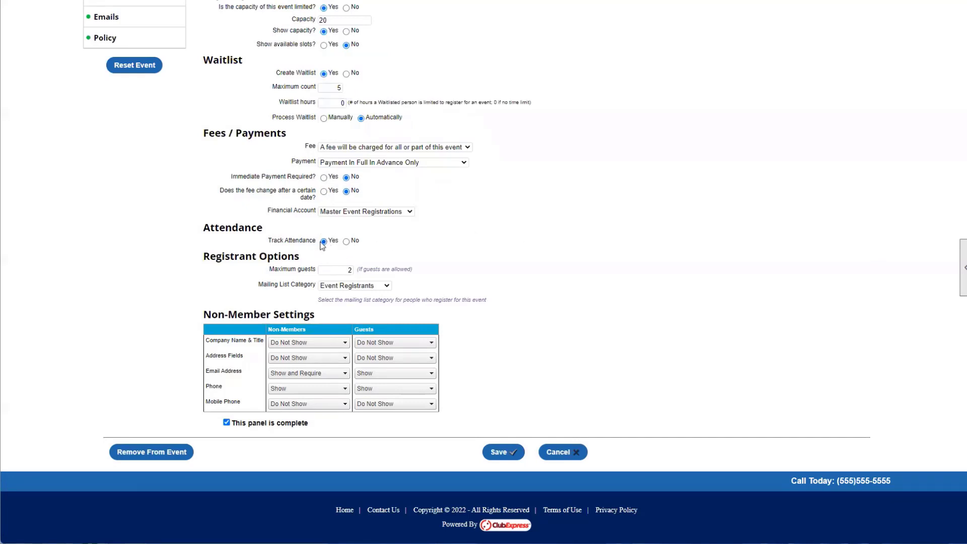
click(324, 192)
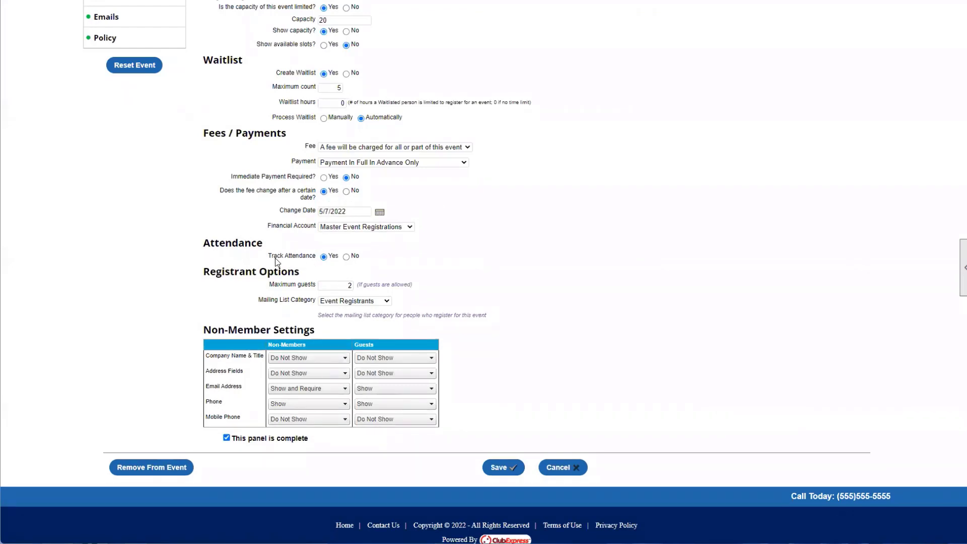
Review the attendance tracking, maximum guests and non-member settings.
drag(303, 258, 314, 258)
click(314, 261)
drag(266, 262, 315, 261)
click(456, 257)
scroll(460, 252, down, 1)
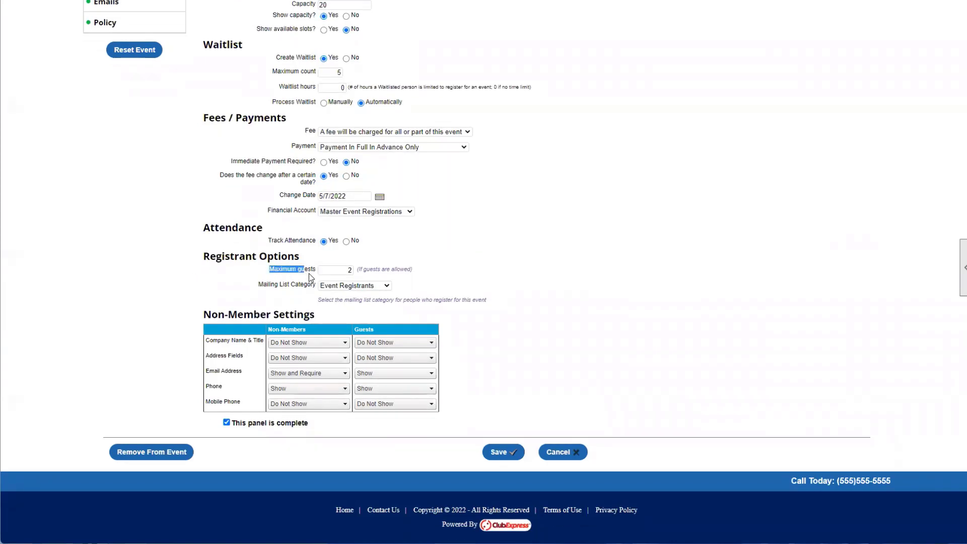
drag(315, 273, 324, 271)
click(299, 271)
drag(271, 268, 305, 269)
click(335, 269)
click(395, 269)
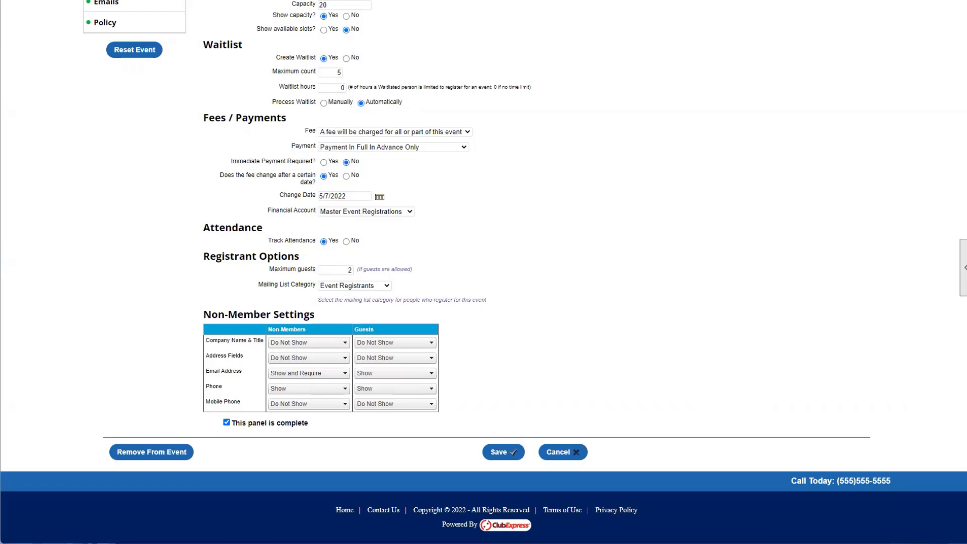
right_click(345, 270)
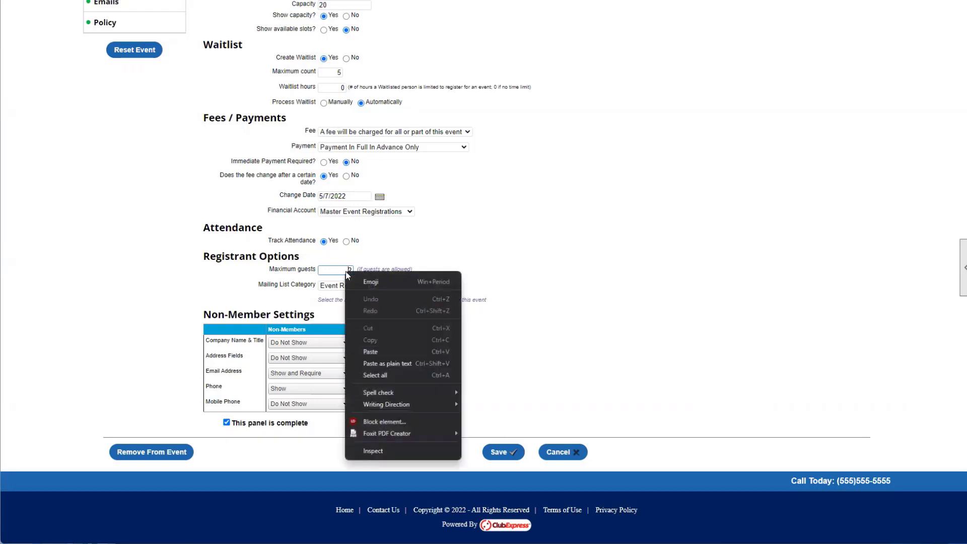
click(559, 237)
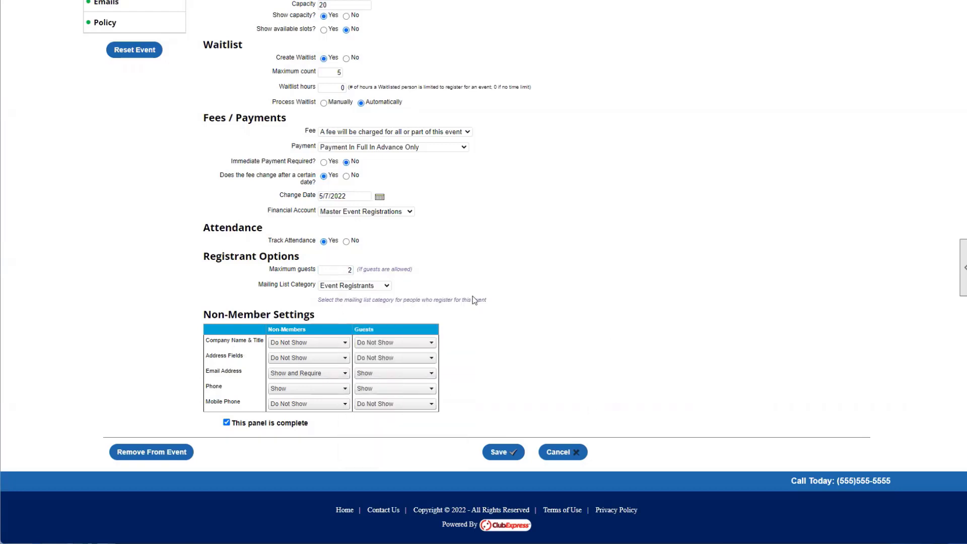
drag(204, 315, 340, 312)
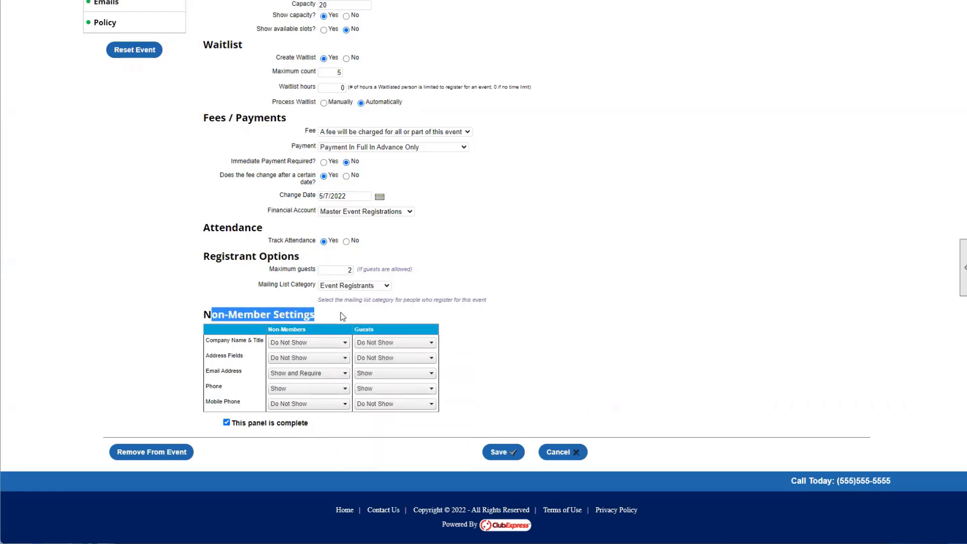
click(340, 312)
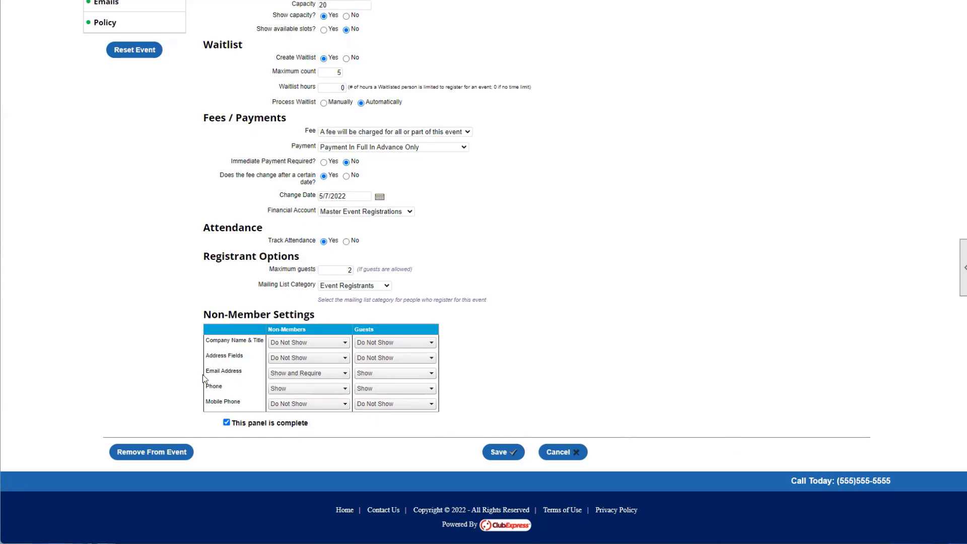
Review the Email Address and Phone display options for non-members in the Non-Member Settings.
drag(203, 372, 243, 372)
click(315, 329)
drag(218, 373, 289, 375)
click(289, 375)
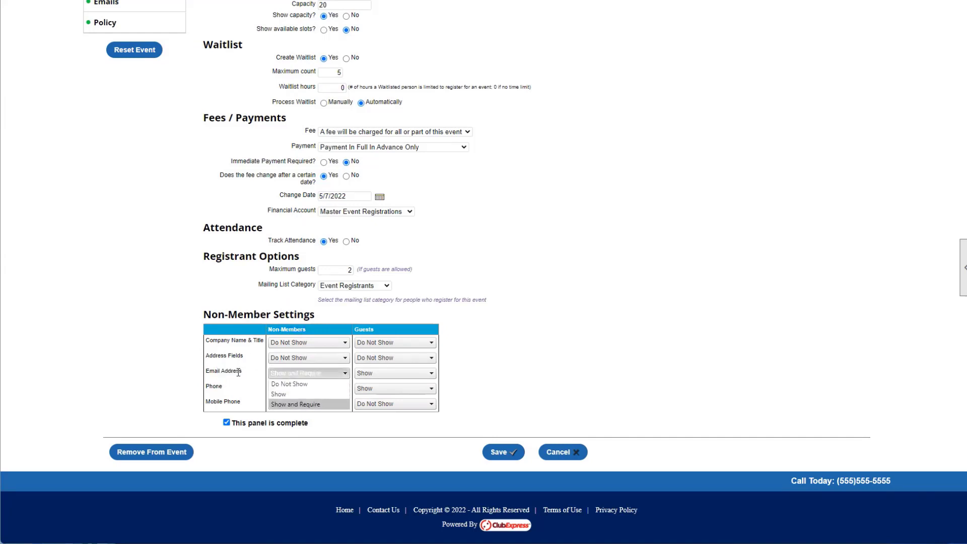
click(238, 373)
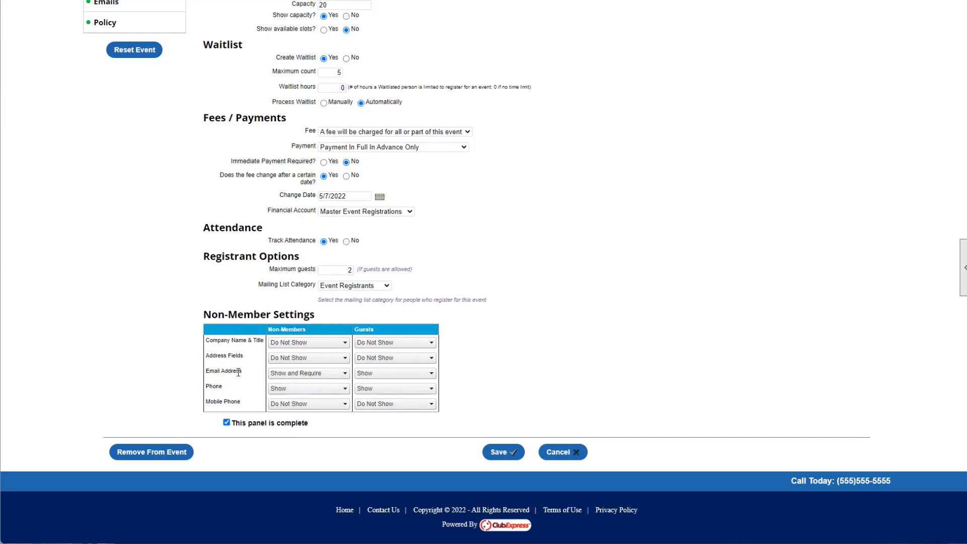
click(307, 388)
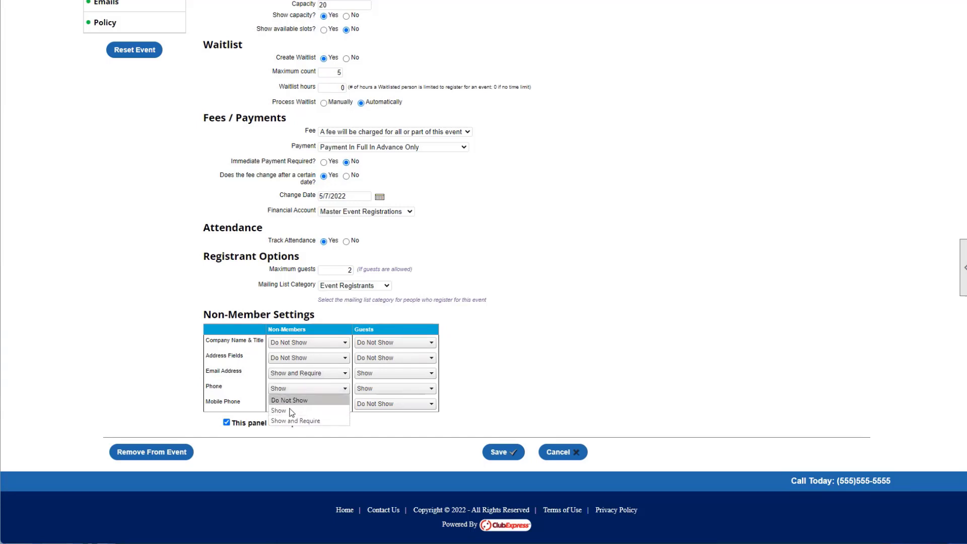
click(253, 393)
drag(223, 386, 211, 386)
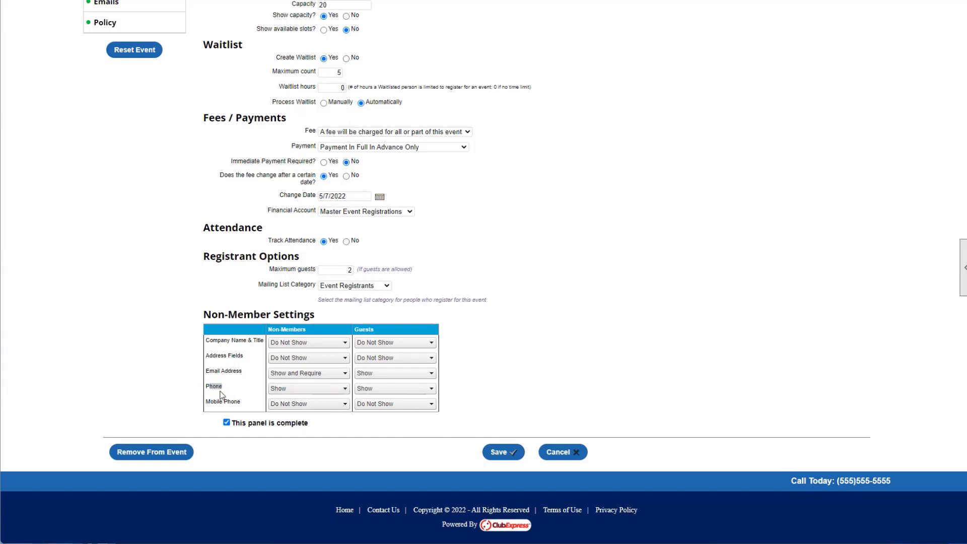
click(248, 385)
click(248, 384)
Open the event's Who Can Register settings and view the registrant types that can now register.
scroll(569, 413, up, 9)
scroll(177, 269, down, 3)
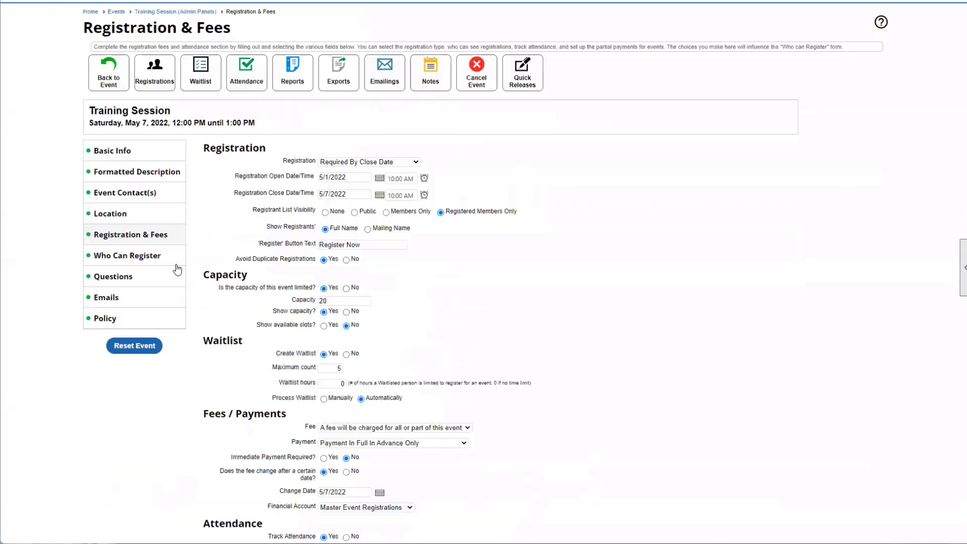
click(127, 262)
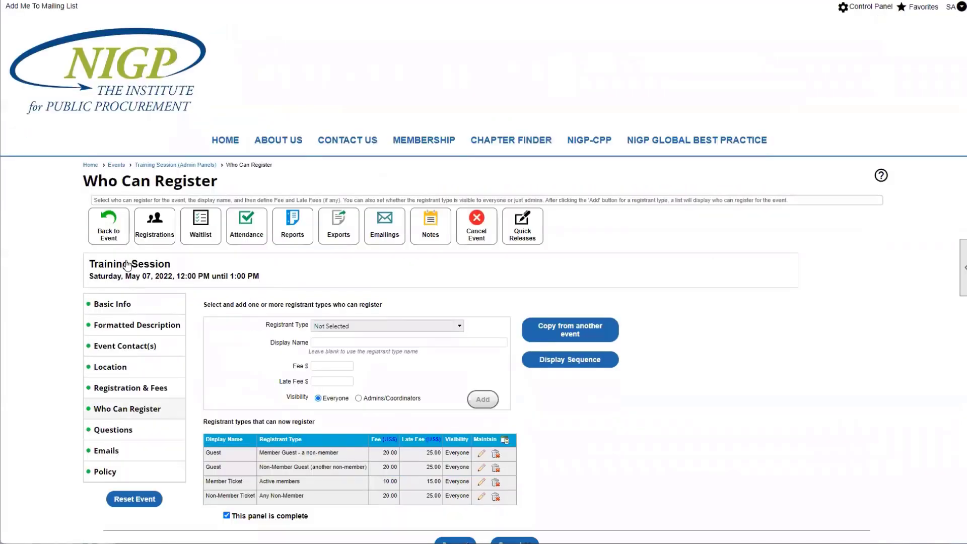
scroll(237, 251, down, 3)
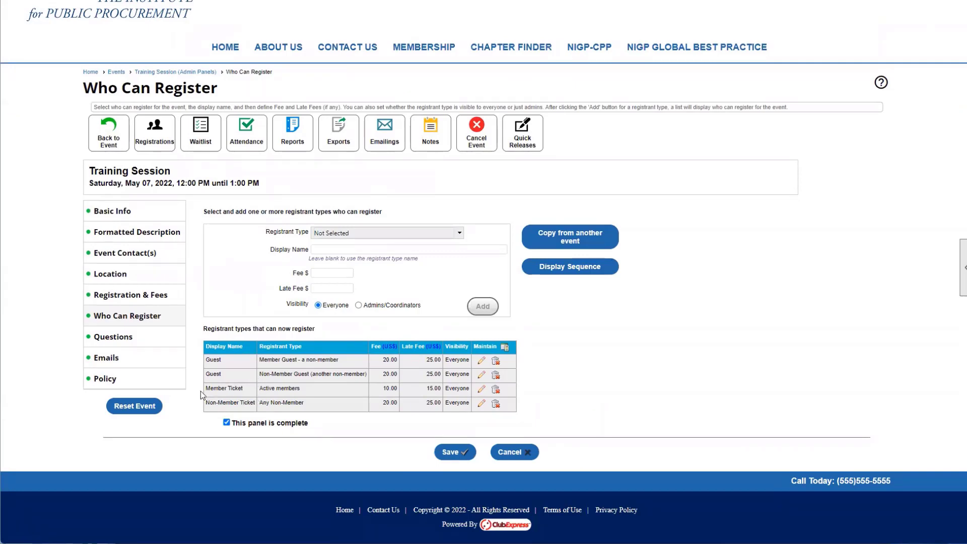
Try Members by selected type as the registrant type and review its member types and the other registrant types.
click(350, 233)
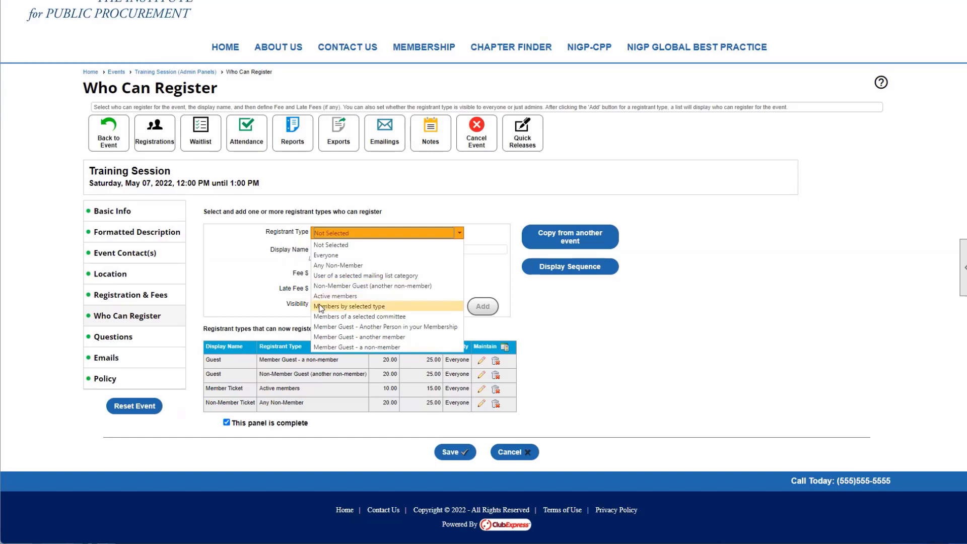
click(360, 306)
click(336, 250)
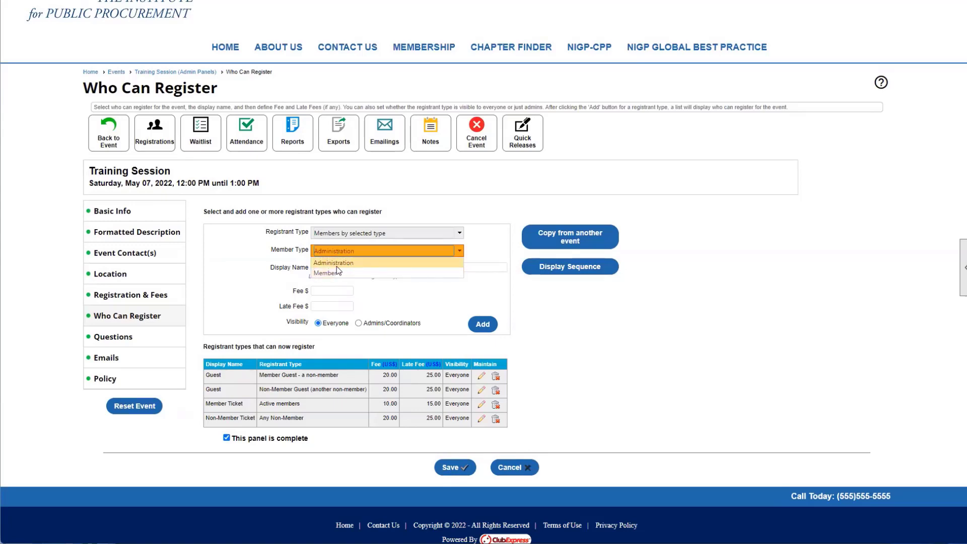
click(373, 233)
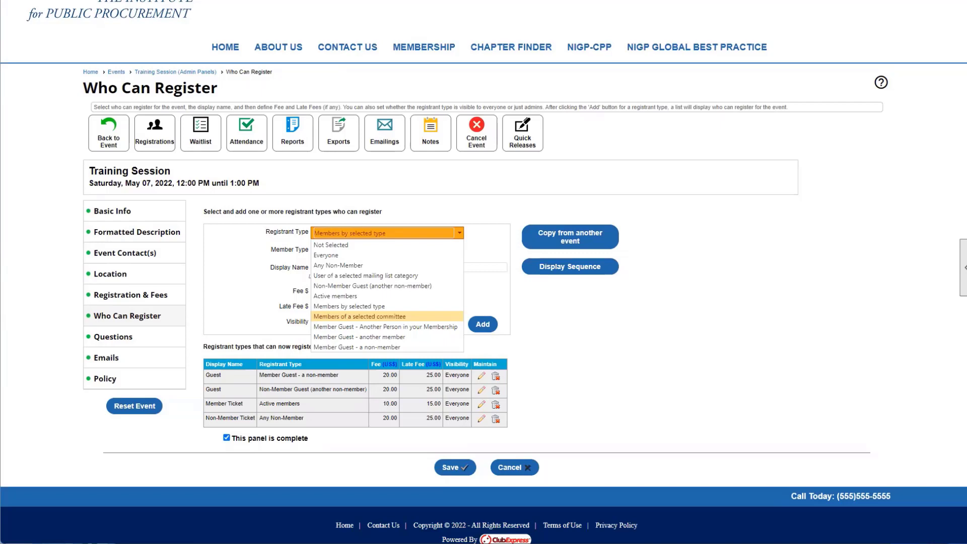
click(847, 375)
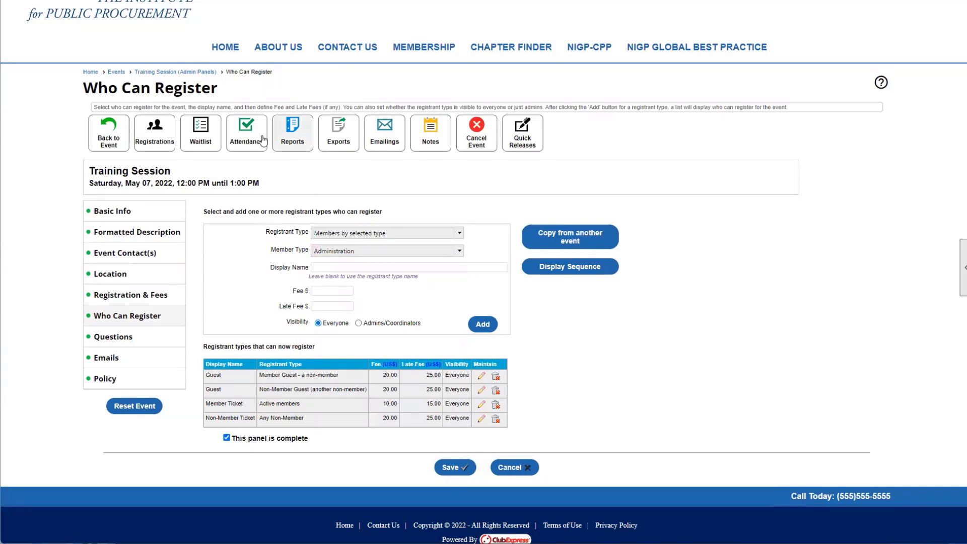
Browse the available event reports and open the output options of the Event Registrants report.
click(293, 133)
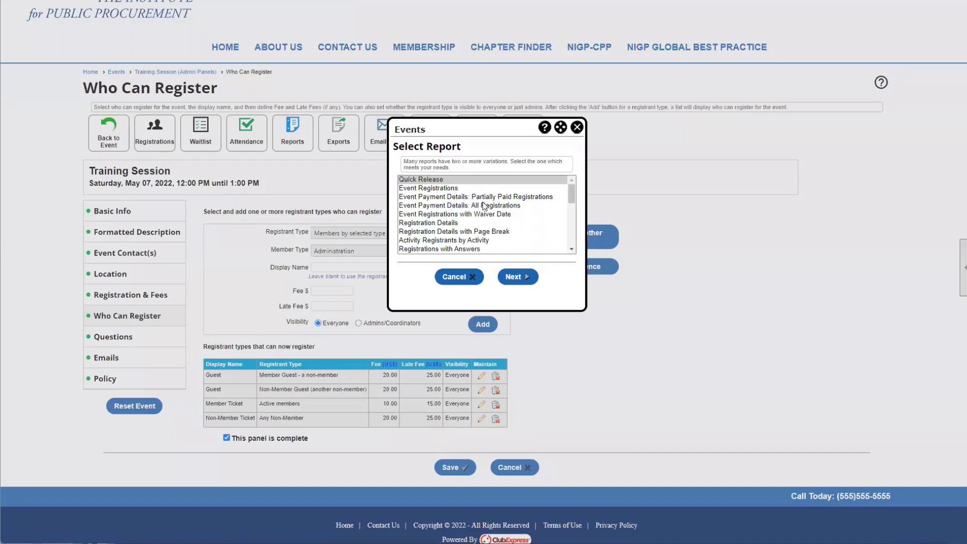
scroll(486, 218, down, 2)
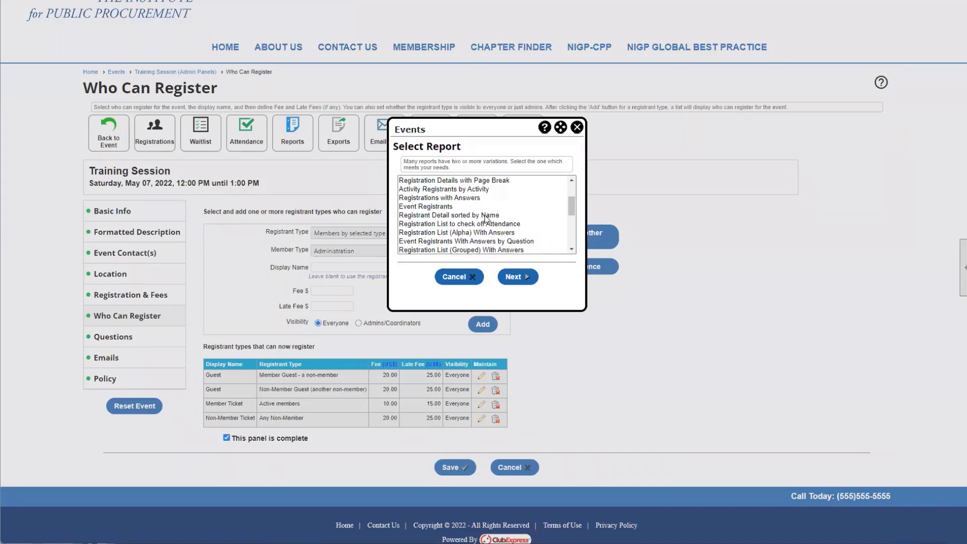
scroll(486, 218, up, 2)
scroll(486, 218, down, 2)
click(426, 207)
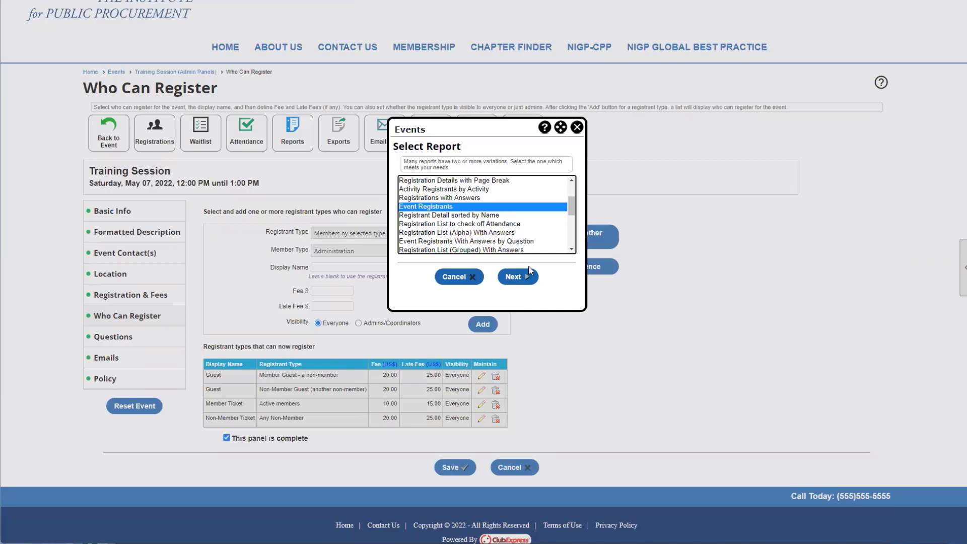
click(511, 277)
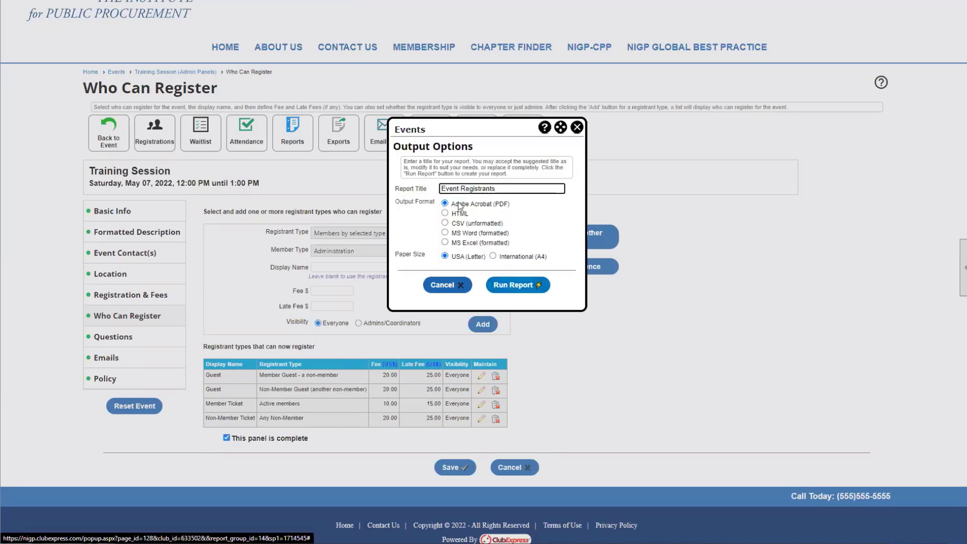
Try the MS Word and Adobe Acrobat (PDF) output formats for the report and close it without running it.
click(461, 233)
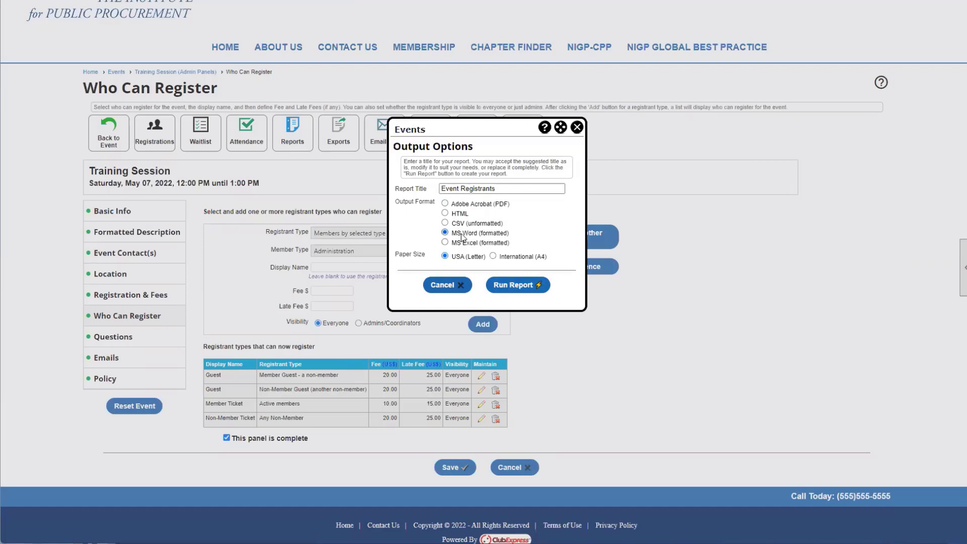
click(461, 205)
click(479, 235)
click(576, 127)
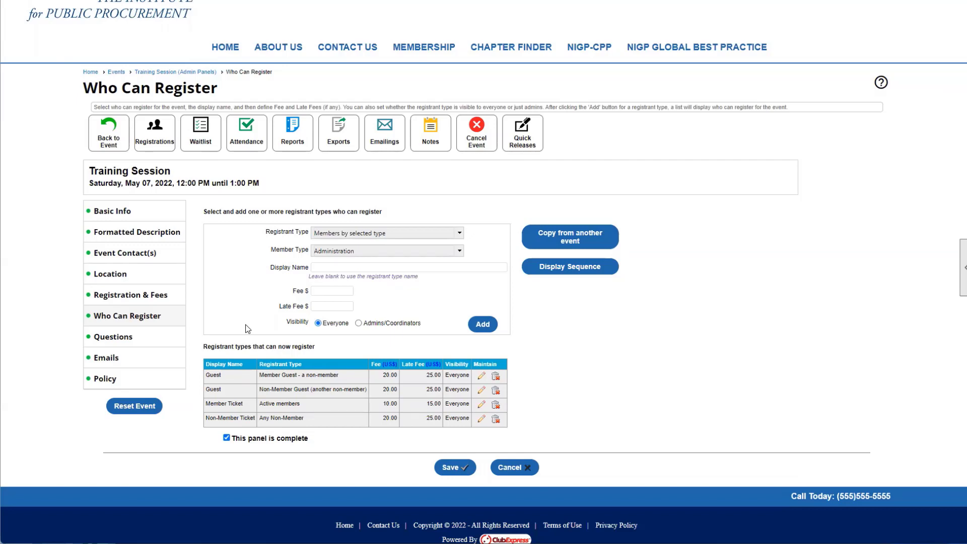
Return to the Registration & Fees settings and review them down to the Track Attendance option.
click(126, 296)
click(204, 216)
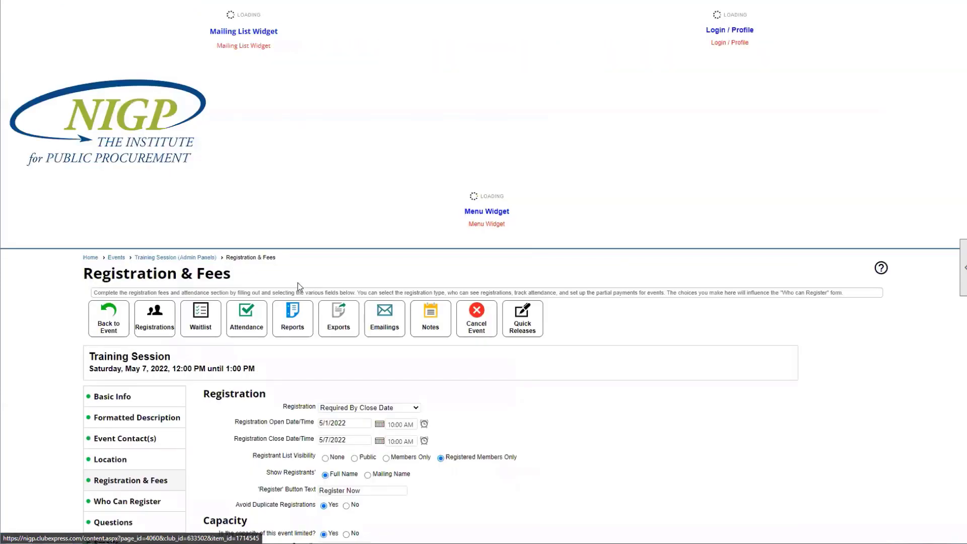
scroll(241, 265, down, 6)
scroll(255, 336, down, 3)
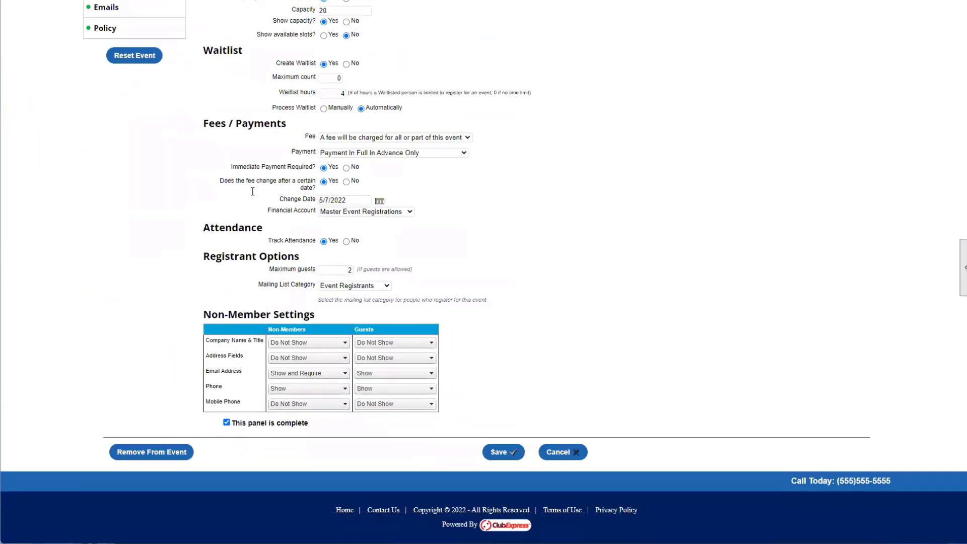
scroll(464, 388, up, 4)
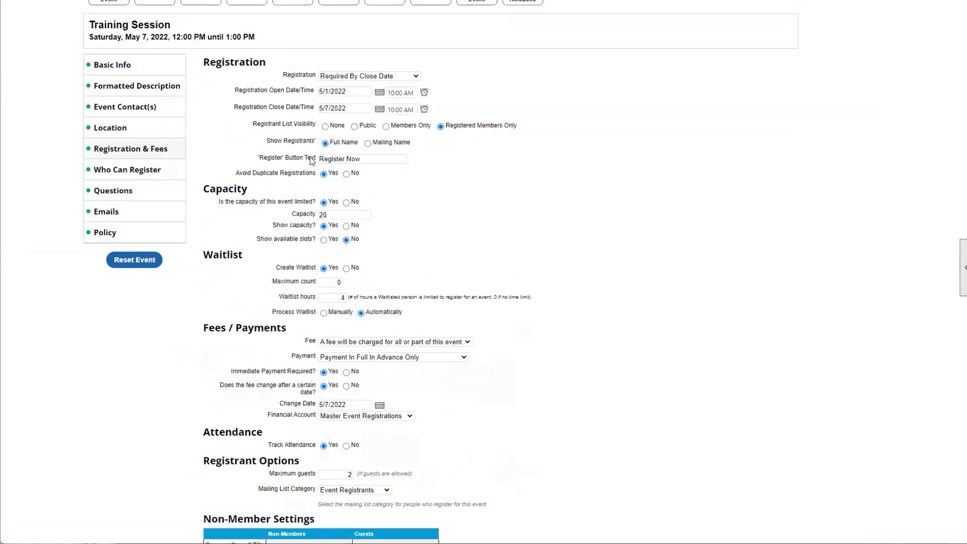
scroll(274, 31, up, 2)
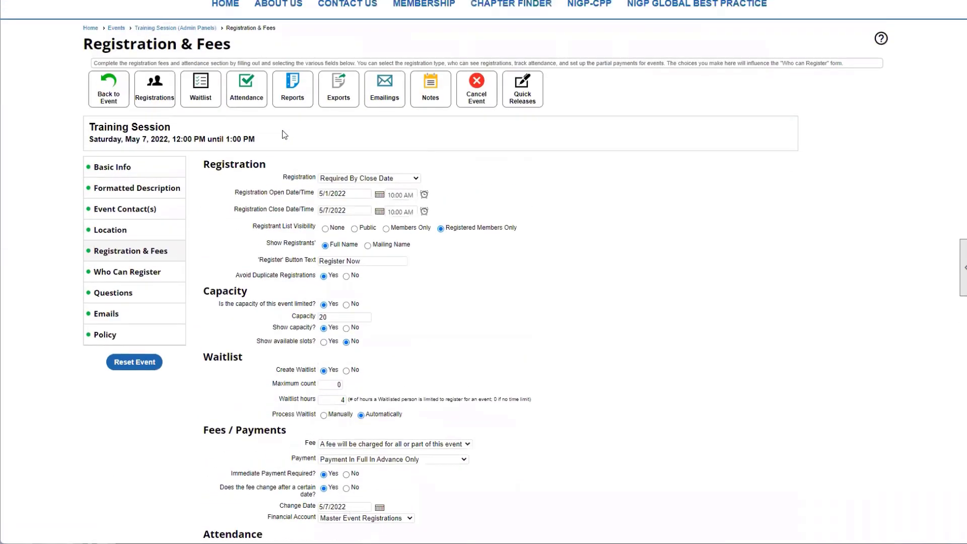
scroll(391, 74, down, 6)
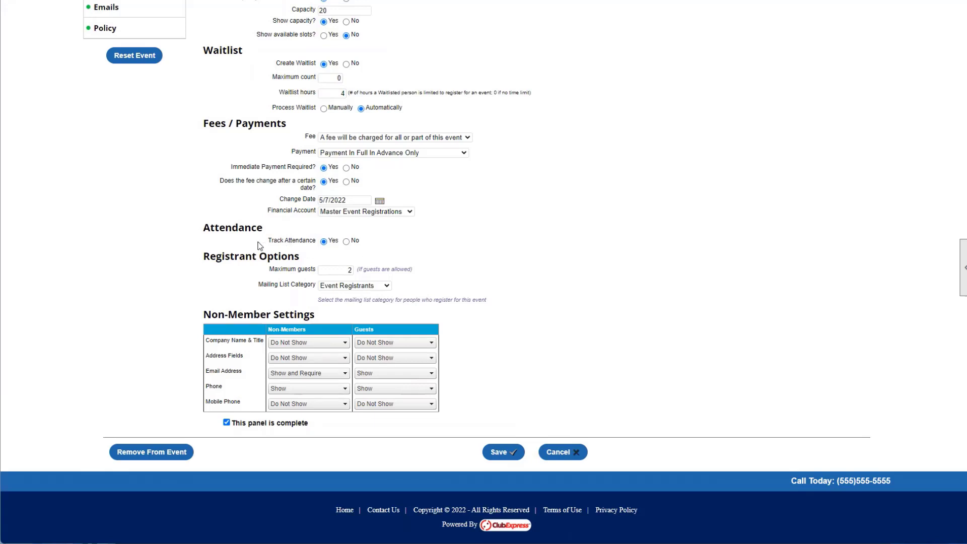
drag(282, 242, 358, 247)
click(352, 261)
scroll(319, 305, up, 8)
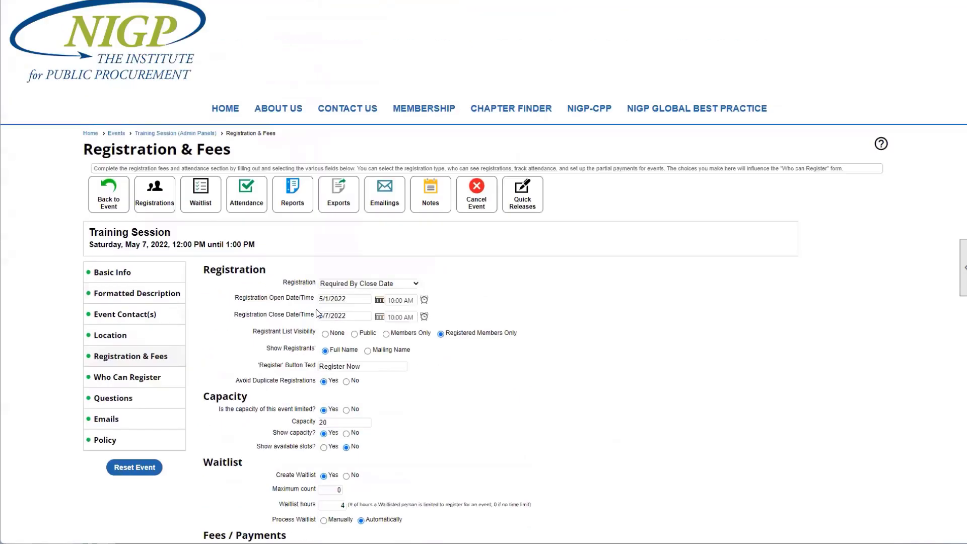
scroll(317, 312, up, 1)
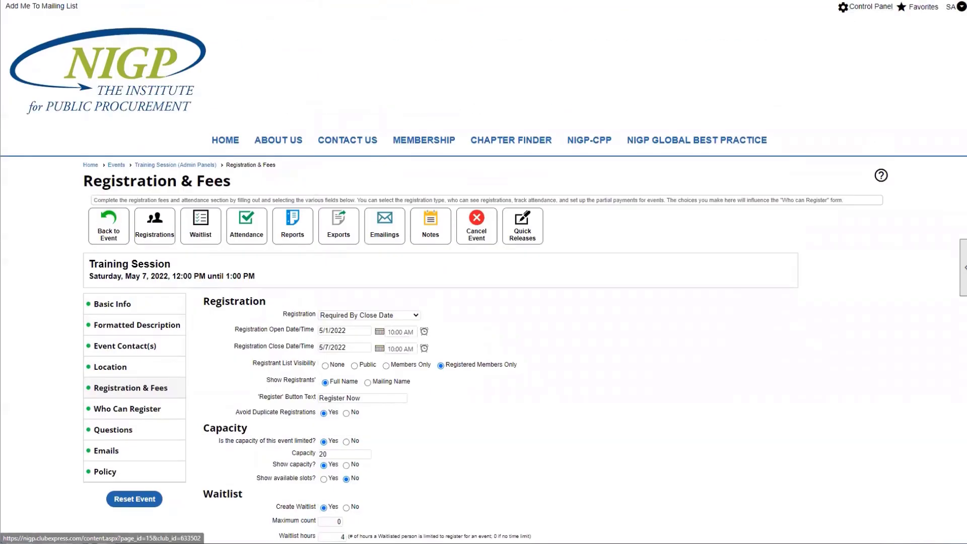
click(870, 7)
click(261, 227)
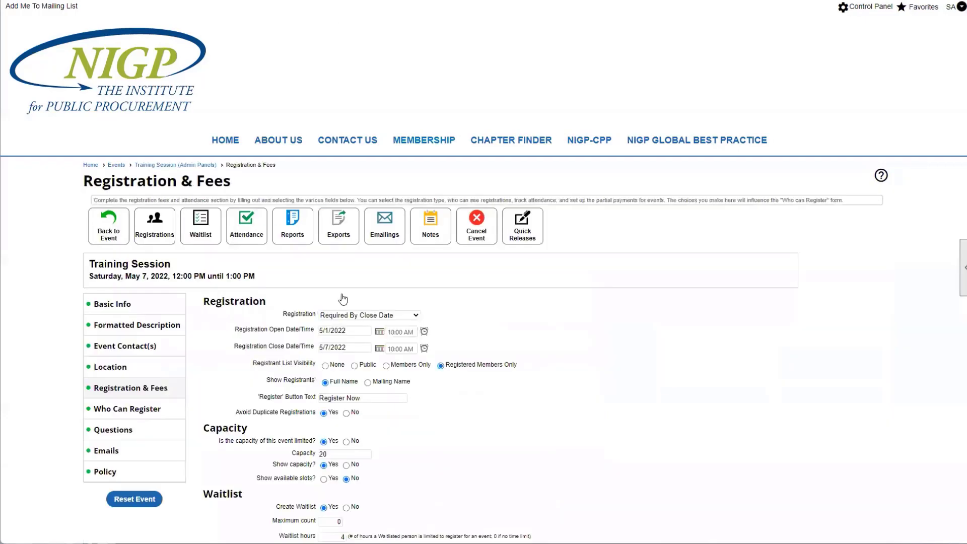
Open the summary of who can register and what they will pay for editing.
scroll(280, 341, down, 7)
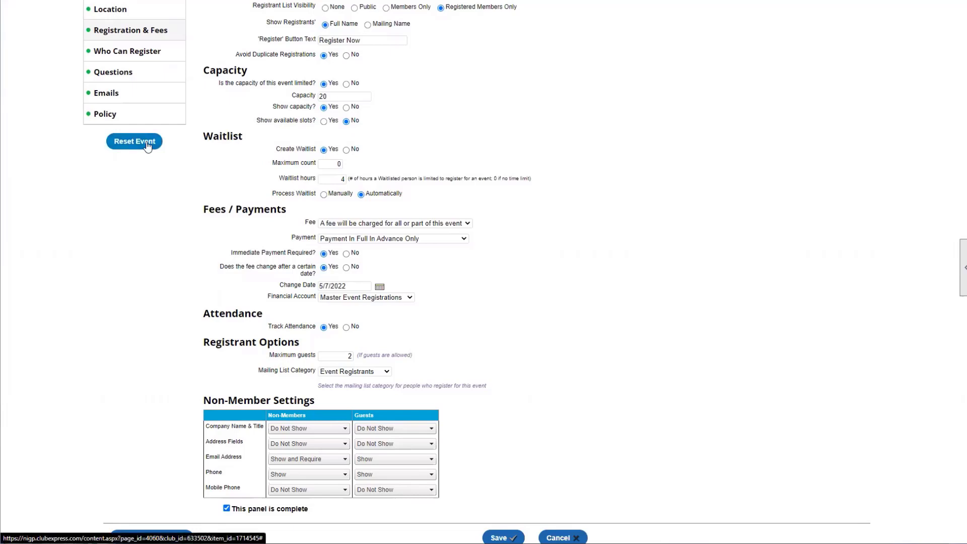
click(151, 62)
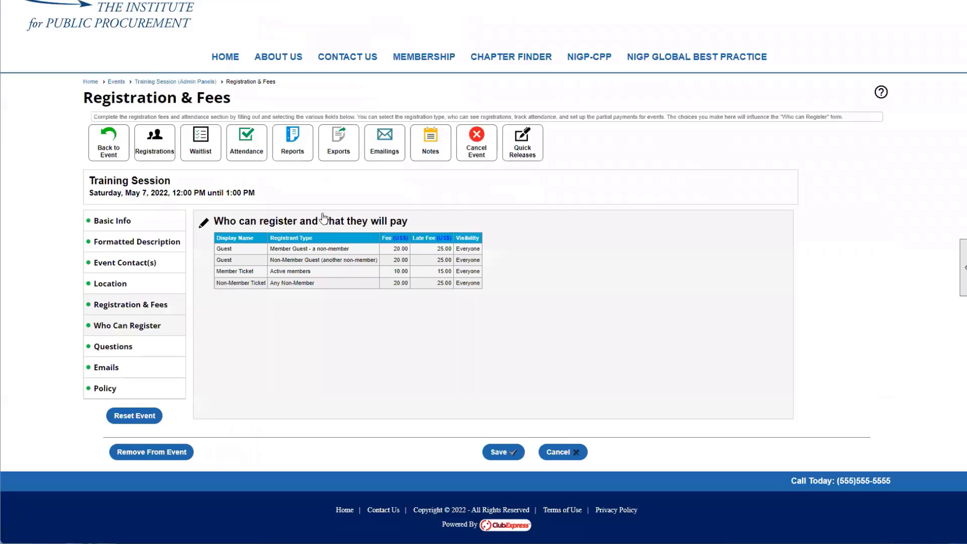
click(203, 224)
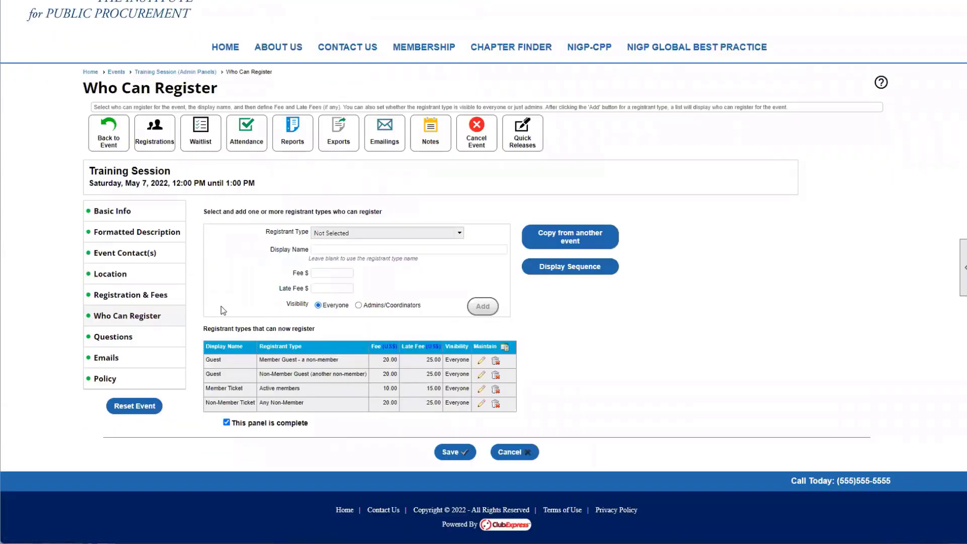
Try Members of a selected committee as the registrant type and review the member guest types.
click(355, 233)
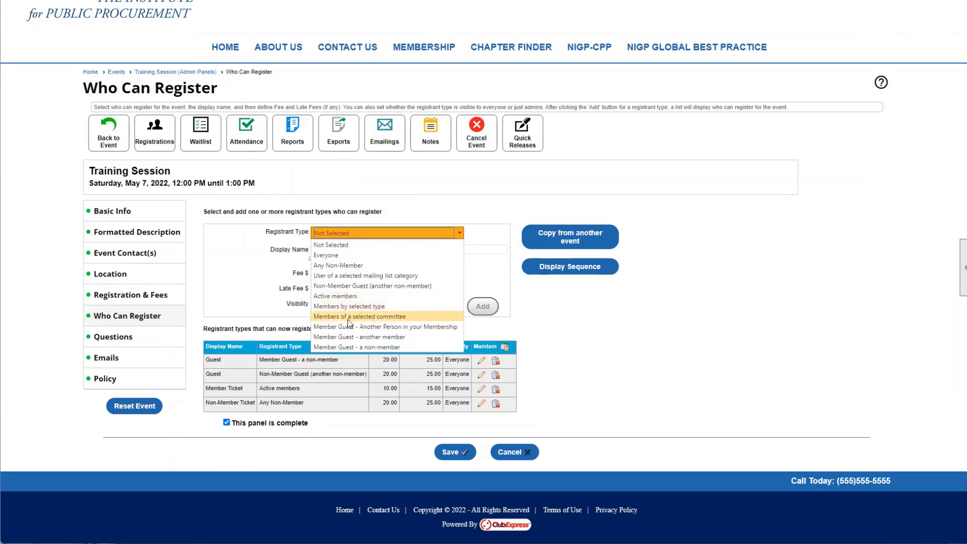
click(397, 317)
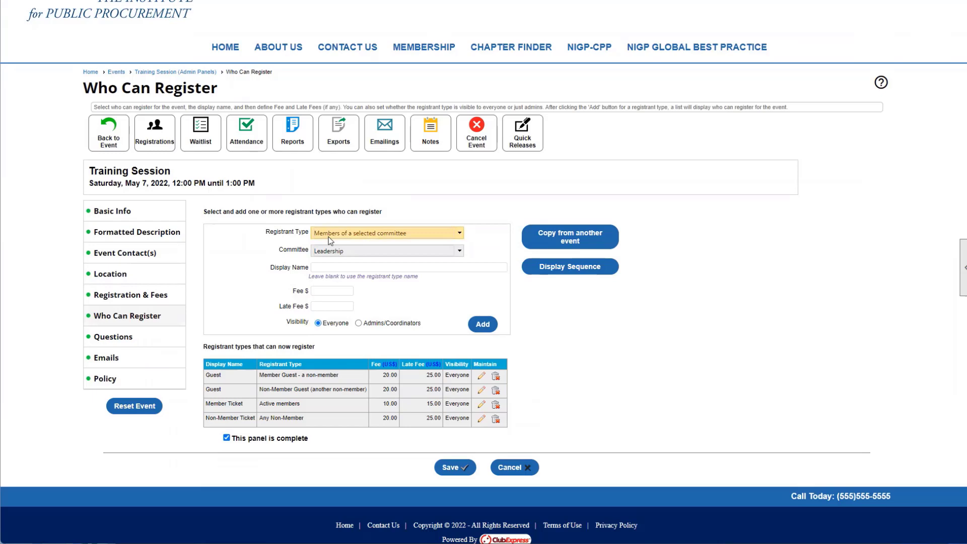
click(342, 232)
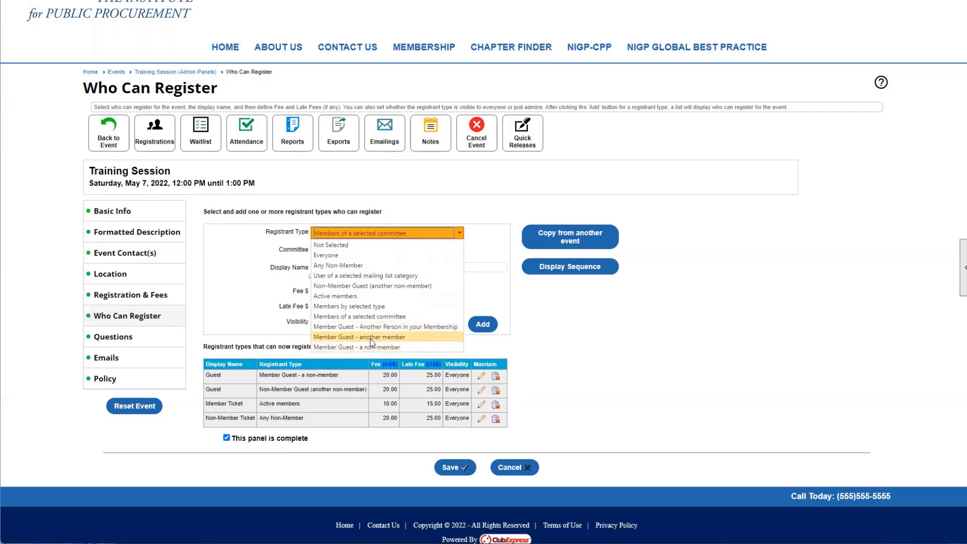
click(641, 341)
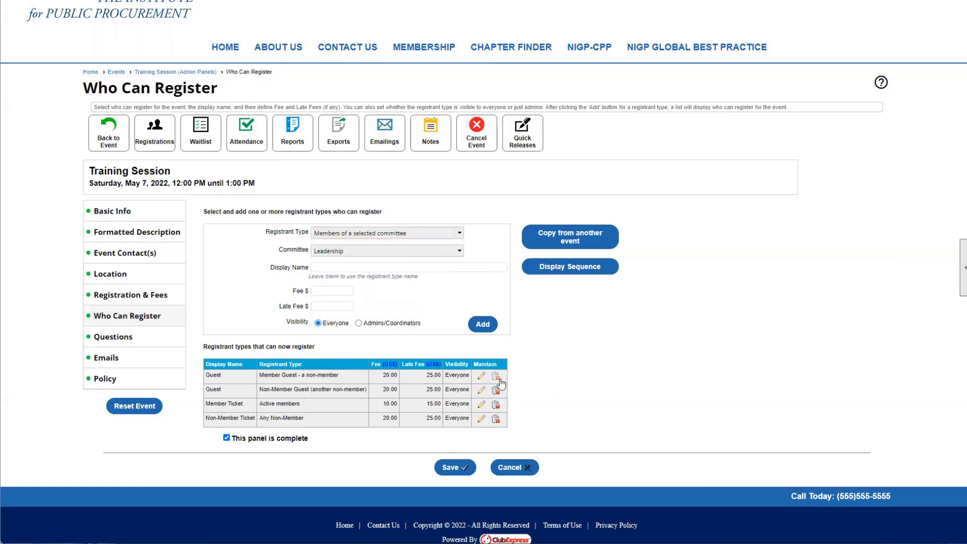
Compare the Member Ticket and Non-Member Ticket registrant types and check the member ticket's fee.
scroll(255, 389, down, 1)
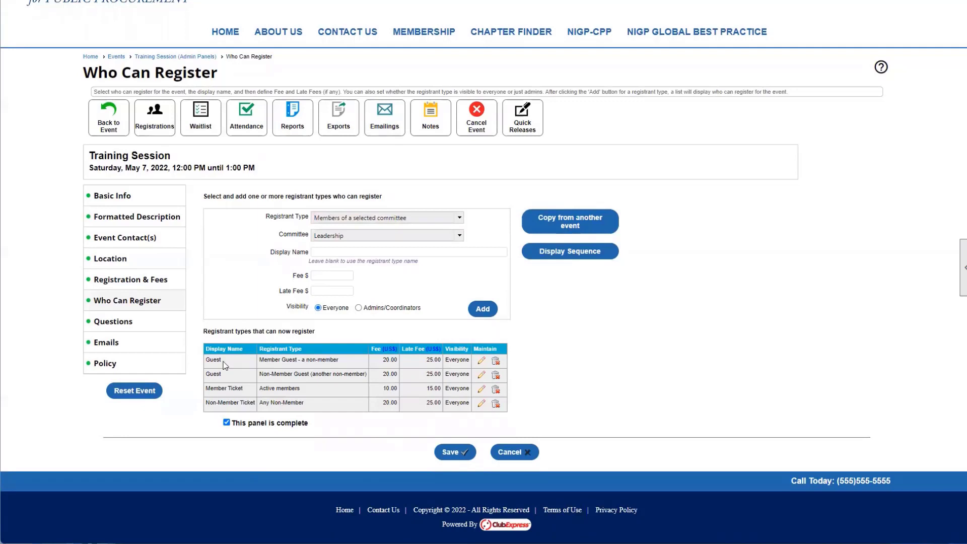
mouse_move(258, 391)
mouse_down()
mouse_move(313, 391)
mouse_move(246, 405)
mouse_up()
click(314, 392)
click(246, 405)
drag(380, 389, 397, 389)
click(397, 389)
Open the Non-Member Ticket registrant type for editing and review its fee and late fee.
double_click(387, 403)
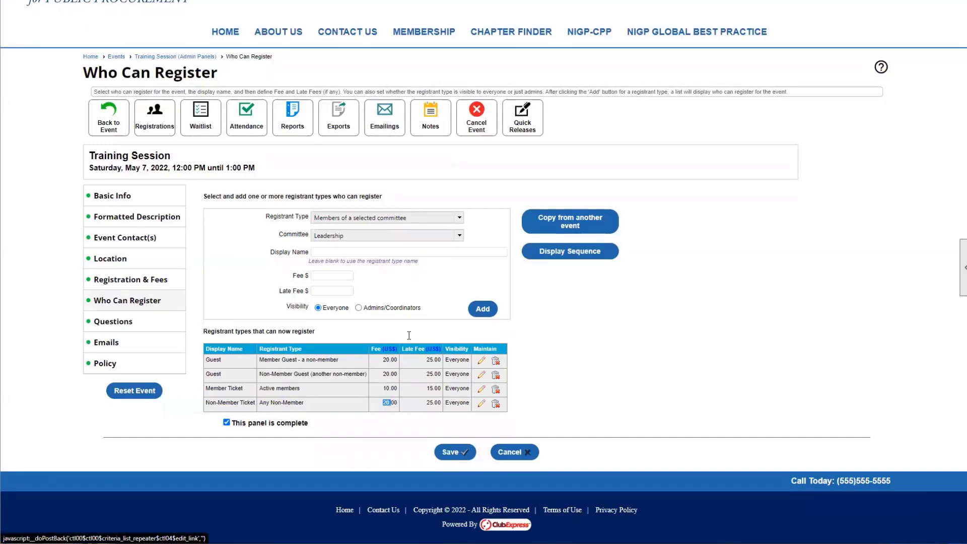
drag(290, 282, 328, 277)
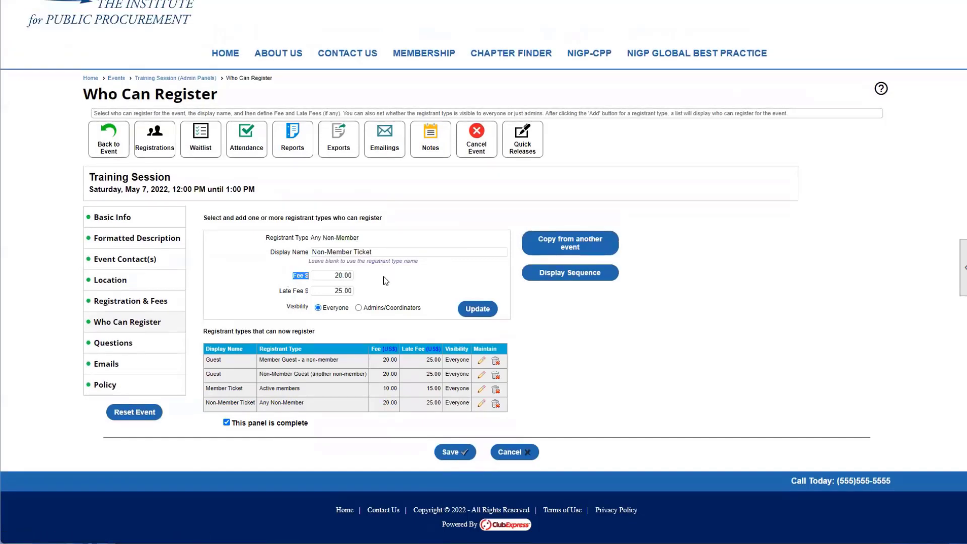
click(328, 292)
drag(329, 293, 358, 294)
click(367, 296)
click(357, 295)
click(342, 292)
click(388, 292)
drag(339, 291, 317, 294)
click(400, 297)
click(334, 291)
drag(334, 291, 366, 293)
click(369, 291)
click(369, 277)
click(366, 294)
Try Admins/Coordinators visibility for the Non-Member Ticket and set it back to Everyone.
drag(284, 306, 309, 311)
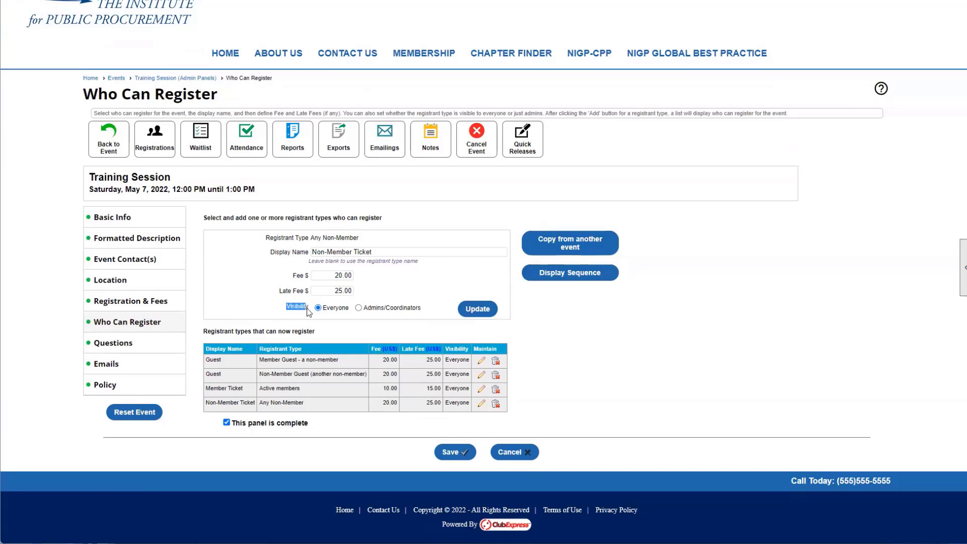
click(324, 316)
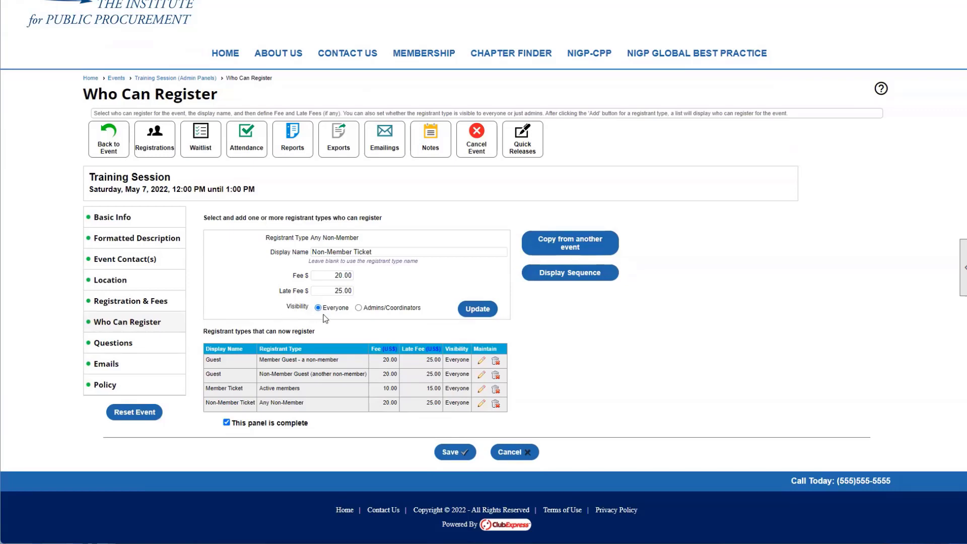
click(358, 308)
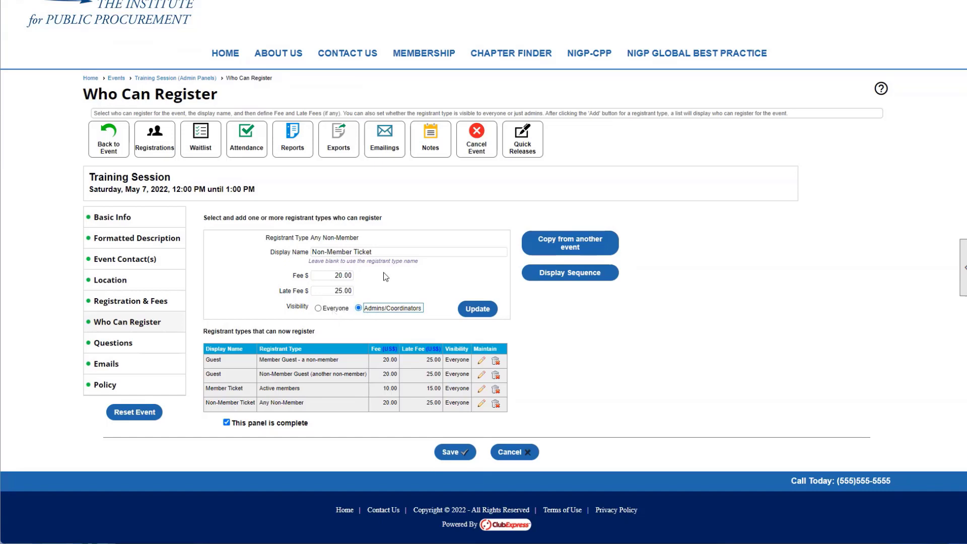
drag(311, 237, 366, 244)
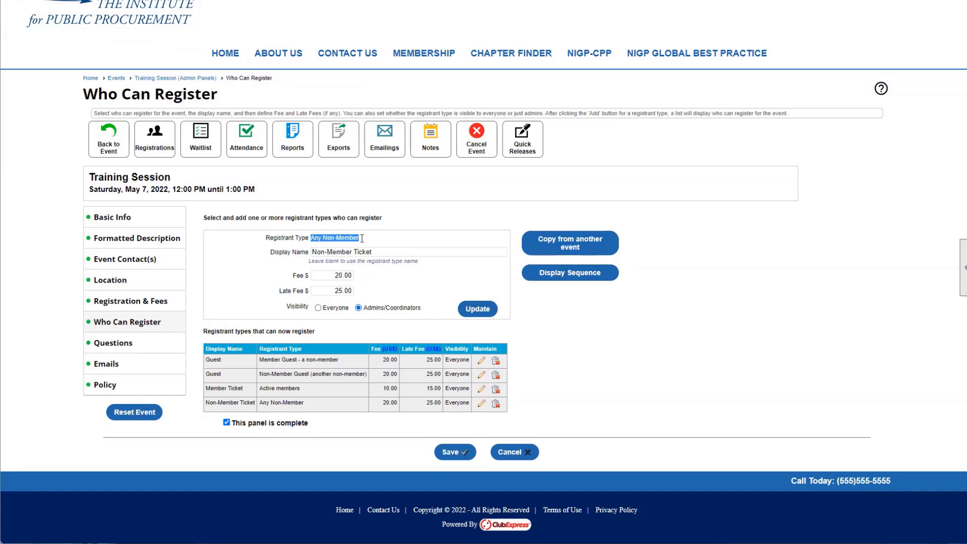
click(319, 308)
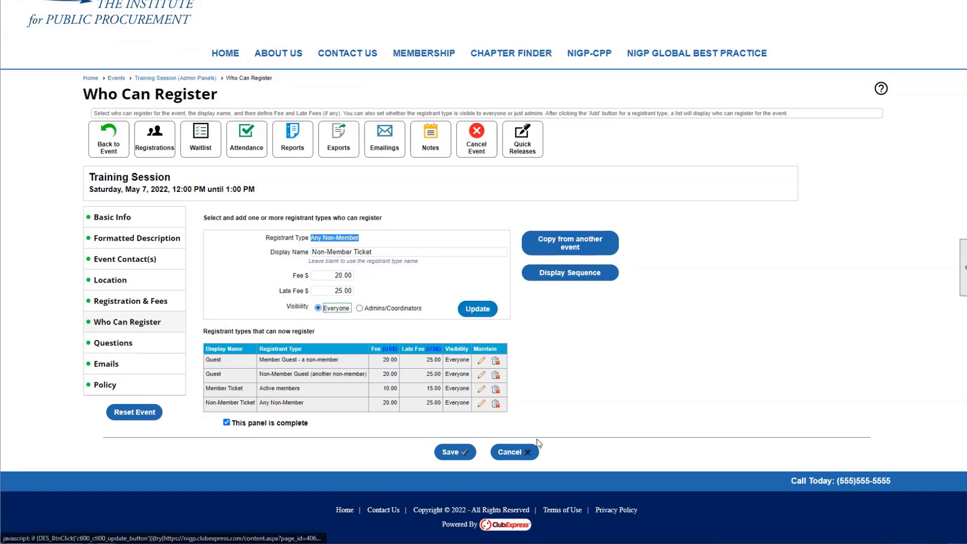
Open the event's Questions settings for editing.
click(138, 347)
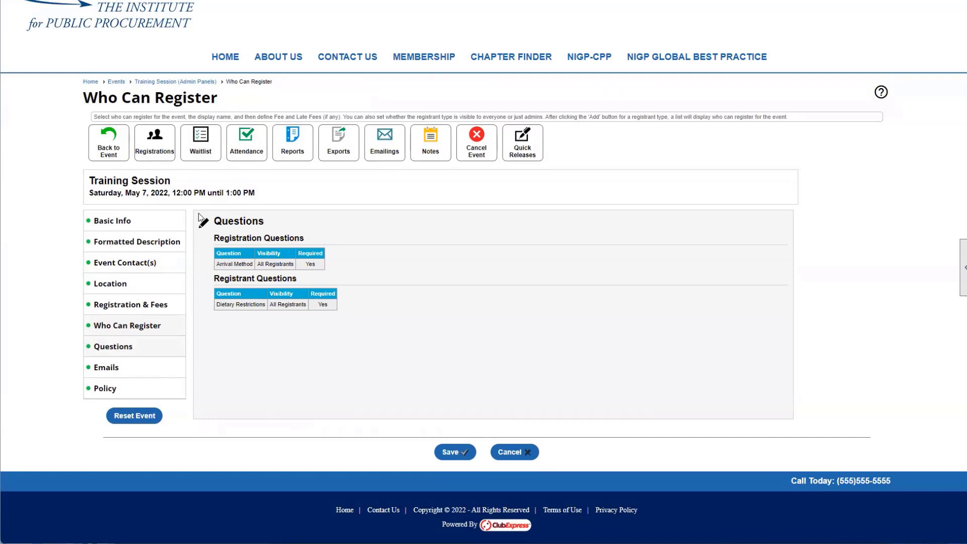
click(203, 221)
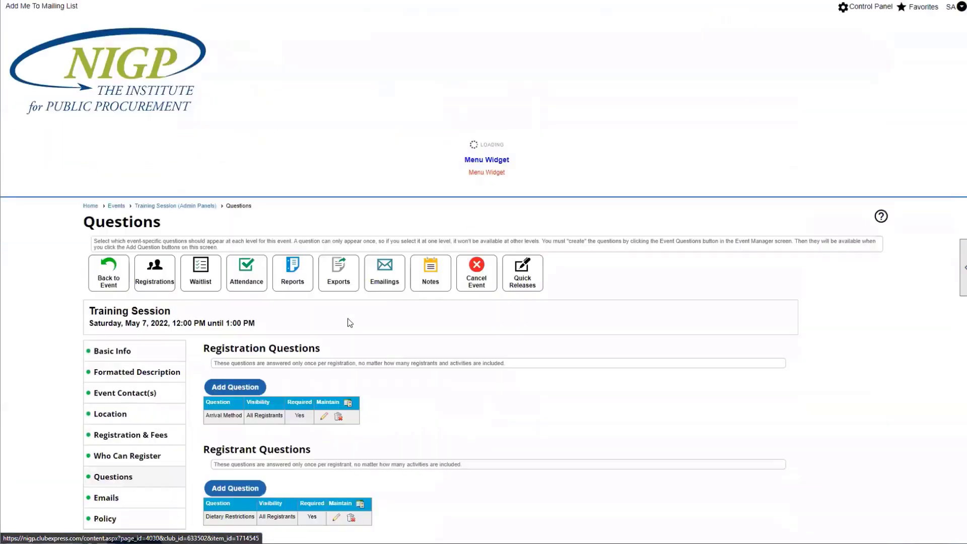
scroll(343, 331, down, 2)
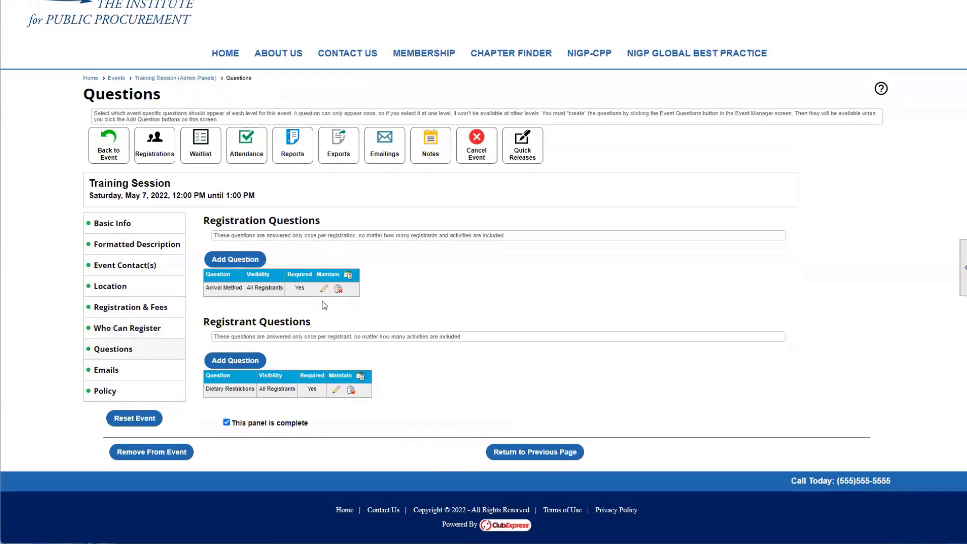
Compare the Registration Questions and Registrant Questions sections, including the Arrival Method question.
drag(204, 220, 344, 224)
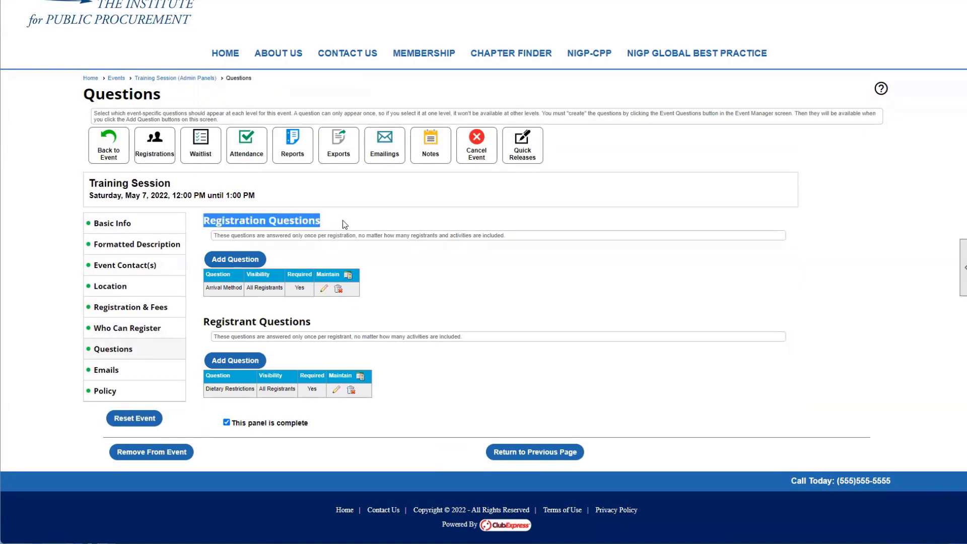
drag(204, 321, 343, 324)
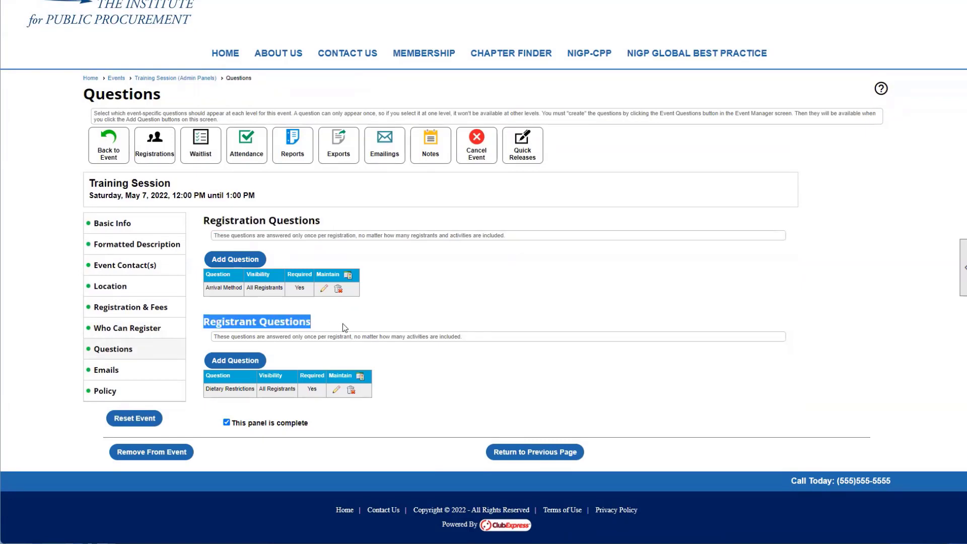
click(343, 324)
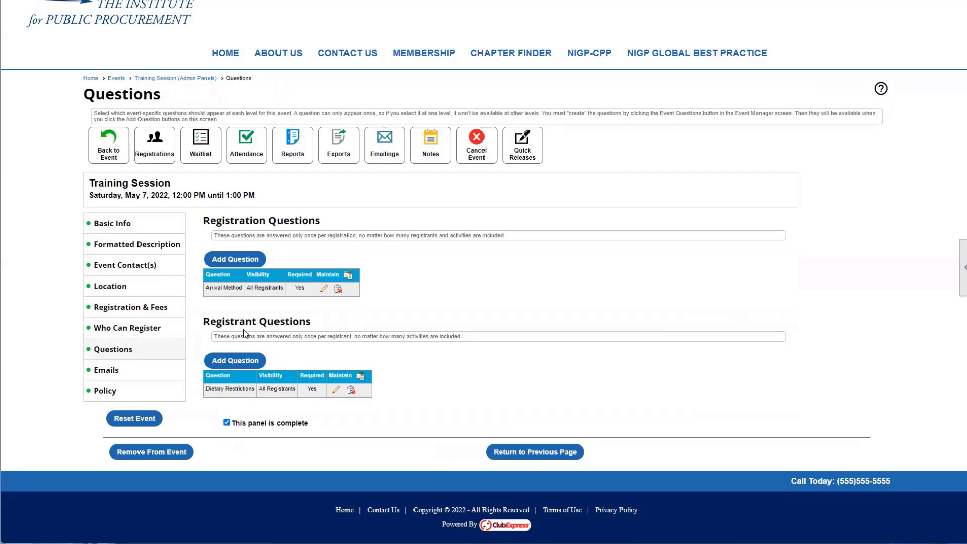
drag(199, 324, 318, 325)
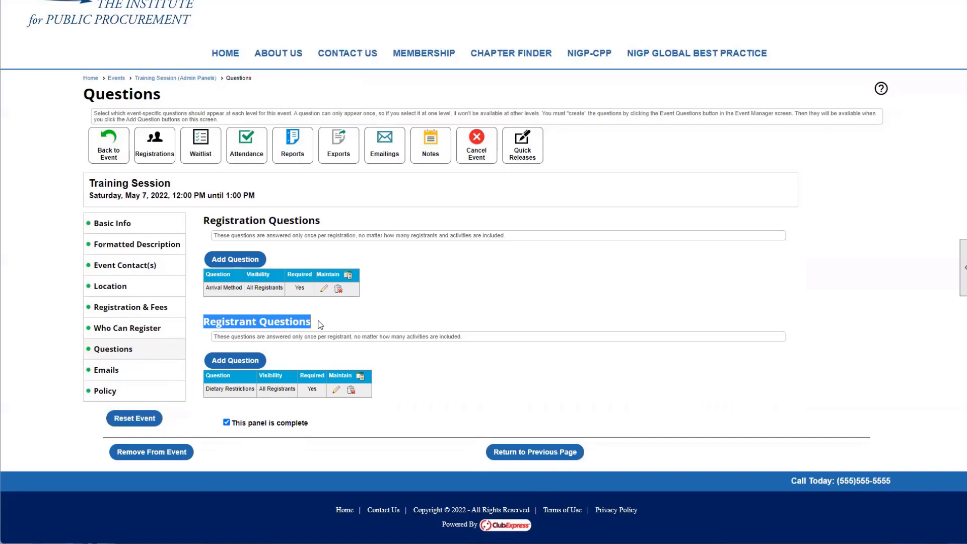
click(219, 284)
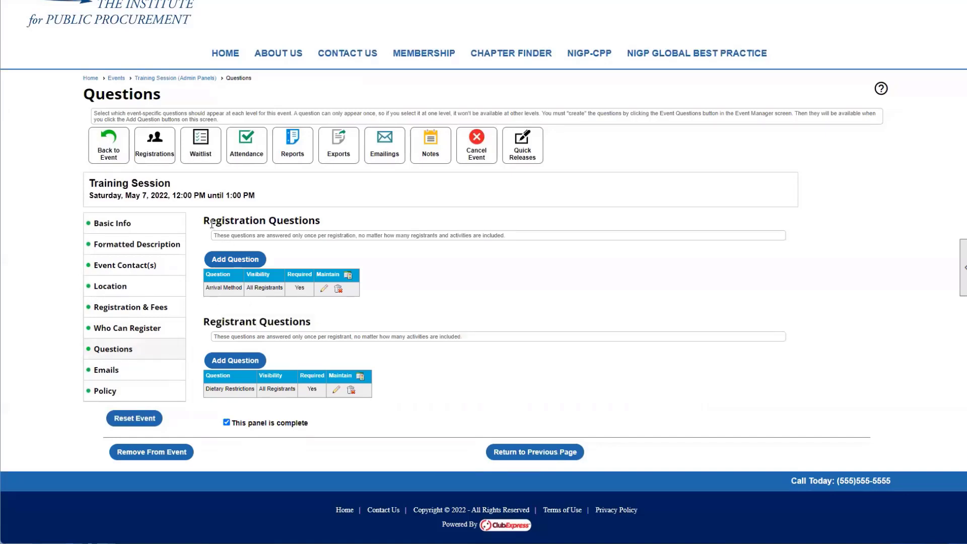
drag(211, 224, 302, 223)
click(303, 223)
drag(199, 284, 243, 289)
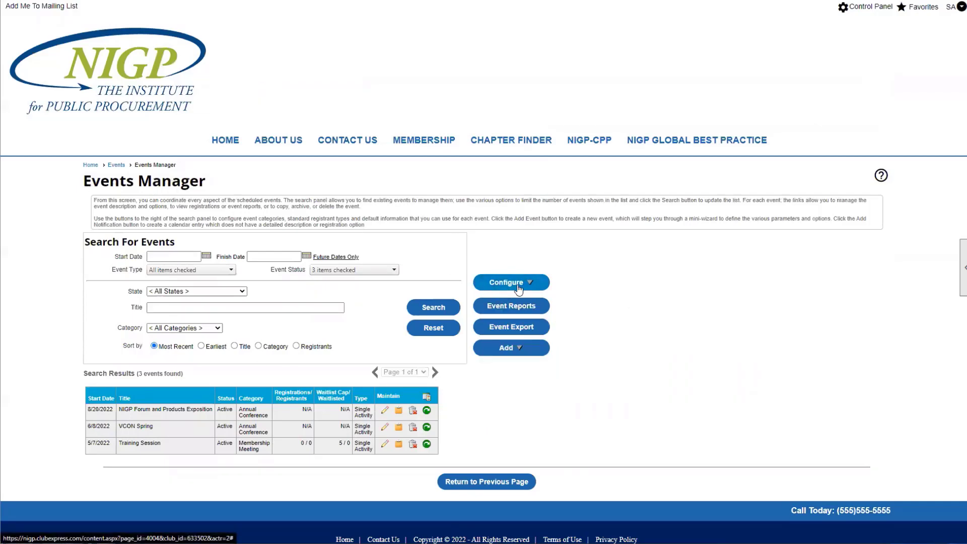
Open the Event Questions configuration from the Events Manager and edit the Dietary Restrictions question.
click(490, 285)
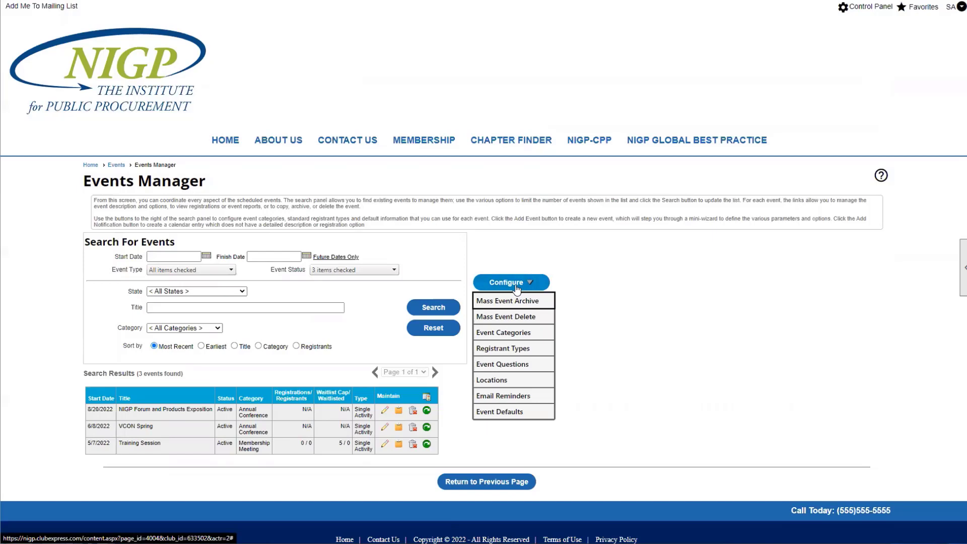
click(483, 366)
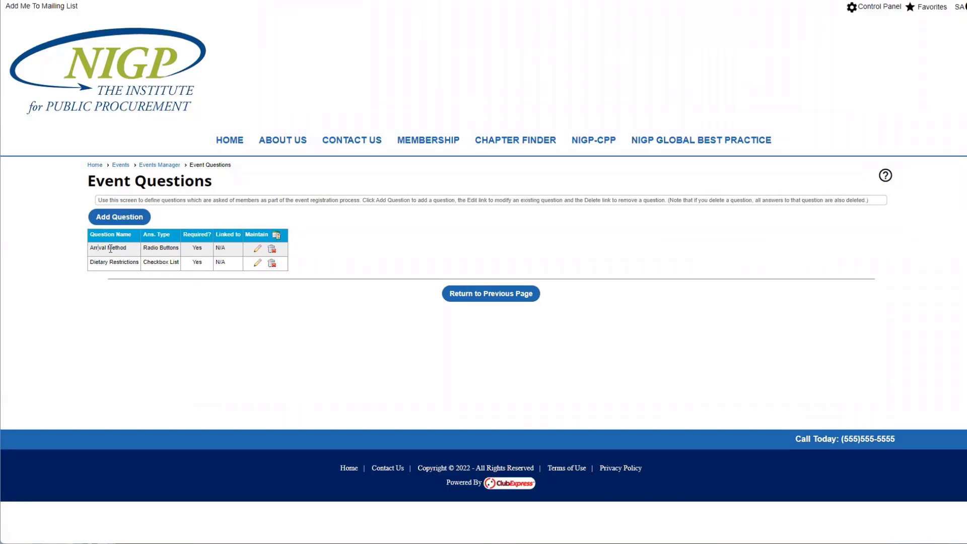
drag(109, 262, 135, 262)
click(136, 262)
scroll(386, 303, down, 3)
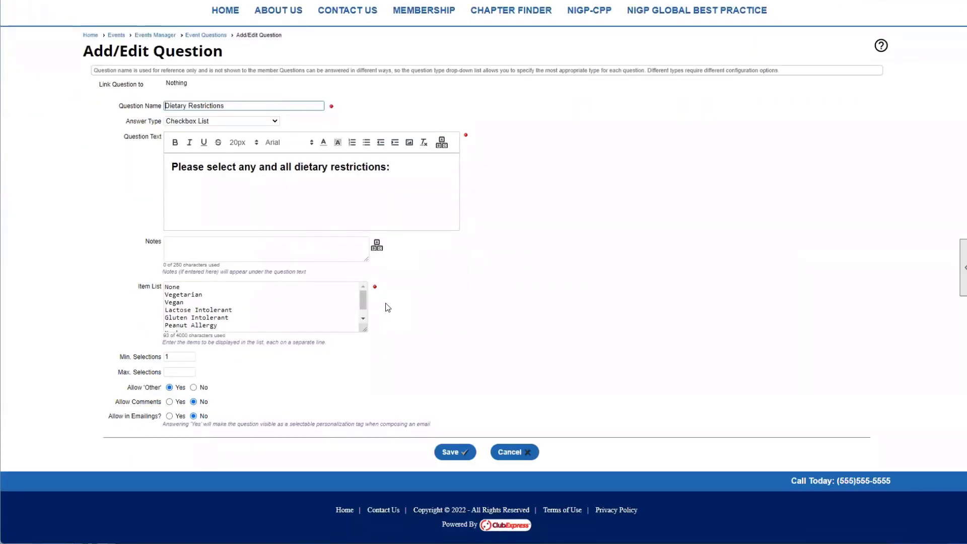
Review the Dietary Restrictions question's name and answer type settings.
drag(136, 106, 179, 108)
triple_click(179, 109)
click(145, 125)
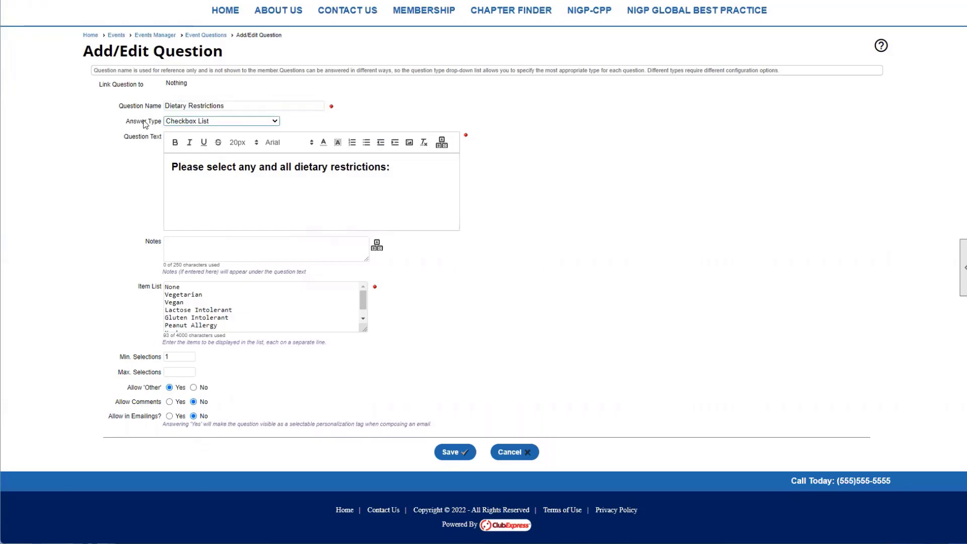
Try Formatted Text as the question's answer type, look through the available answer formats, and cancel the change.
click(205, 123)
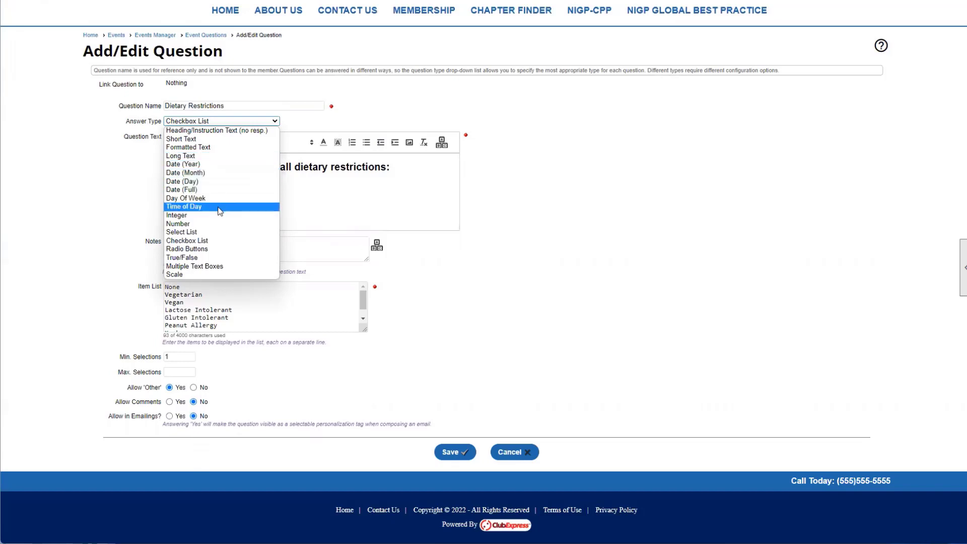
click(202, 152)
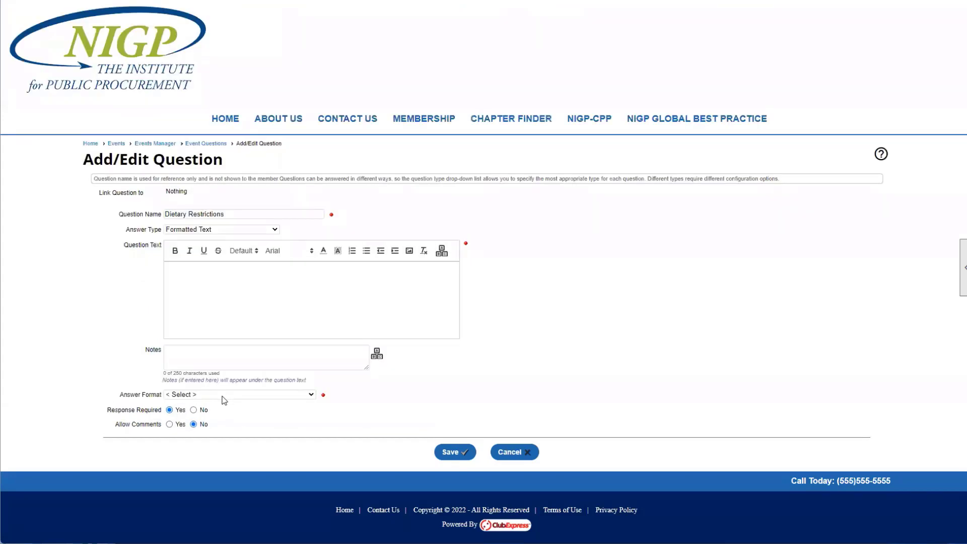
click(224, 398)
click(172, 397)
drag(124, 397, 164, 398)
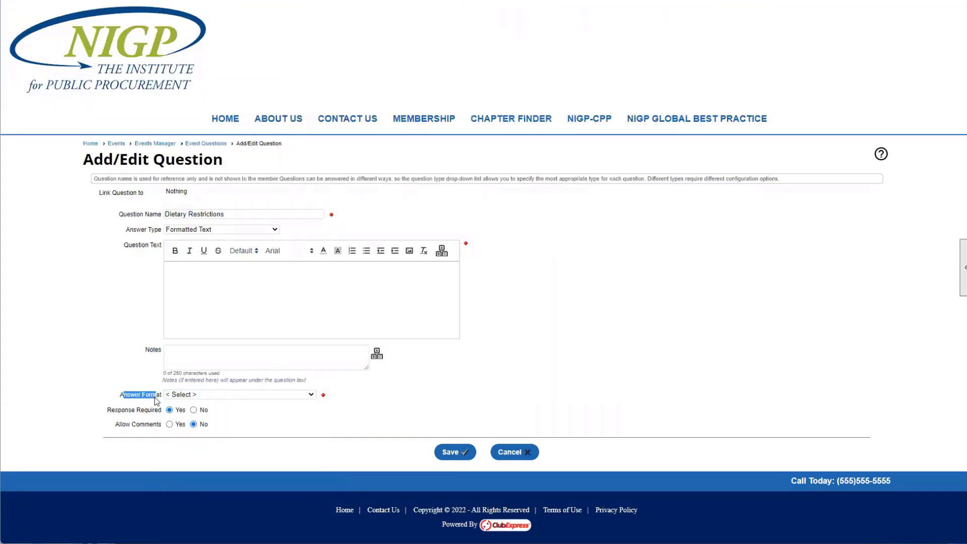
click(197, 398)
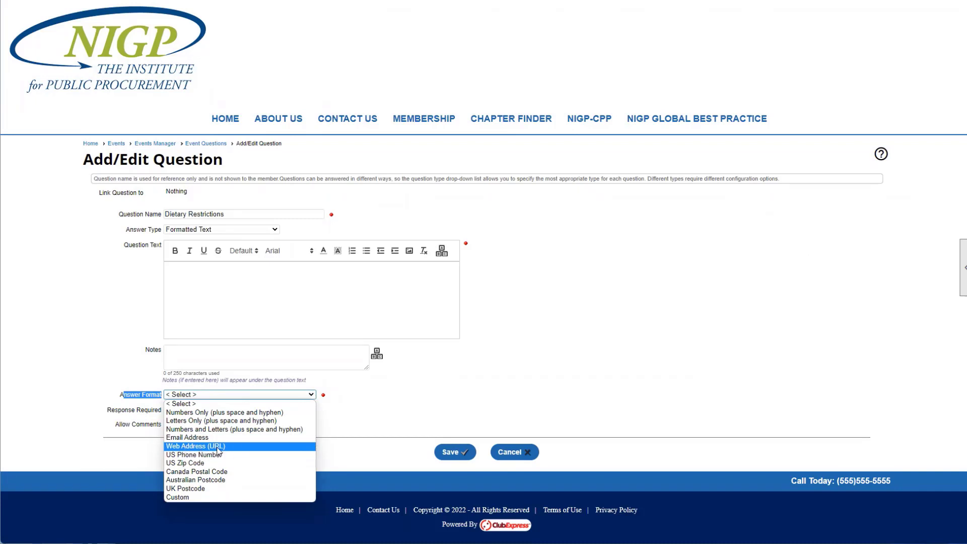
click(392, 436)
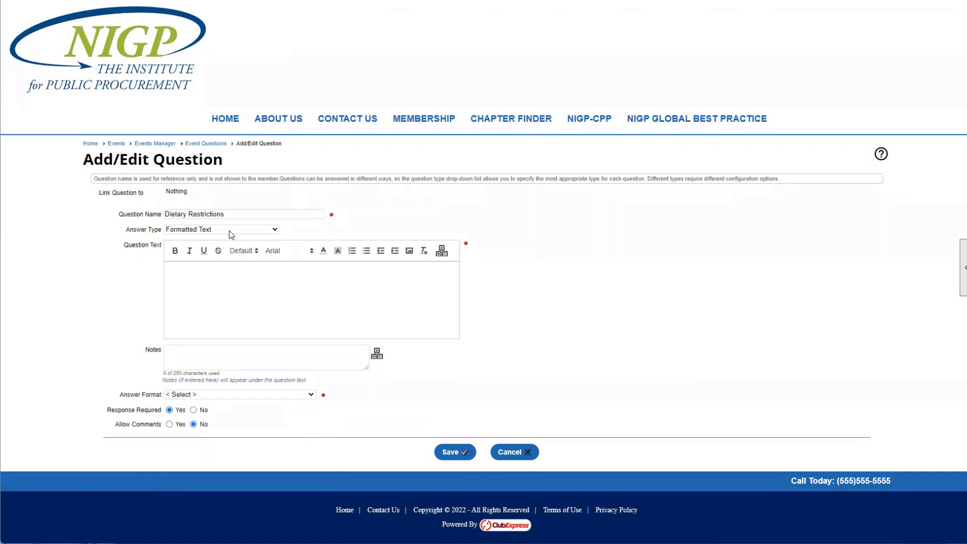
click(229, 231)
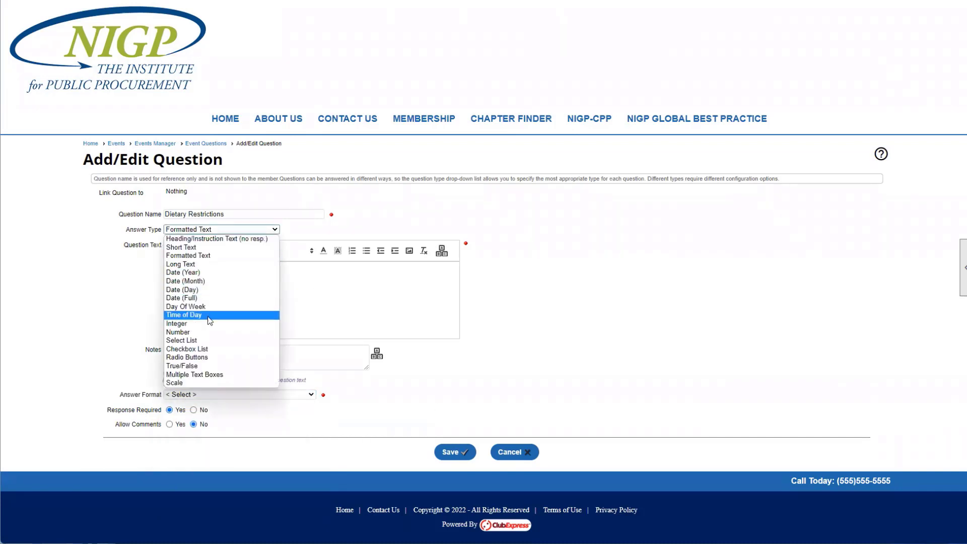
click(520, 452)
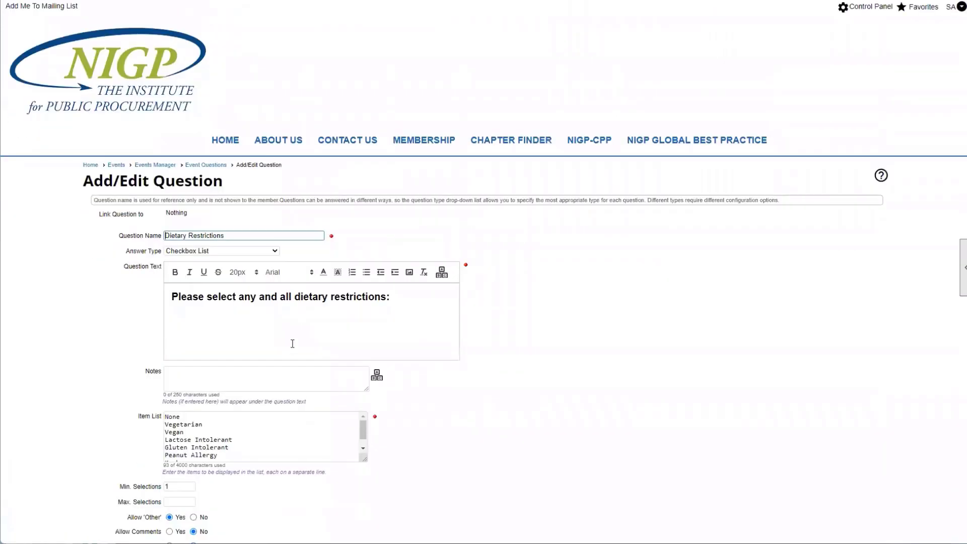
Review the Dietary Restrictions question text and read through its full item list.
scroll(204, 267, down, 2)
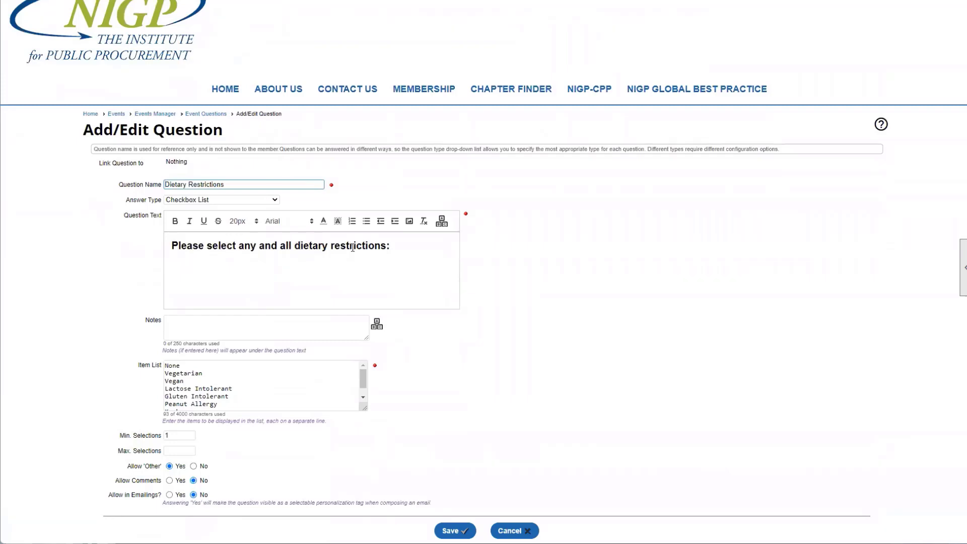
scroll(354, 275, down, 1)
drag(135, 314, 158, 316)
scroll(220, 324, down, 1)
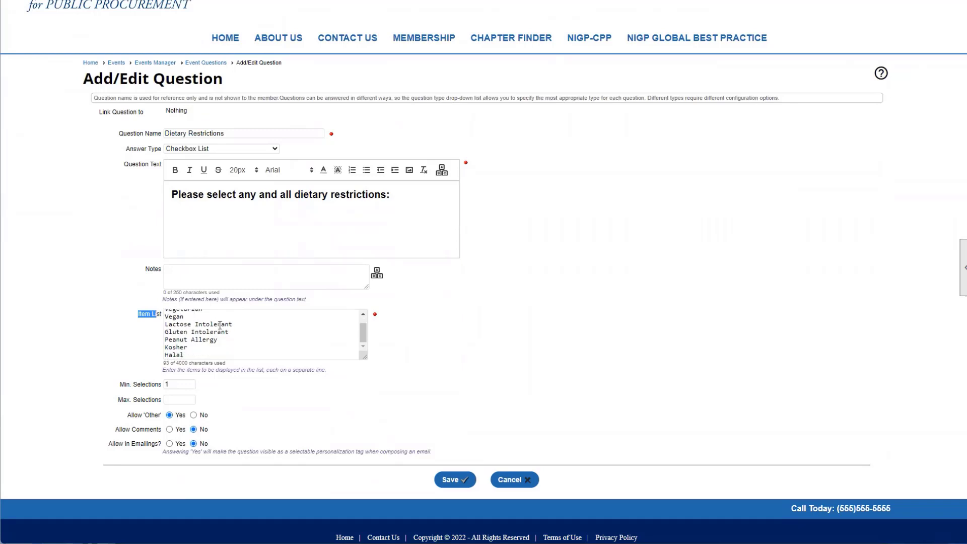
scroll(220, 346, up, 1)
scroll(219, 346, down, 1)
scroll(220, 346, up, 1)
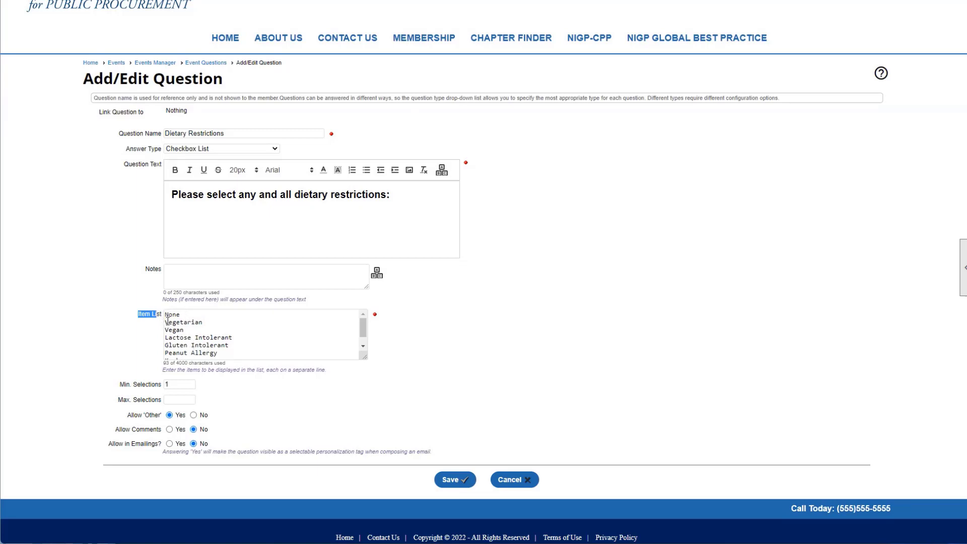
scroll(168, 323, down, 1)
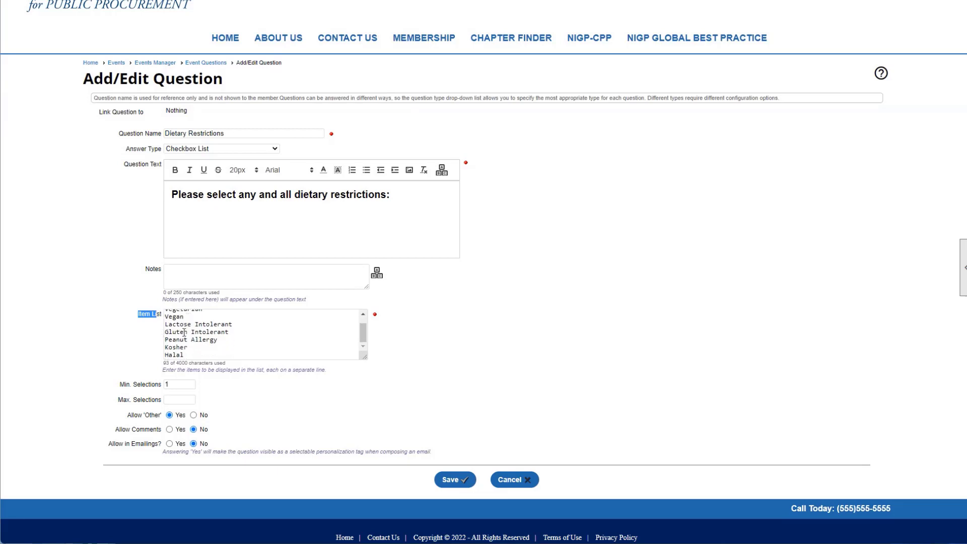
Examine the question's minimum and maximum selections, Allow in Emailings option and the Vegan list item.
drag(121, 385, 154, 404)
scroll(176, 339, down, 1)
drag(131, 388, 156, 396)
click(216, 327)
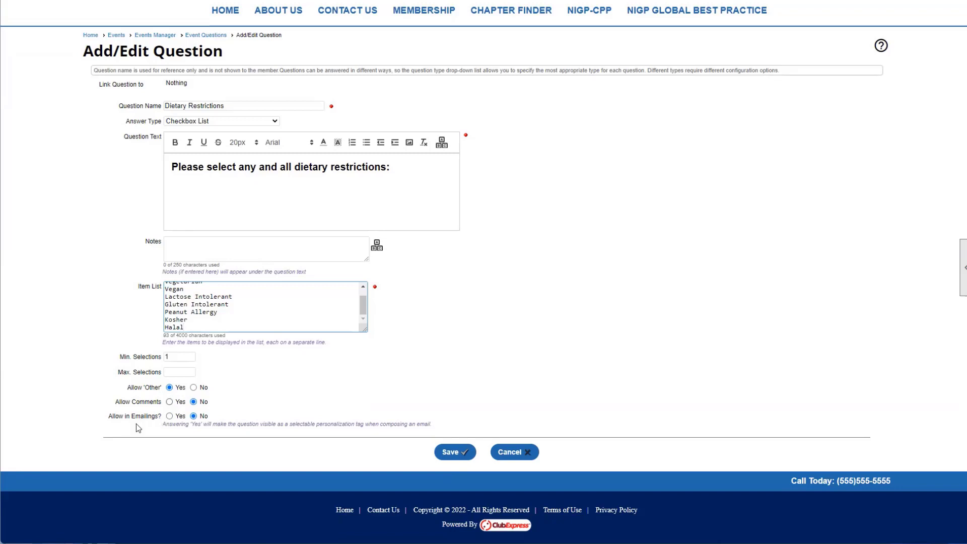
click(111, 417)
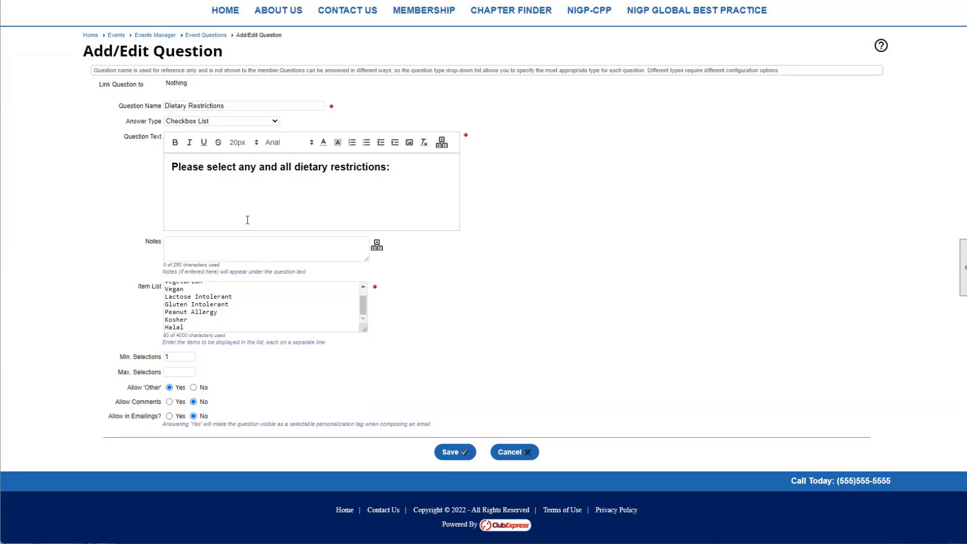
scroll(181, 307, up, 2)
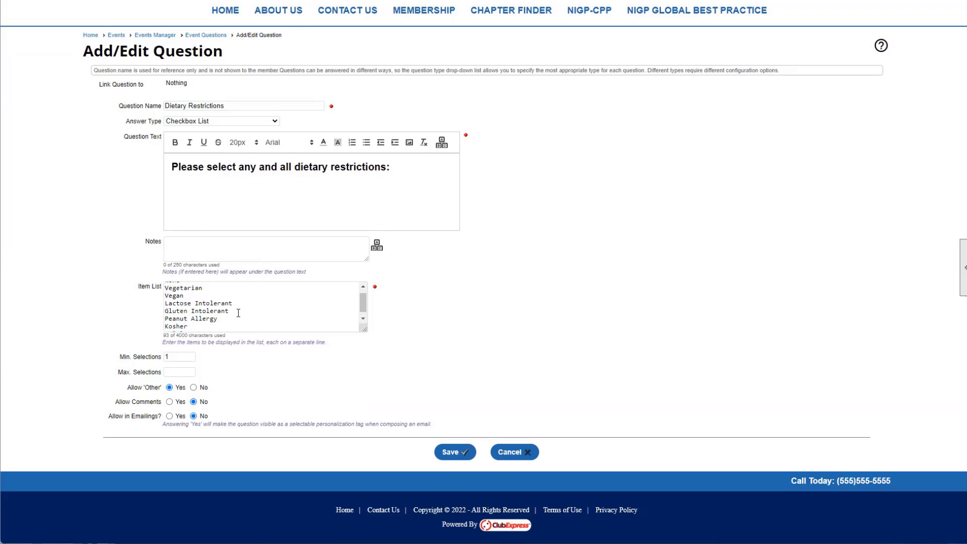
double_click(181, 306)
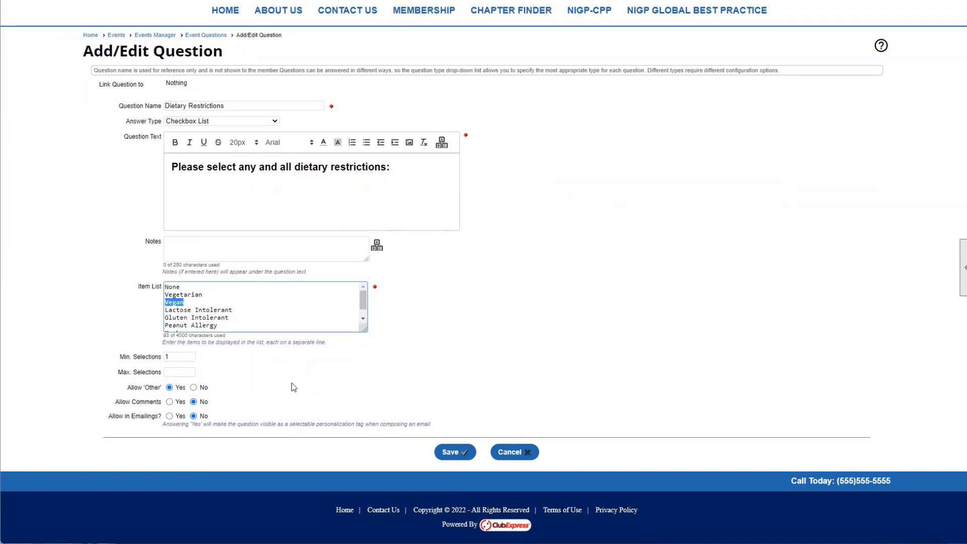
Leave the Dietary Restrictions question without saving and open the Arrival Method question for editing.
click(406, 354)
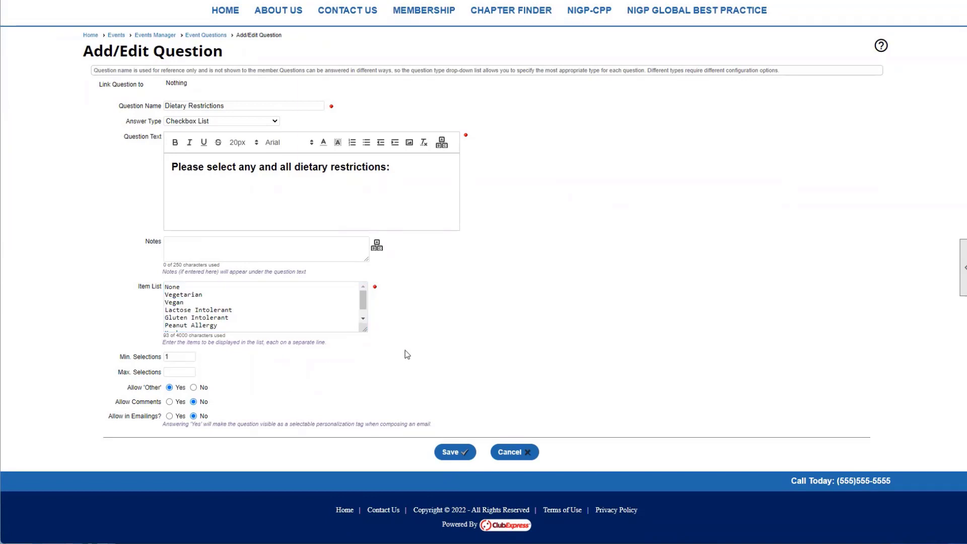
click(498, 452)
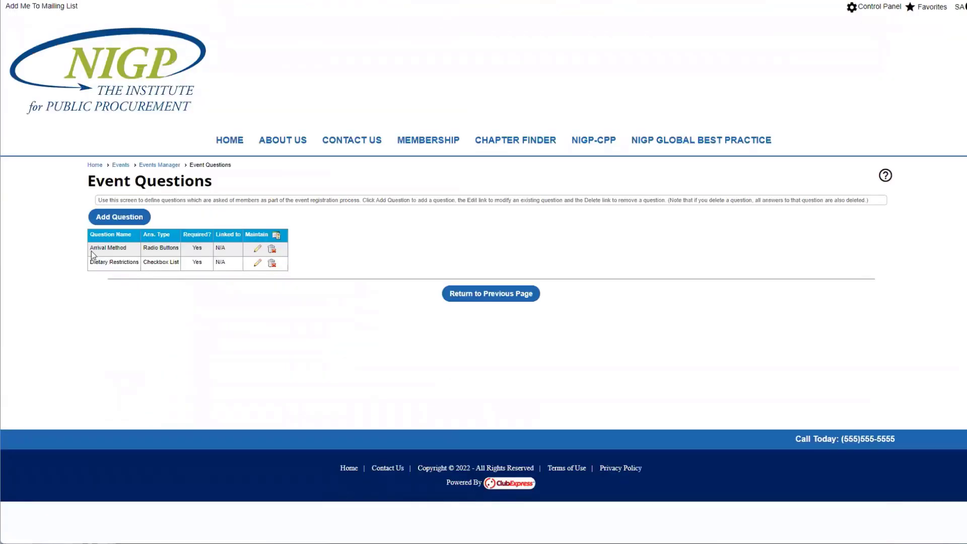
click(258, 251)
scroll(168, 222, down, 1)
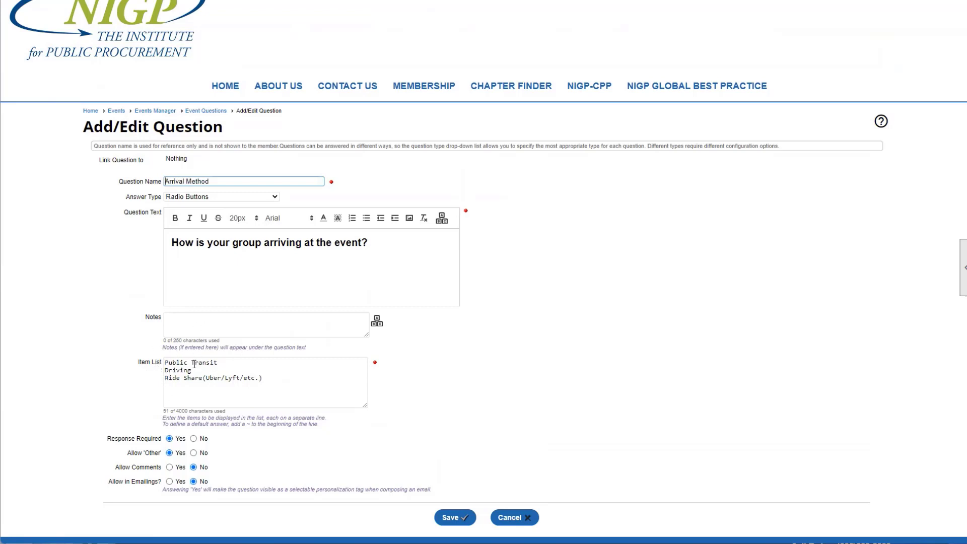
Examine the Arrival Method question's name, question text and answer settings.
scroll(194, 364, down, 1)
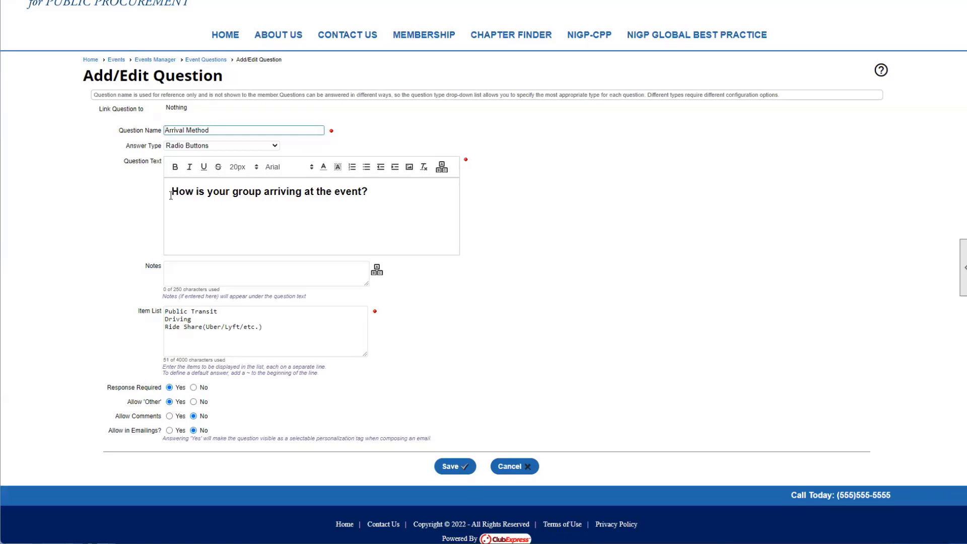
drag(171, 196, 392, 193)
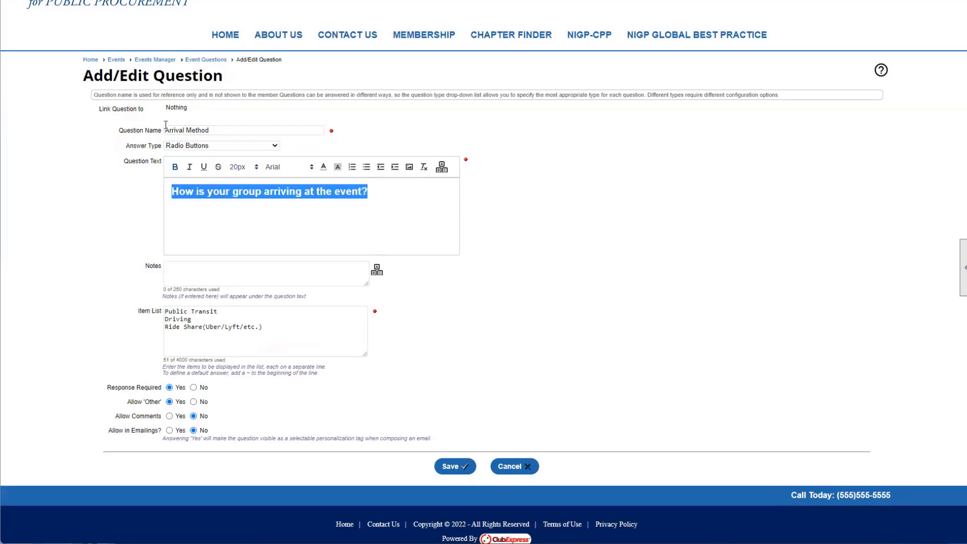
drag(164, 133, 219, 137)
click(219, 137)
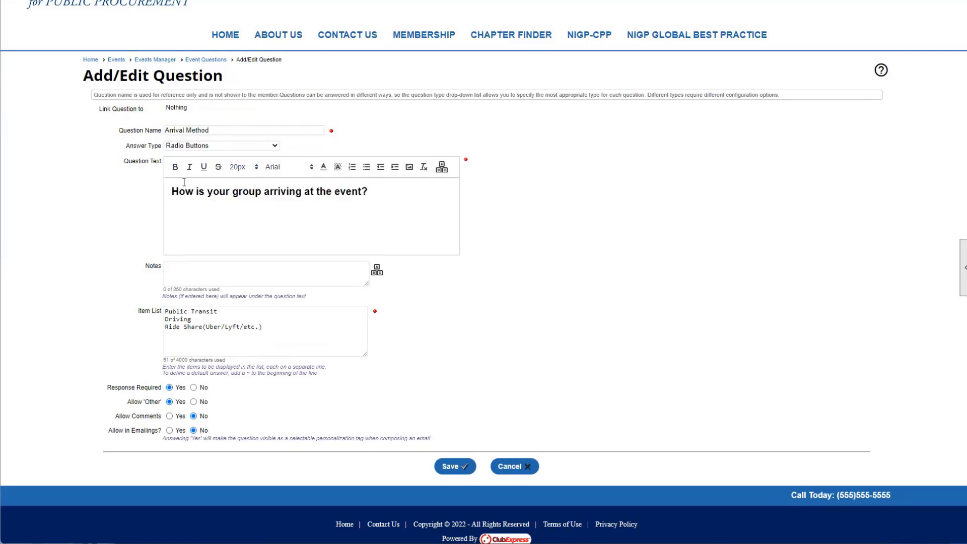
drag(171, 192, 378, 197)
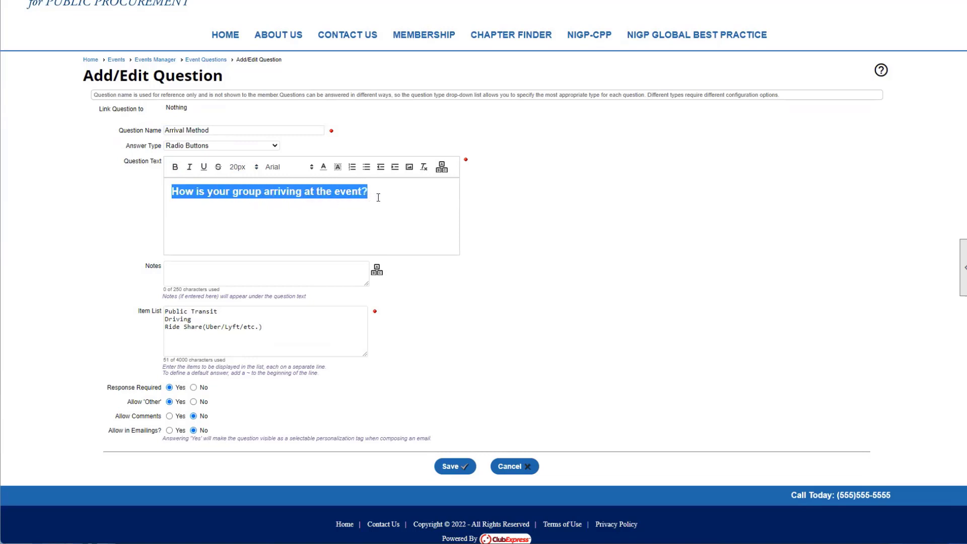
click(379, 198)
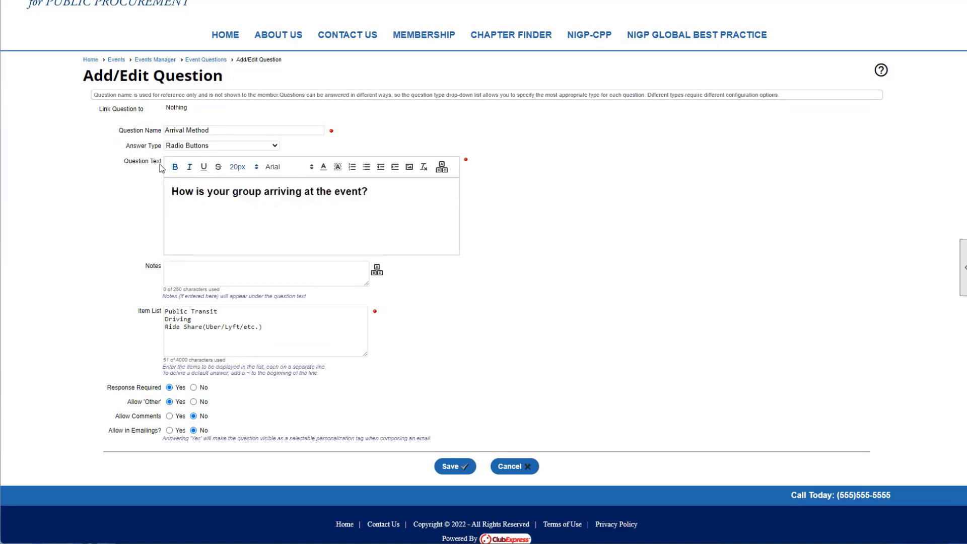
Try the Helvetica font on the last words of the Arrival Method question text, and leave the question without saving.
drag(373, 192, 286, 191)
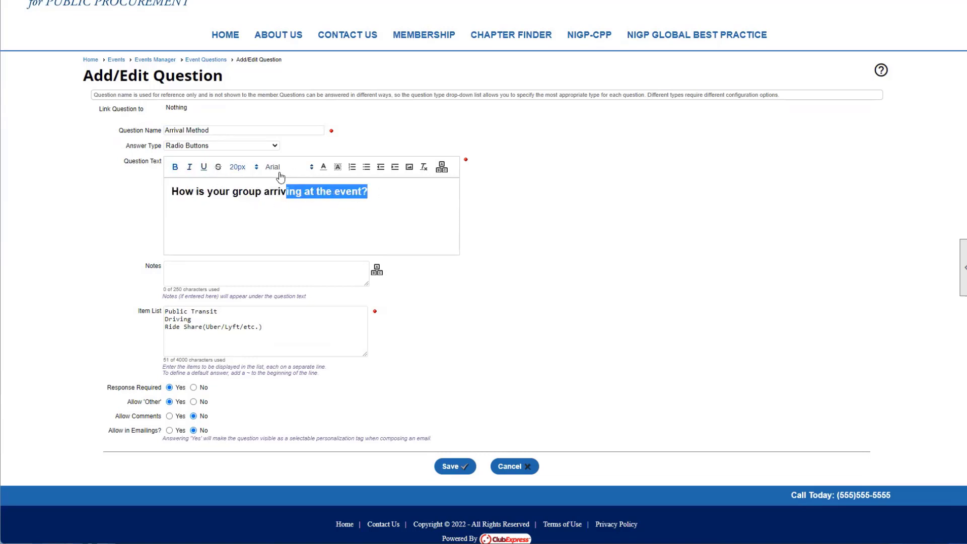
click(281, 166)
click(282, 208)
click(284, 194)
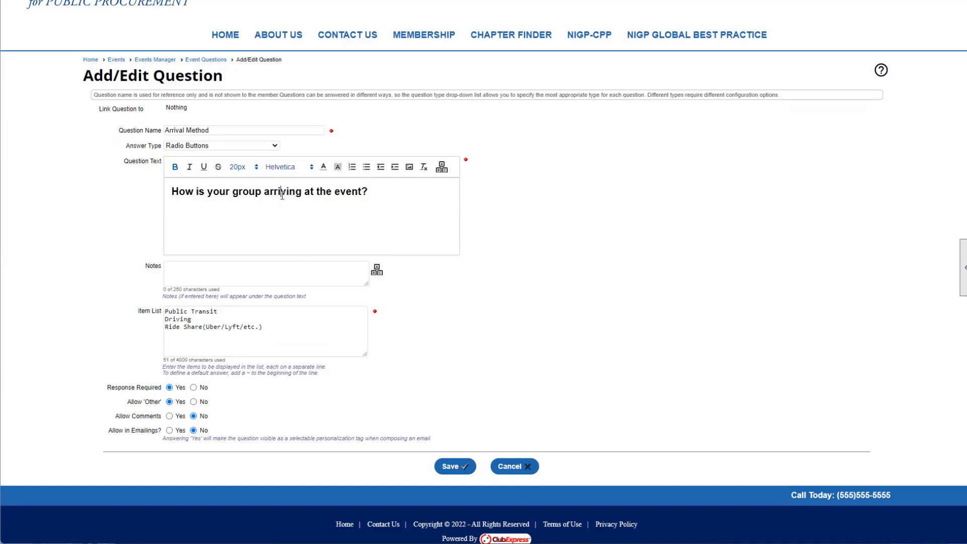
click(504, 469)
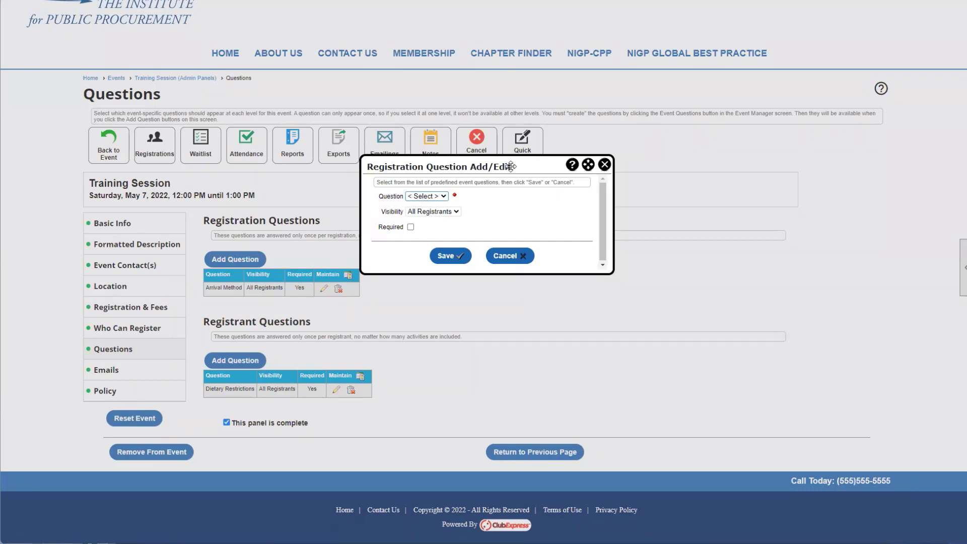
click(604, 165)
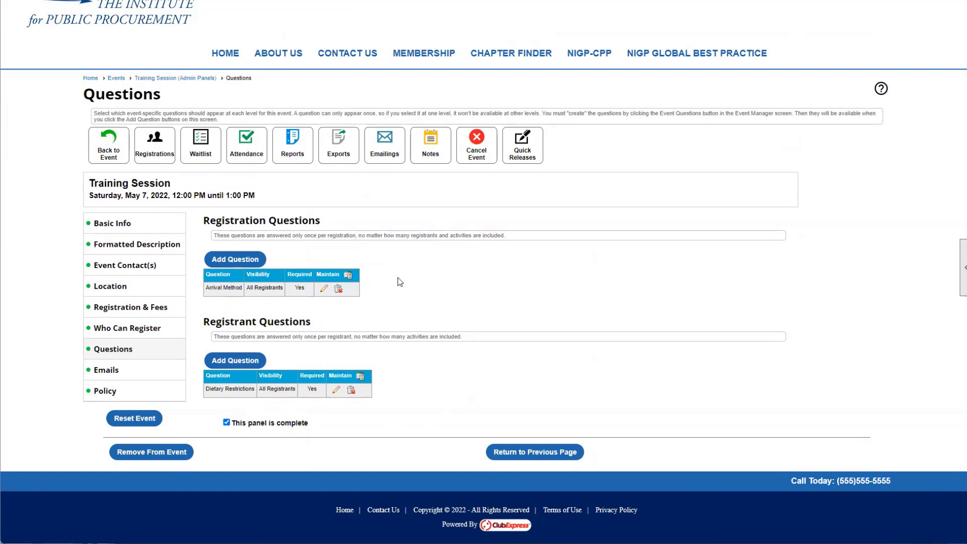
click(124, 372)
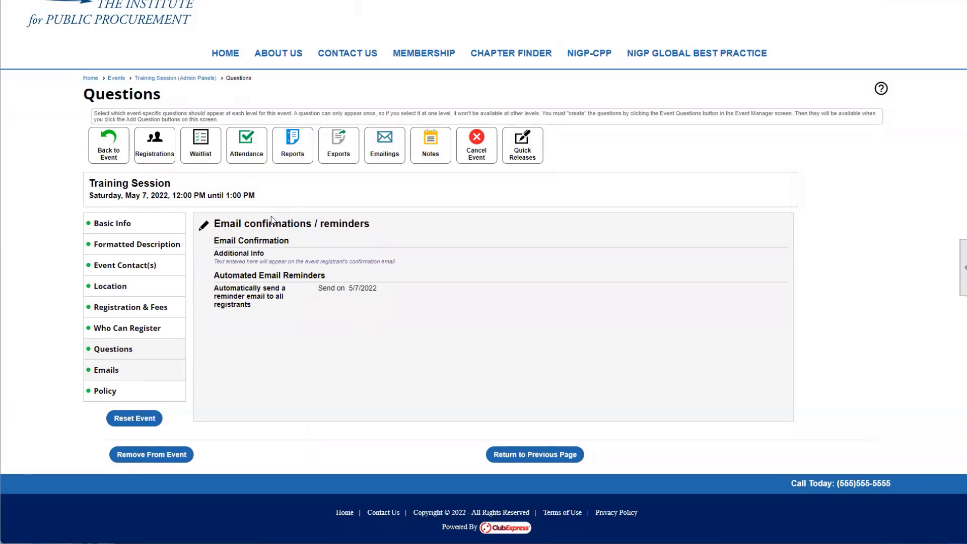
click(204, 231)
scroll(242, 245, down, 2)
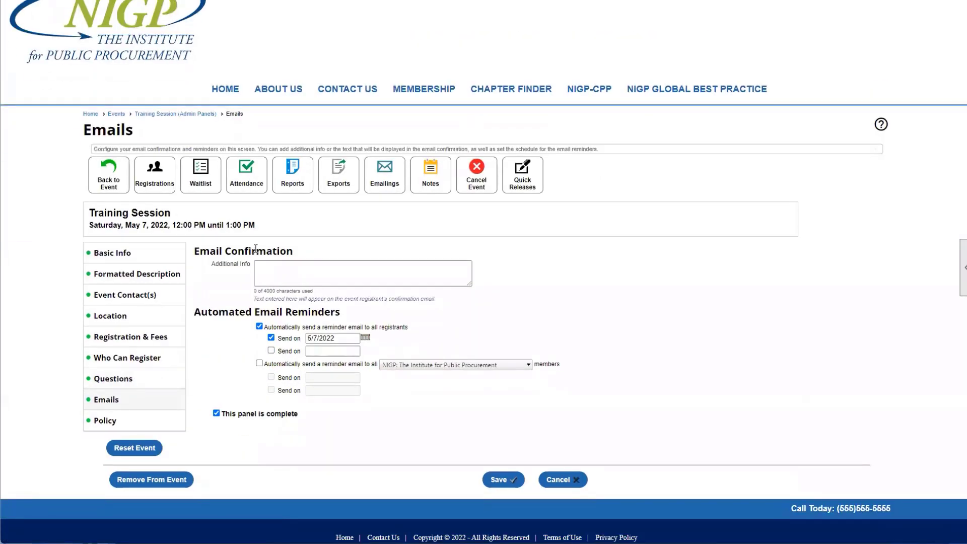
Examine the Email Confirmation additional info field and the automated reminder option for all registrants.
drag(192, 225, 291, 222)
click(291, 220)
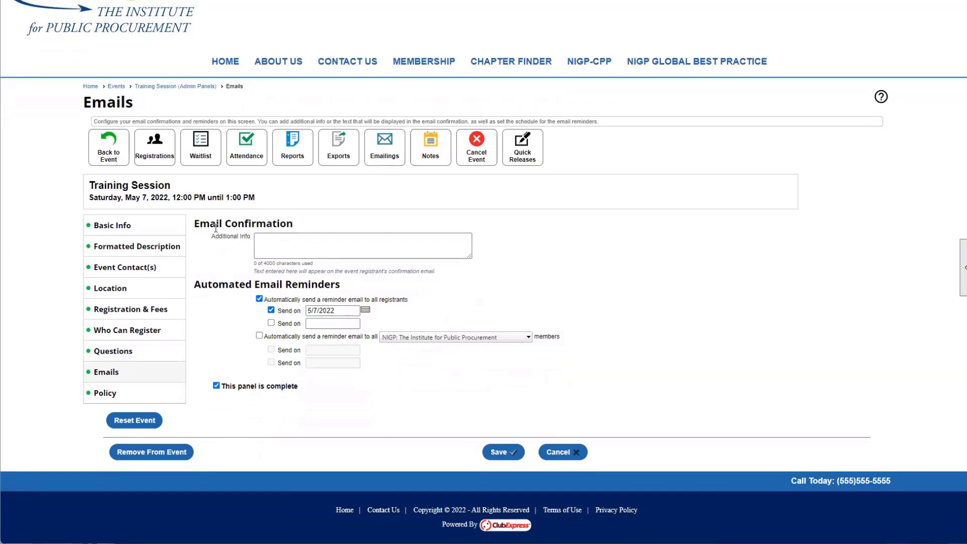
click(258, 250)
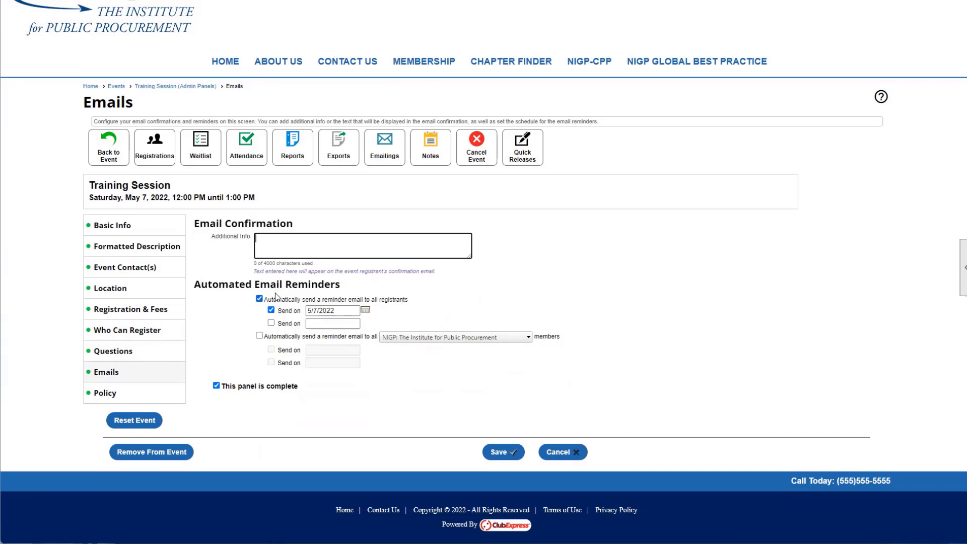
double_click(197, 284)
drag(296, 284, 344, 288)
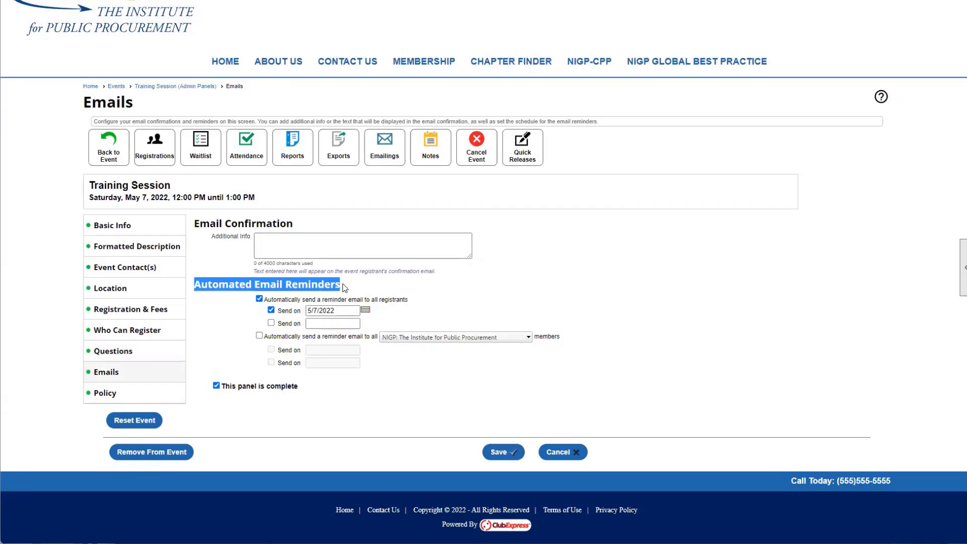
click(288, 303)
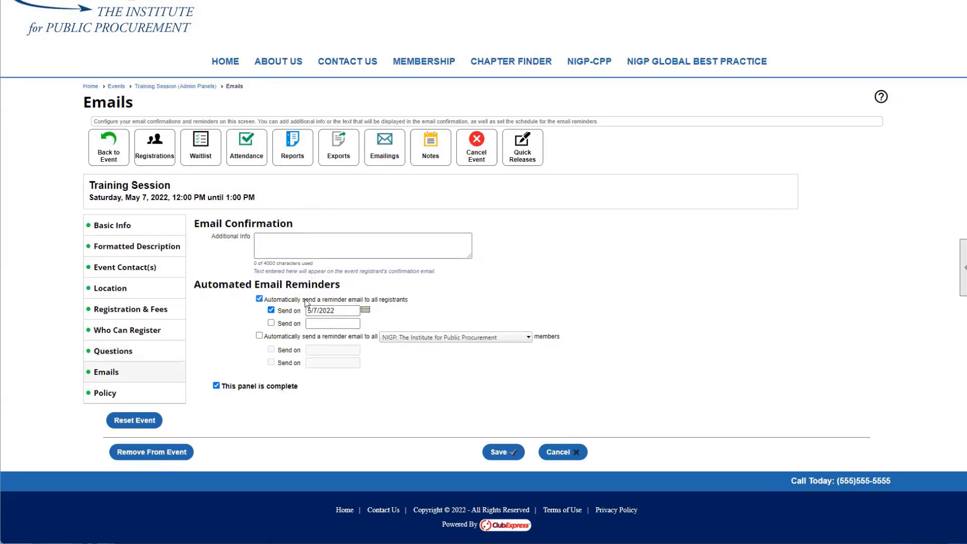
drag(287, 301, 414, 298)
Try enabling a second send date for the automatic registrant reminder, and review which recipients it covers.
click(271, 322)
drag(310, 310, 332, 310)
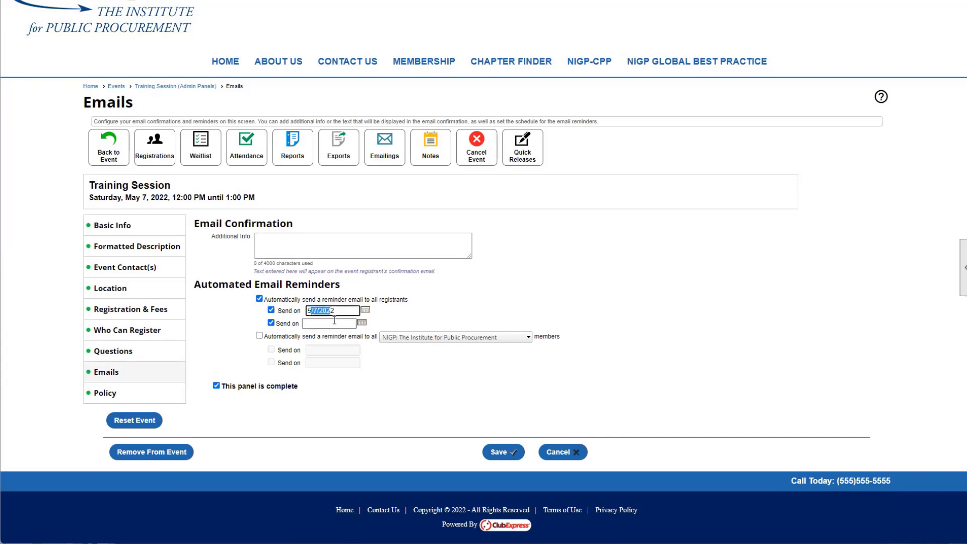
click(330, 324)
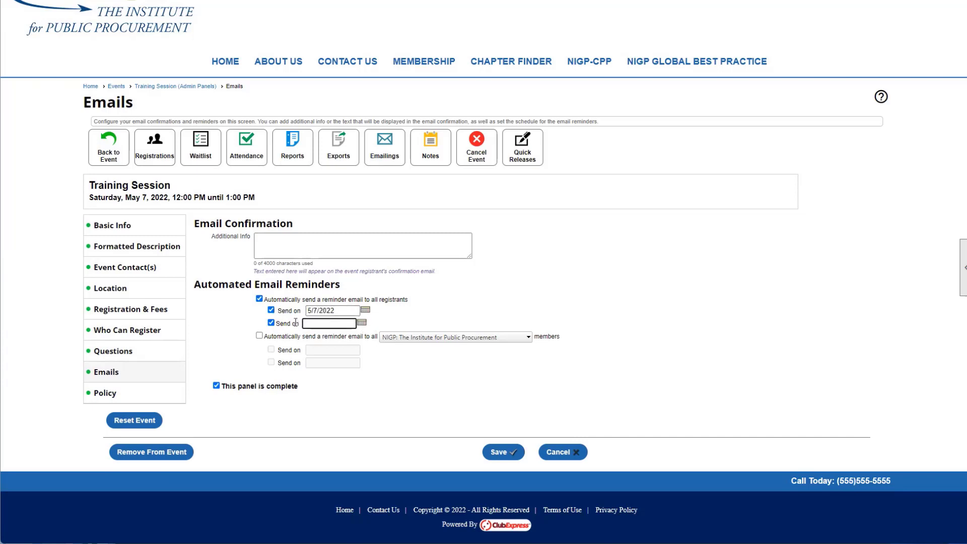
drag(338, 297, 416, 296)
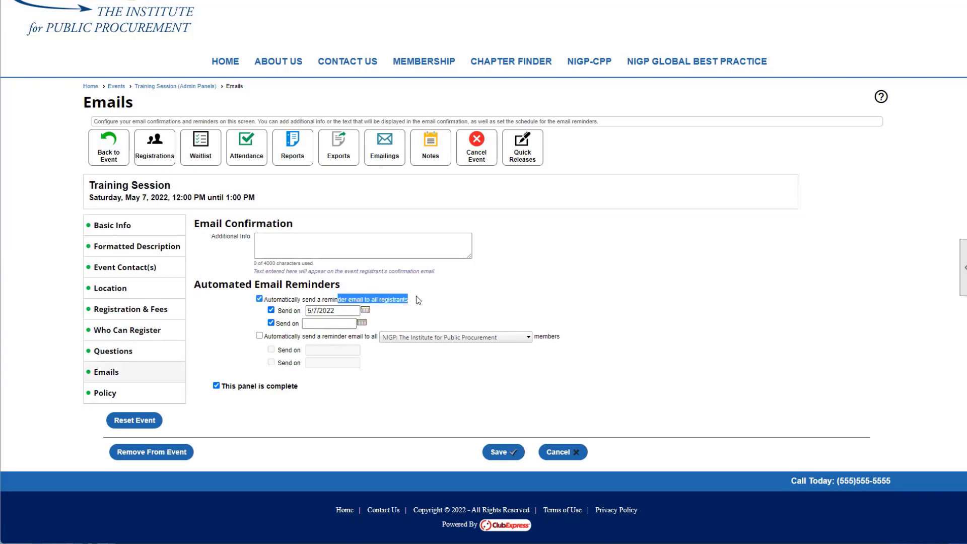
click(416, 295)
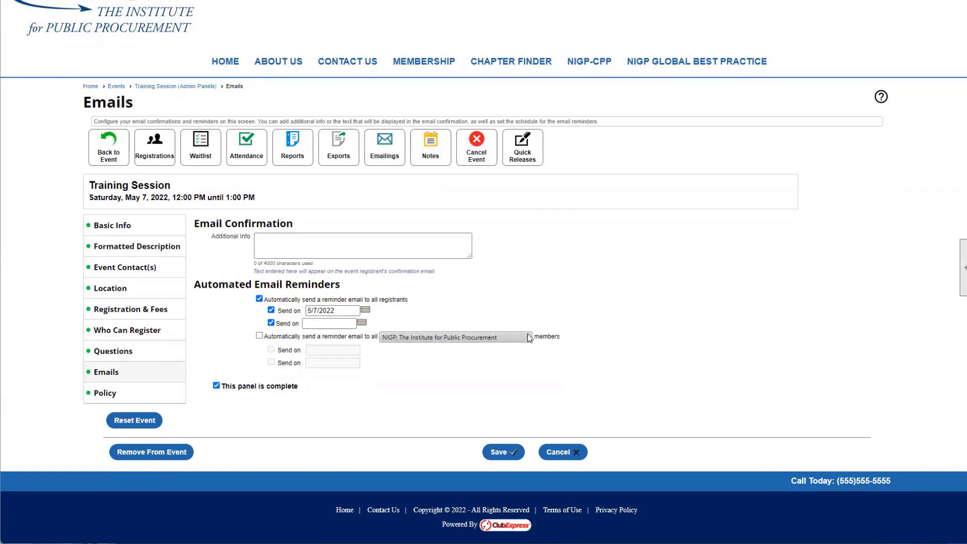
Try enabling automatic member reminders with two send dates, look through the member group choices, and cancel the email changes.
click(260, 335)
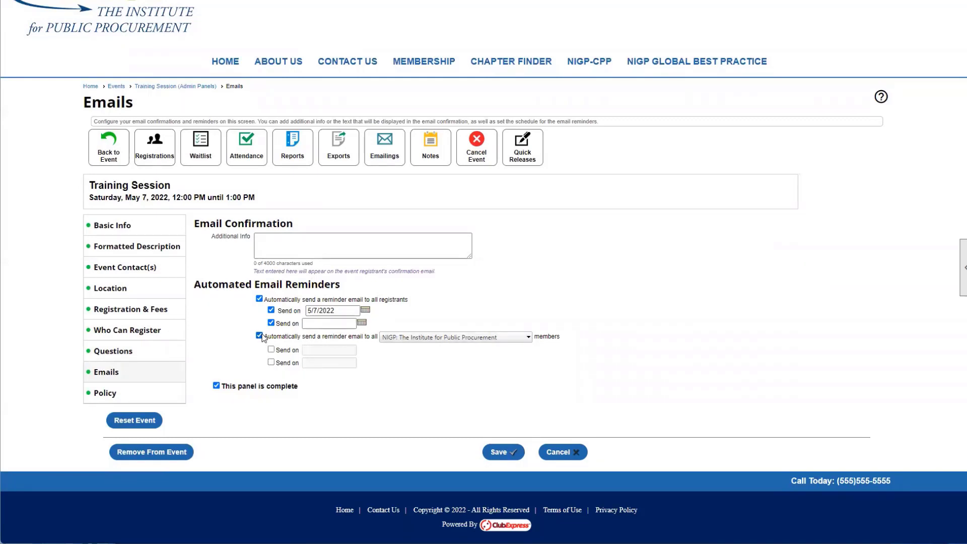
click(271, 349)
click(270, 362)
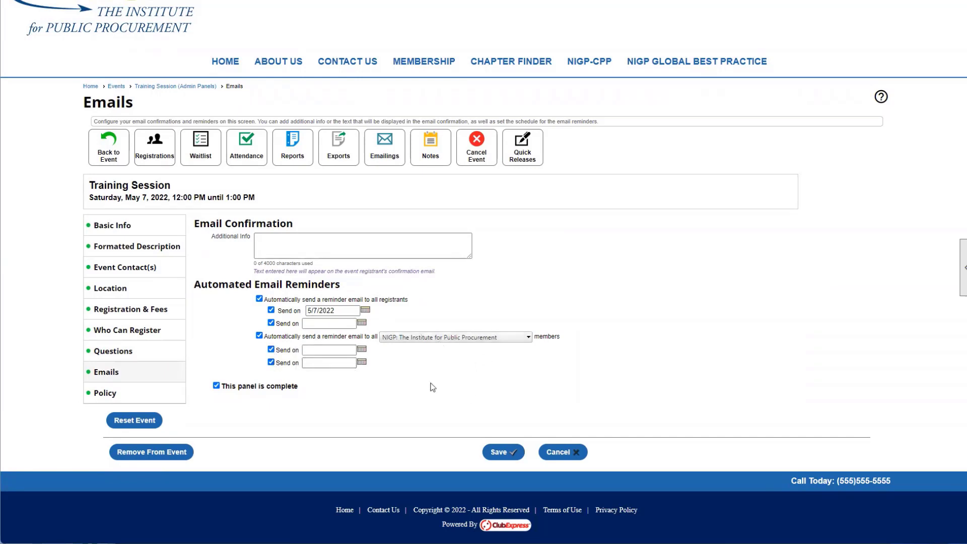
click(441, 336)
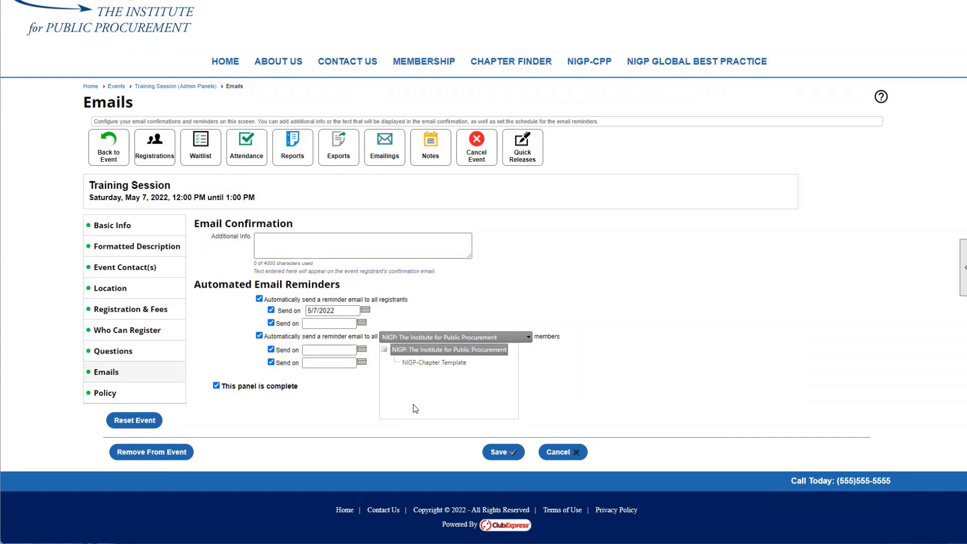
click(385, 342)
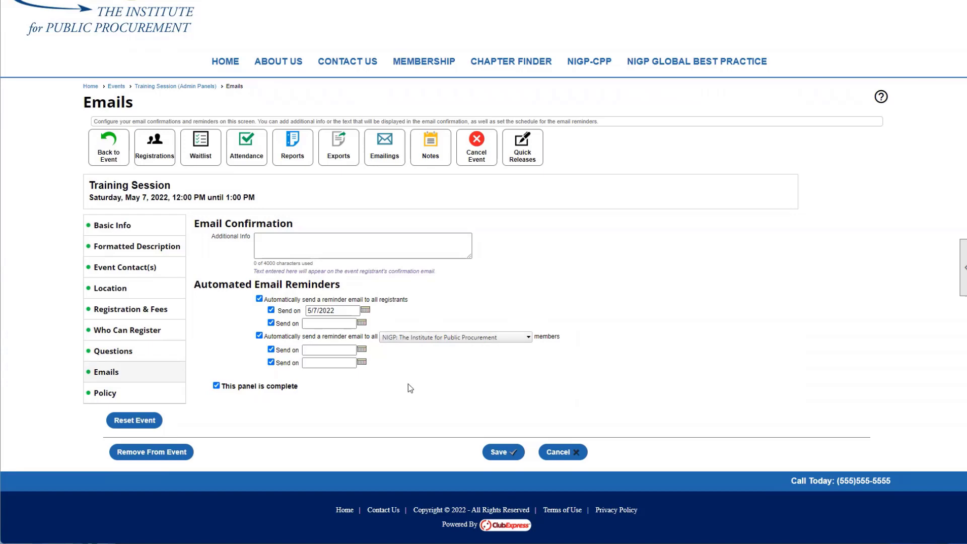
click(580, 453)
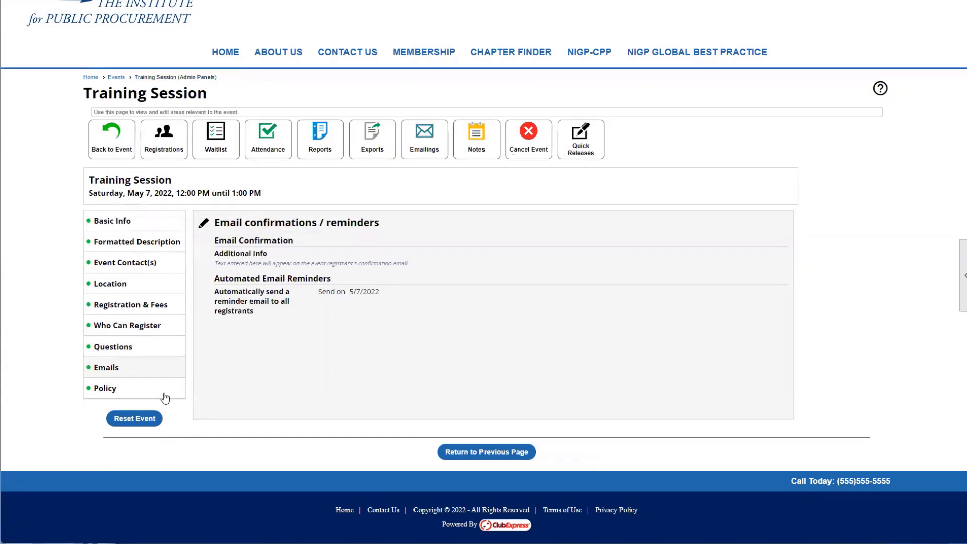
Open the event's Policy settings for editing, and try disallowing cancellations before allowing them again.
click(164, 394)
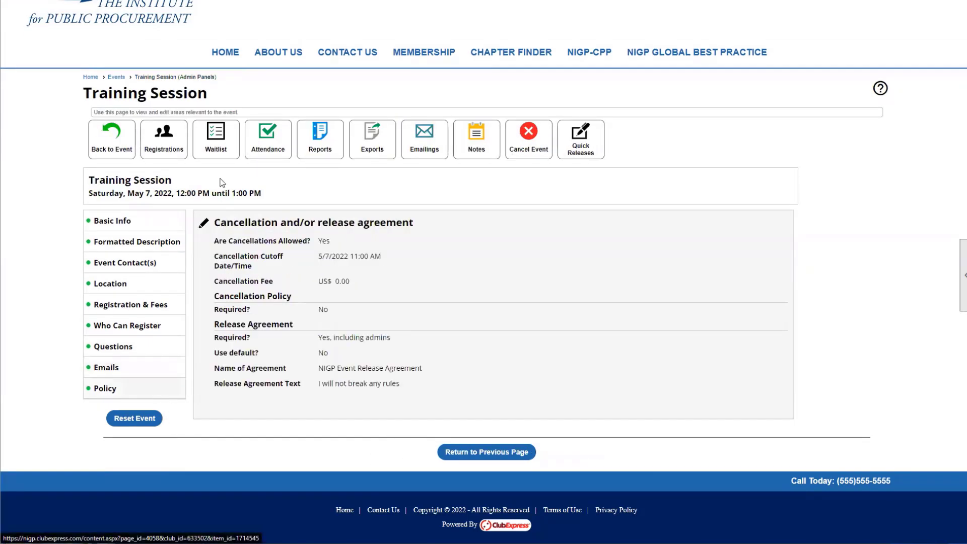
click(203, 224)
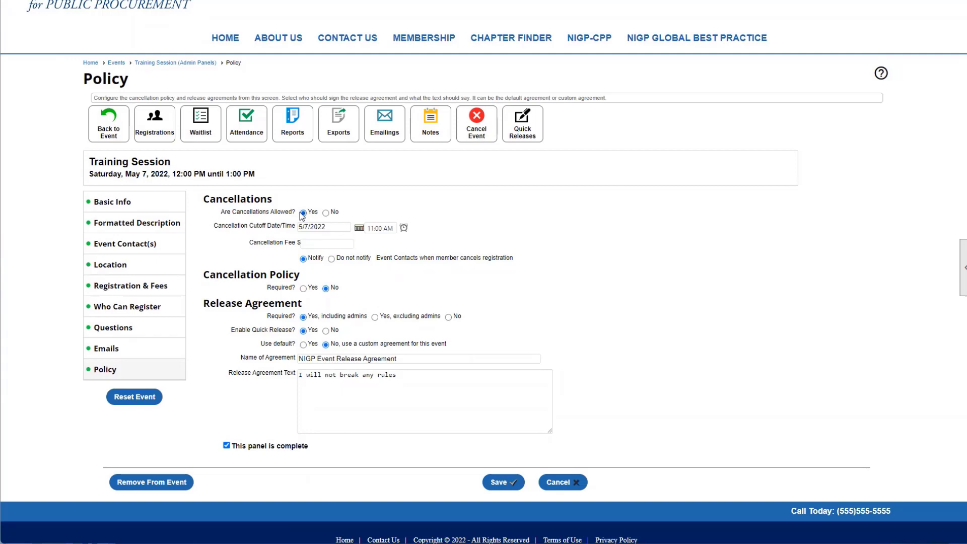
click(326, 213)
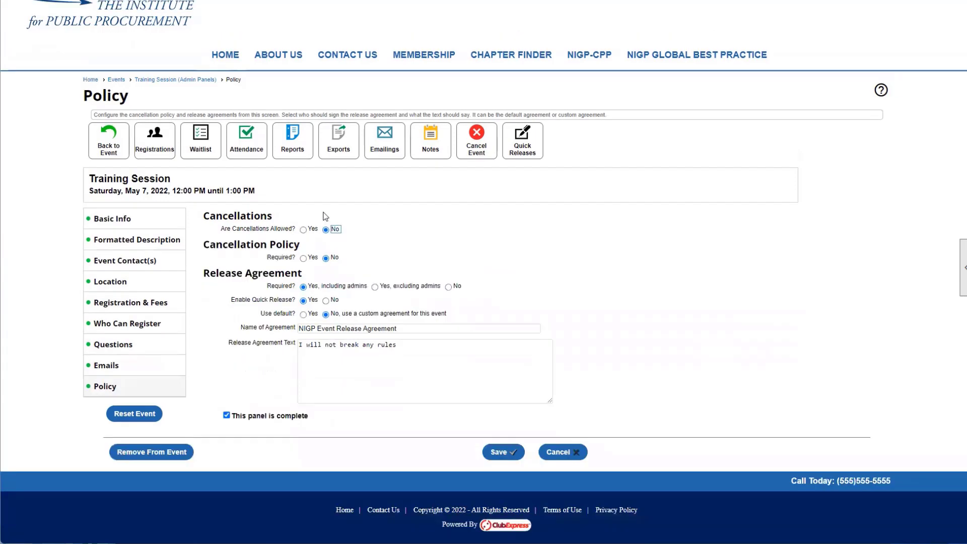
click(303, 230)
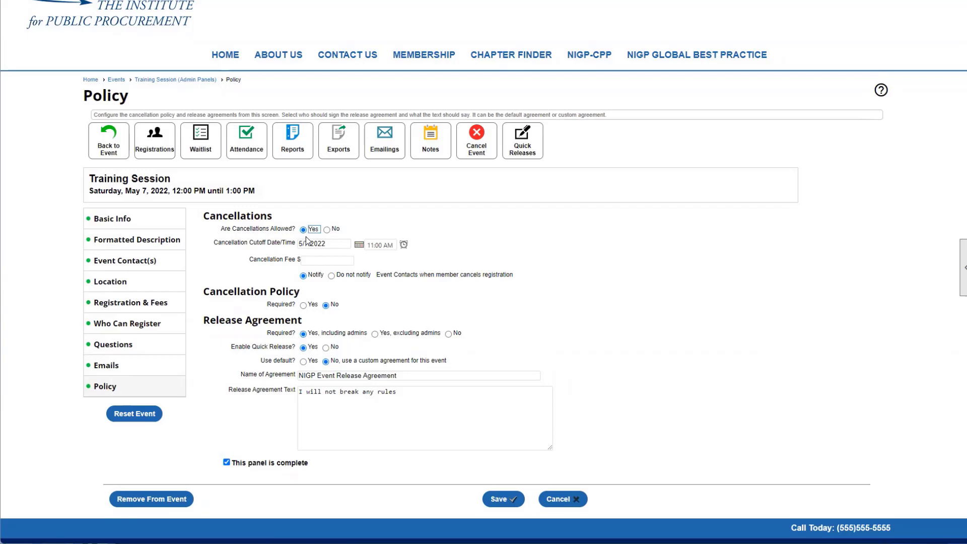
Try a cancellation fee of $5 and clear the fee again.
click(310, 260)
text(5)
click(397, 271)
key(shift+Tab)
key(BackSpace)
Require a cancellation policy and choose a custom policy for this event, with its text field ready for entry.
click(304, 305)
click(326, 318)
scroll(408, 302, down, 2)
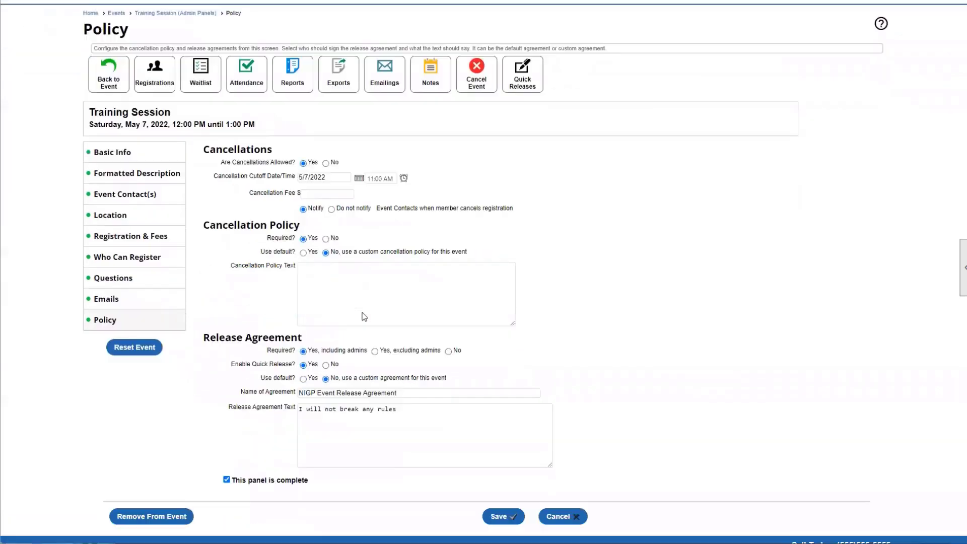
click(408, 269)
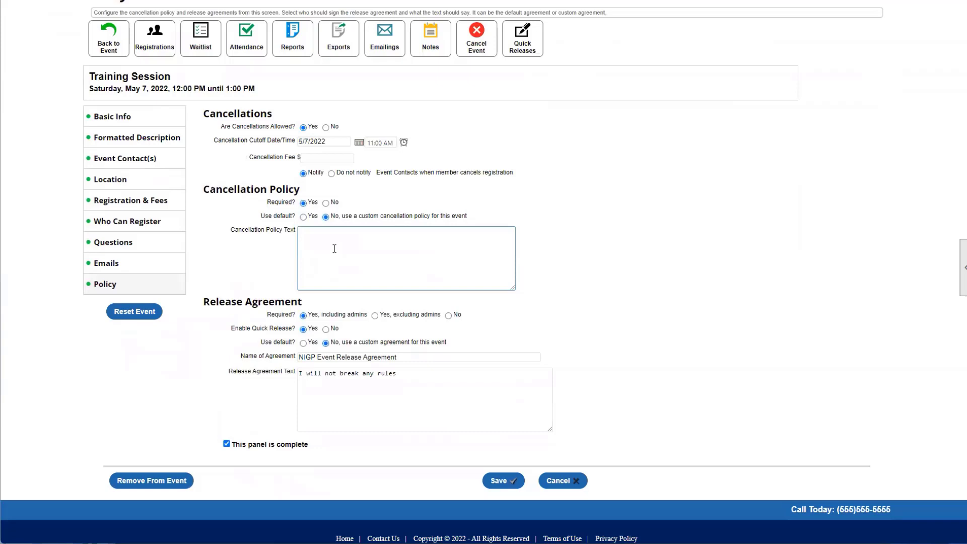
Try the default cancellation policy, and switch back to a custom cancellation policy for this event.
drag(260, 216, 296, 222)
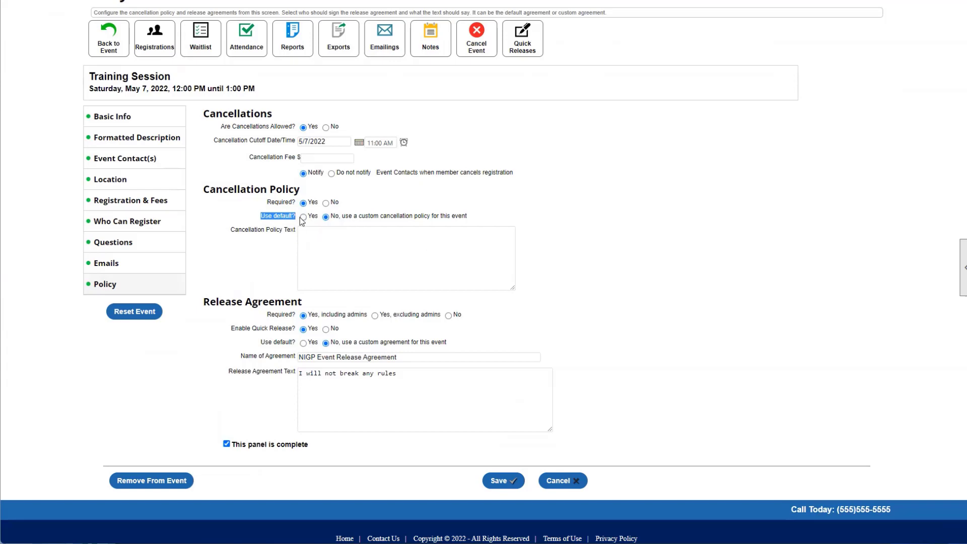
click(303, 216)
click(325, 258)
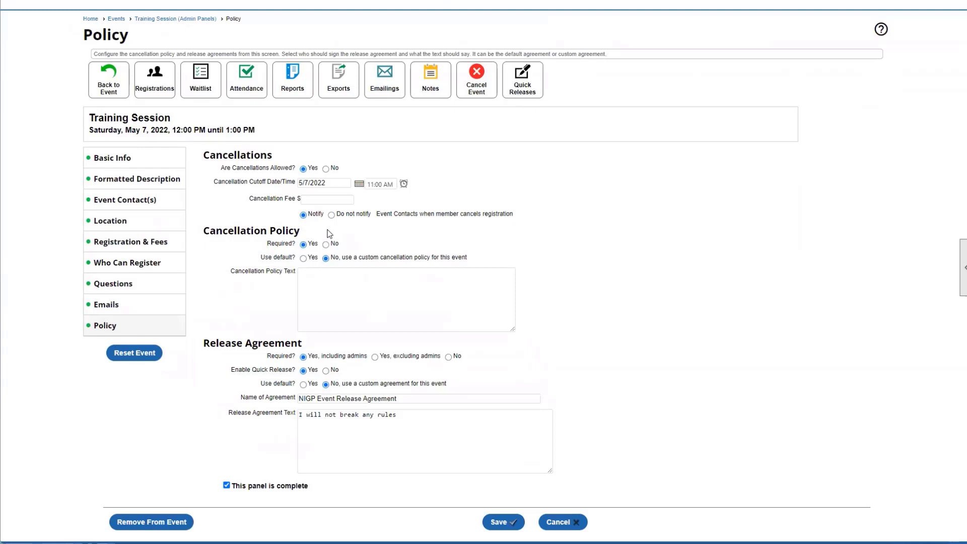
Try requiring the release agreement excluding admins and not requiring it at all, and set it back to Yes, including admins.
scroll(325, 261, down, 3)
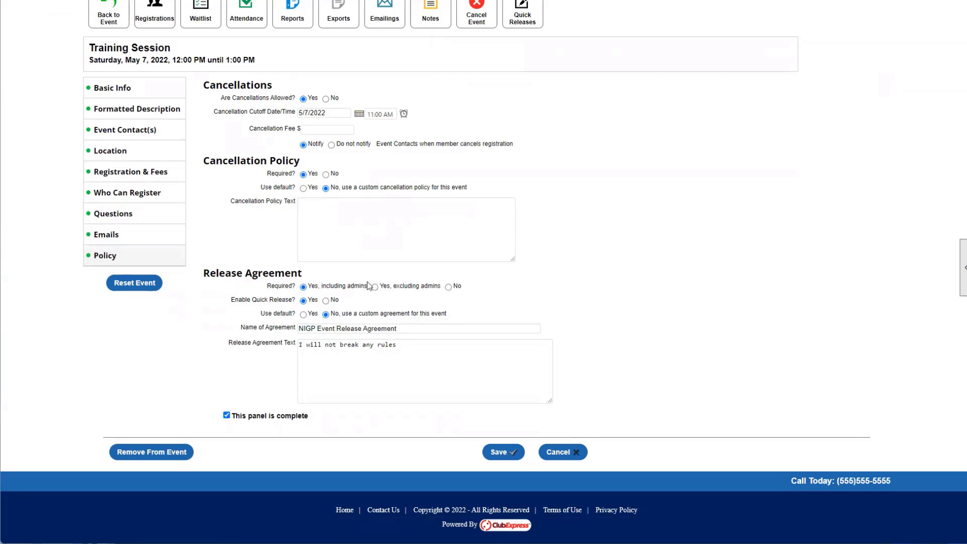
drag(319, 289, 367, 291)
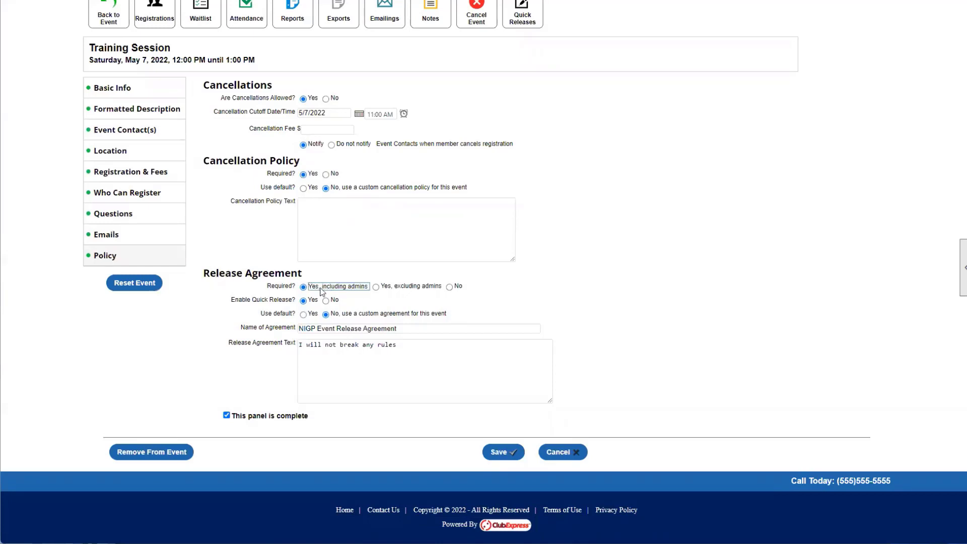
click(376, 288)
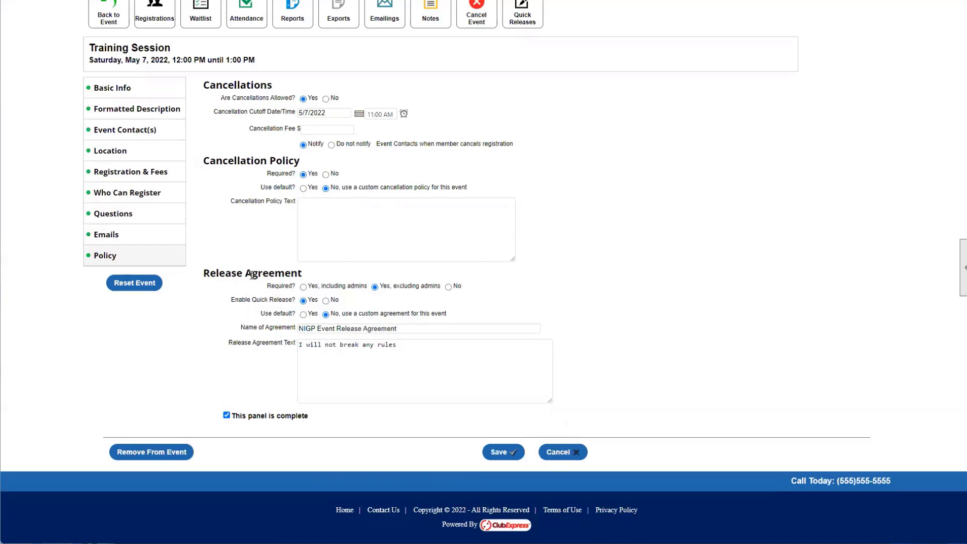
click(448, 286)
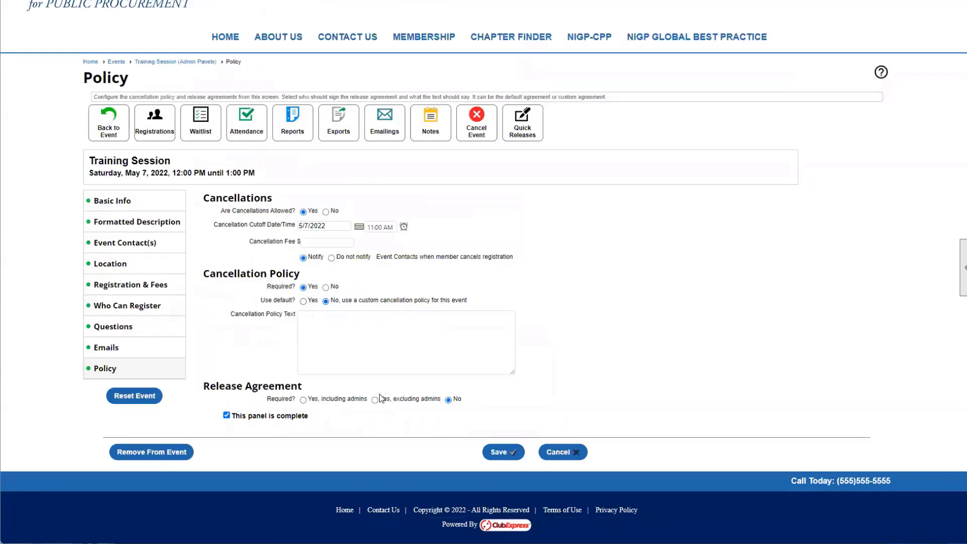
click(339, 399)
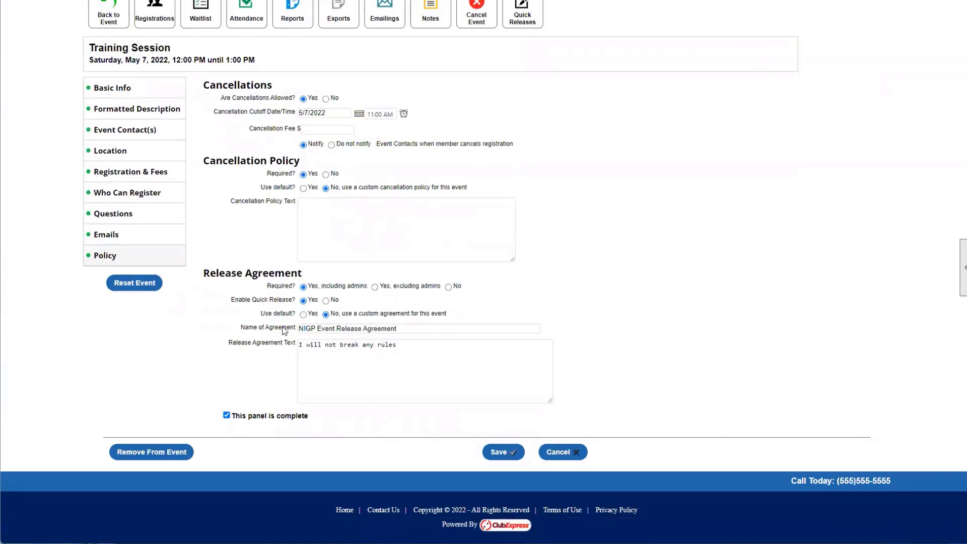
Review the quick release option, agreement name and release agreement text, and leave the Policy settings without saving.
drag(241, 301, 293, 300)
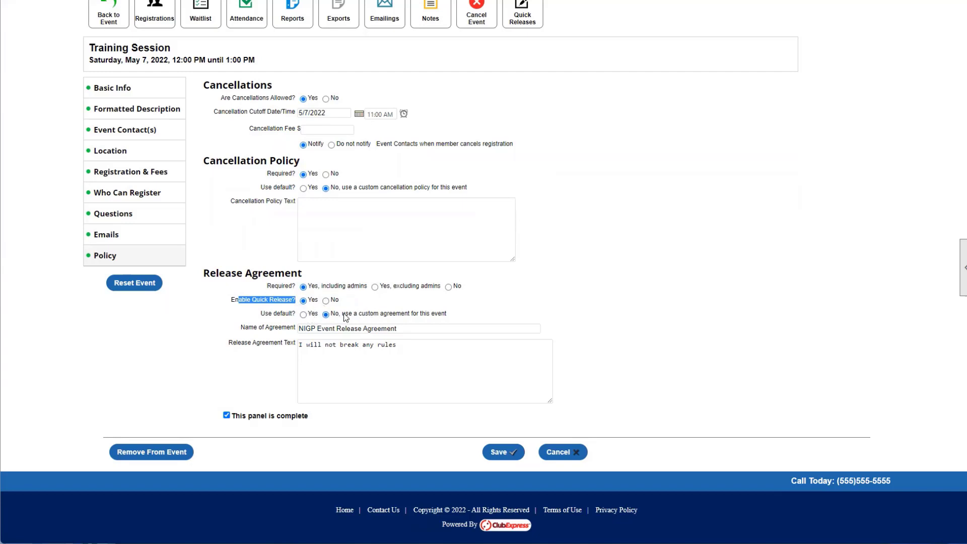
drag(241, 327, 334, 330)
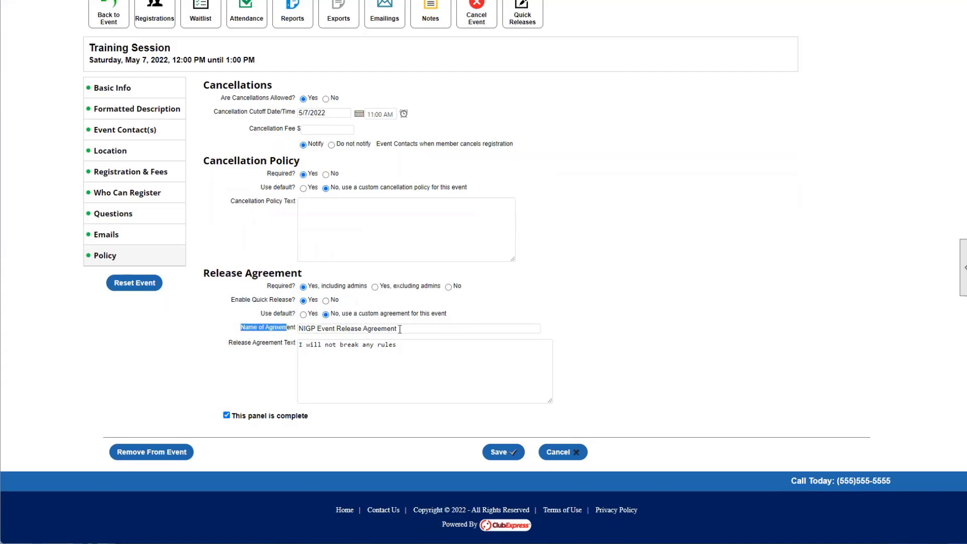
triple_click(330, 347)
click(349, 364)
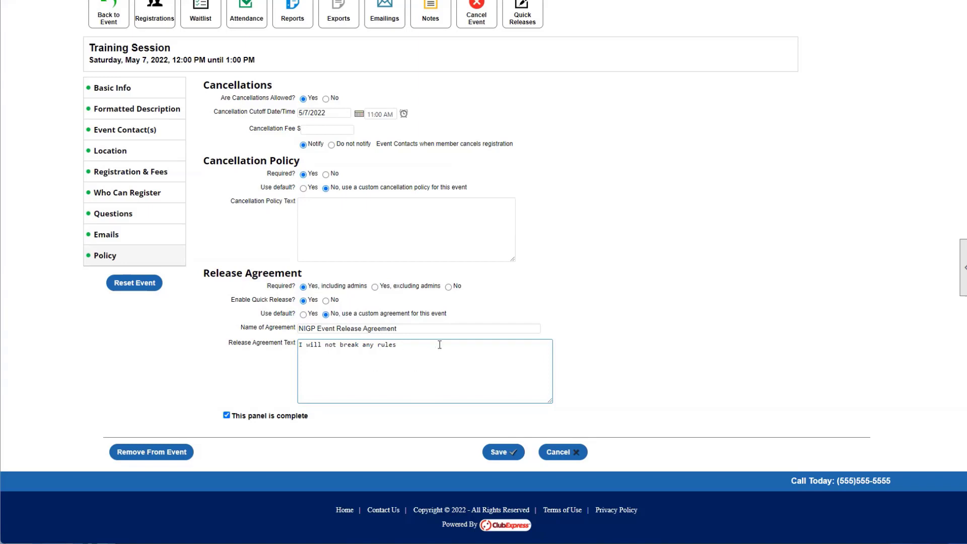
drag(438, 346, 297, 360)
click(363, 359)
click(685, 323)
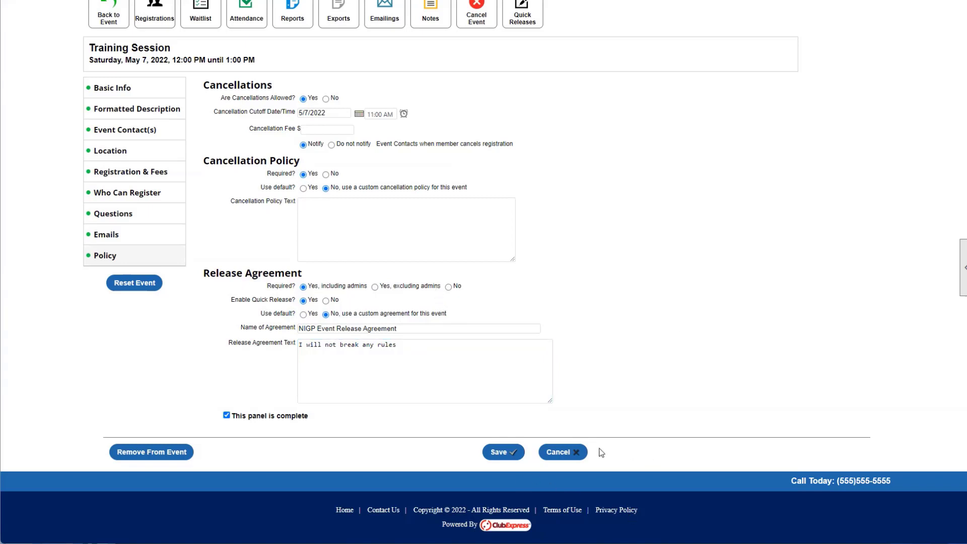
click(559, 452)
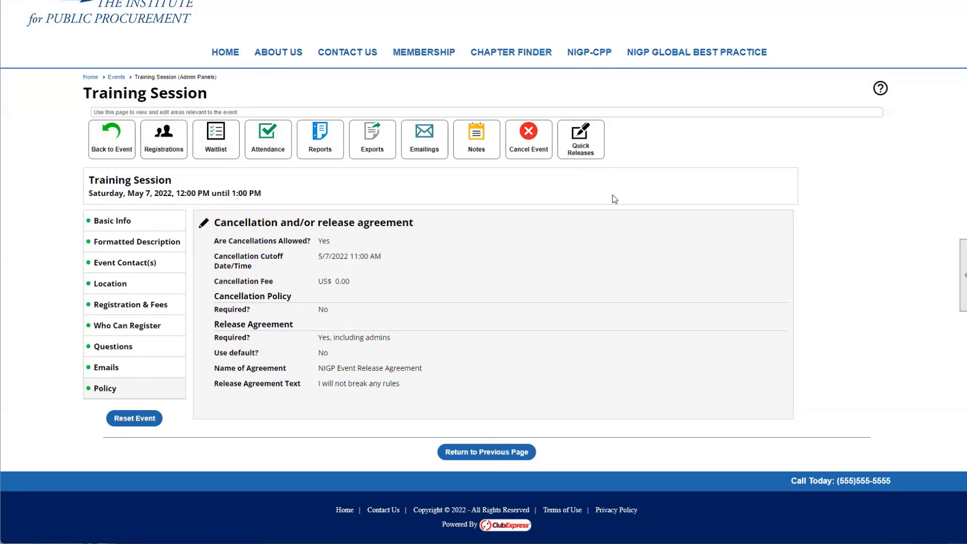
View the signed quick releases for the event and return to its admin page.
click(584, 129)
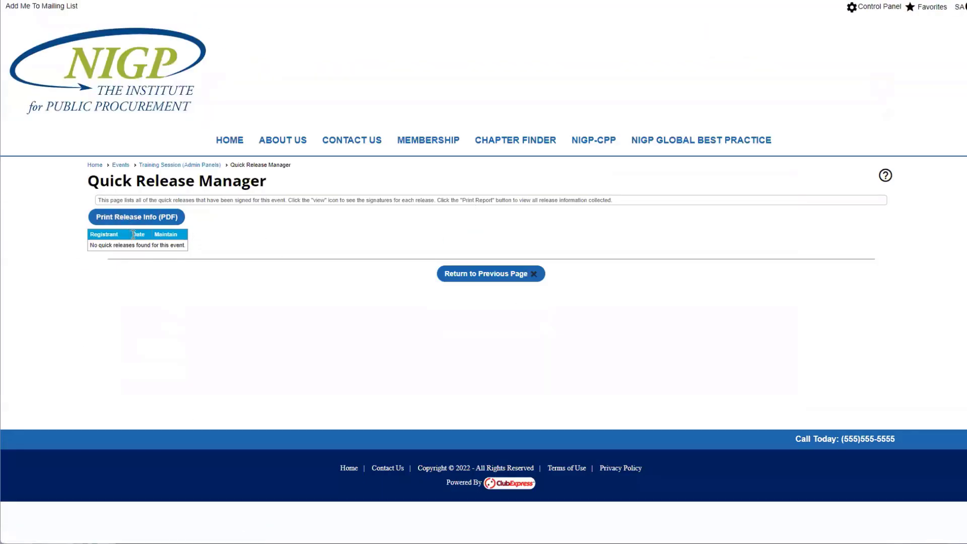
click(491, 275)
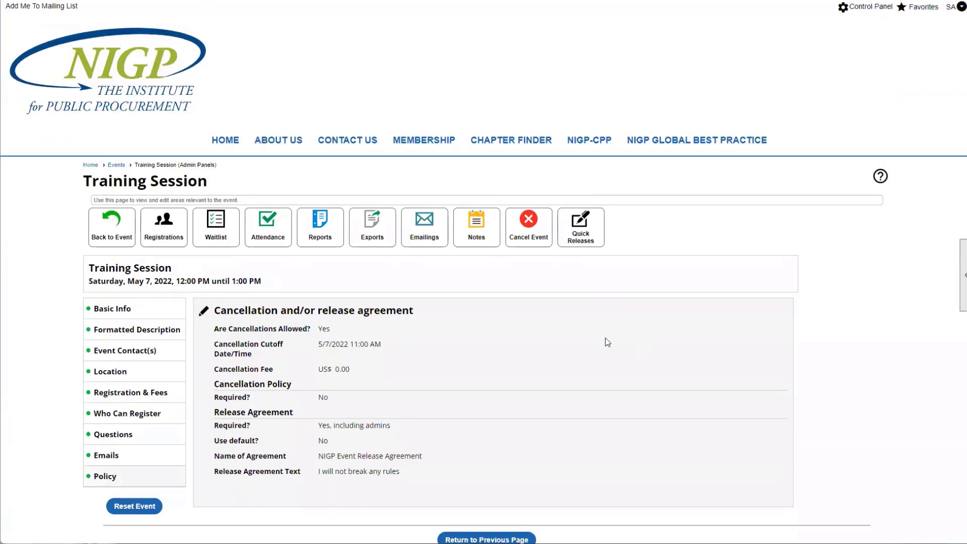
scroll(579, 226, down, 2)
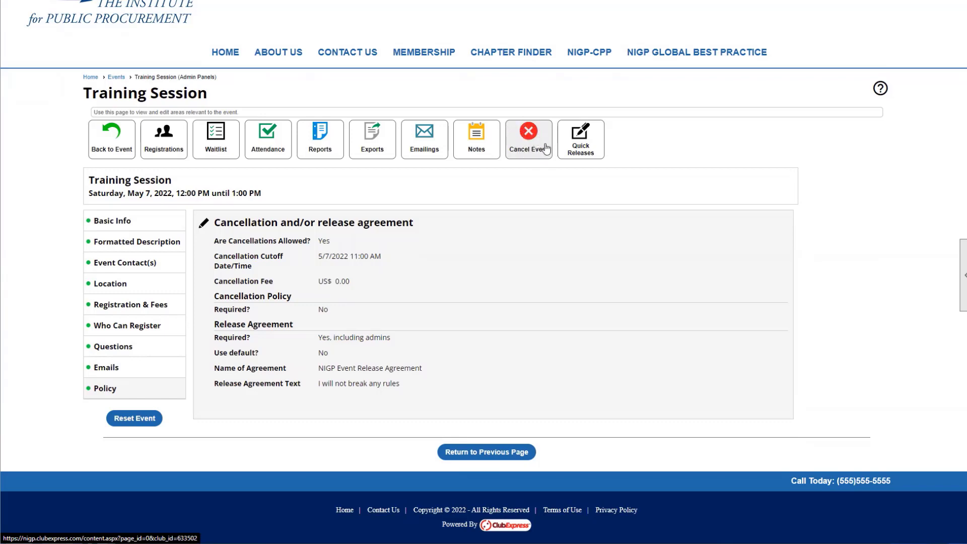
View the Event Notes editor and close it without adding a note.
click(487, 156)
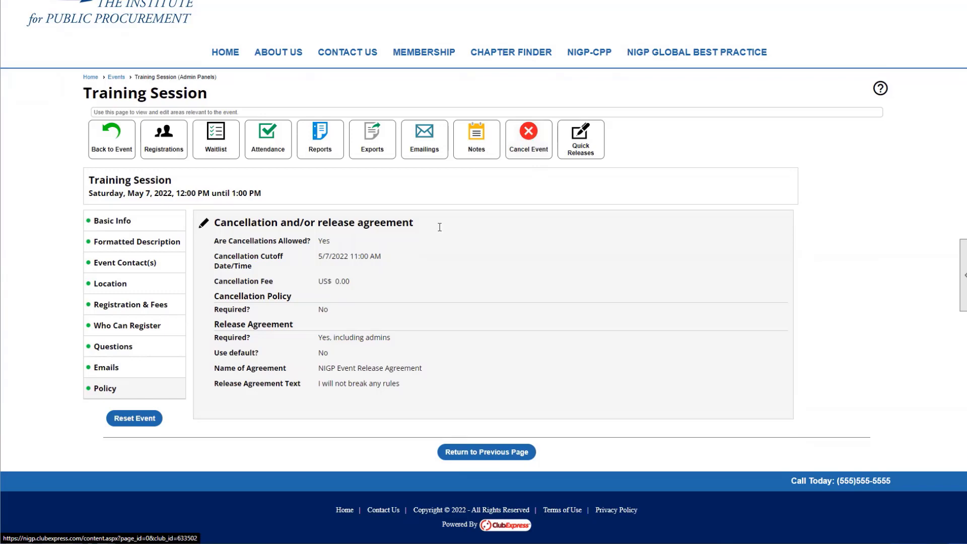
drag(649, 314, 722, 372)
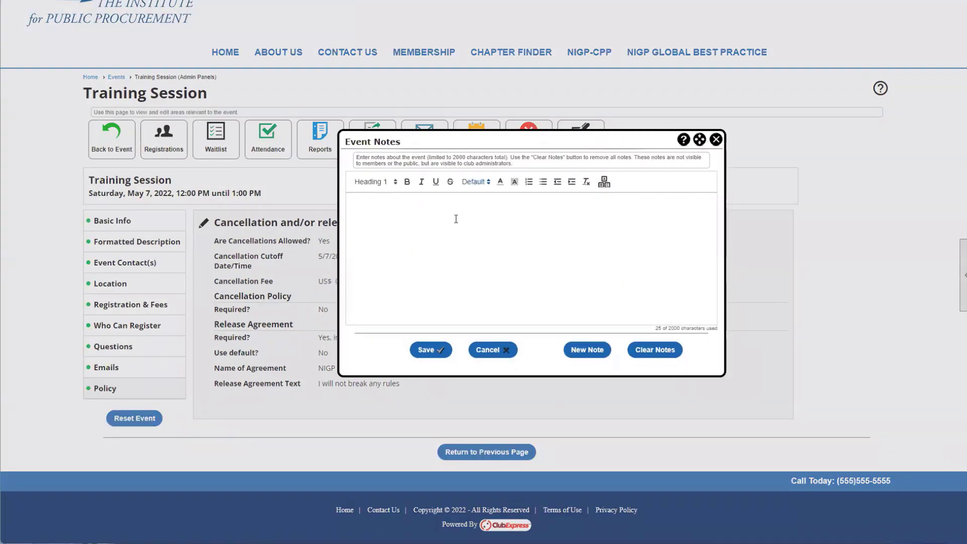
click(373, 222)
click(715, 139)
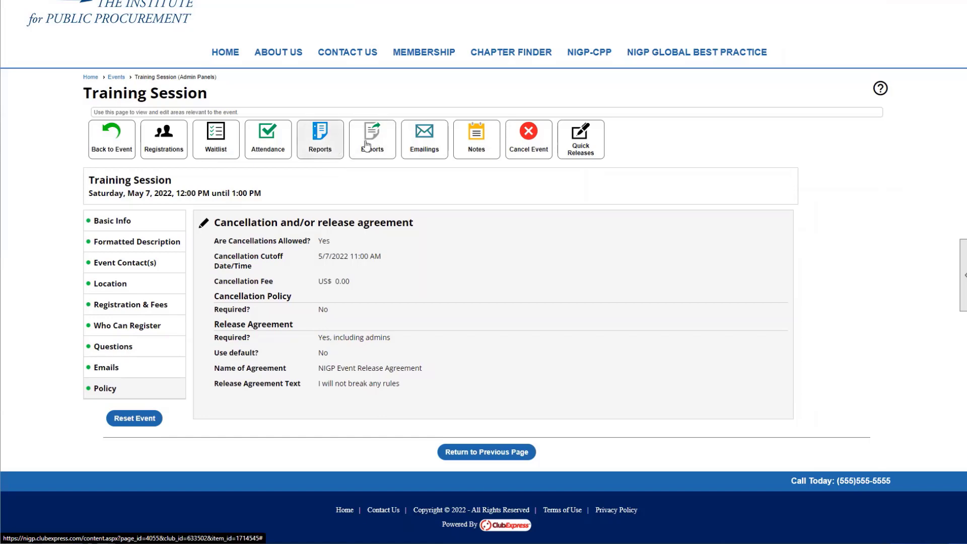
Examine the list of available event reports and close it without choosing one.
click(330, 146)
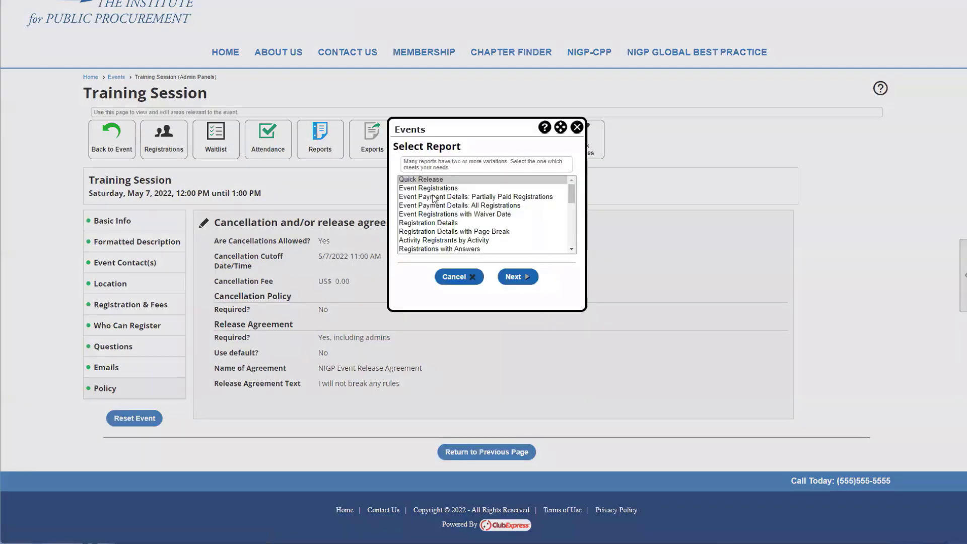
scroll(434, 199, down, 10)
scroll(436, 201, up, 9)
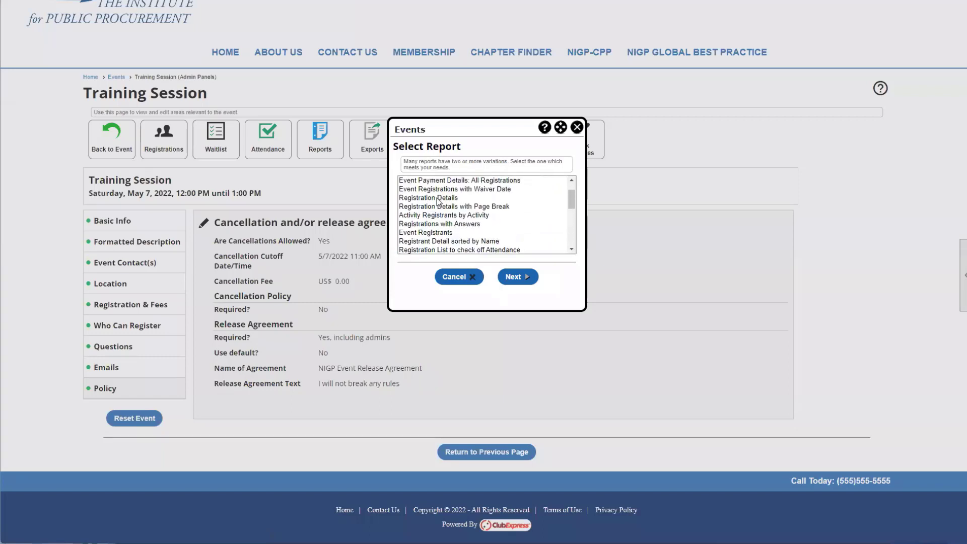
scroll(438, 201, down, 5)
drag(420, 205, 427, 237)
scroll(454, 211, up, 7)
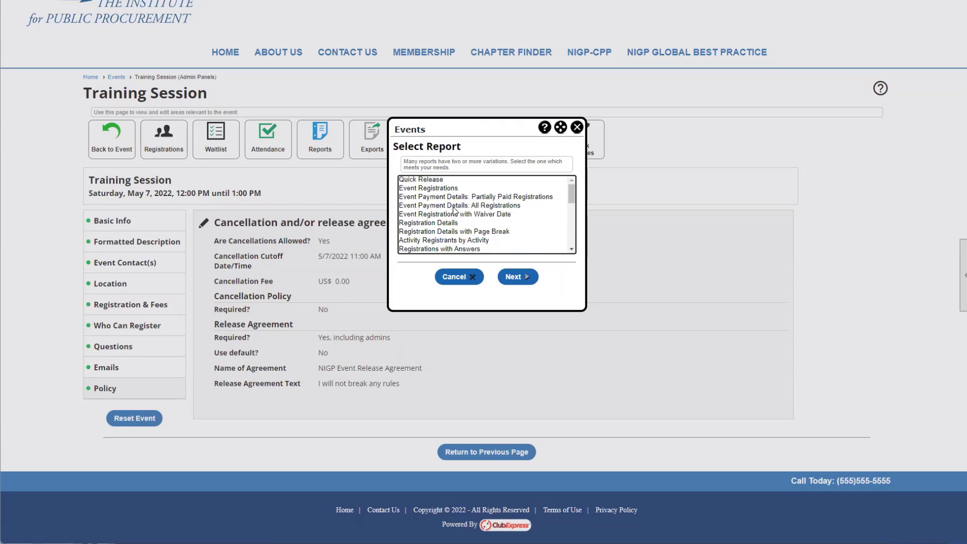
scroll(435, 225, down, 2)
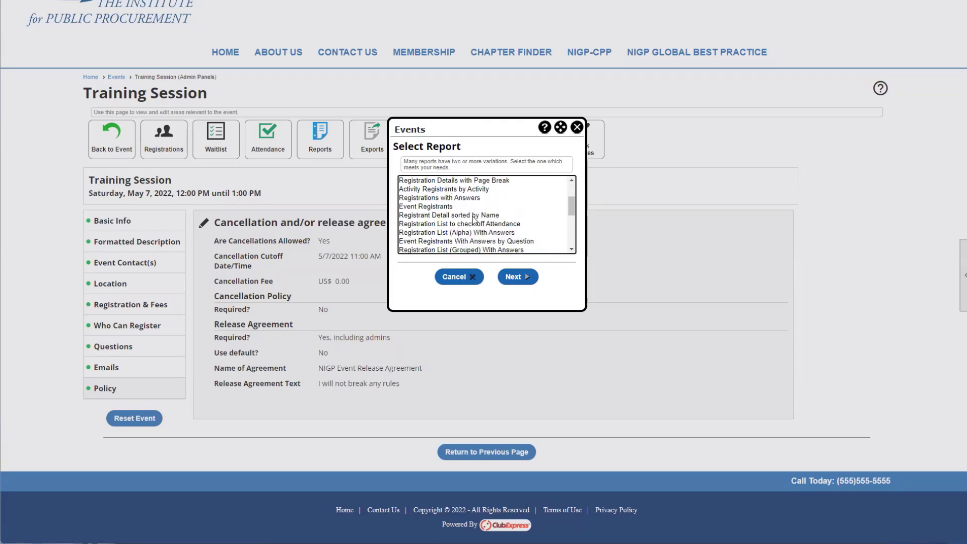
scroll(456, 206, up, 2)
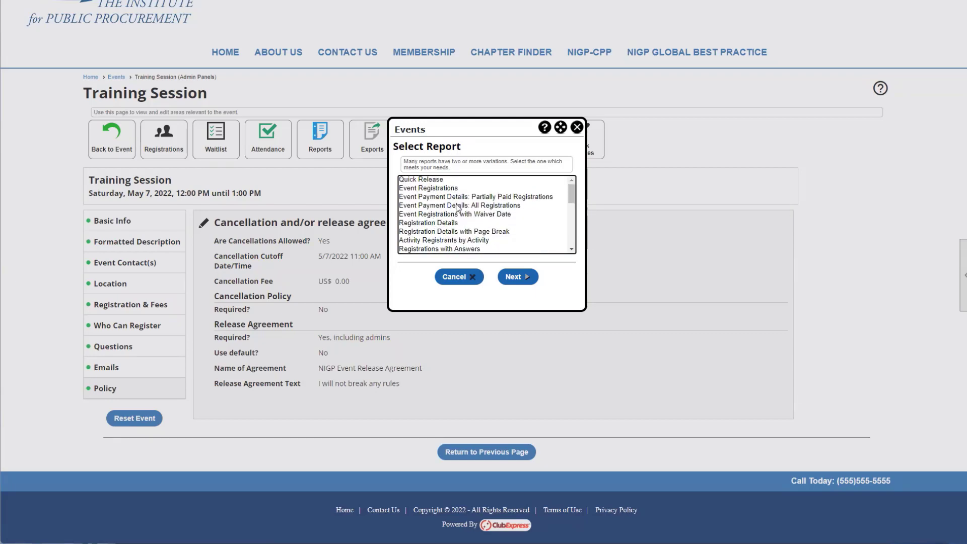
scroll(478, 211, down, 2)
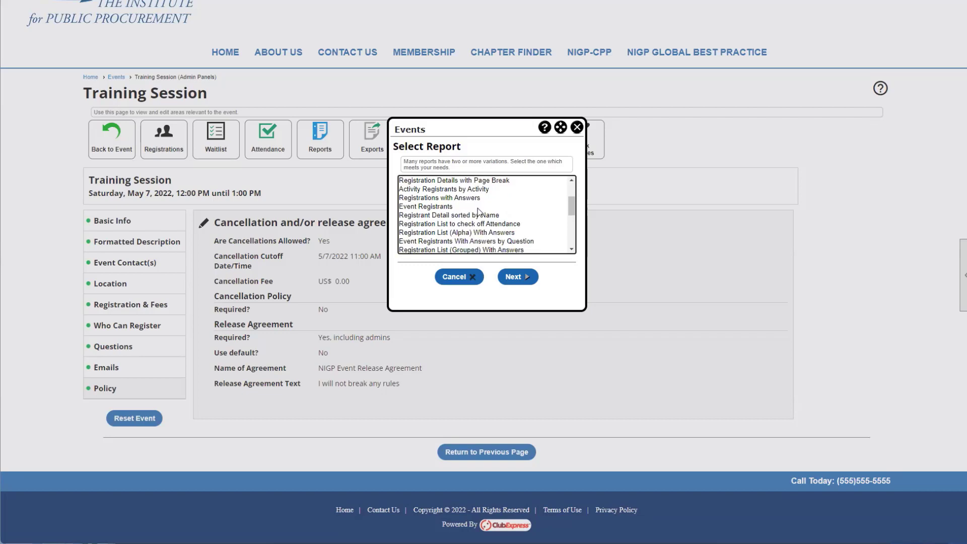
scroll(477, 211, down, 2)
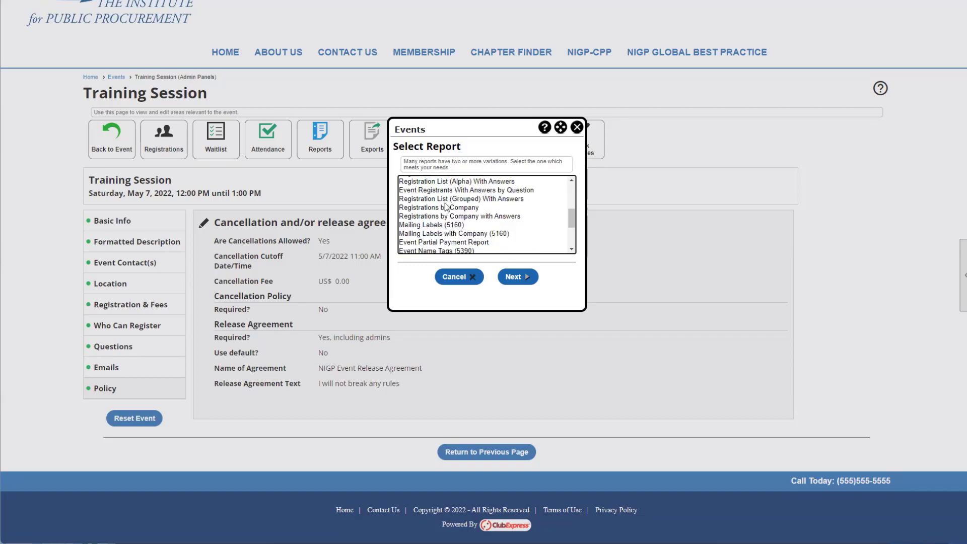
scroll(444, 208, up, 4)
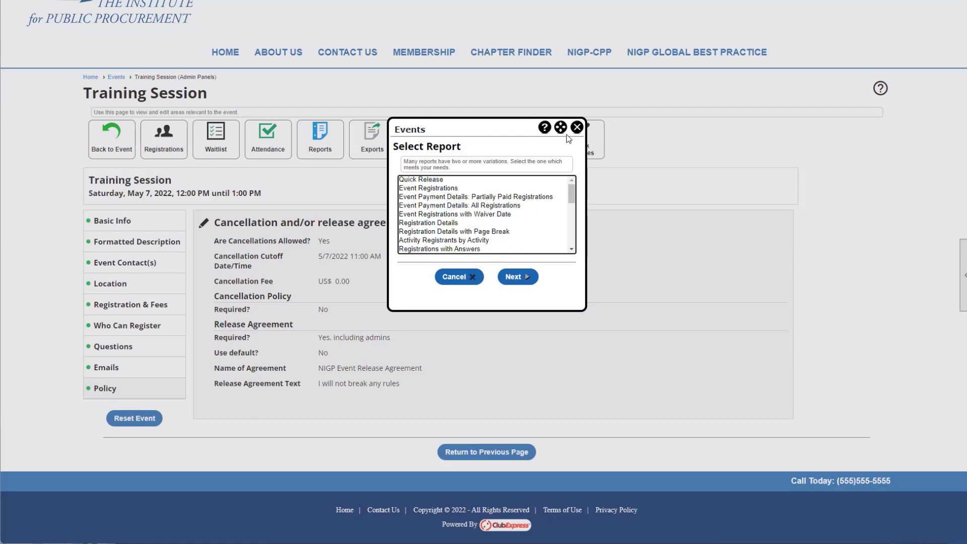
click(576, 127)
View the event export options with Registration Data selected, and close them without exporting.
click(372, 140)
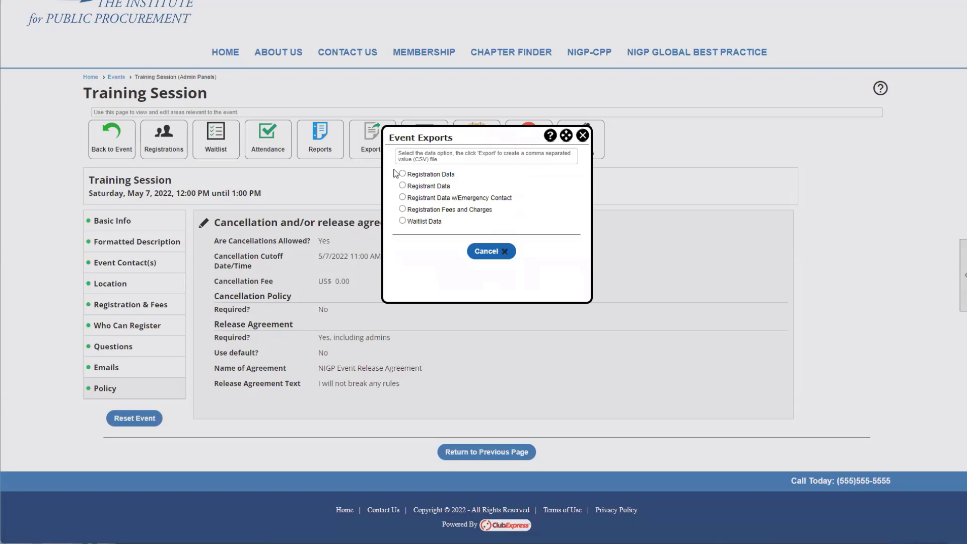
click(402, 173)
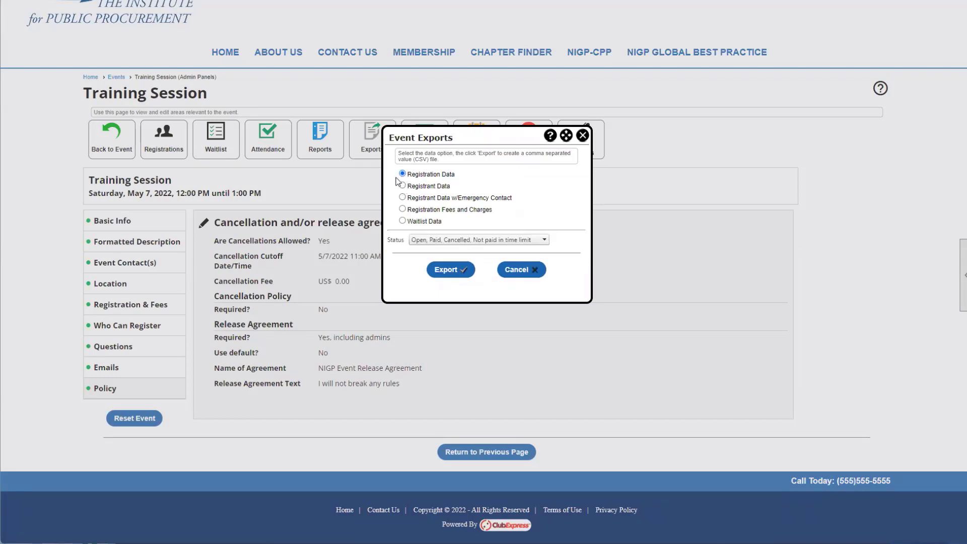
click(583, 136)
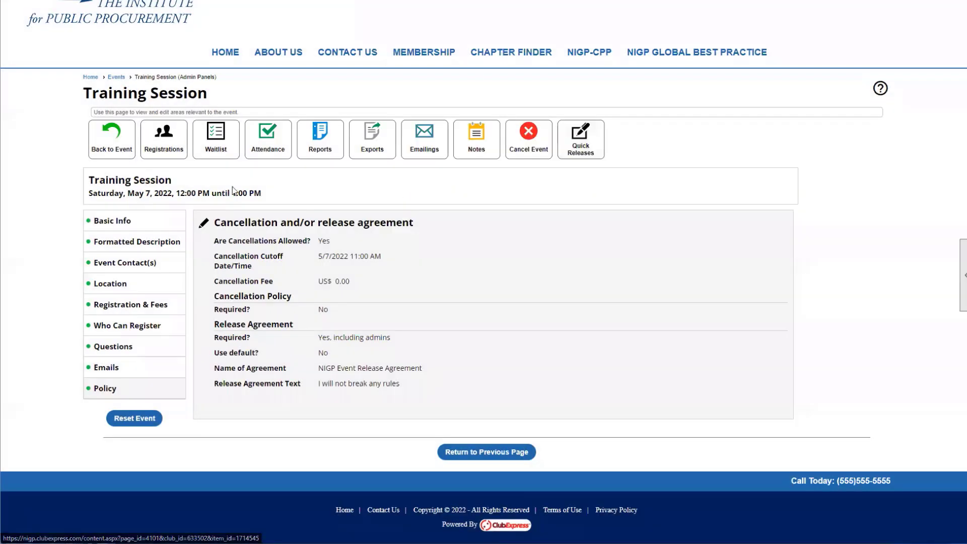
Open the event's attendance tracking and view the option to mark attendance for registered members, non-members and guests.
click(271, 141)
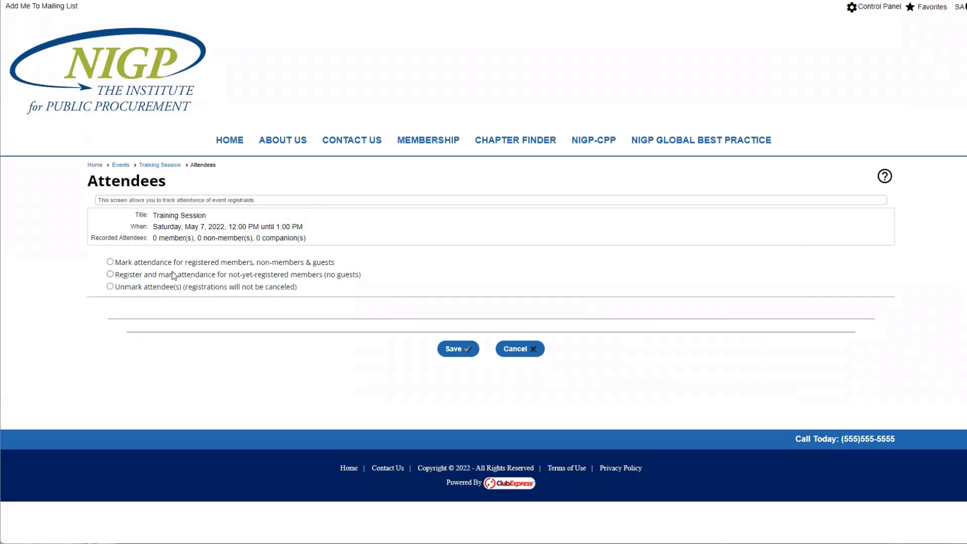
drag(114, 262, 296, 265)
click(297, 264)
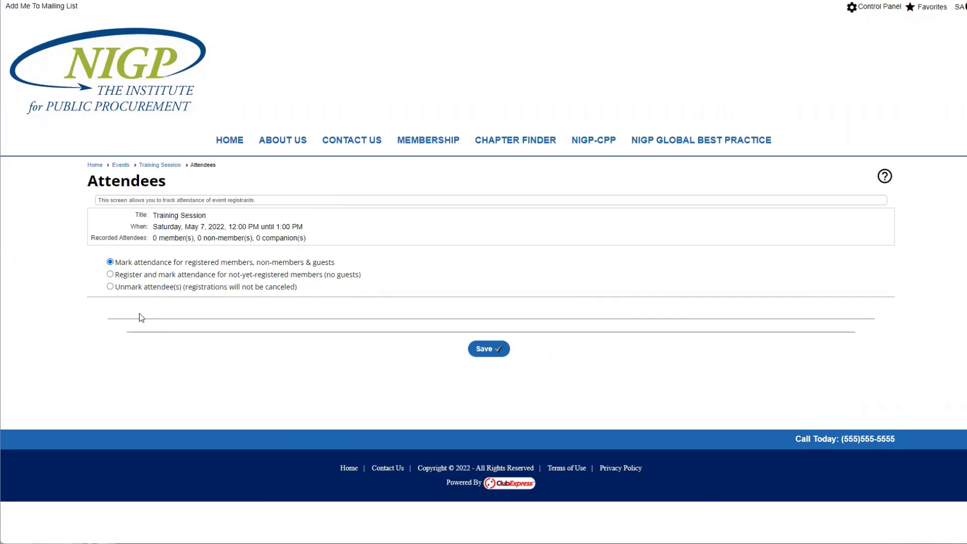
Try selecting the first not-yet-registered member for attendance, view the option to unmark attendees, and leave attendance tracking.
drag(126, 276, 417, 270)
click(297, 285)
click(297, 276)
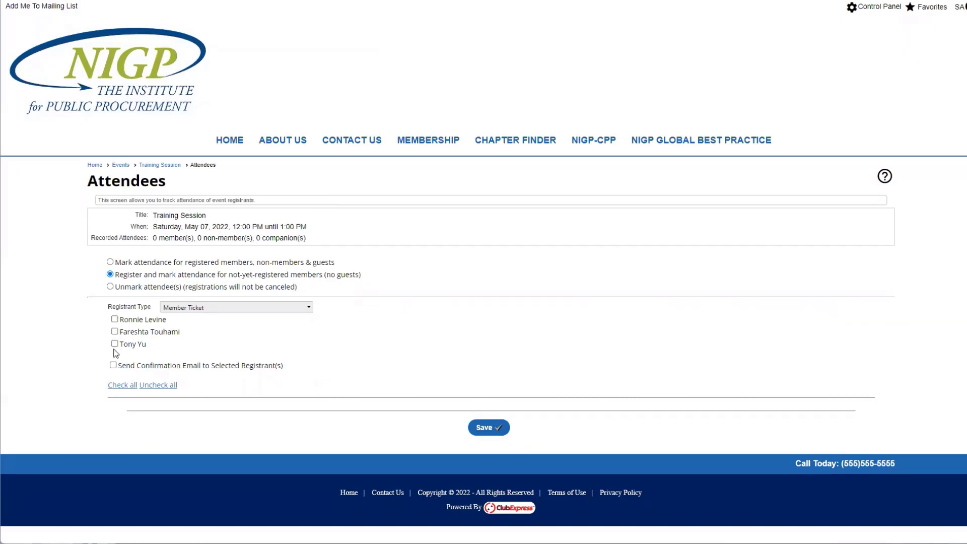
click(114, 319)
click(109, 286)
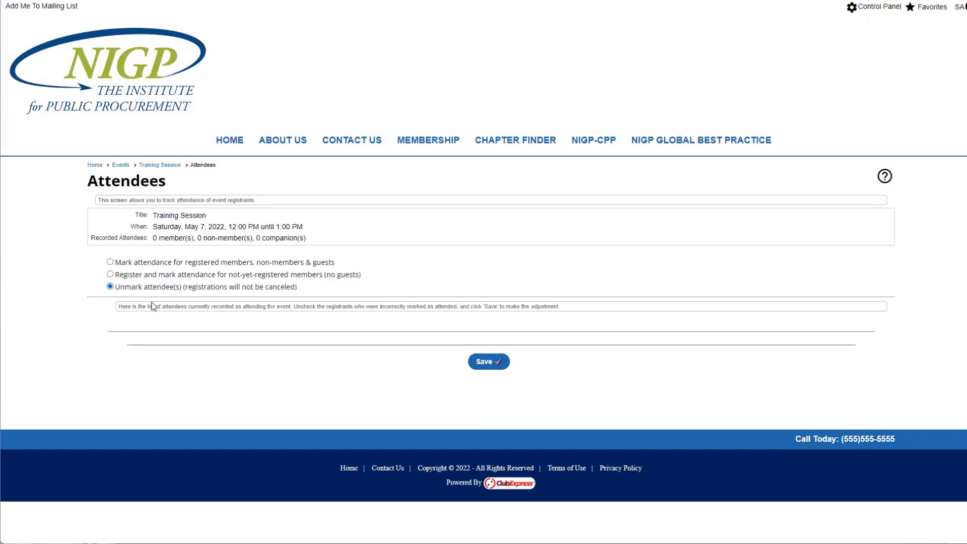
click(119, 274)
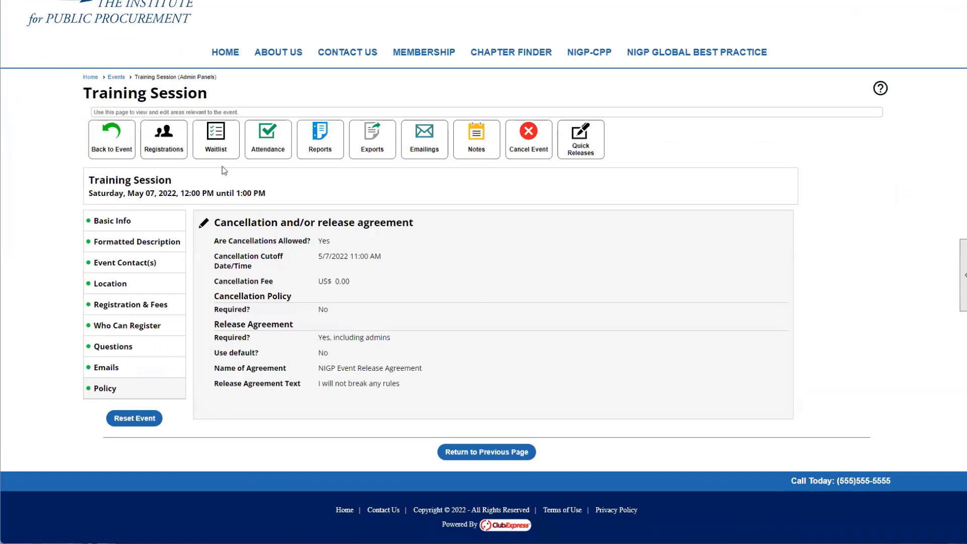
View the event's waitlist, return to its admin page, and open the Registration Manager.
click(215, 151)
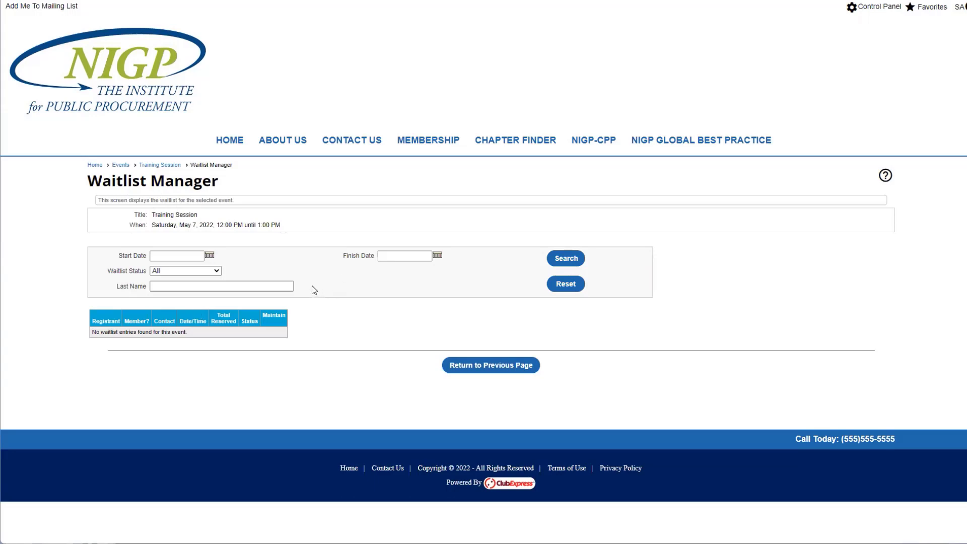
click(468, 373)
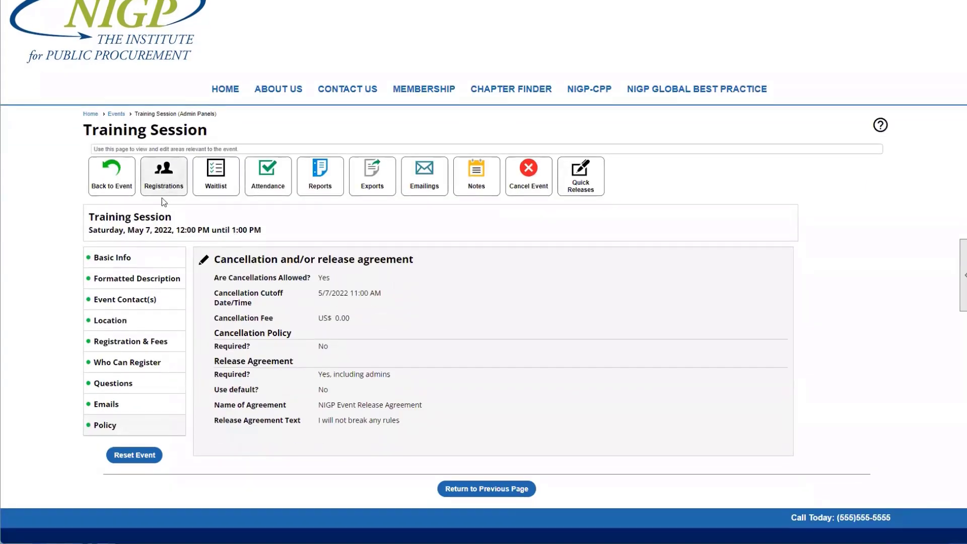
click(162, 191)
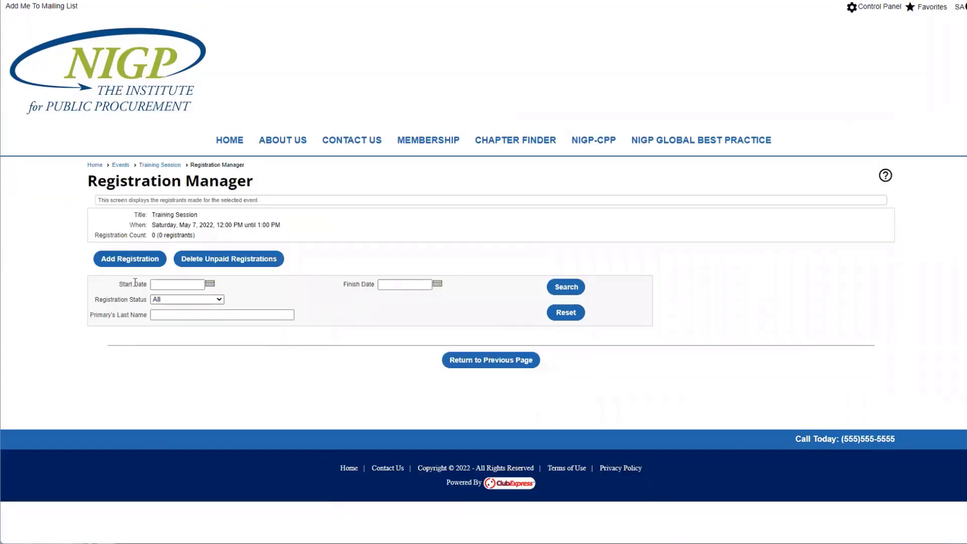
View the first page for adding a registration, cancel it, and return to the event's Registration Manager through its admin page.
click(110, 259)
scroll(272, 364, down, 2)
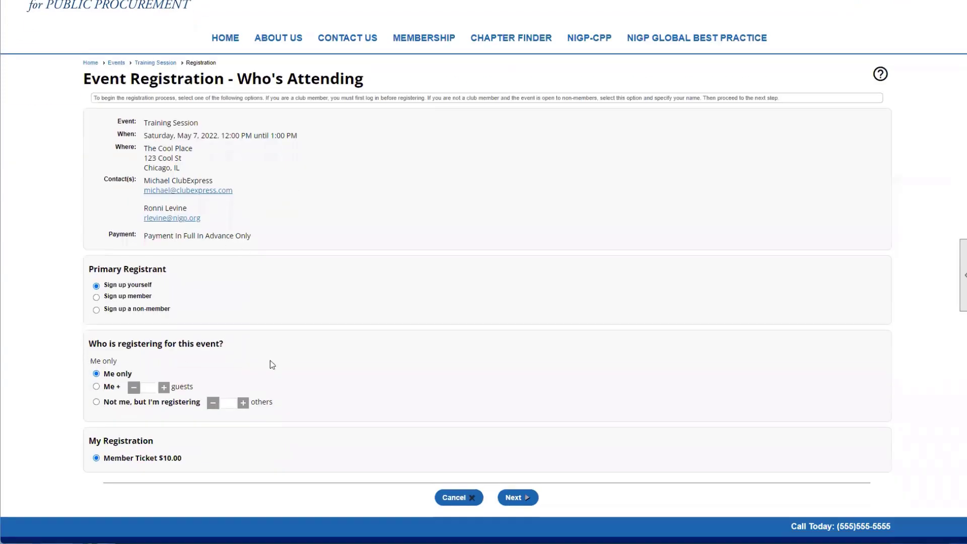
click(460, 498)
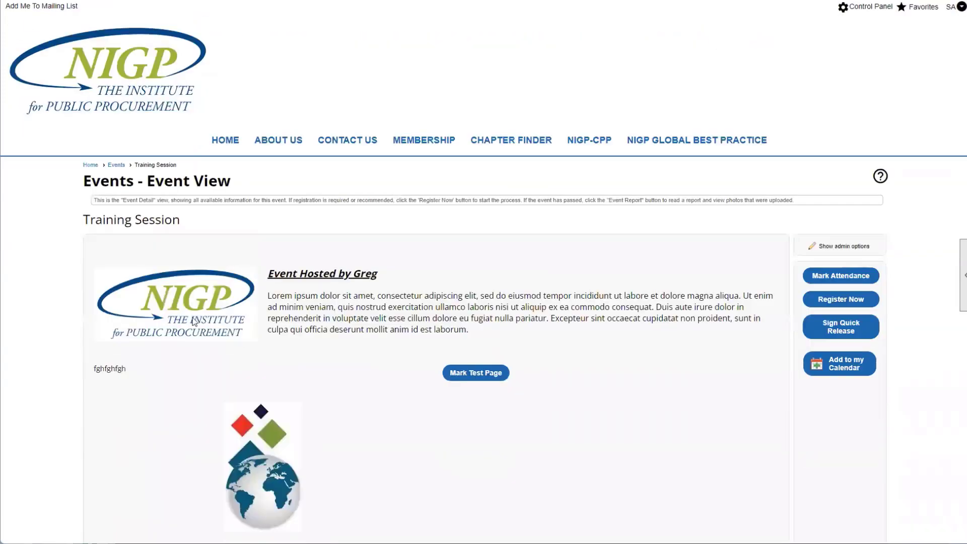
click(813, 250)
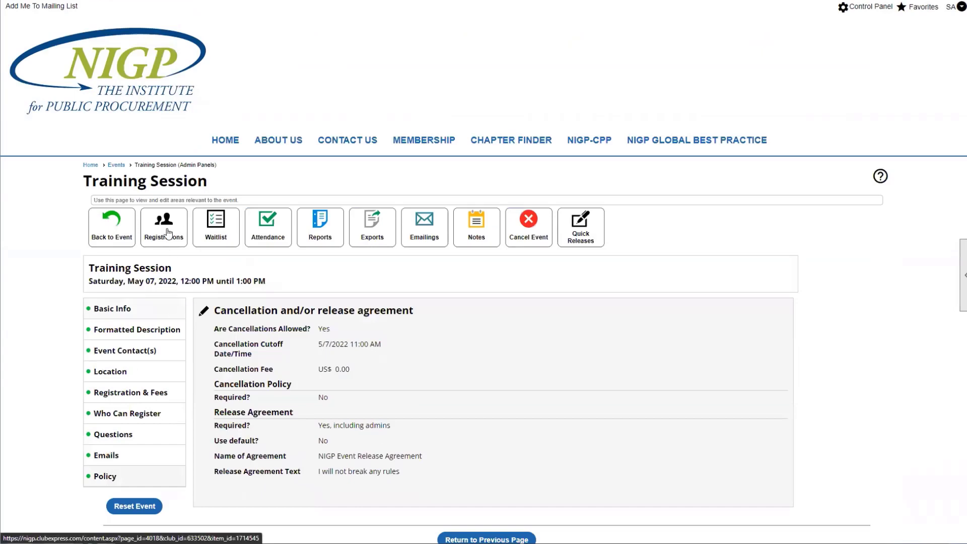
click(168, 233)
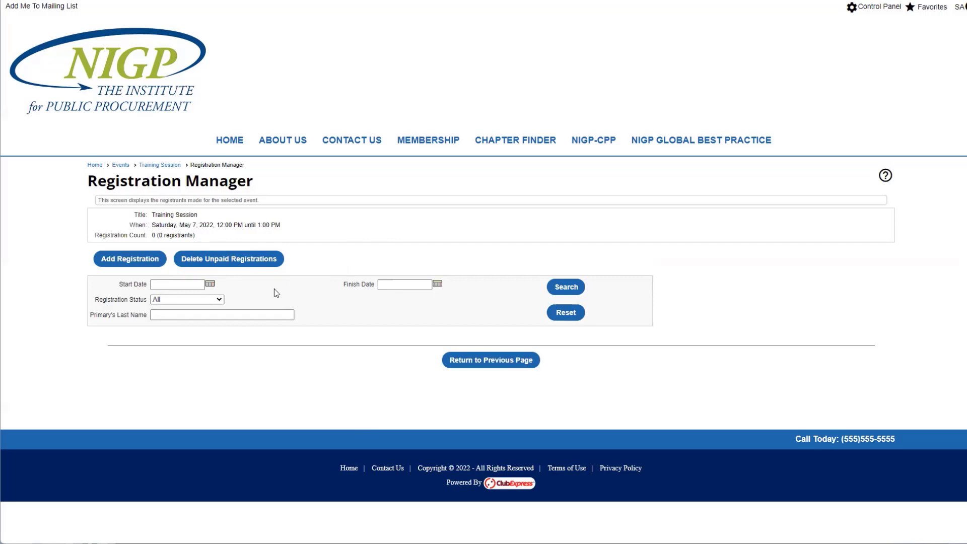
Leave the Registration Manager and return to the Training Session event's view page.
click(530, 364)
scroll(531, 367, down, 2)
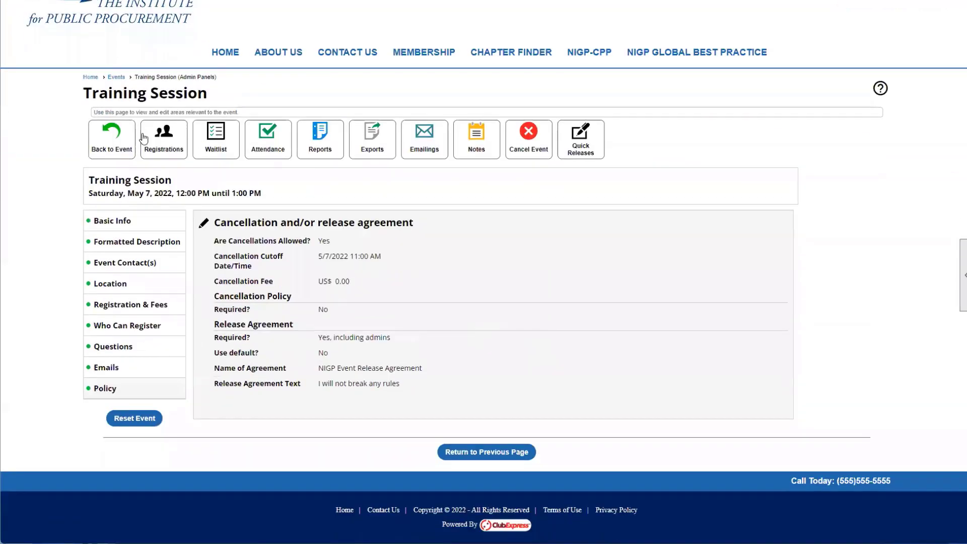
click(109, 148)
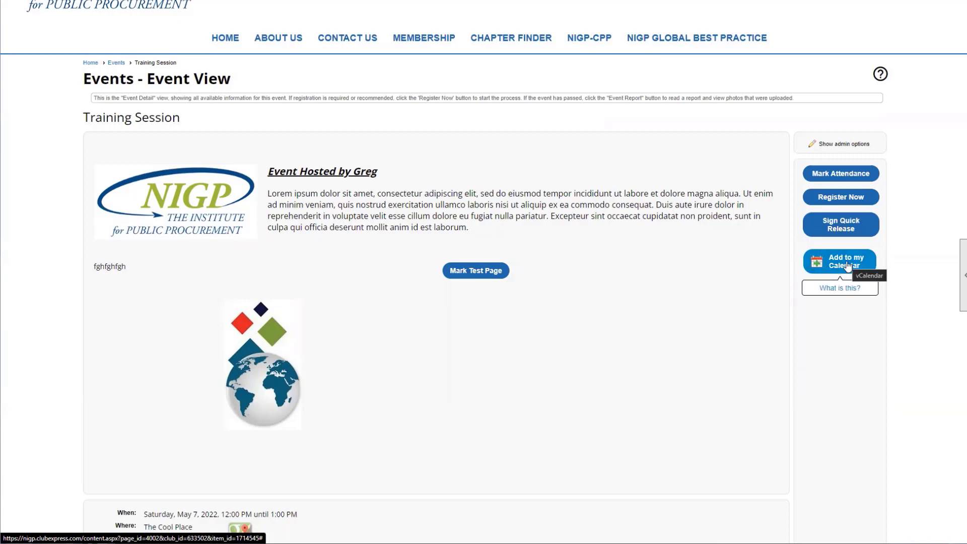
Begin registering for the Training Session, signing up yourself plus 1 guest, and continue to the registrant types.
click(845, 201)
scroll(644, 254, down, 2)
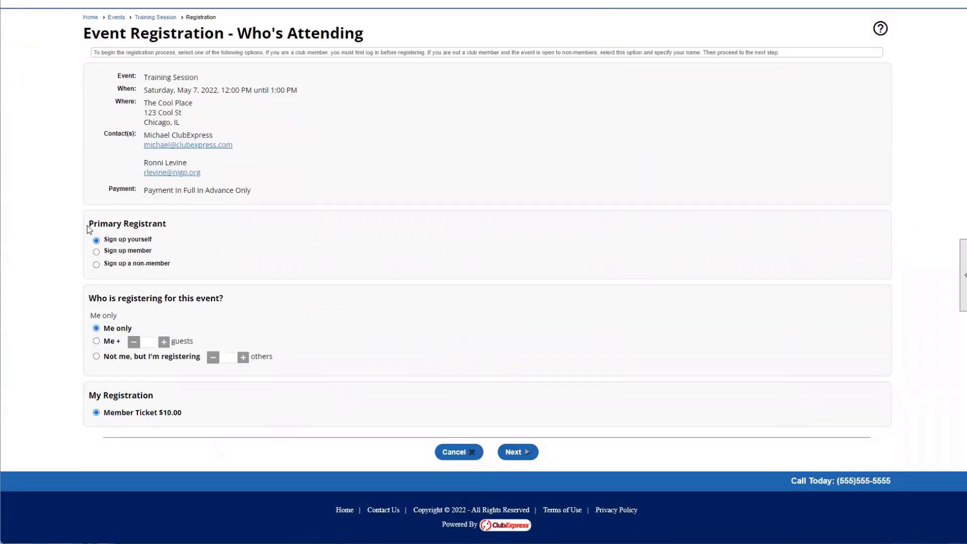
drag(88, 224, 180, 232)
click(179, 237)
click(97, 340)
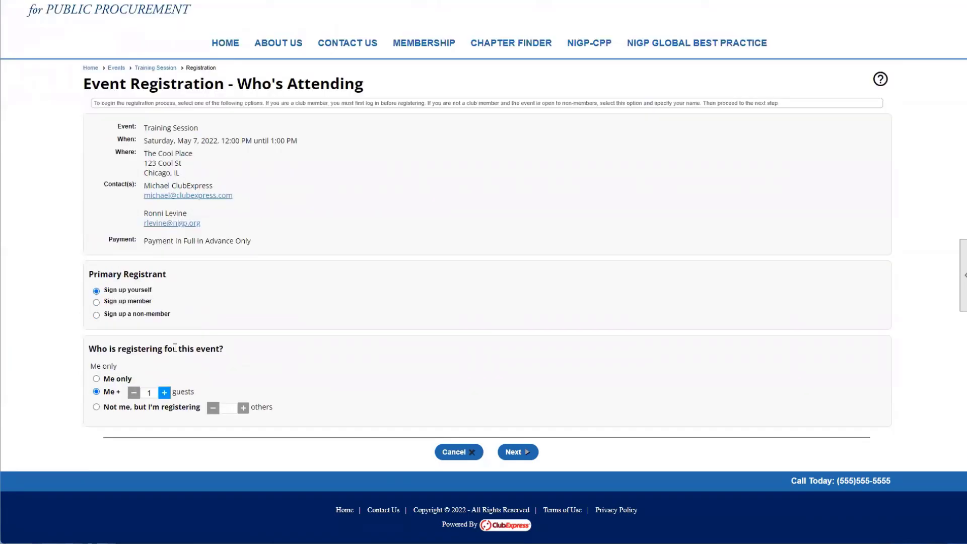
click(101, 410)
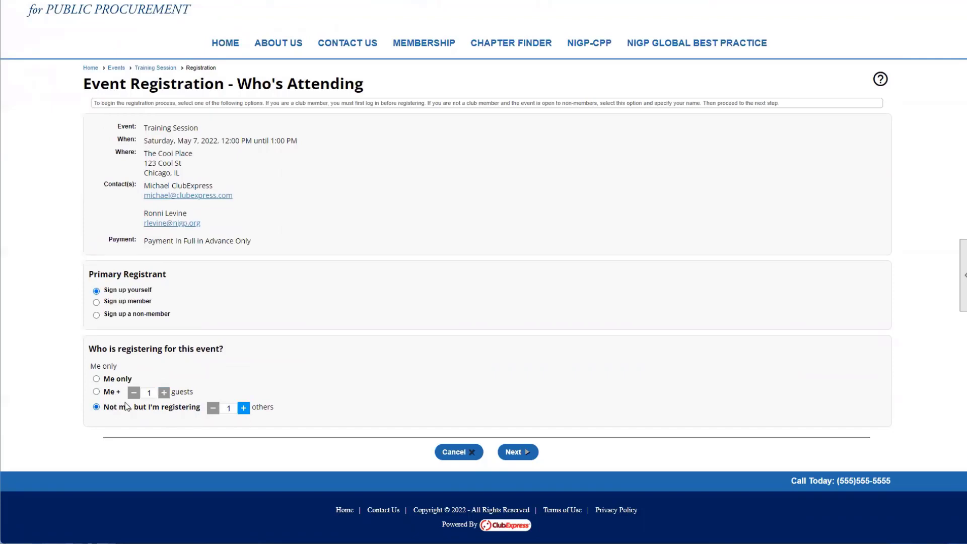
click(107, 397)
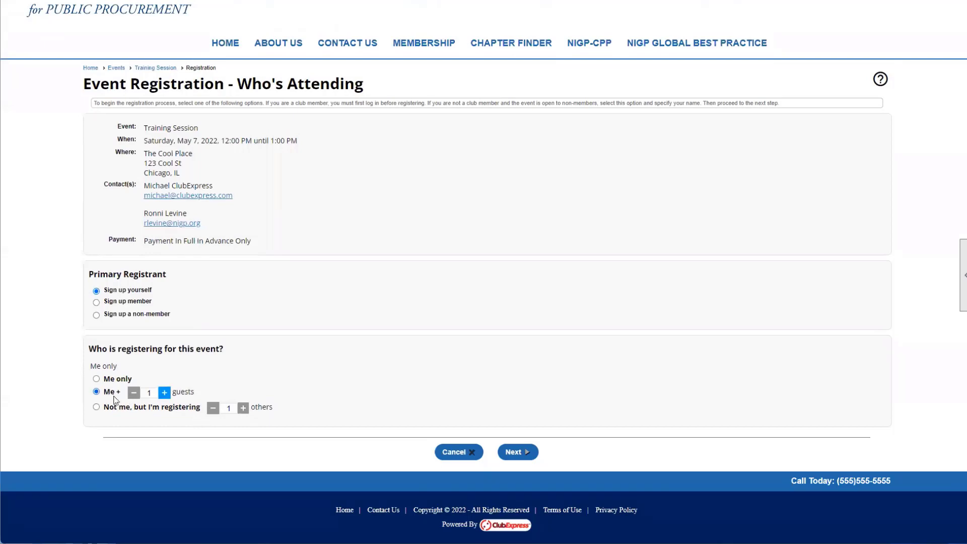
click(514, 451)
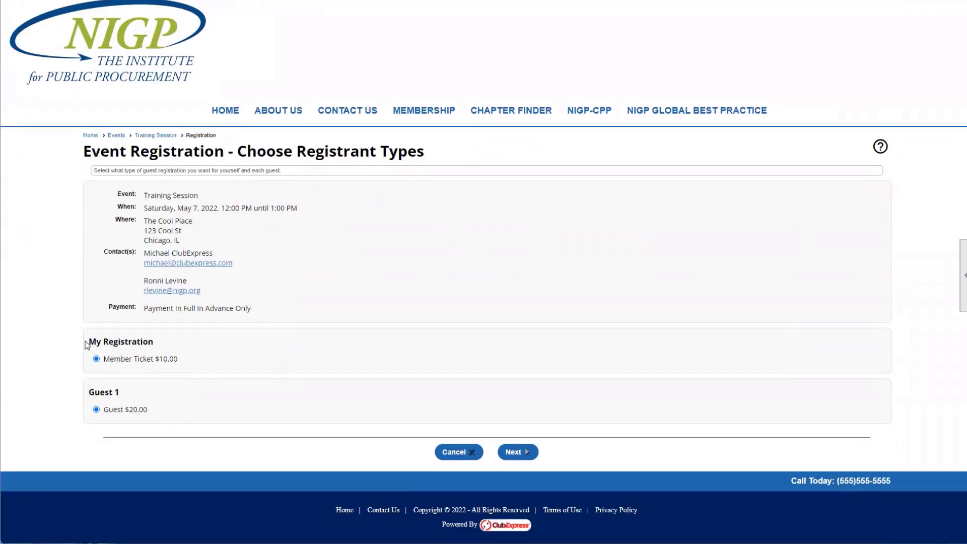
Review the Member Ticket $10.00 and Guest $20.00 registrant types, keep both, and continue to the guest details.
drag(86, 340, 150, 360)
click(183, 364)
drag(138, 409, 148, 410)
click(149, 414)
click(513, 452)
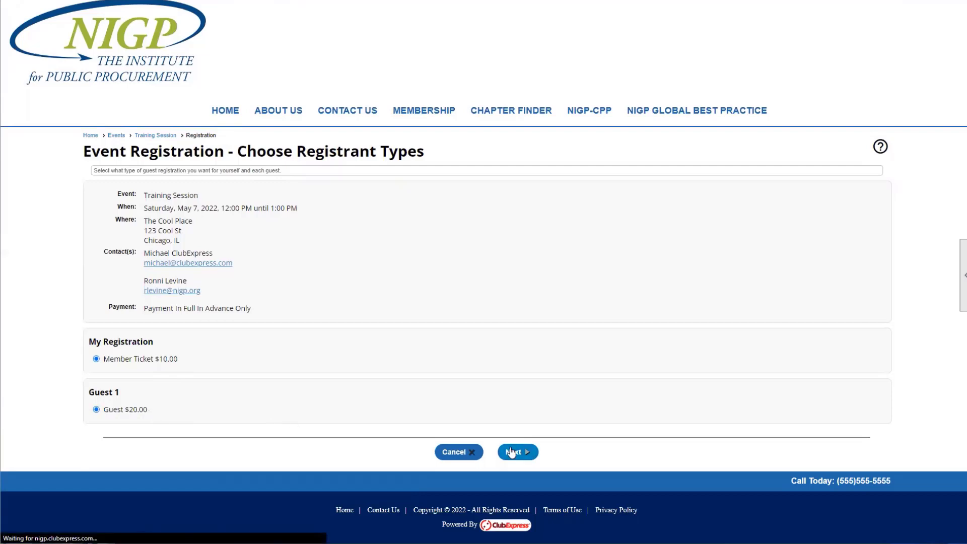
Enter test as the guest's first and last name, leave the email and phone blank, and continue to the additional information.
scroll(466, 423, down, 3)
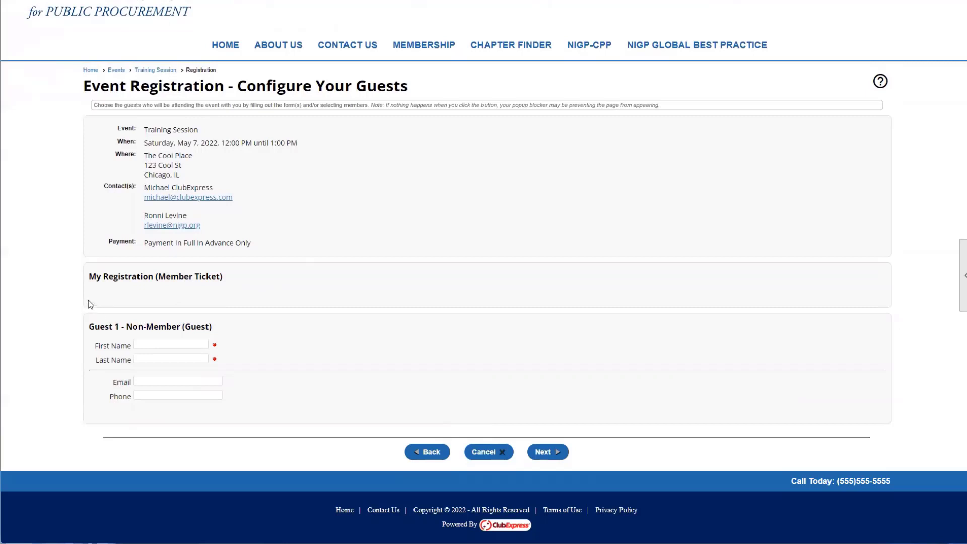
click(140, 344)
text(test)
click(153, 357)
text(test)
click(151, 381)
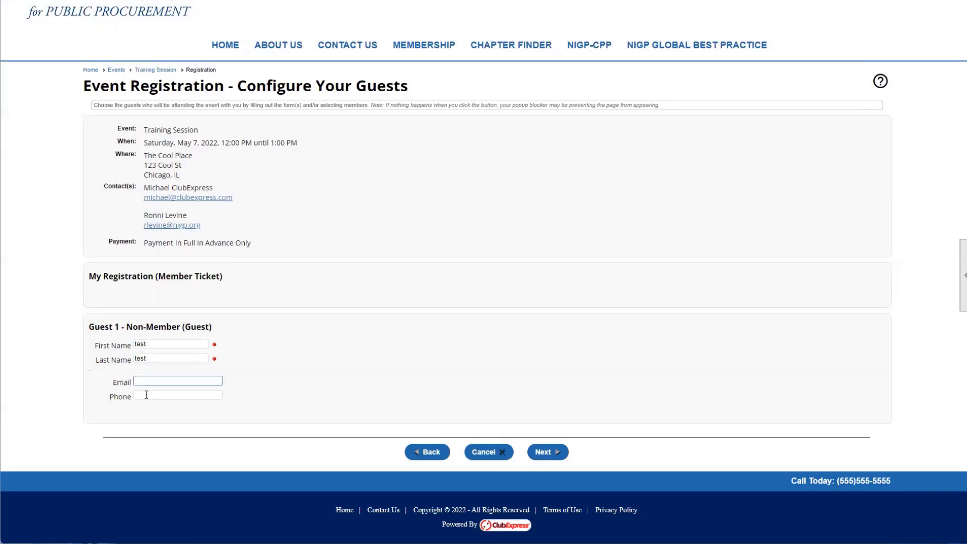
click(147, 394)
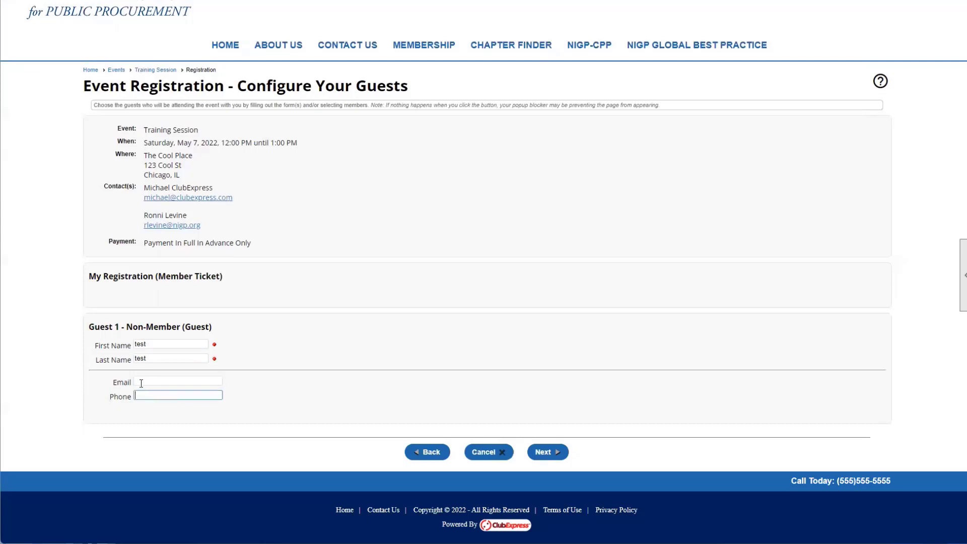
drag(220, 358, 212, 359)
click(213, 362)
double_click(213, 359)
click(211, 366)
click(543, 451)
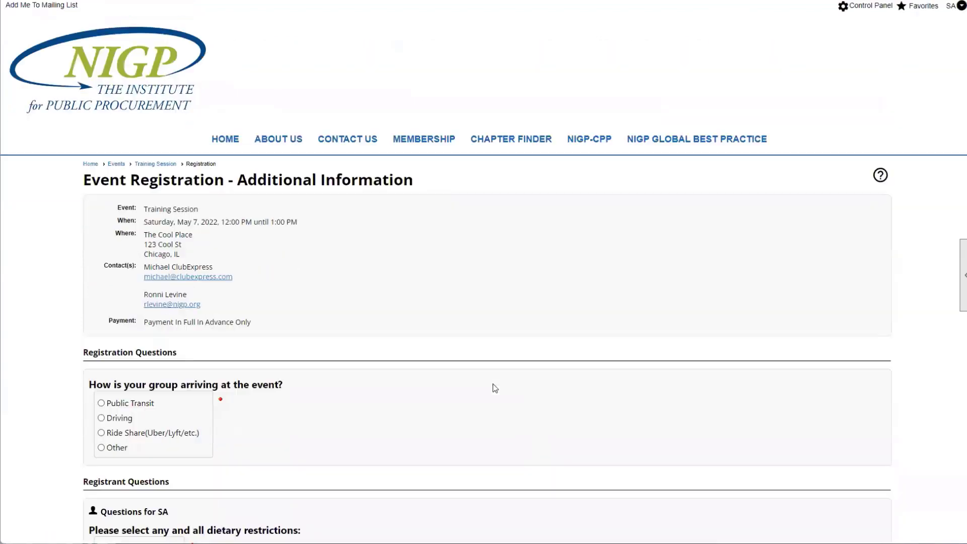
Try the answers to how the group is arriving at the event, including Other, and settle on Driving.
scroll(495, 388, down, 3)
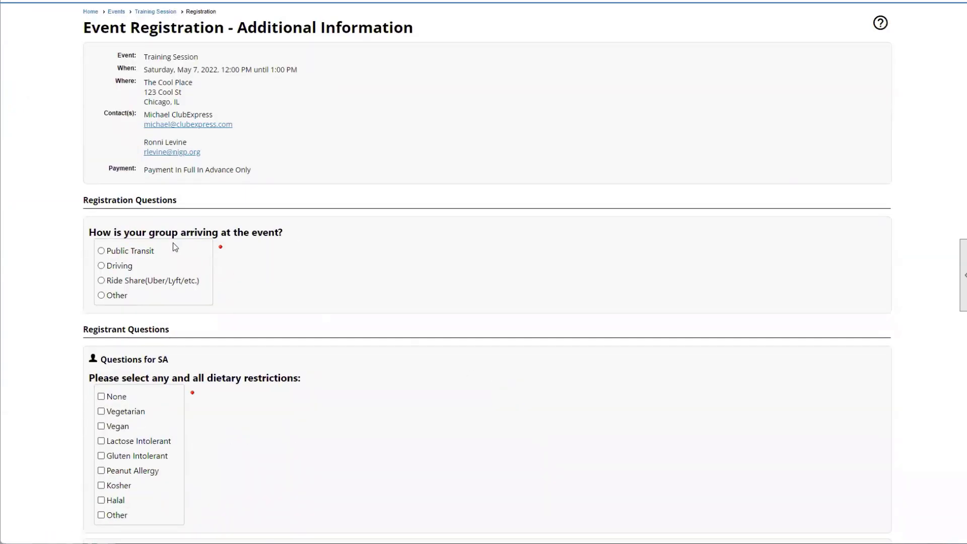
drag(116, 232, 291, 232)
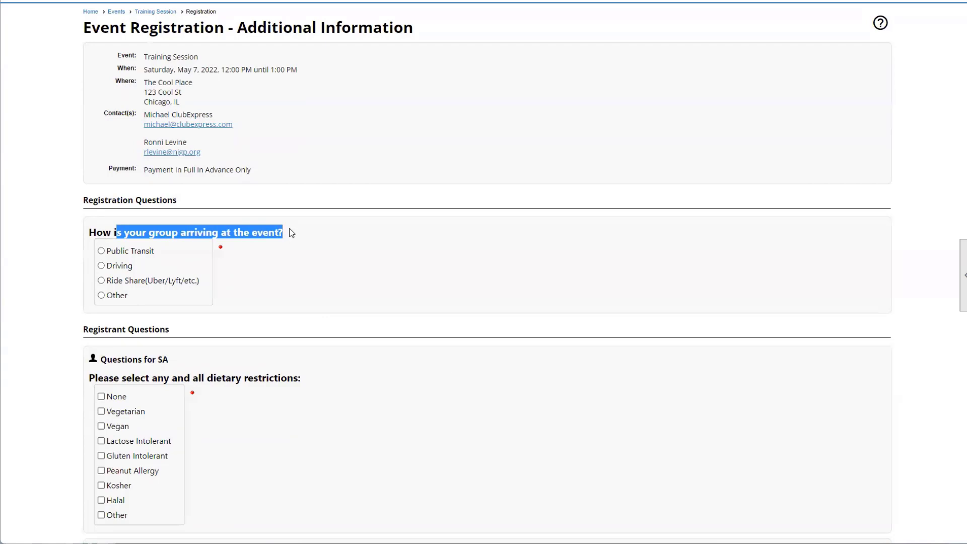
scroll(292, 233, down, 2)
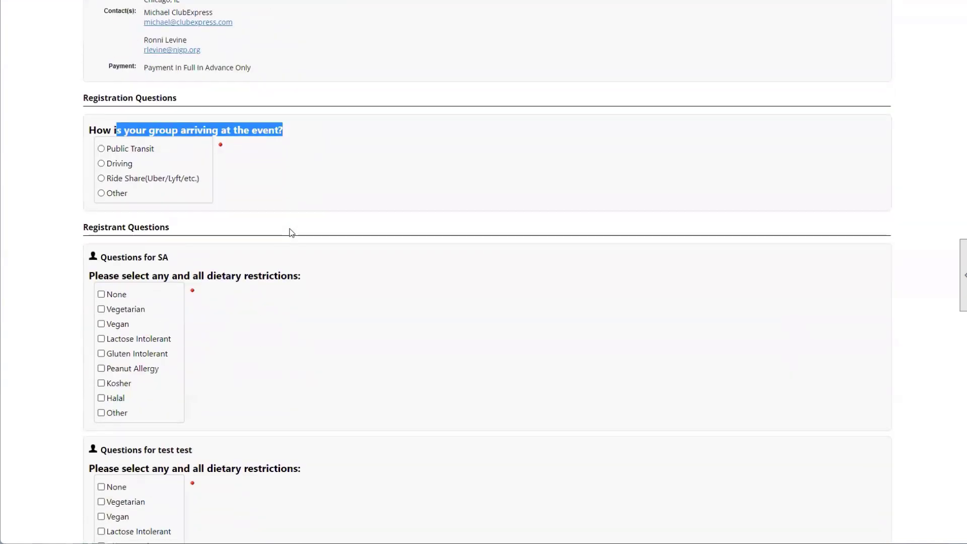
click(123, 150)
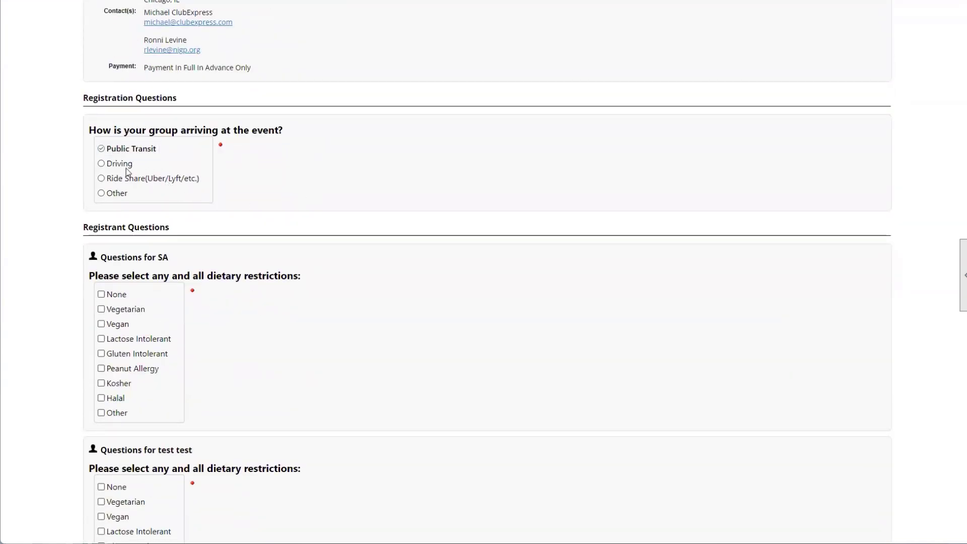
click(112, 165)
click(111, 180)
click(110, 195)
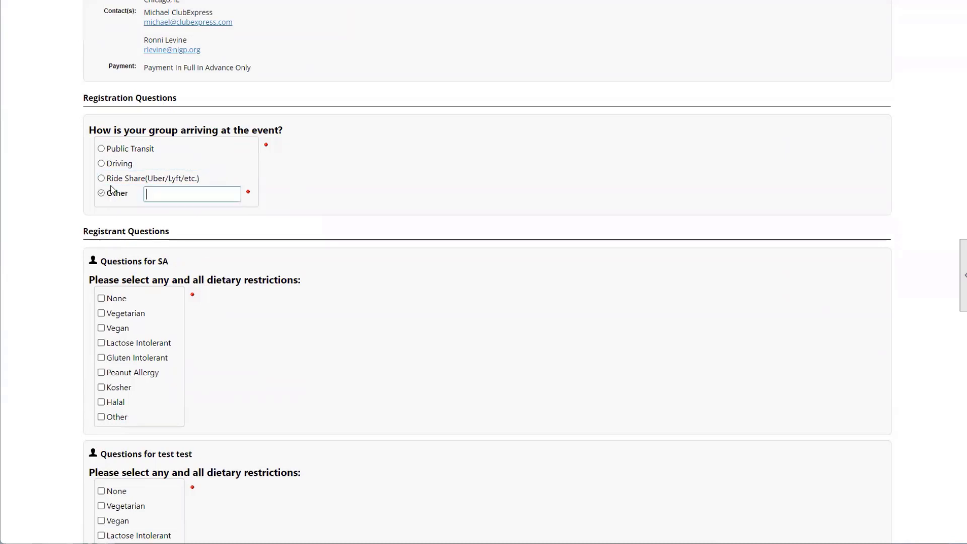
click(118, 170)
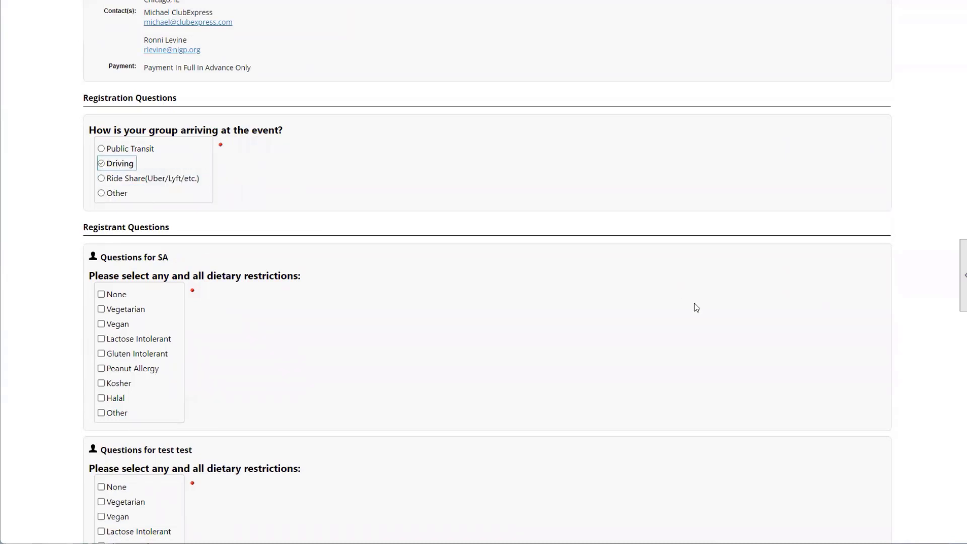
Review the registrant questions and set the primary registrant's dietary restrictions to None.
scroll(694, 304, down, 2)
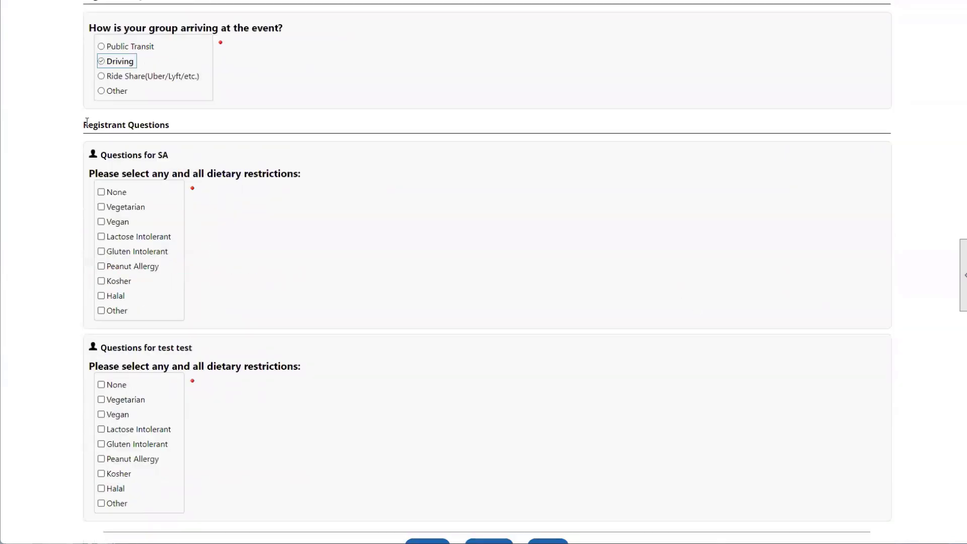
drag(86, 124, 182, 127)
scroll(182, 127, down, 1)
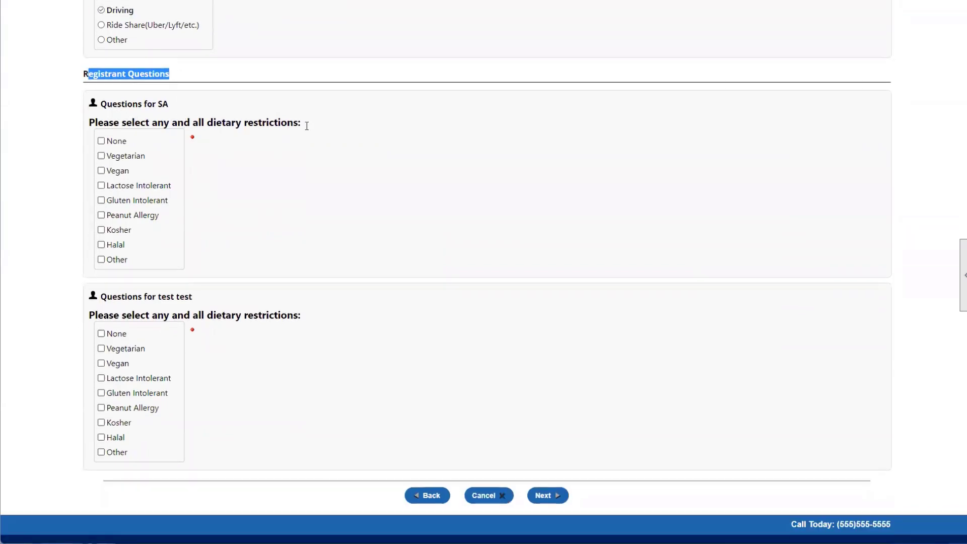
scroll(284, 138, up, 1)
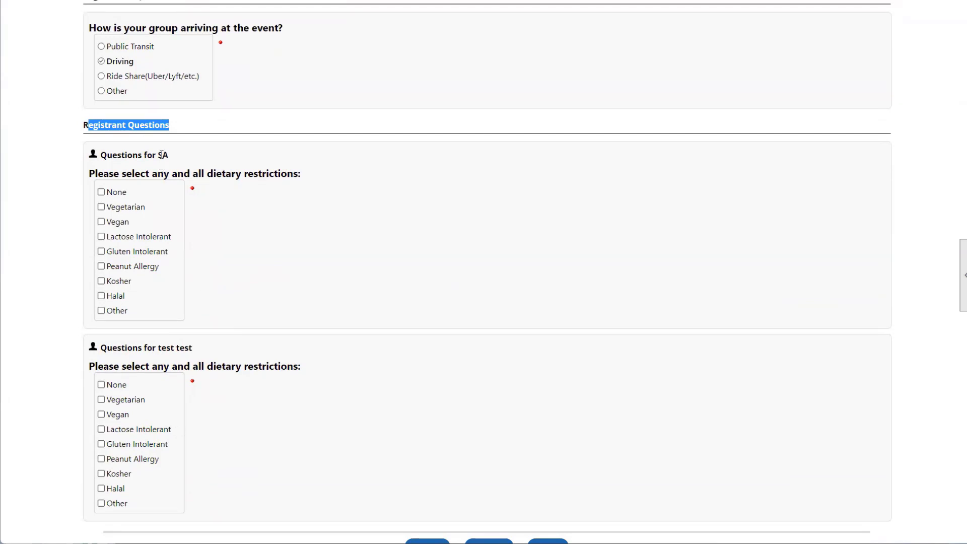
drag(157, 154, 192, 156)
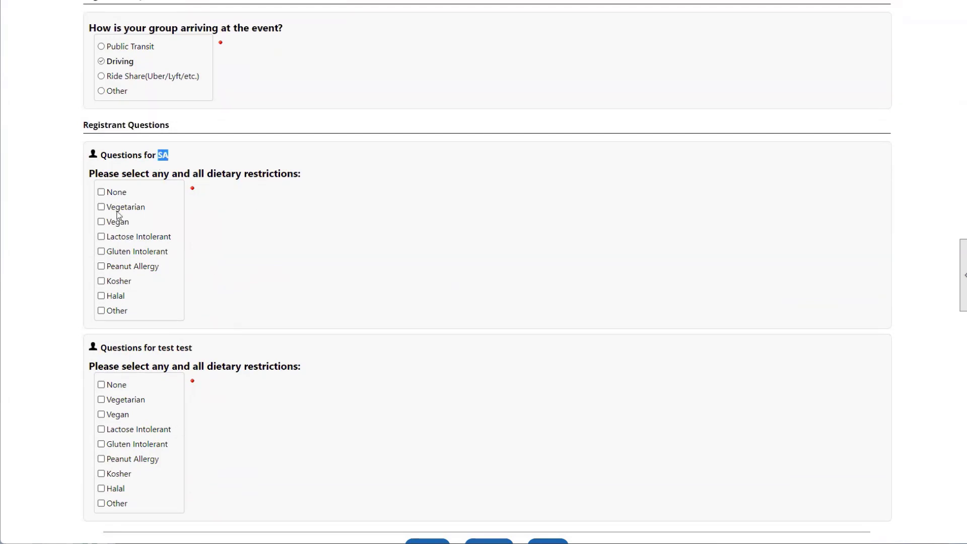
click(103, 192)
Set the guest's dietary restrictions to Vegan, Gluten Intolerant, Halal and Other, specifying "Doesn't like garlic".
scroll(341, 280, down, 2)
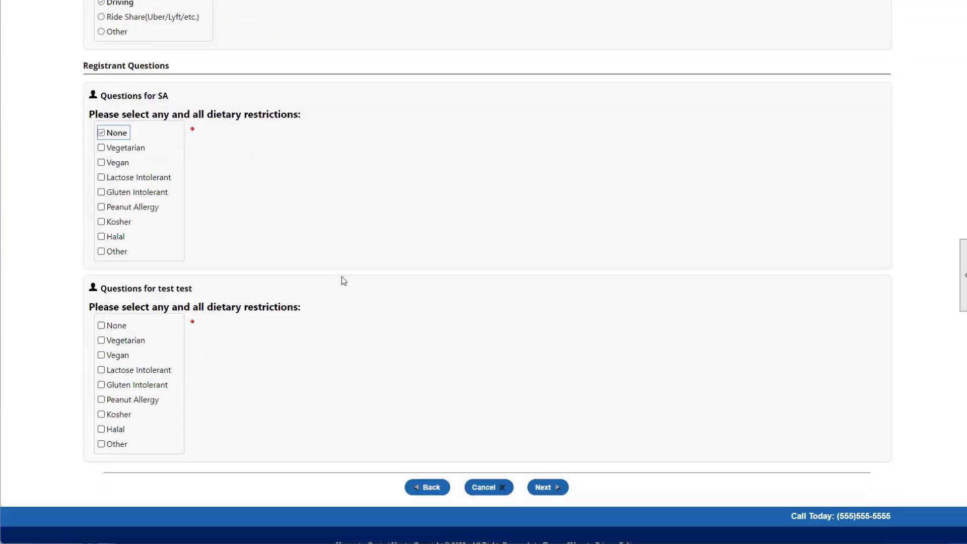
drag(157, 253, 193, 254)
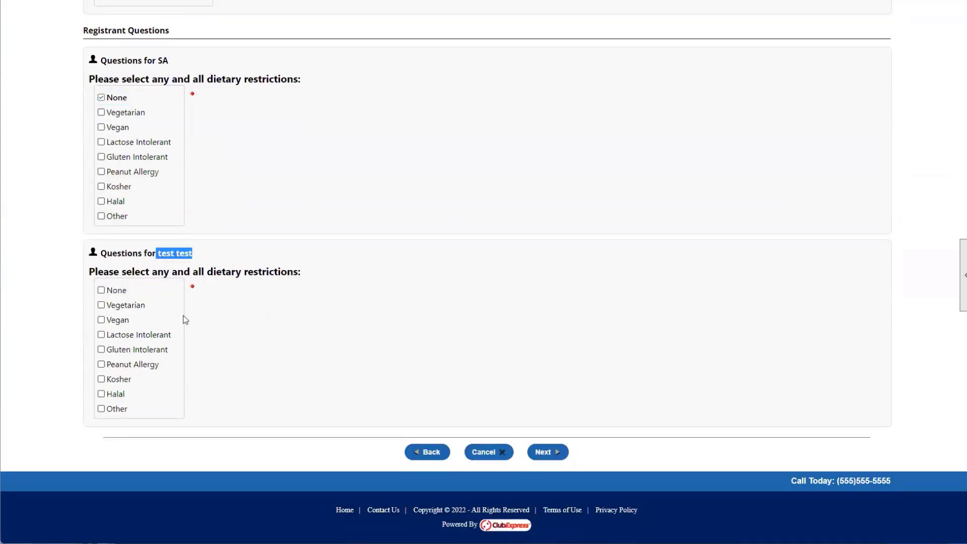
click(102, 320)
click(102, 349)
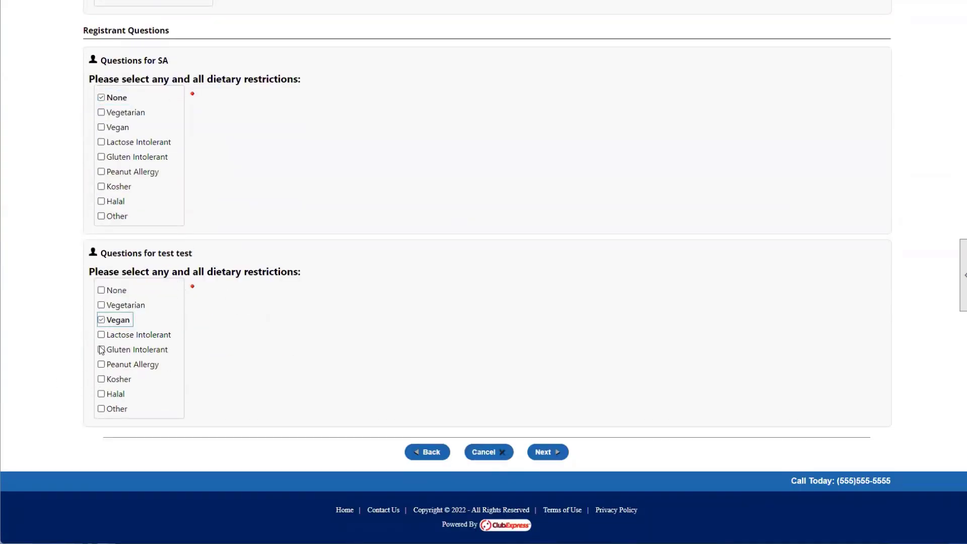
click(103, 395)
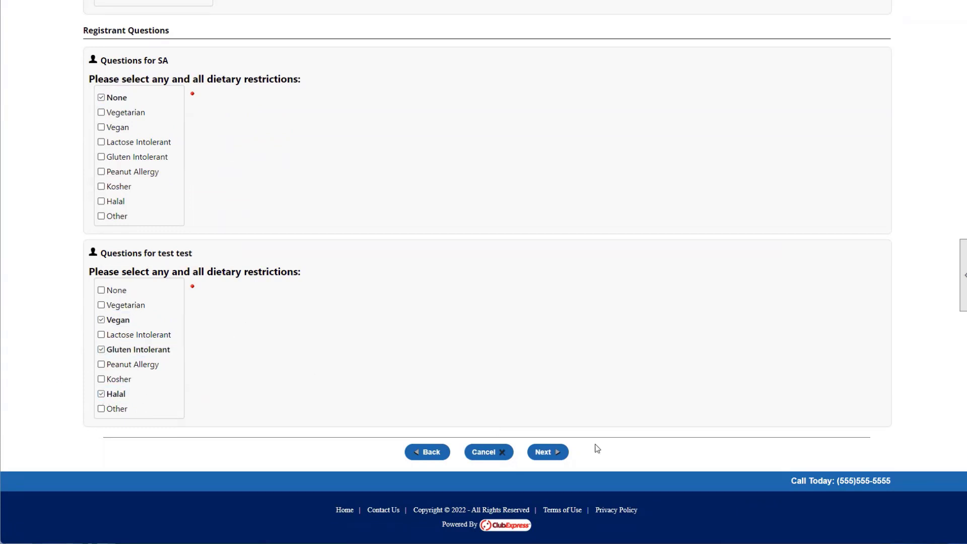
click(102, 408)
click(156, 411)
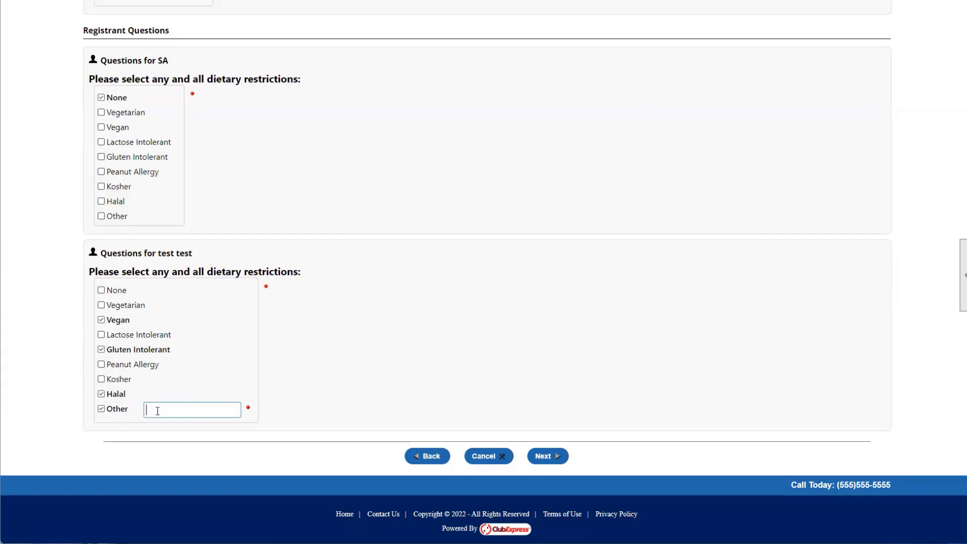
text(Doesn't lo)
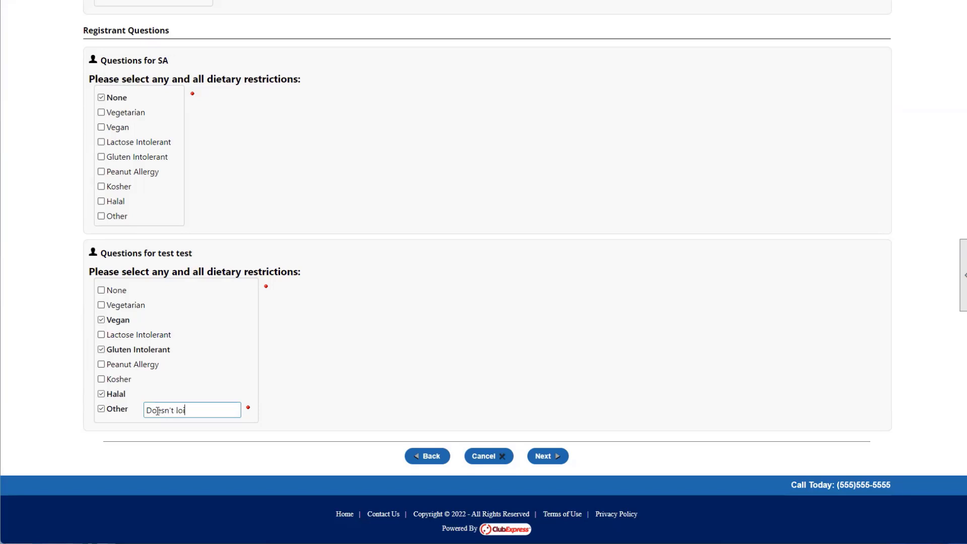
key(BackSpace)
text(ike garlic)
click(388, 392)
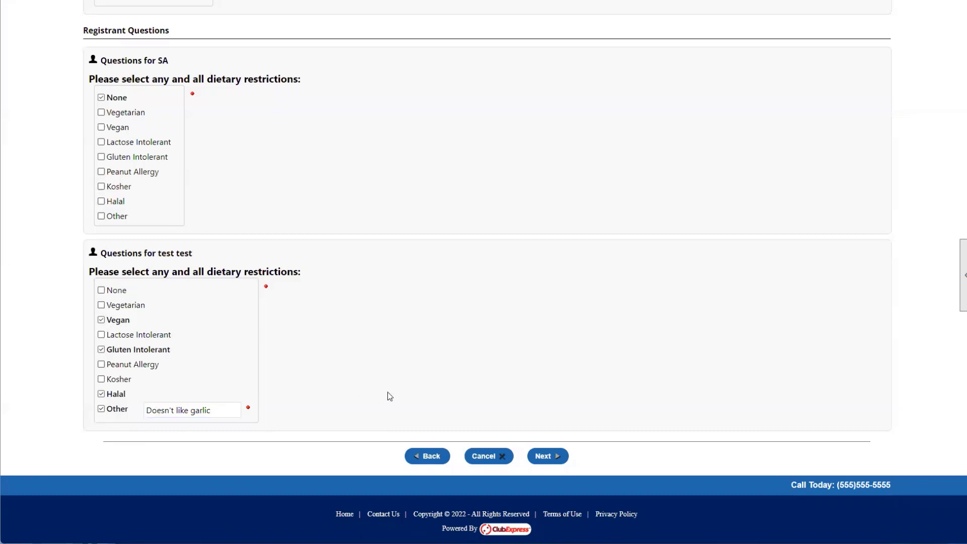
Submit the question answers, read the NIGP Event Release Agreement, agree to it for everyone in the registration, and continue.
click(546, 456)
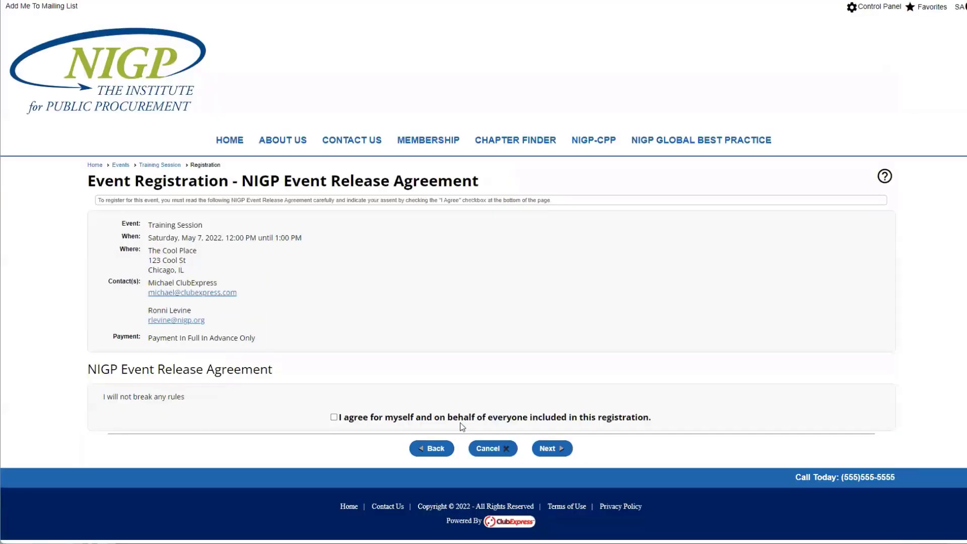
drag(104, 398, 194, 400)
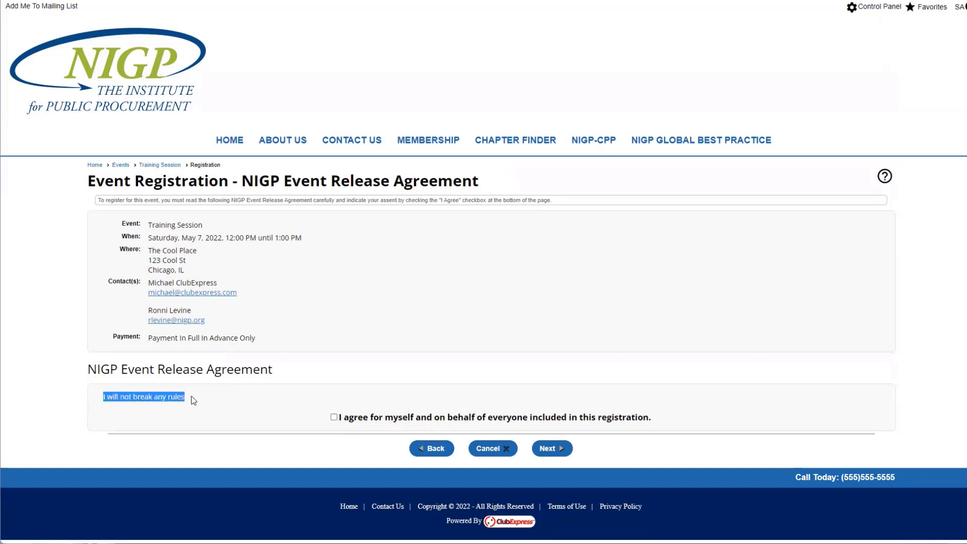
click(192, 397)
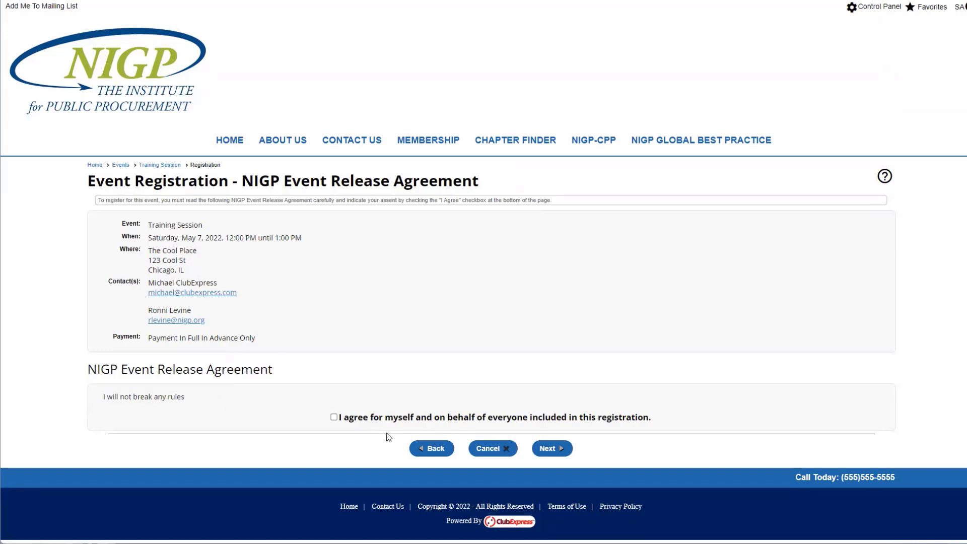
click(333, 417)
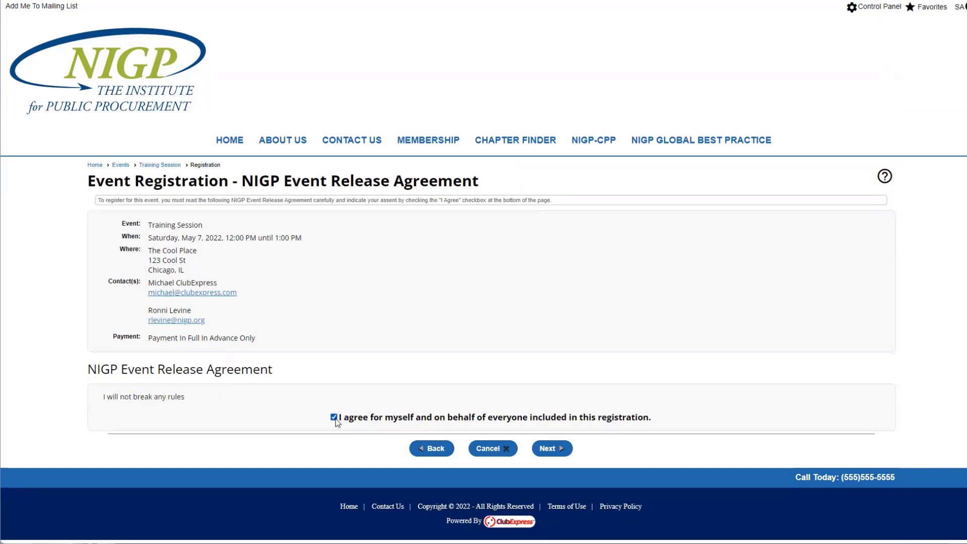
click(567, 450)
Review the registration summary and the 30-minute credit card payment warning, and complete the registration with confirmation emails enabled.
scroll(468, 383, down, 7)
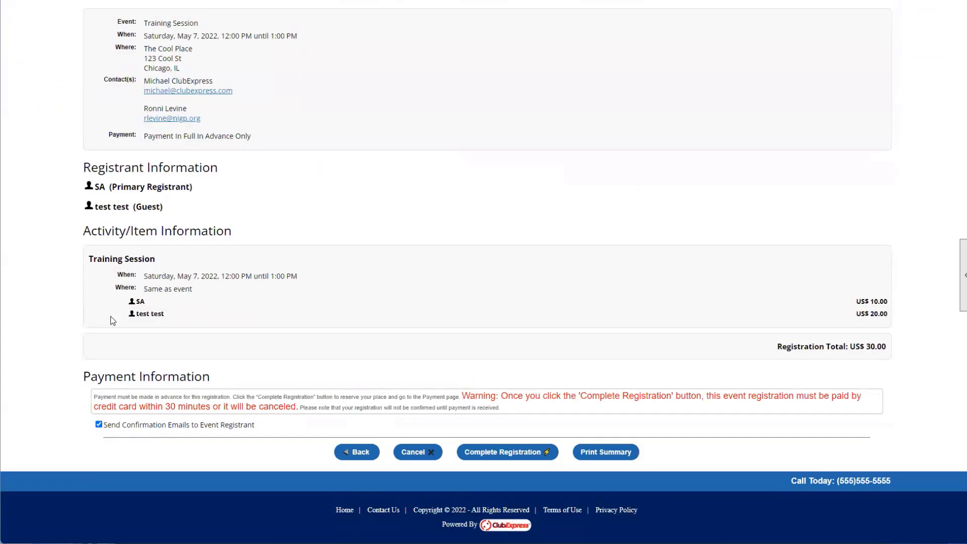
scroll(112, 321, up, 3)
scroll(267, 417, down, 2)
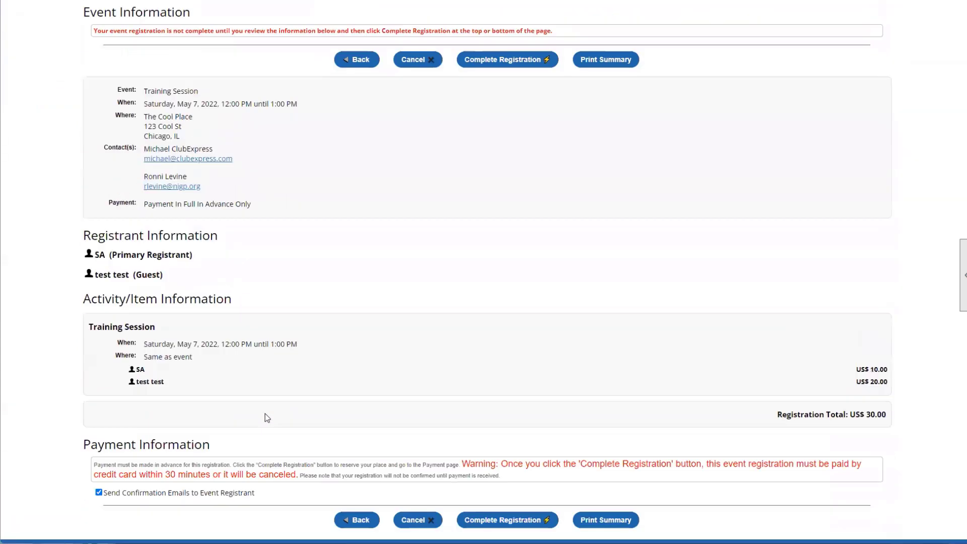
scroll(267, 418, down, 2)
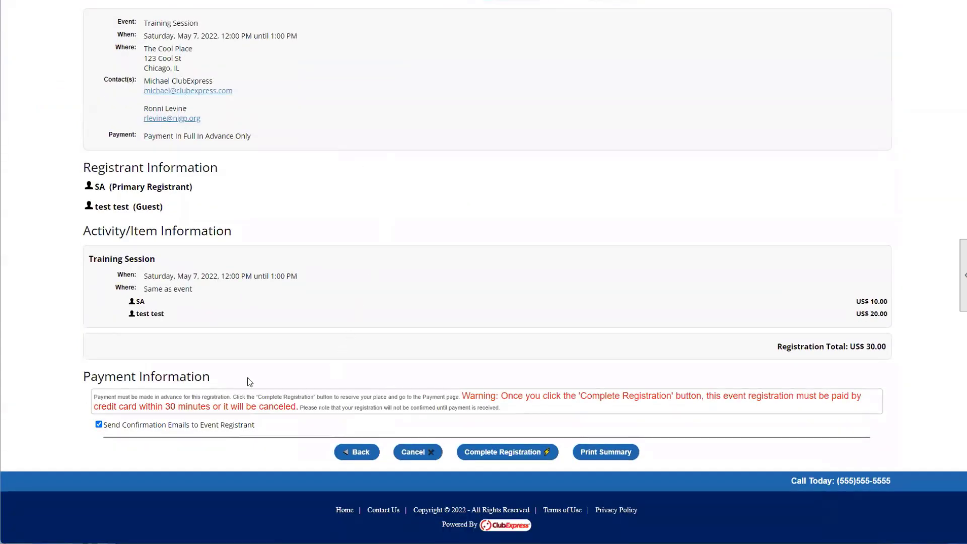
scroll(249, 381, up, 2)
scroll(216, 391, down, 2)
drag(464, 397, 843, 407)
click(745, 416)
drag(124, 407, 275, 407)
click(131, 411)
click(477, 452)
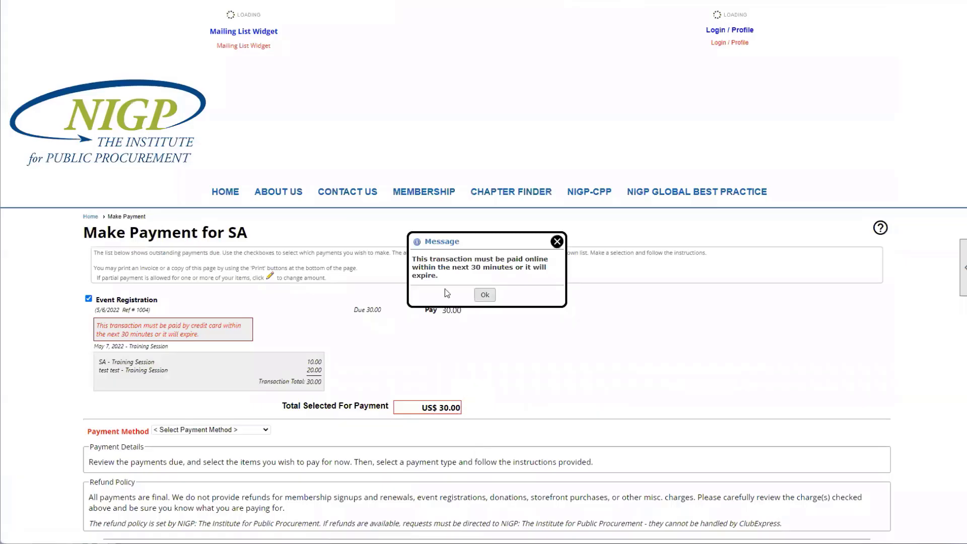
Read the online payment deadline message on the payment page and dismiss it.
drag(412, 259, 549, 276)
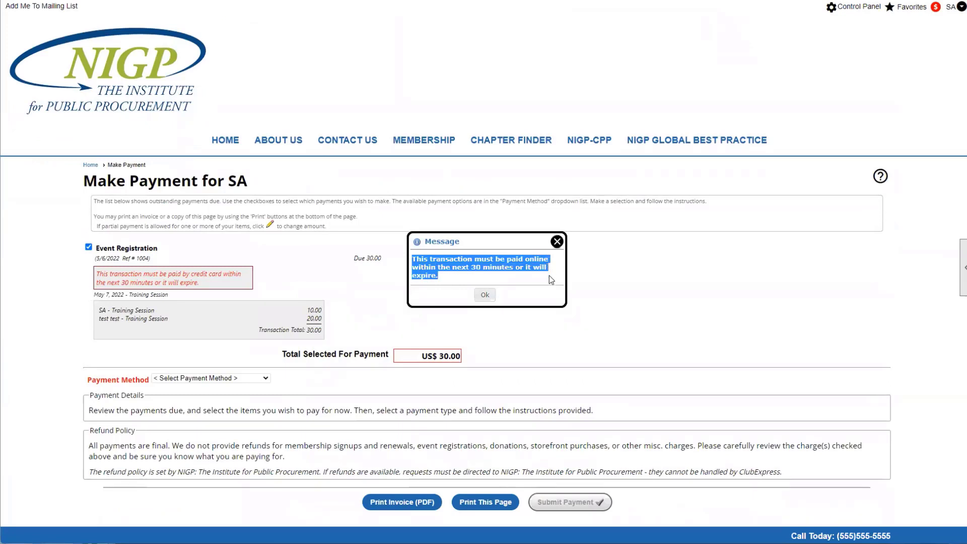
click(549, 276)
click(481, 297)
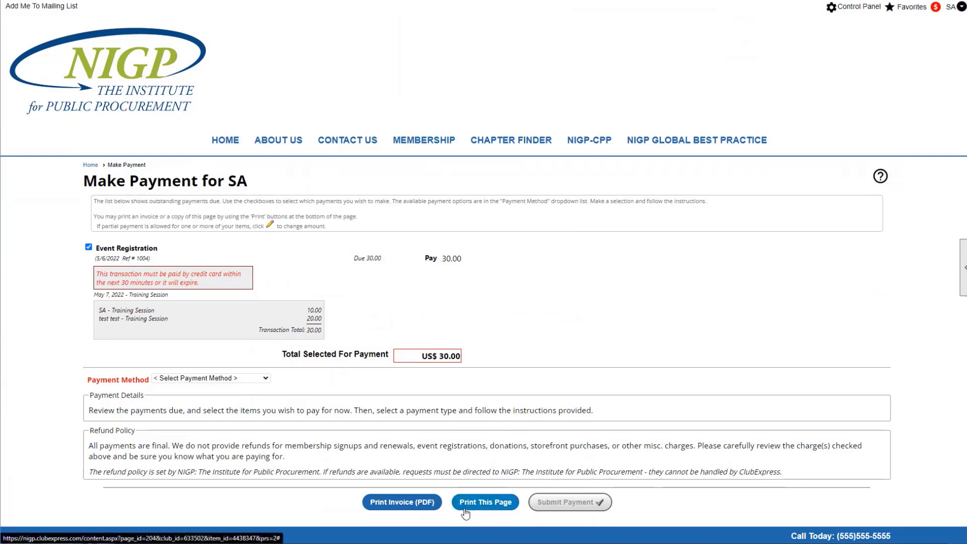
Leave the payment page for the home page, reopen the outstanding payment from the payment-due alert, and dismiss its message.
click(225, 139)
click(455, 292)
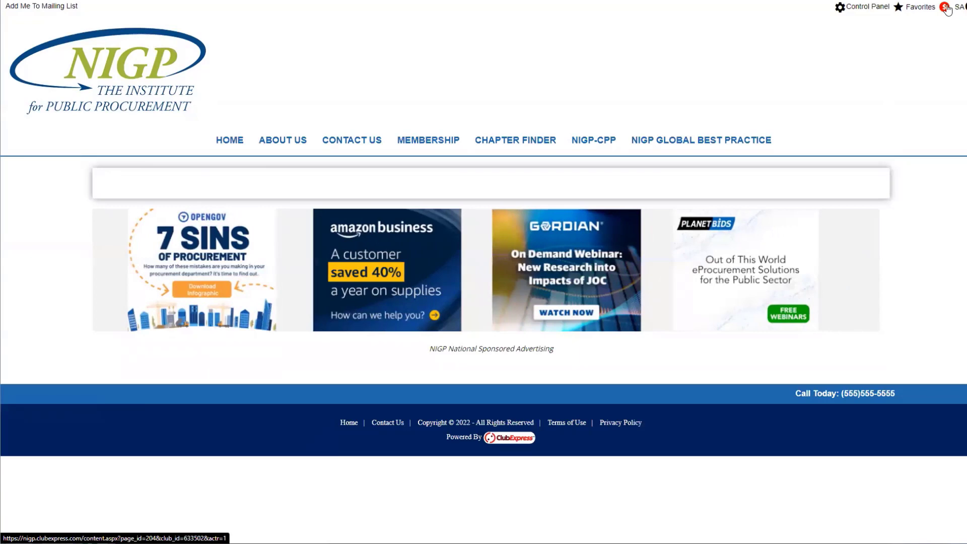
click(944, 7)
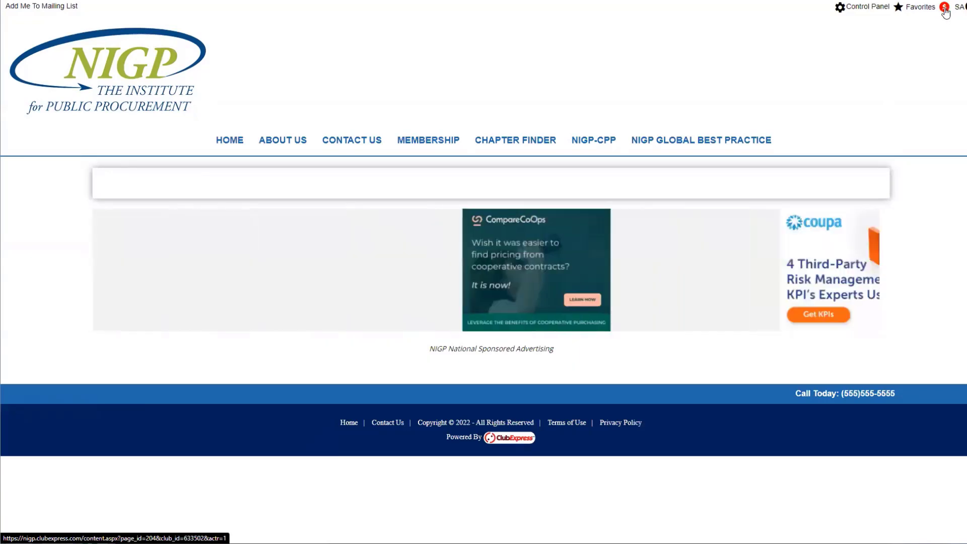
click(484, 294)
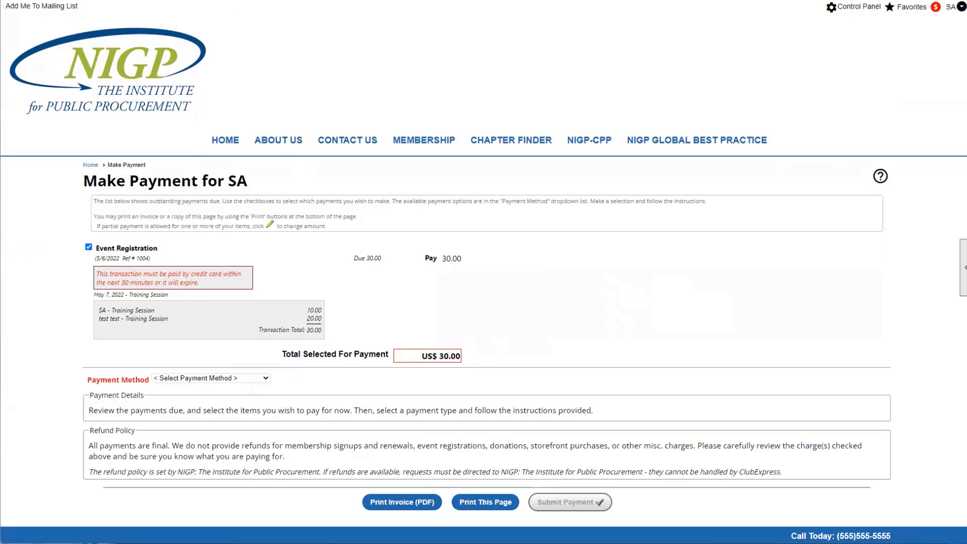
Switch to the events calendar, enter the Events Manager, and open the Training Session's admin panels.
key(ctrl+Tab)
click(963, 275)
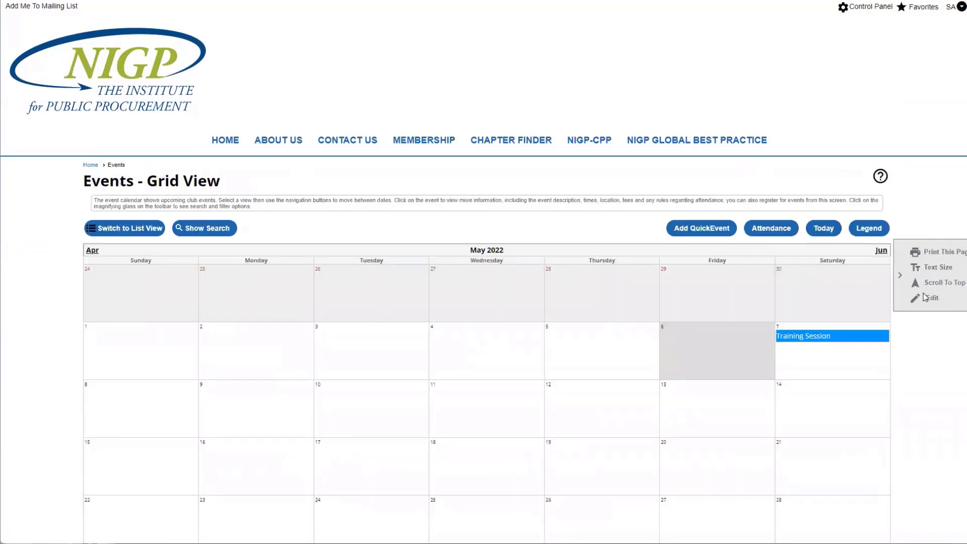
click(926, 298)
scroll(475, 208, down, 1)
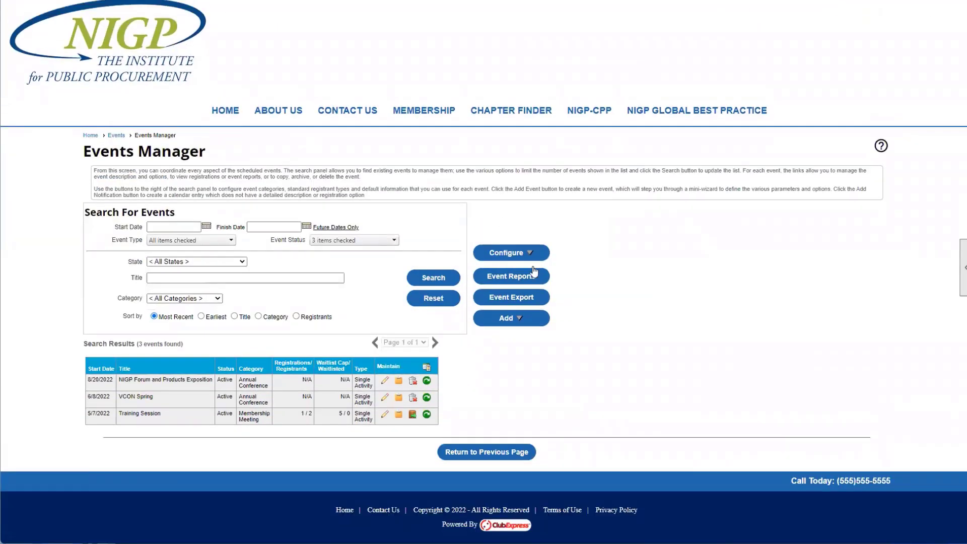
click(382, 414)
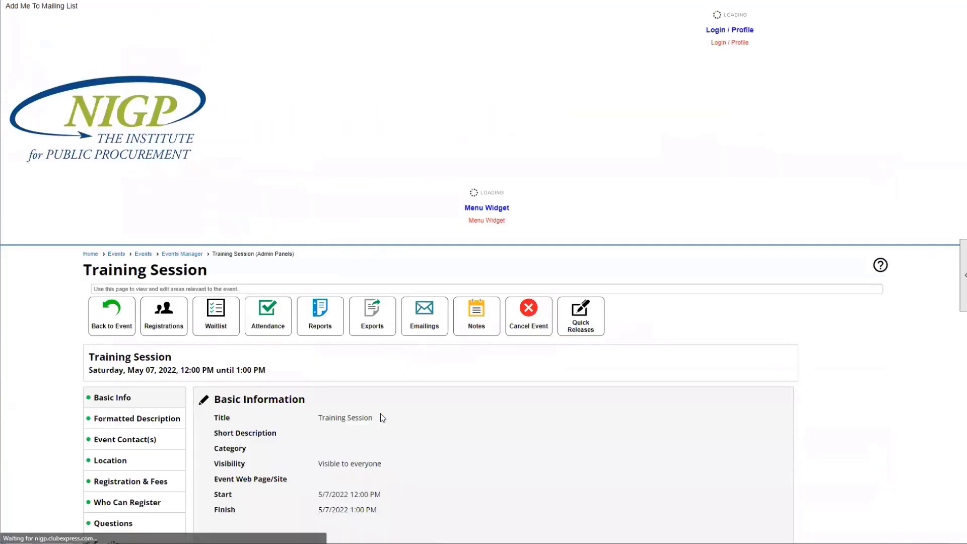
scroll(377, 410, down, 2)
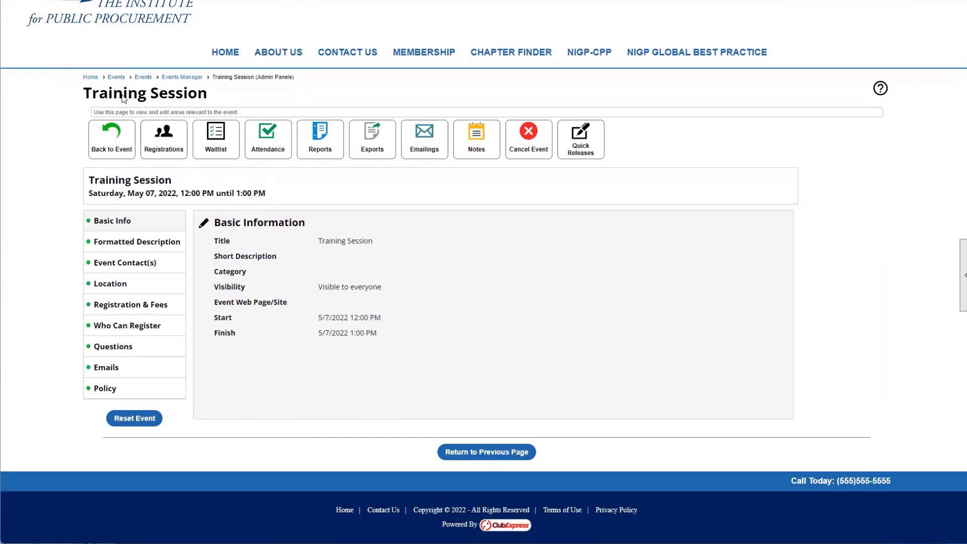
Open the Event Questions configuration from the Events Manager, examine the Arrival Method question's name, item list and emailing option, and close it without saving.
click(174, 78)
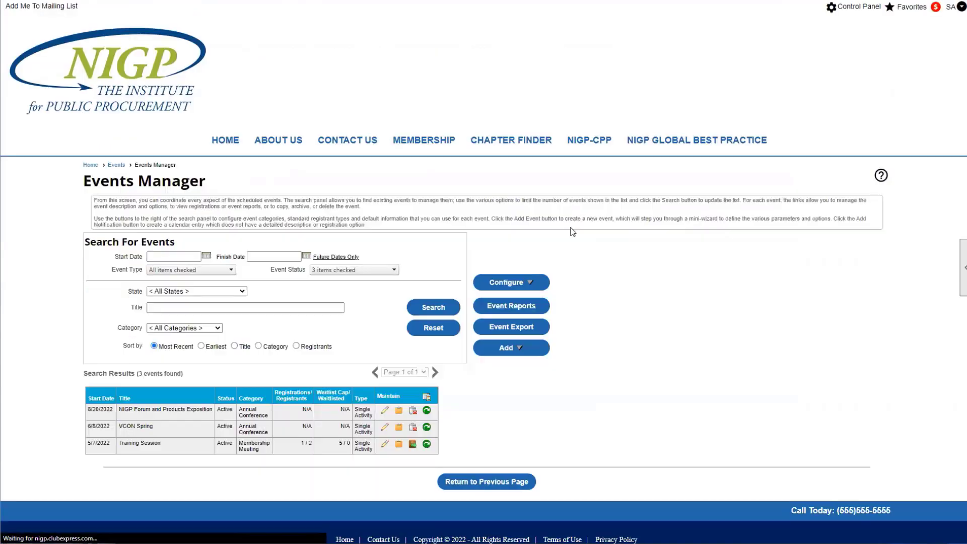
click(528, 283)
click(544, 370)
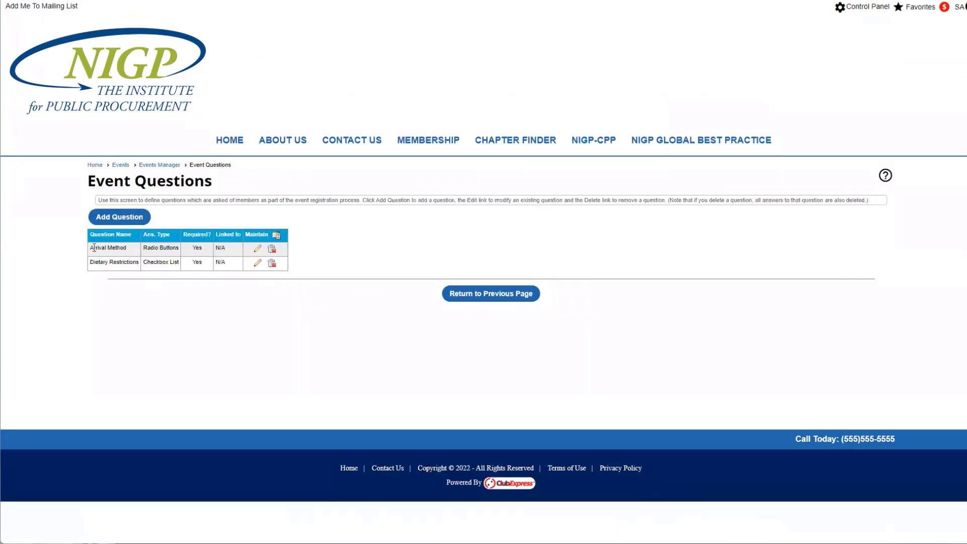
click(257, 250)
drag(108, 416, 153, 419)
click(169, 416)
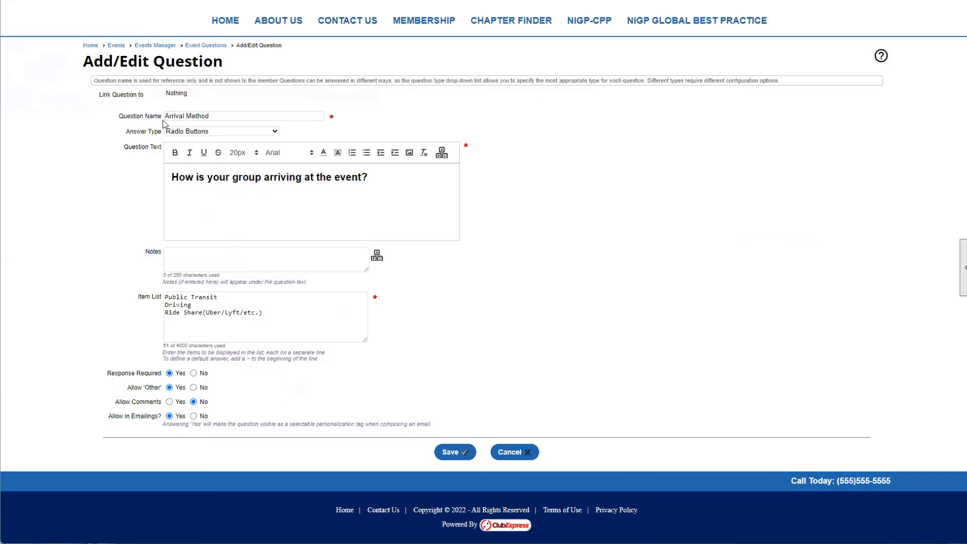
drag(165, 116, 209, 114)
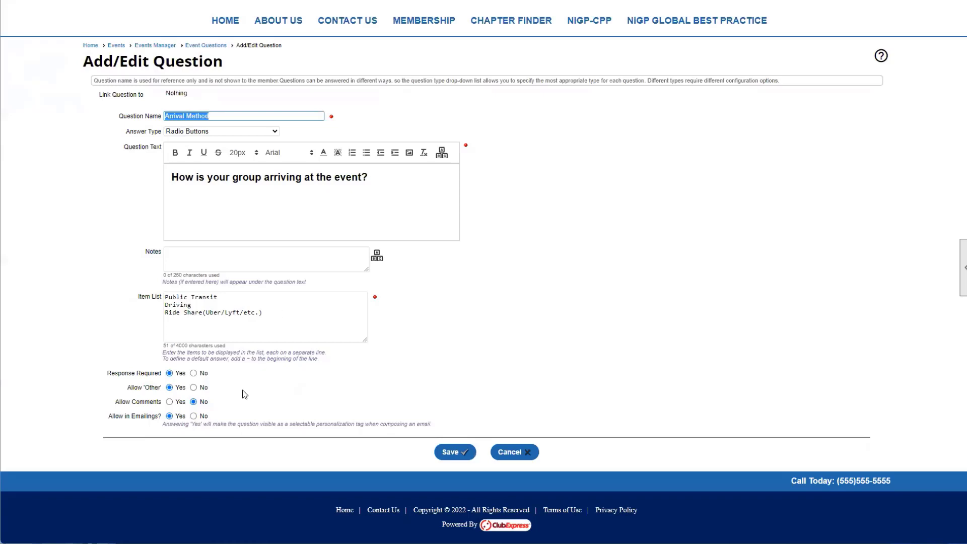
drag(165, 304, 199, 303)
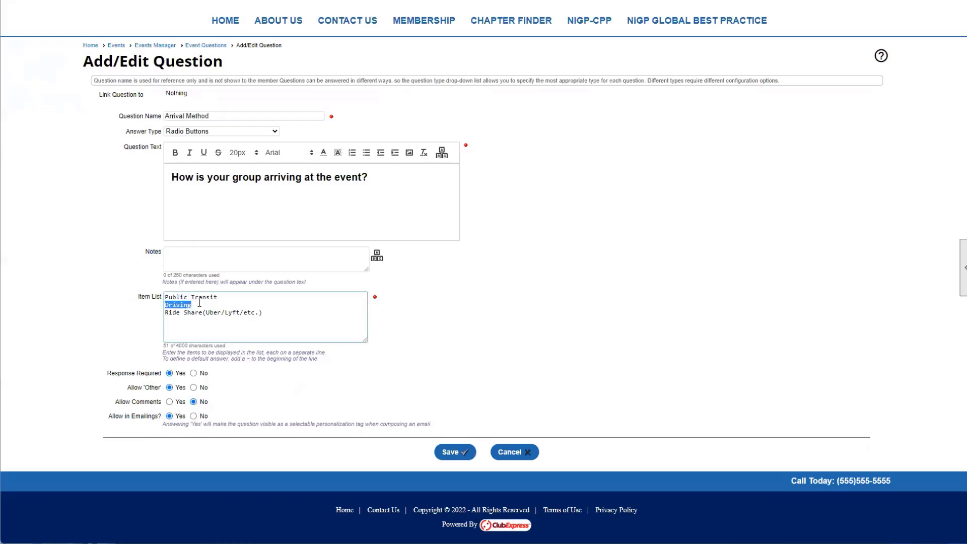
click(570, 336)
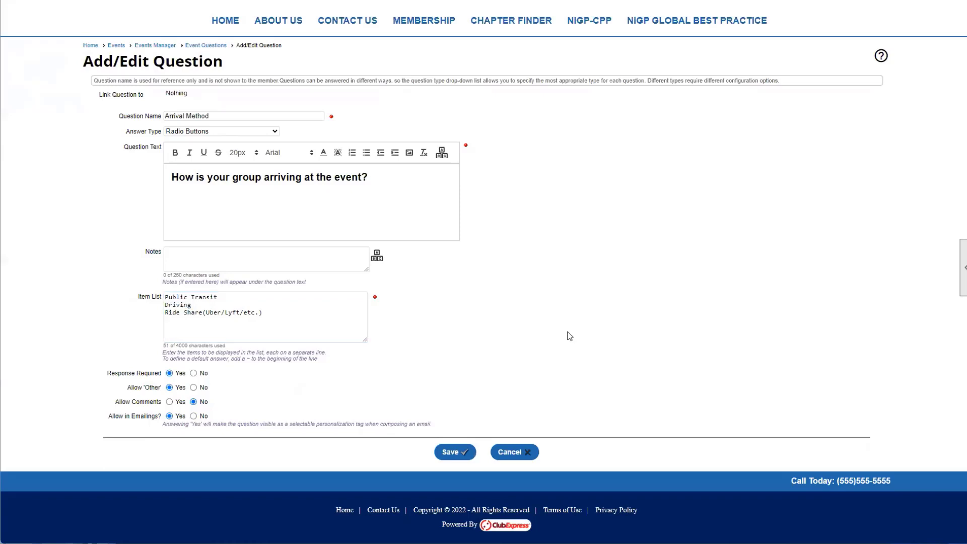
click(506, 451)
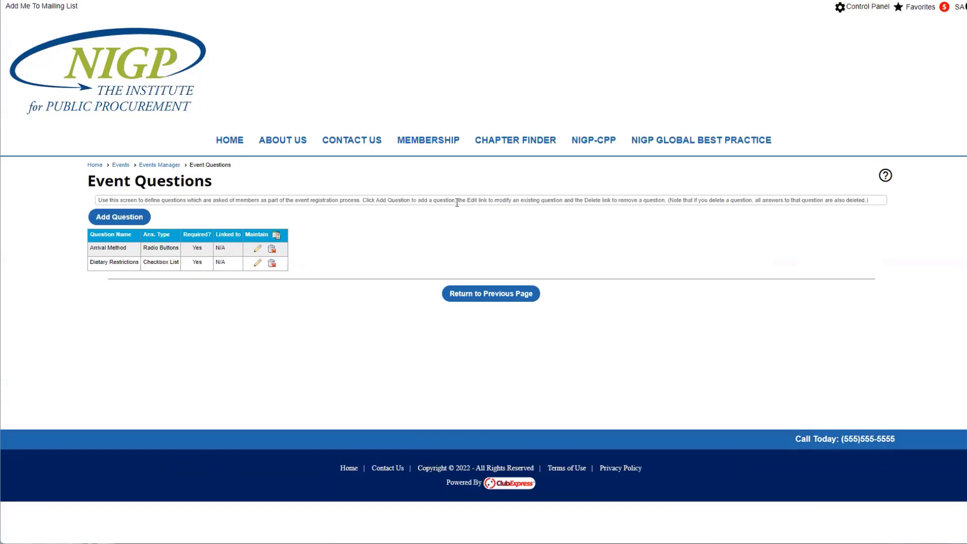
Return to the Events Manager, reopen the outstanding event payment, and dismiss the payment deadline message.
click(519, 303)
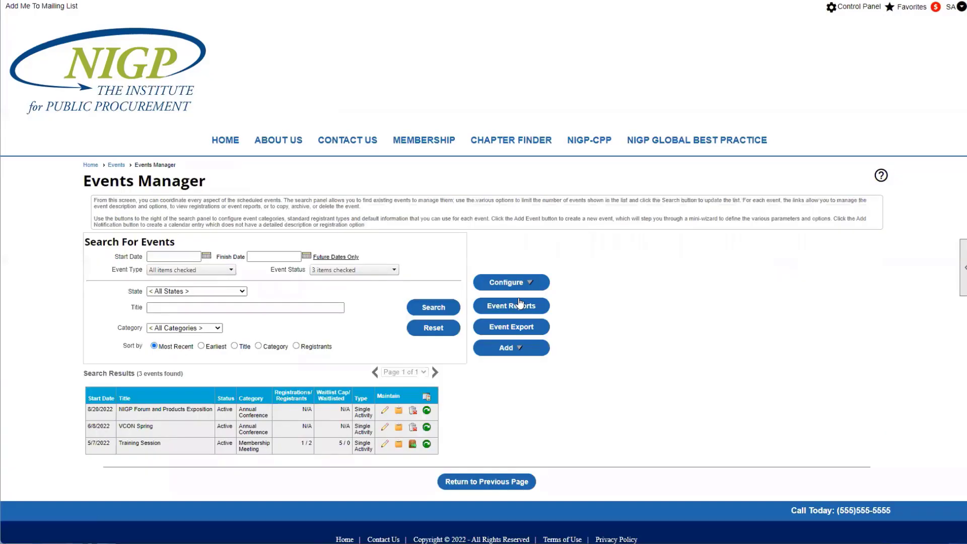
click(935, 8)
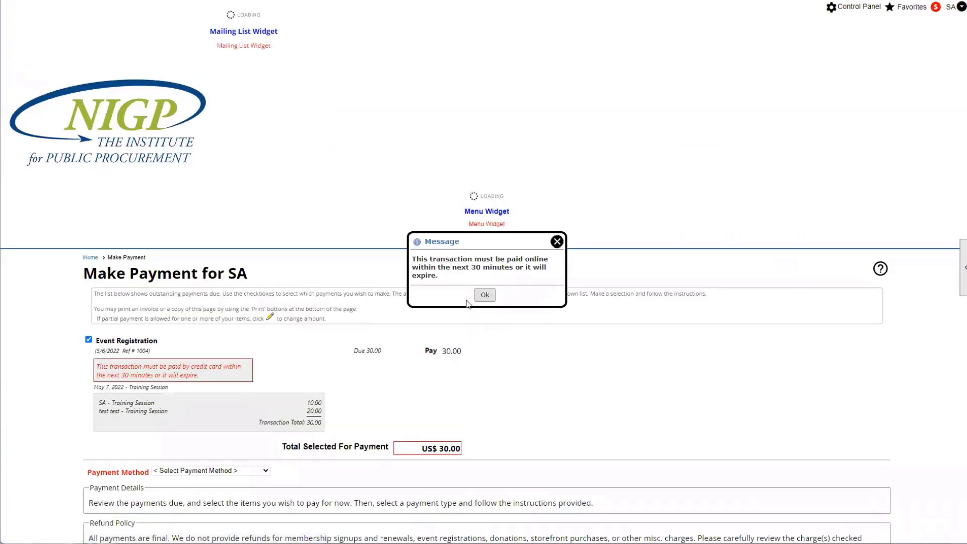
click(491, 296)
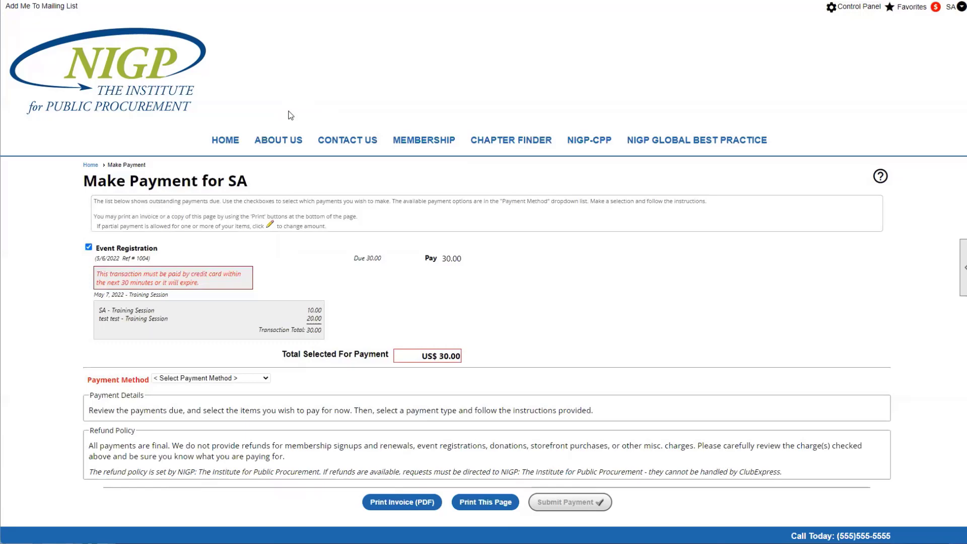
Show the Money functions in the Control Panel and look at Open Credits.
click(837, 8)
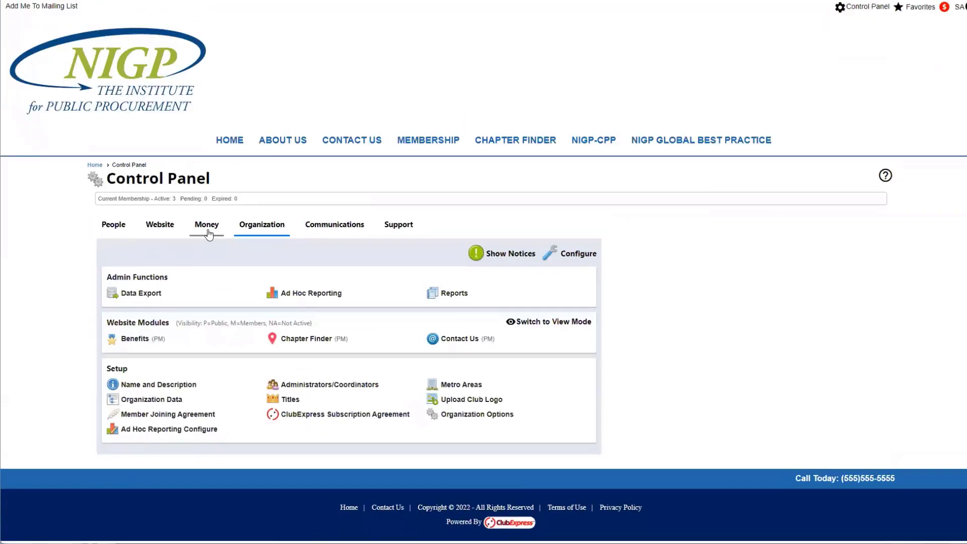
click(216, 228)
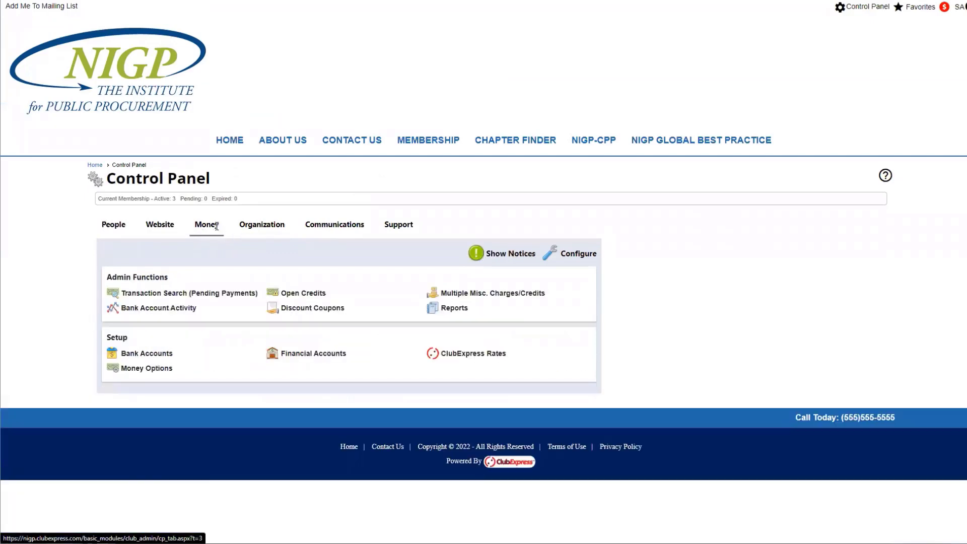
click(306, 297)
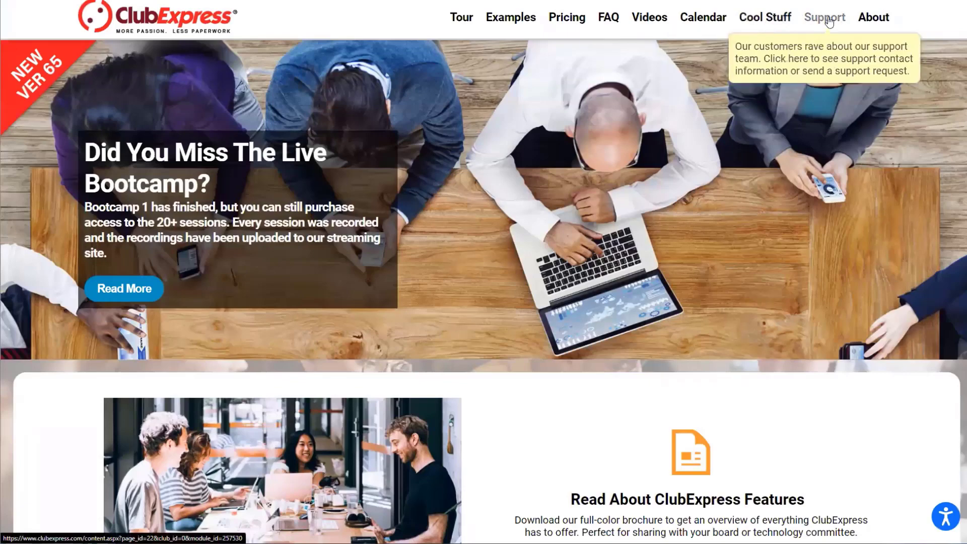
Open the Support page on the ClubExpress website and point out the US telephone support numbers.
click(828, 19)
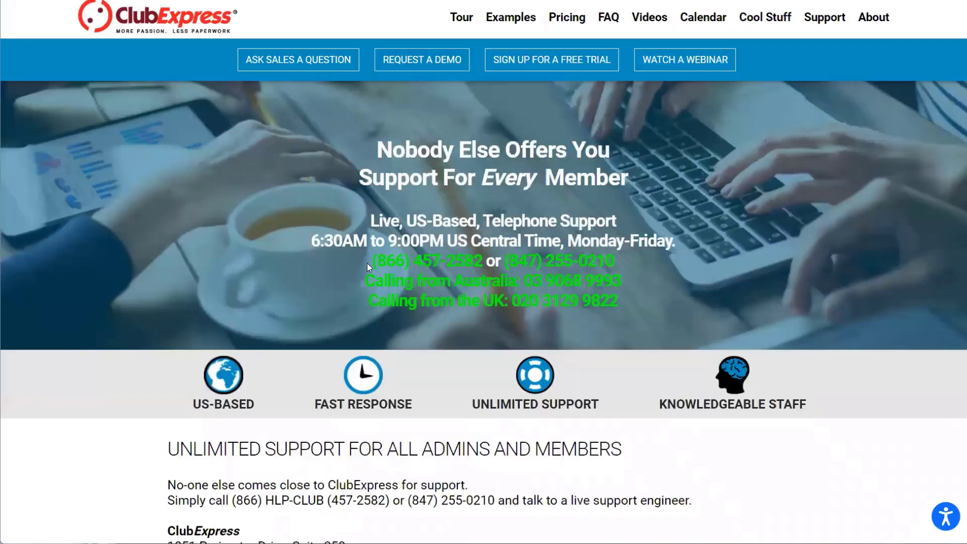
drag(367, 264, 619, 260)
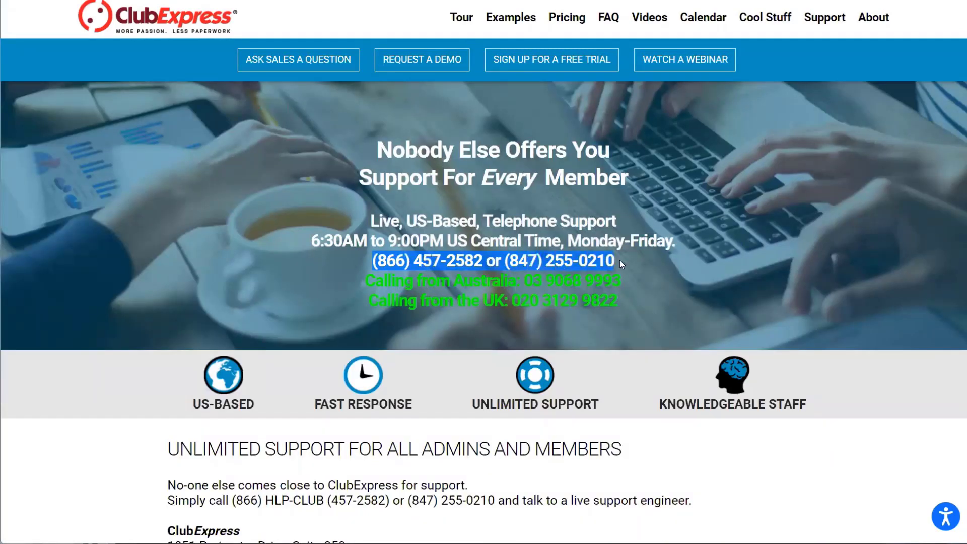
click(620, 259)
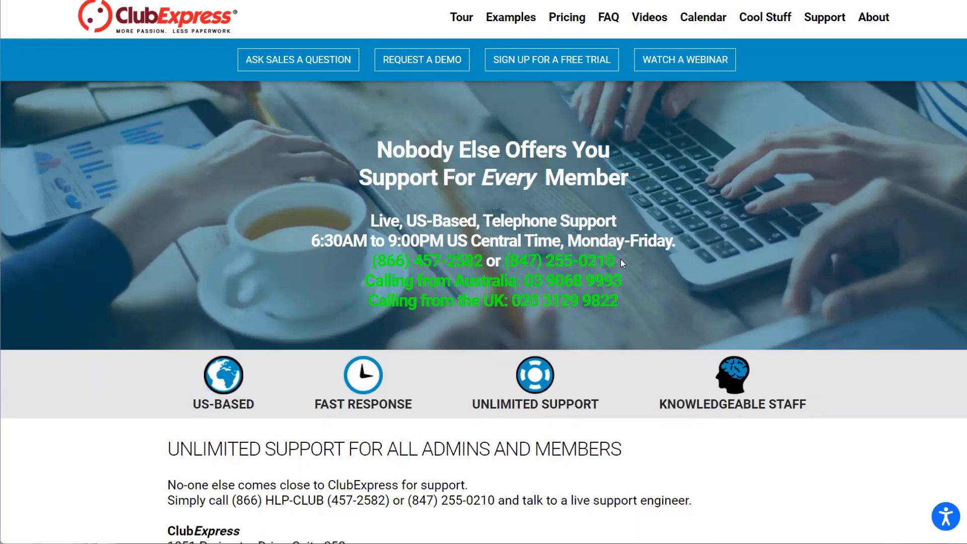